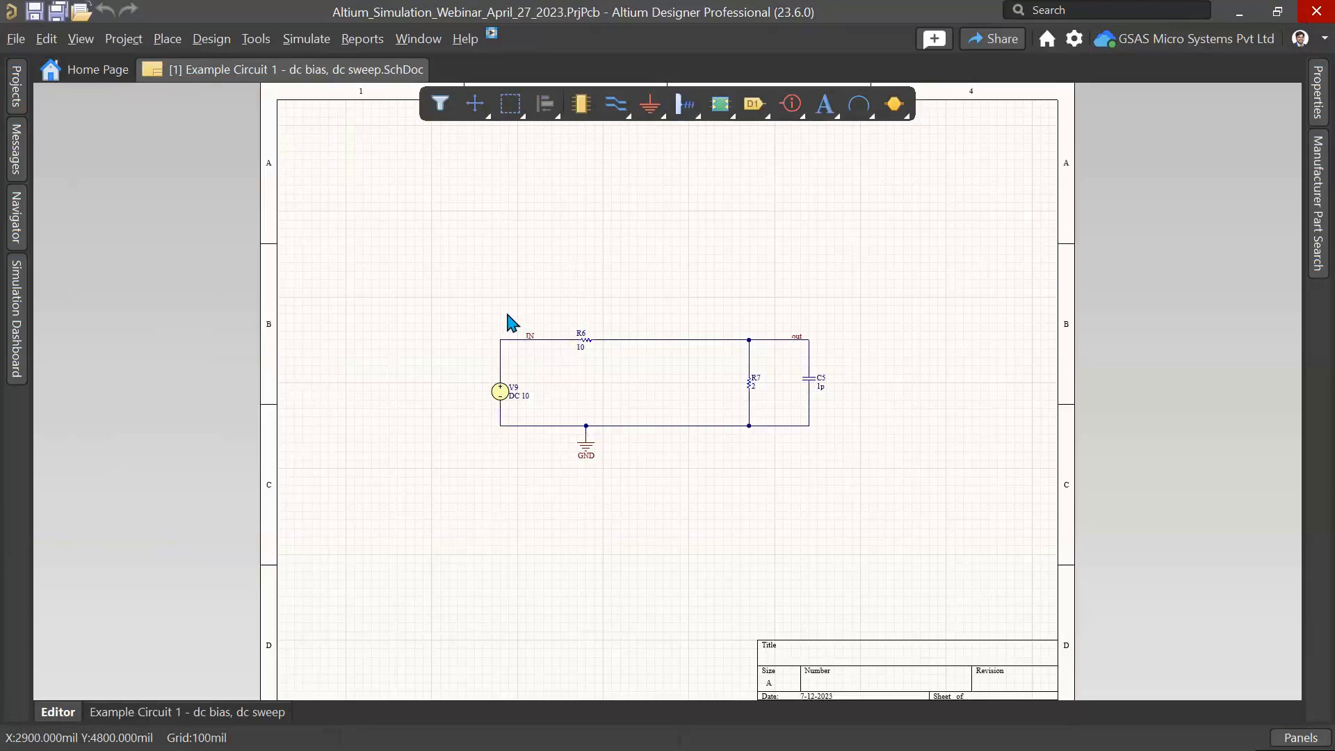
Step: Open the Simulation Dashboard and set its scope to the current schematic document
click(307, 41)
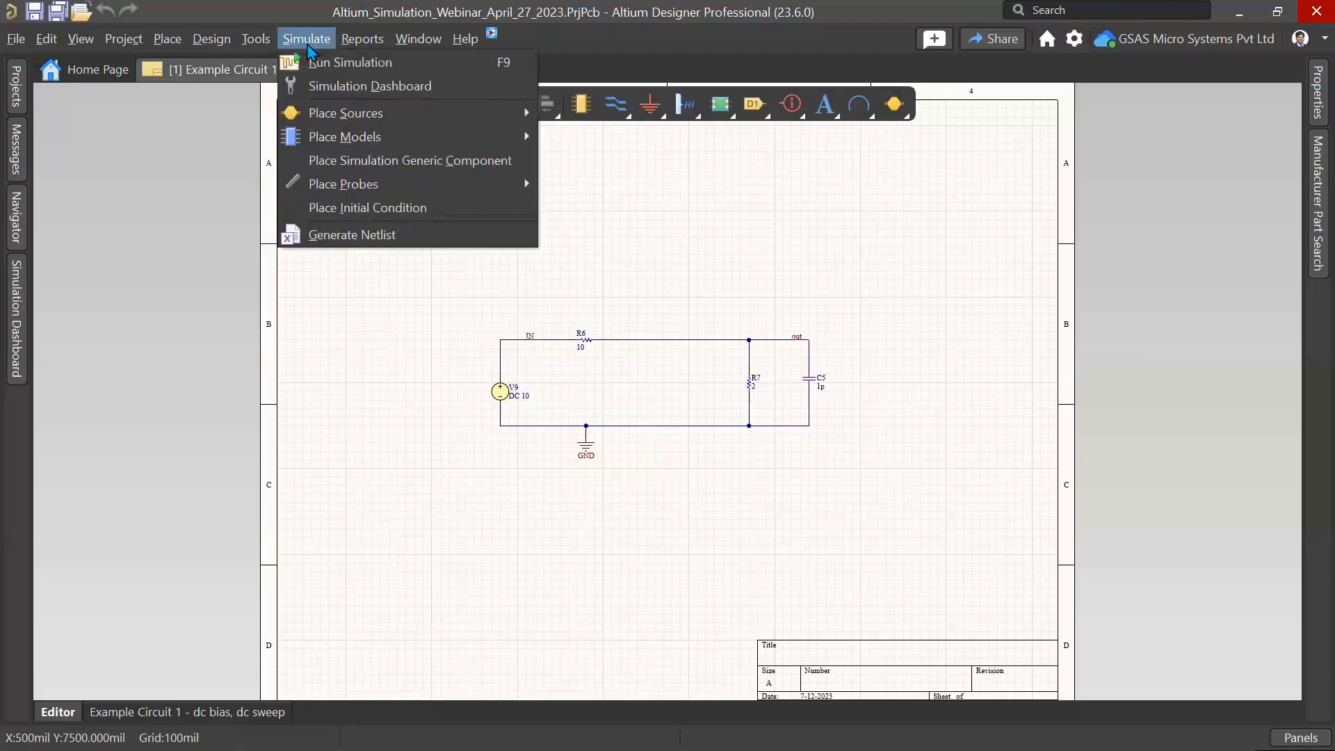
click(329, 87)
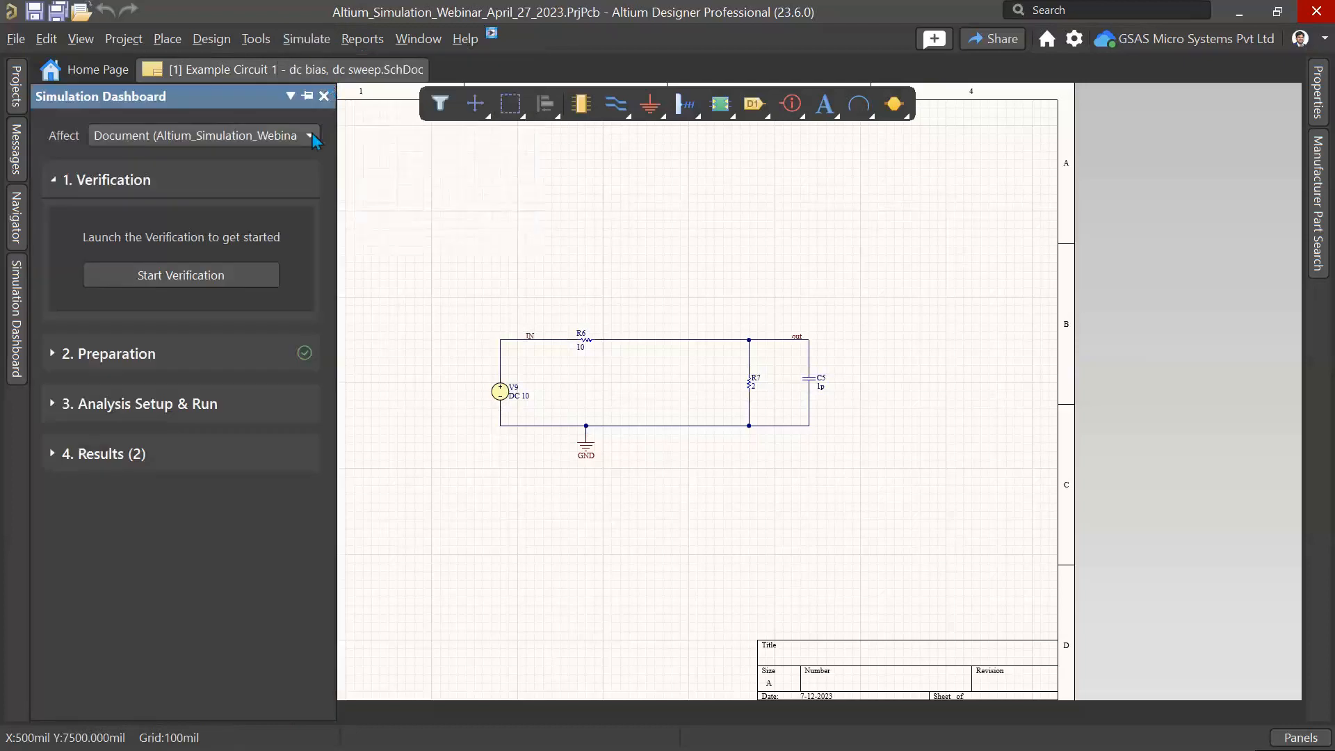
click(292, 139)
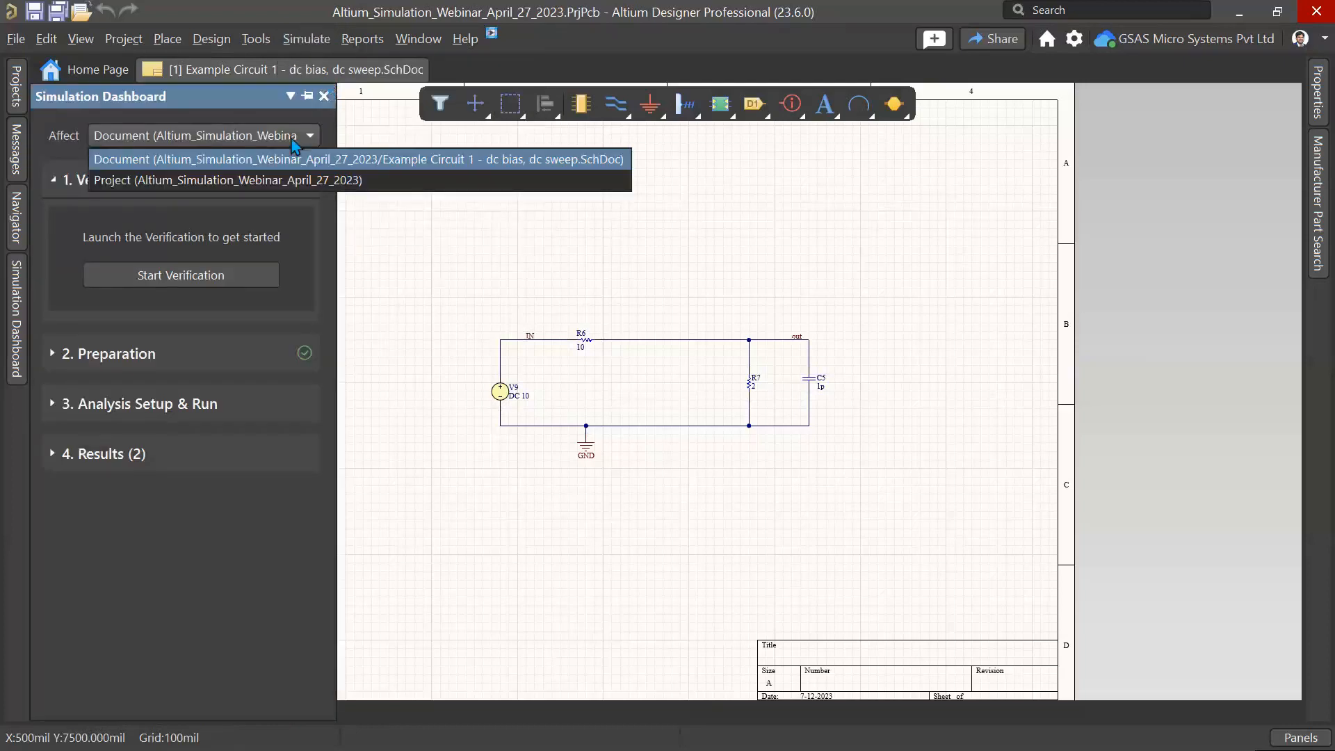
click(481, 158)
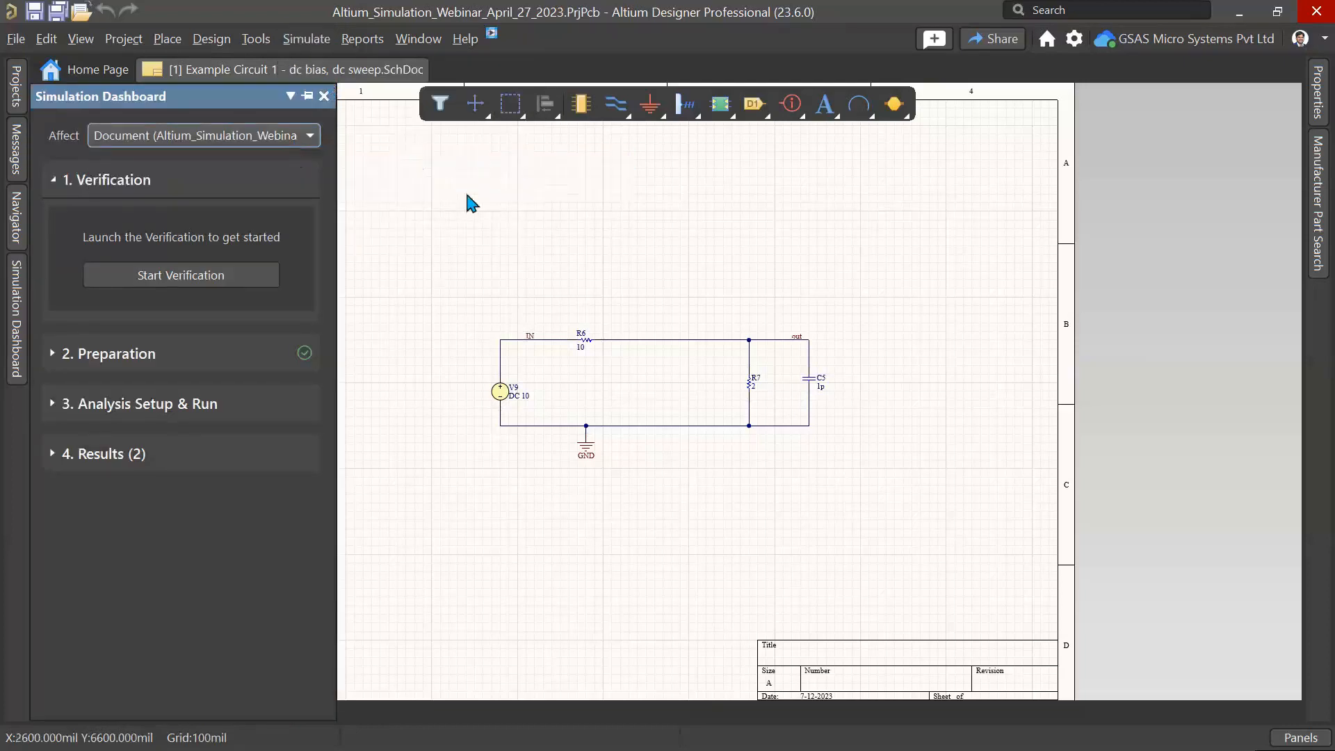
Step: Run the design verification, then review the preparation section's simulation sources and probe options before opening analysis setup
click(238, 277)
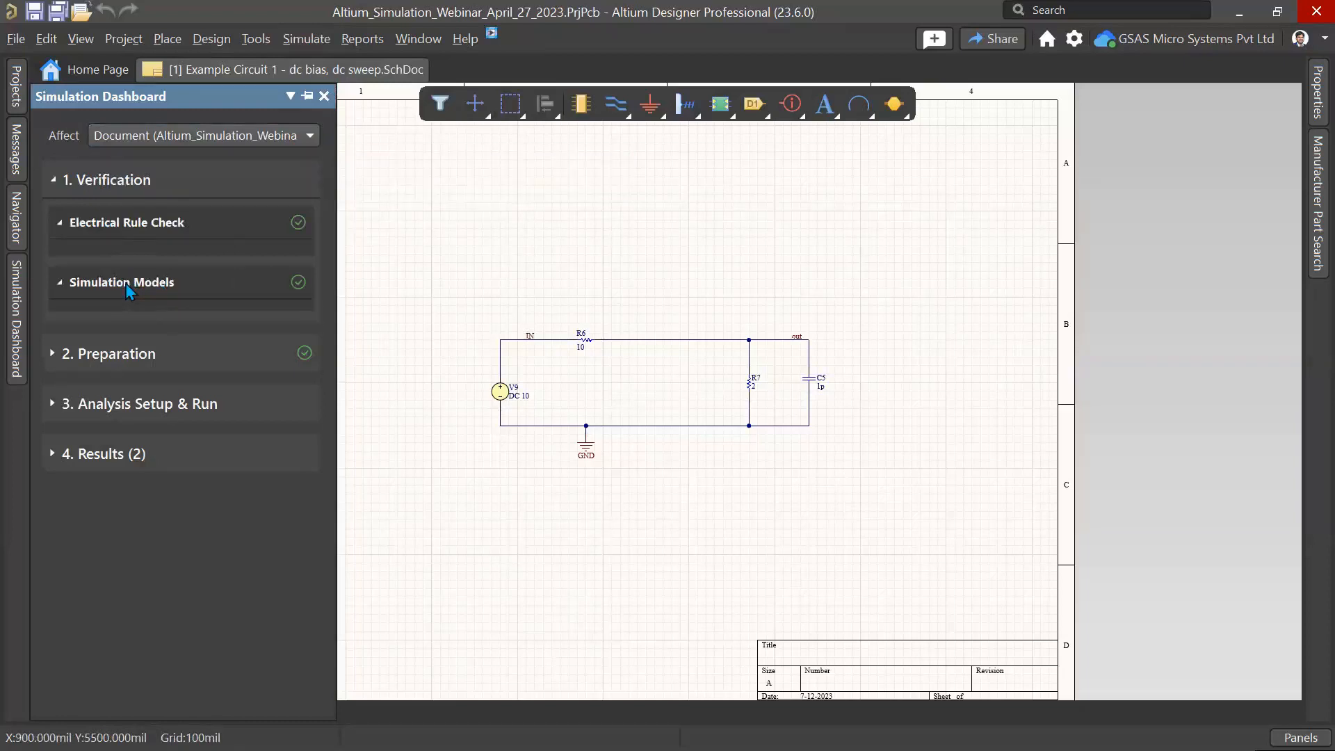
click(111, 352)
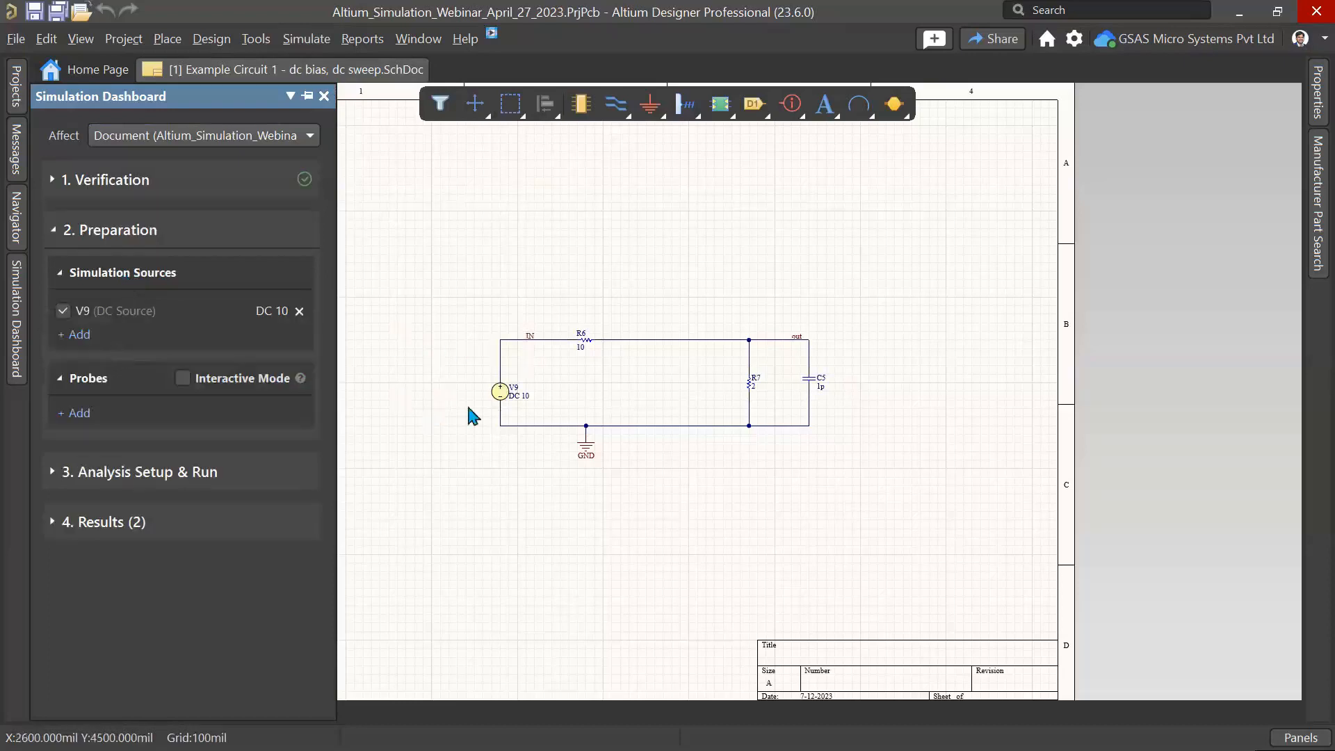
click(86, 416)
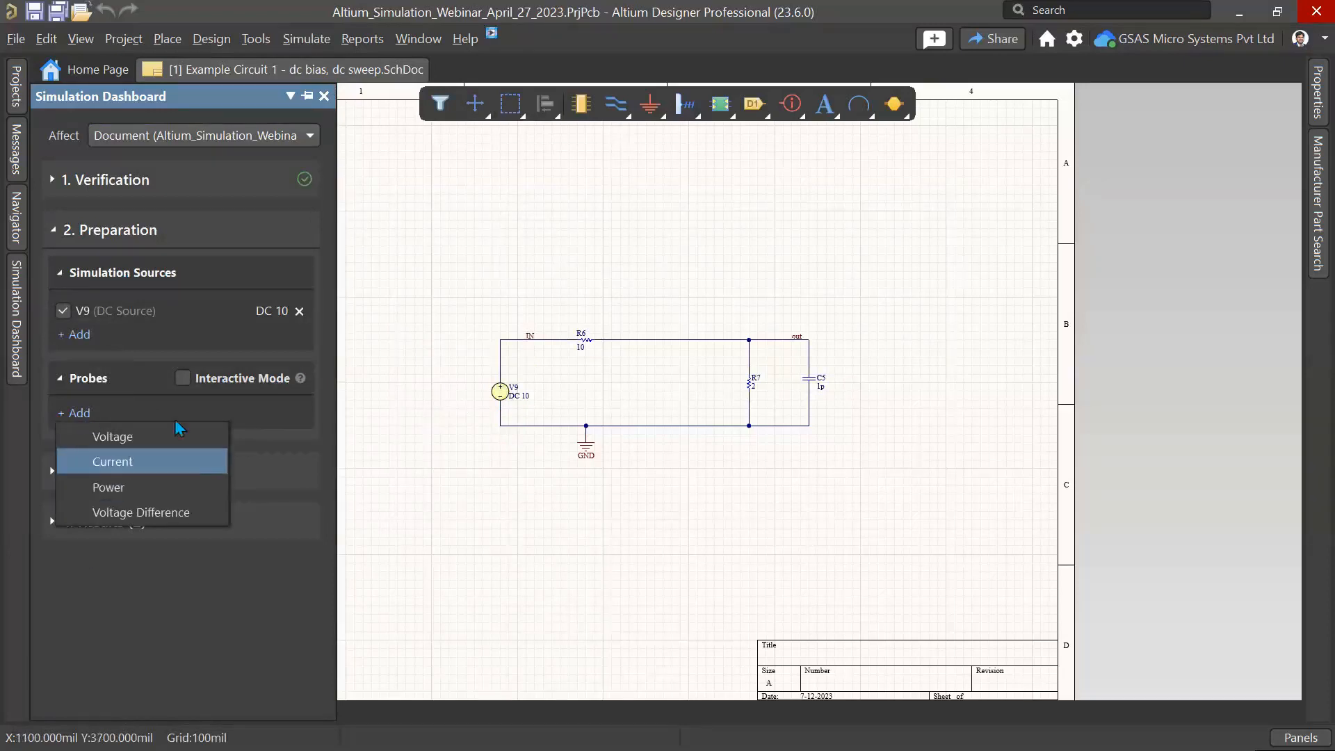
click(191, 404)
click(77, 473)
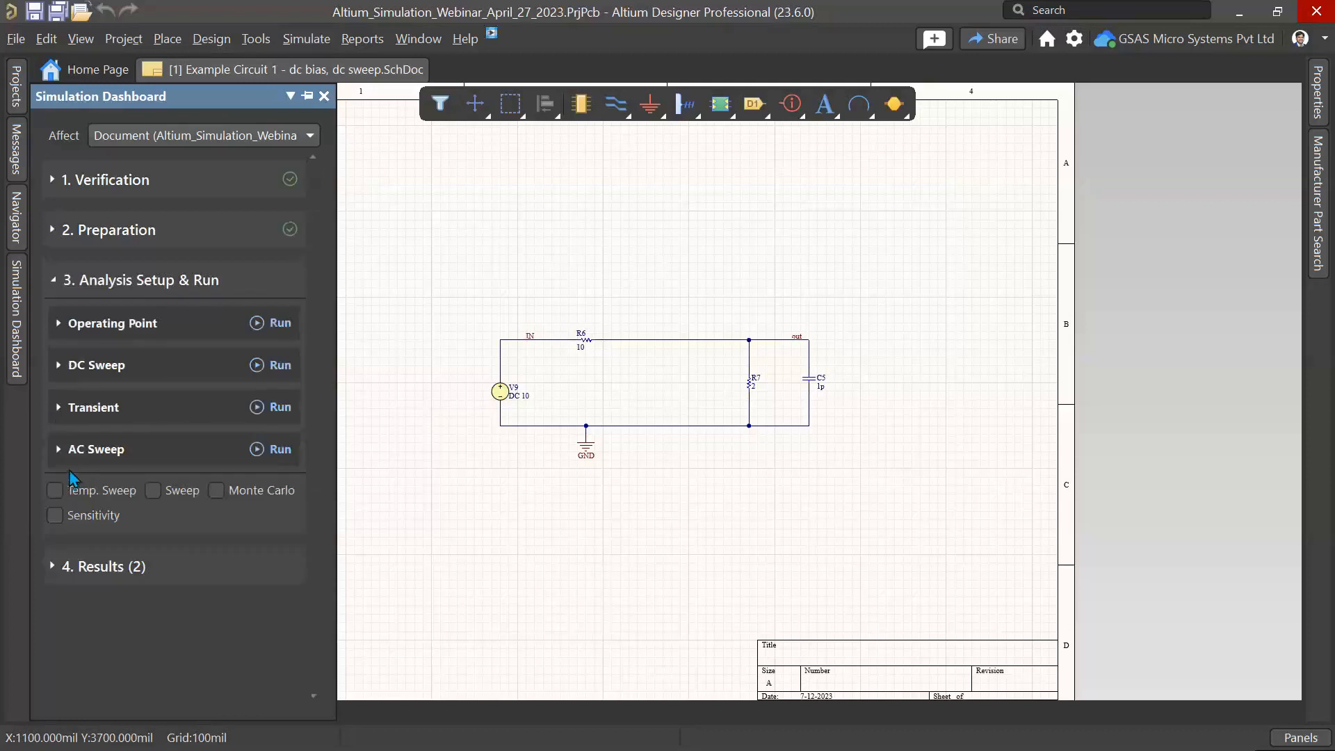
Step: Enable voltage, power and current display on the schematic for the Operating Point analysis and run it
click(70, 328)
click(82, 394)
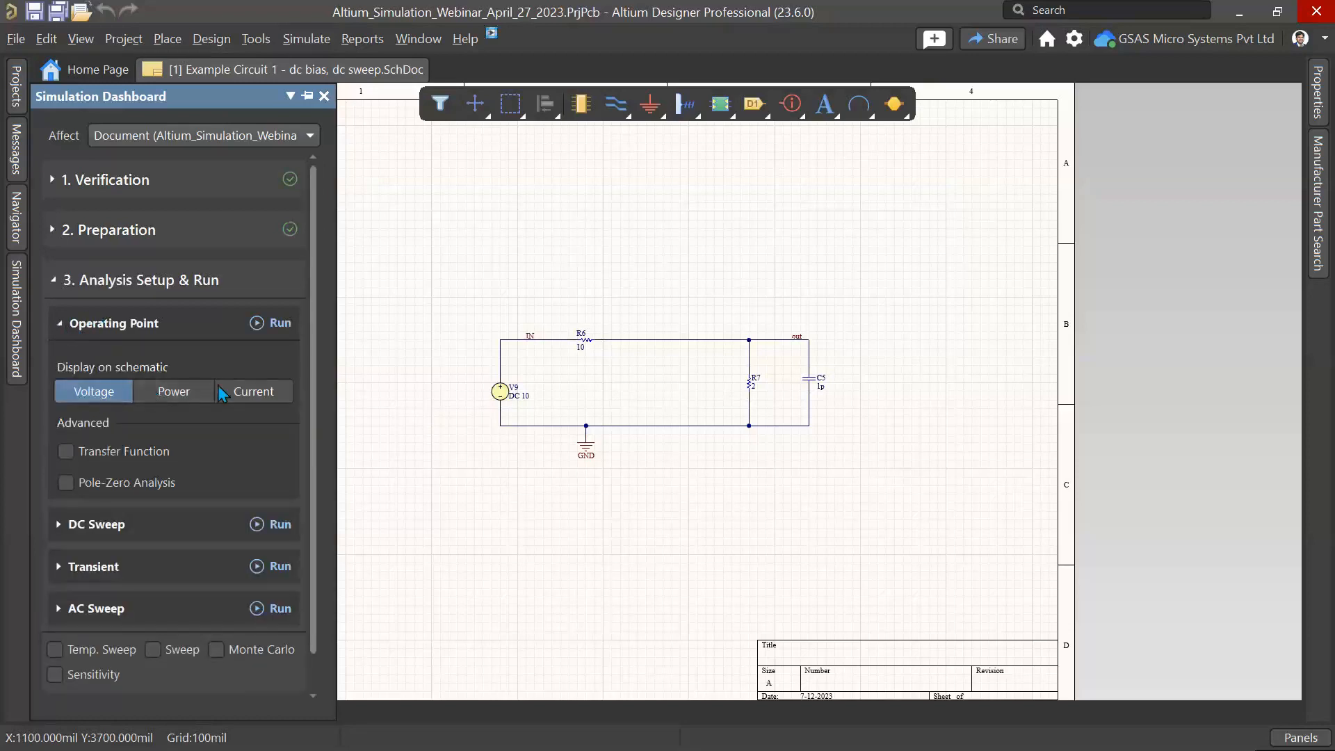
click(174, 391)
click(263, 394)
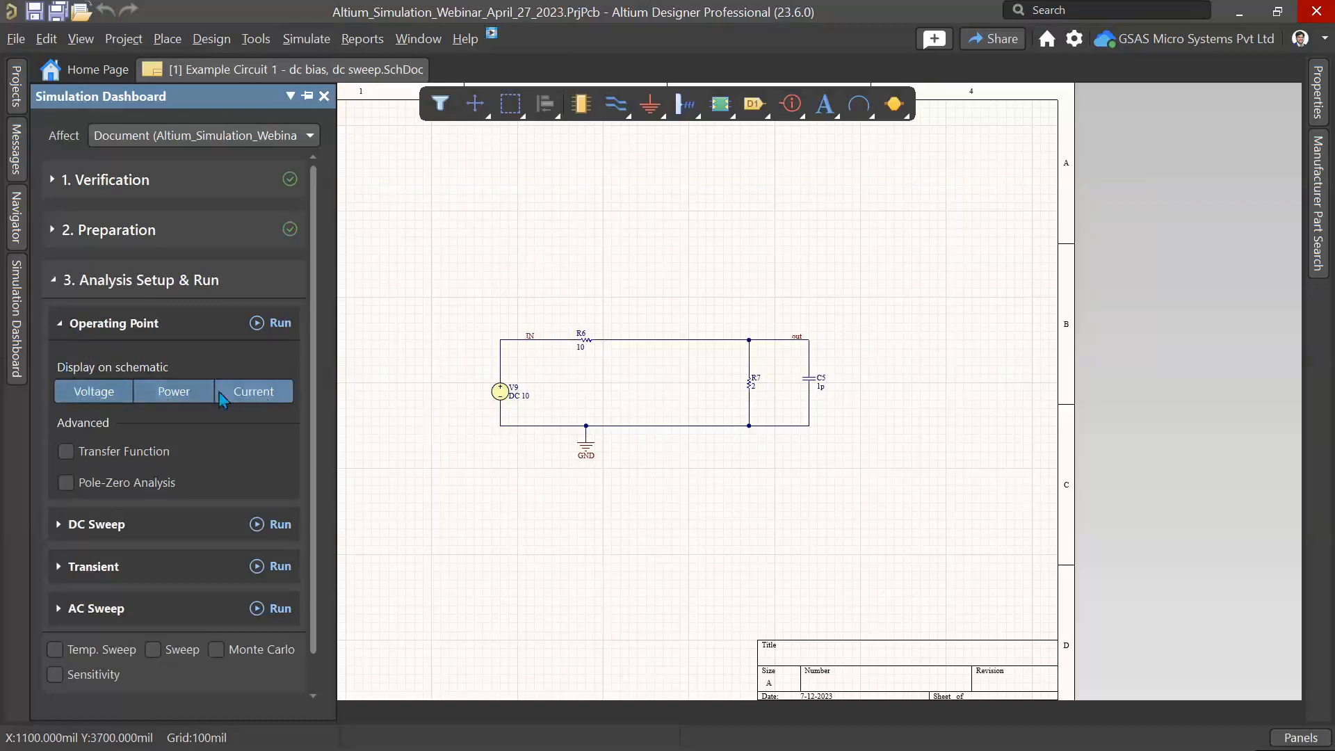
click(276, 323)
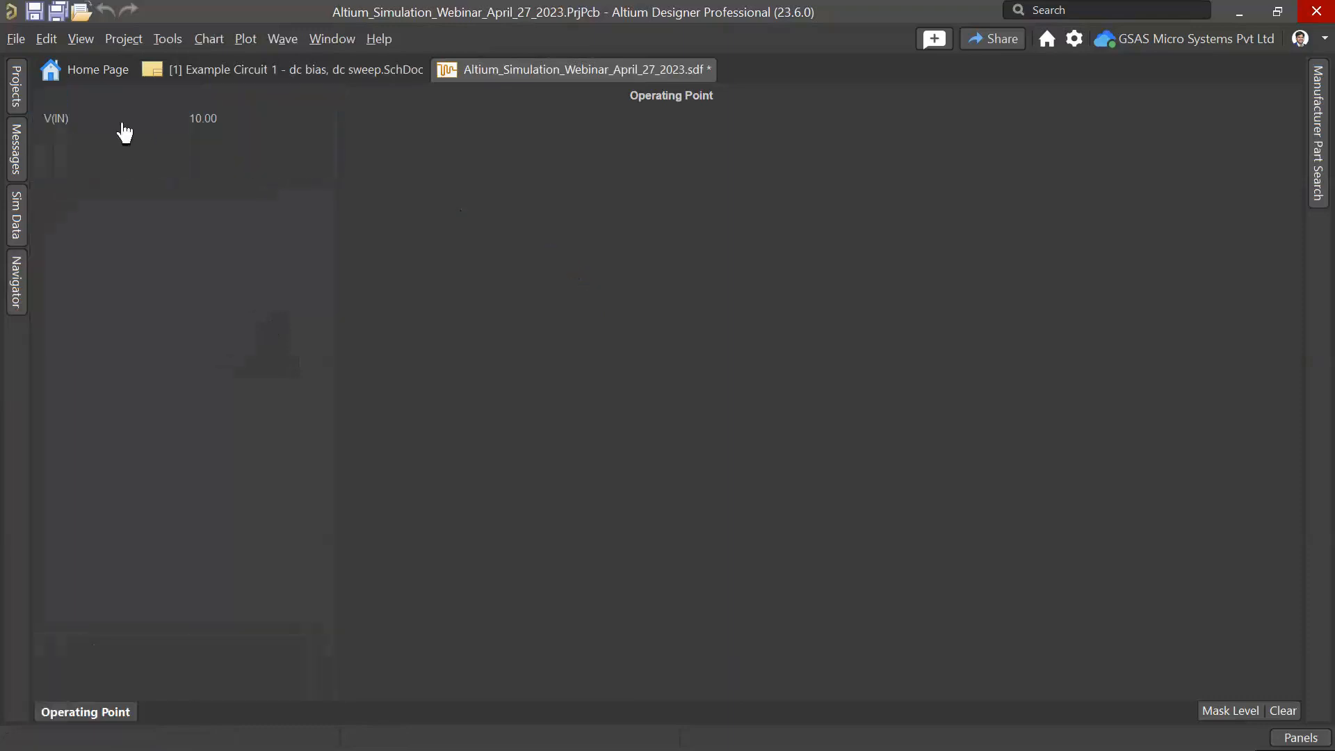
Step: Examine the operating-point voltages, currents and powers annotated on the schematic
click(259, 77)
ctrl+scroll(523, 338, up, 2)
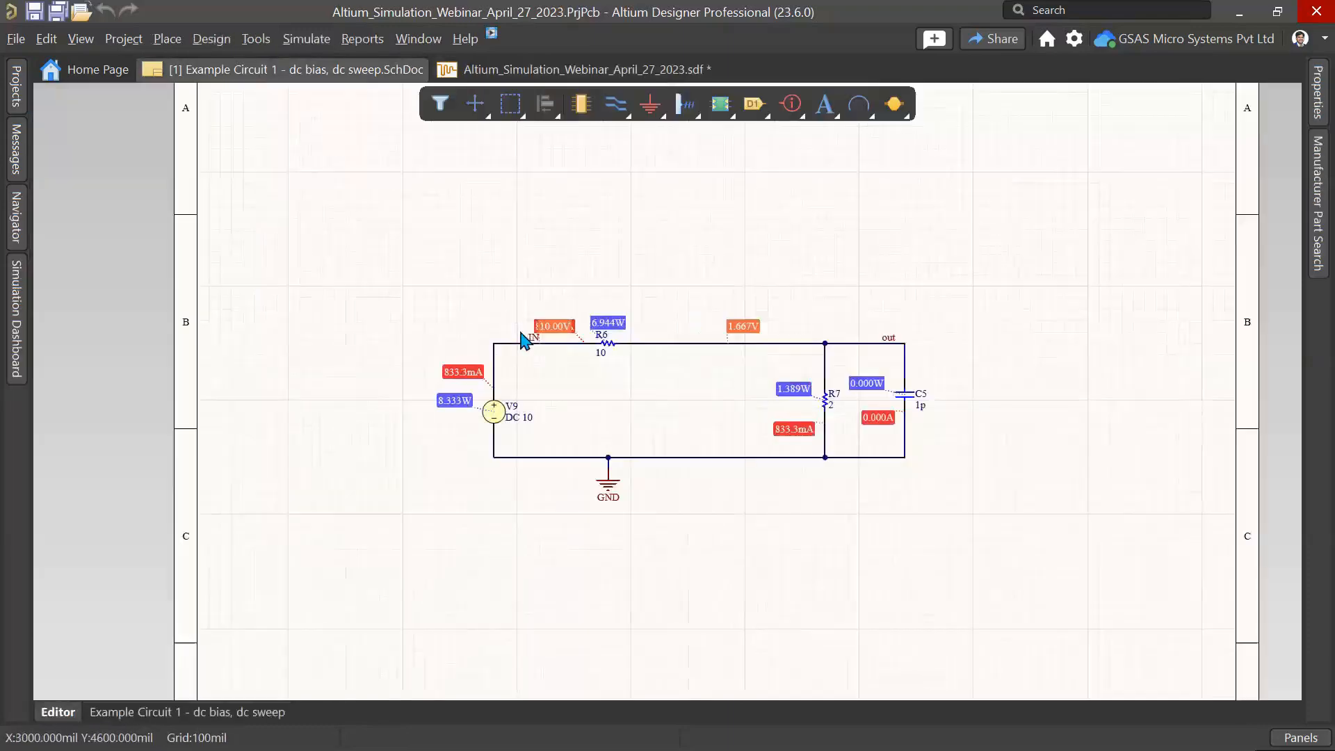
ctrl+scroll(523, 334, up, 3)
right_drag(562, 258, 409, 203)
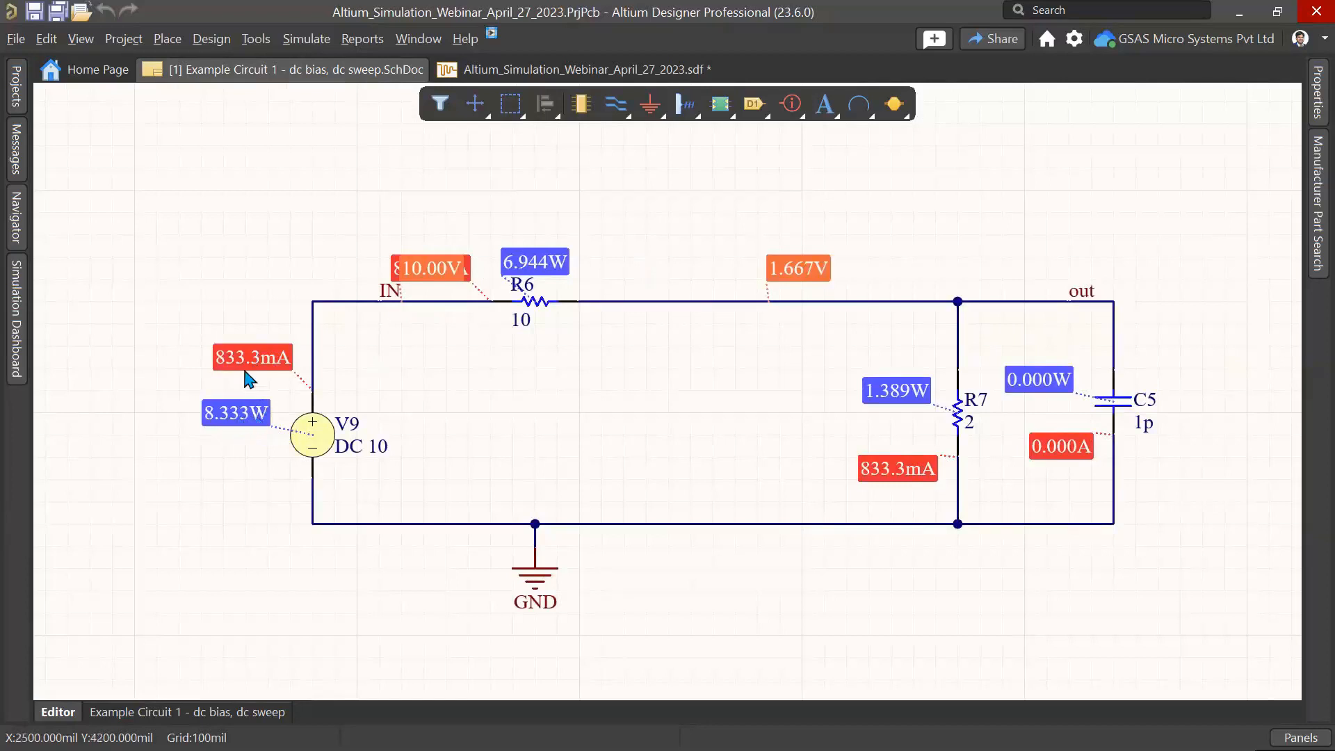
right_drag(970, 433, 770, 425)
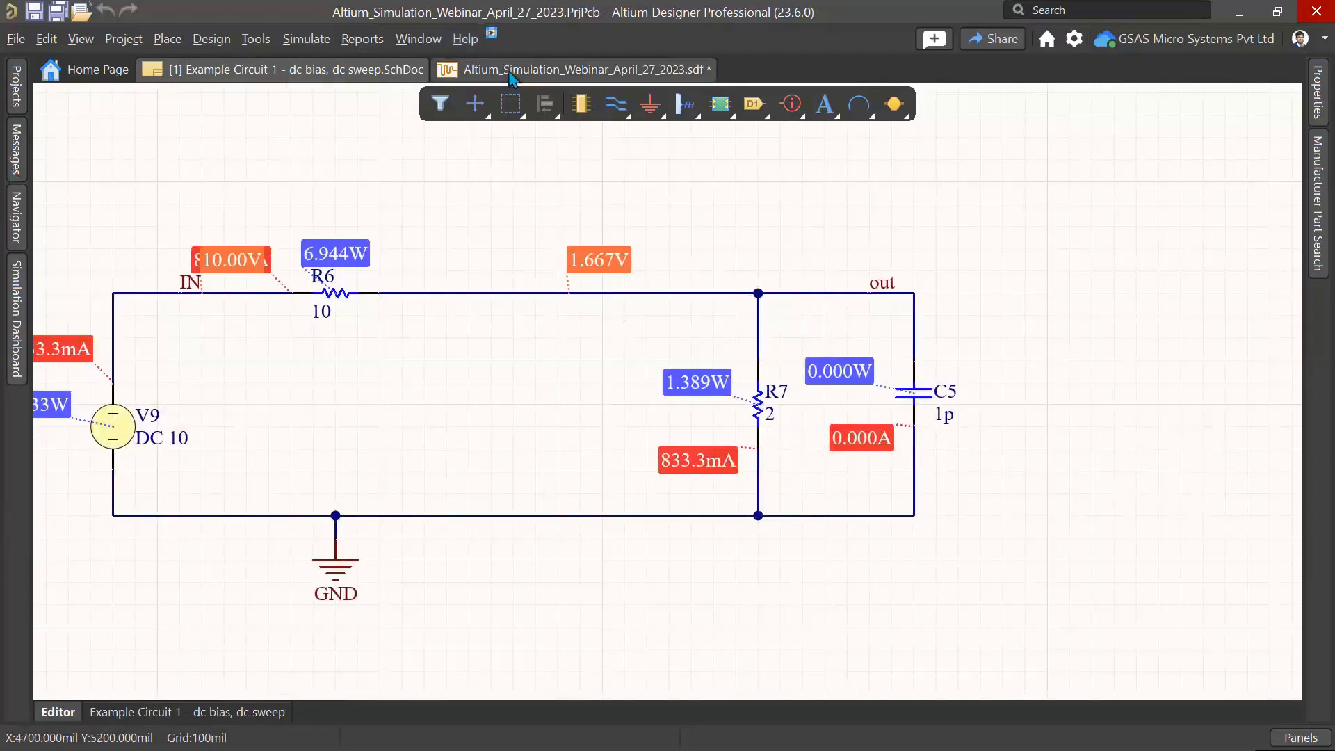
Step: Add the v(out) and p(r7) waves to the Operating Point results using the Sim Data panel
click(511, 74)
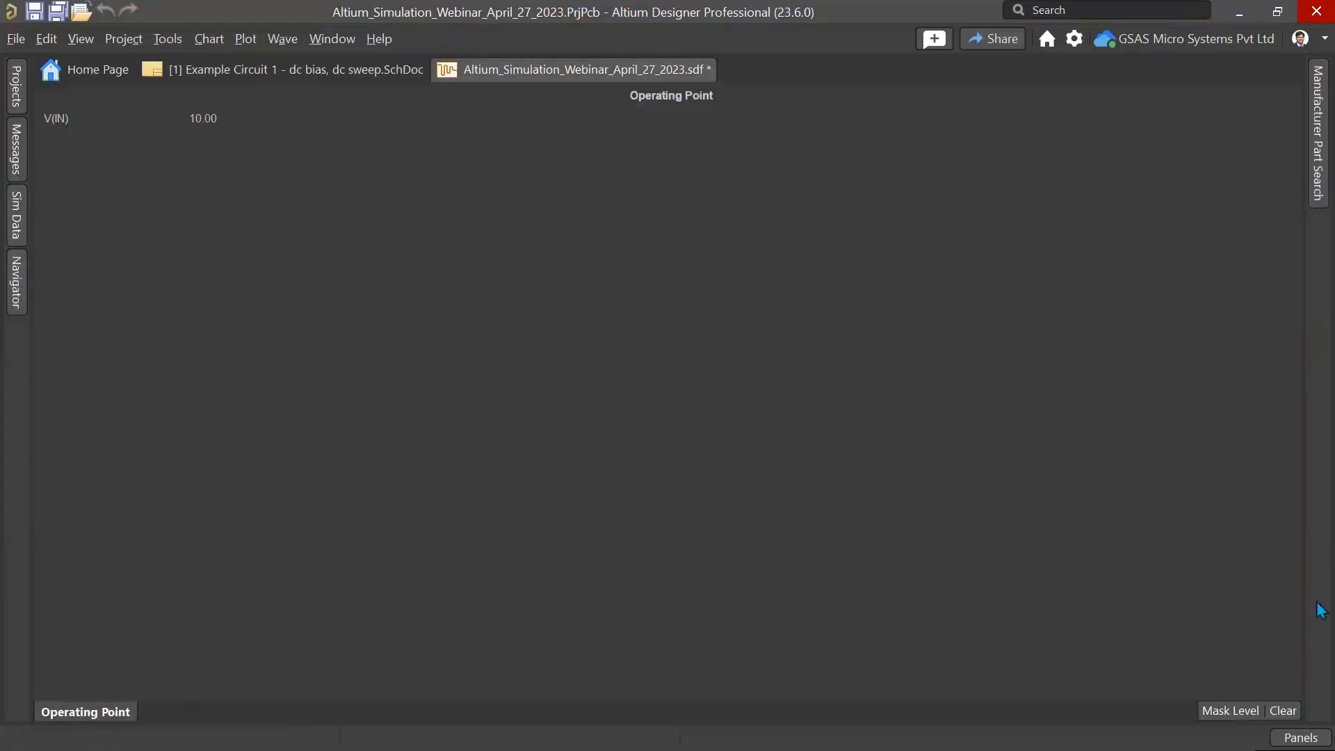
click(1301, 739)
click(1216, 644)
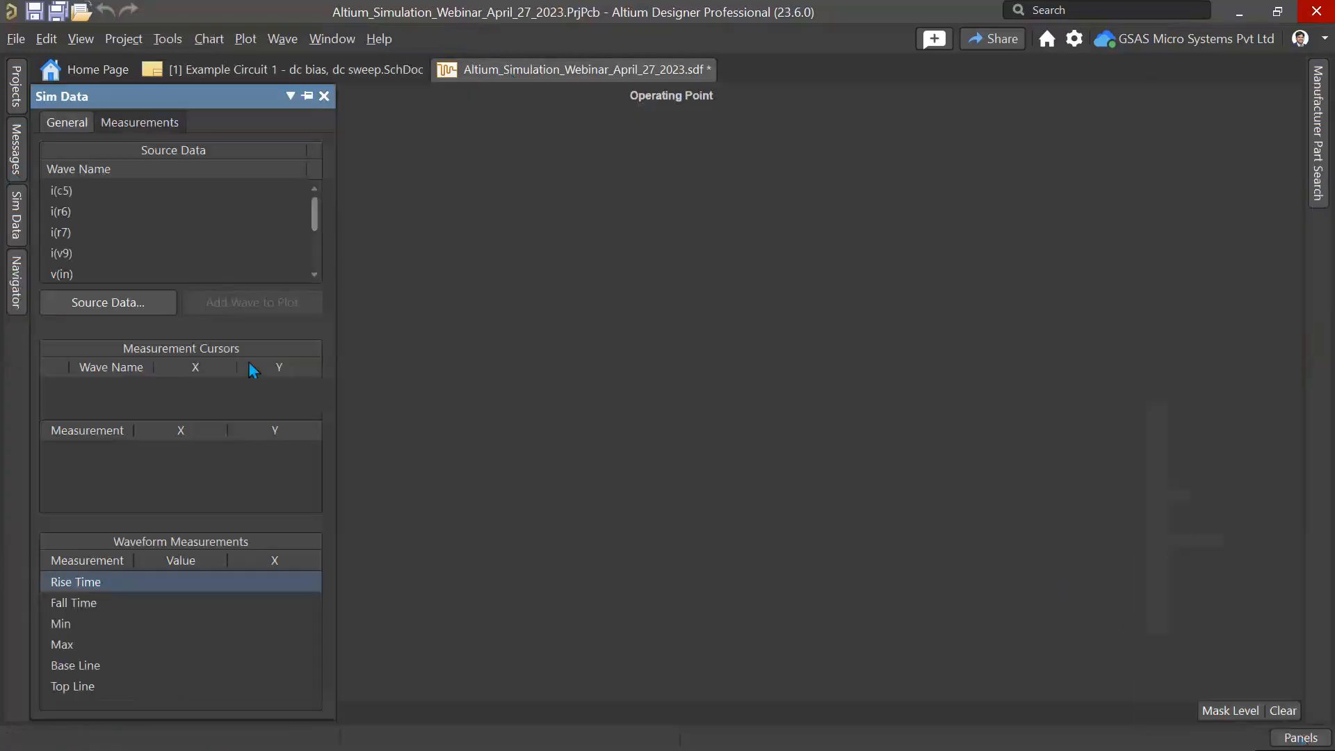
scroll(137, 250, down, 2)
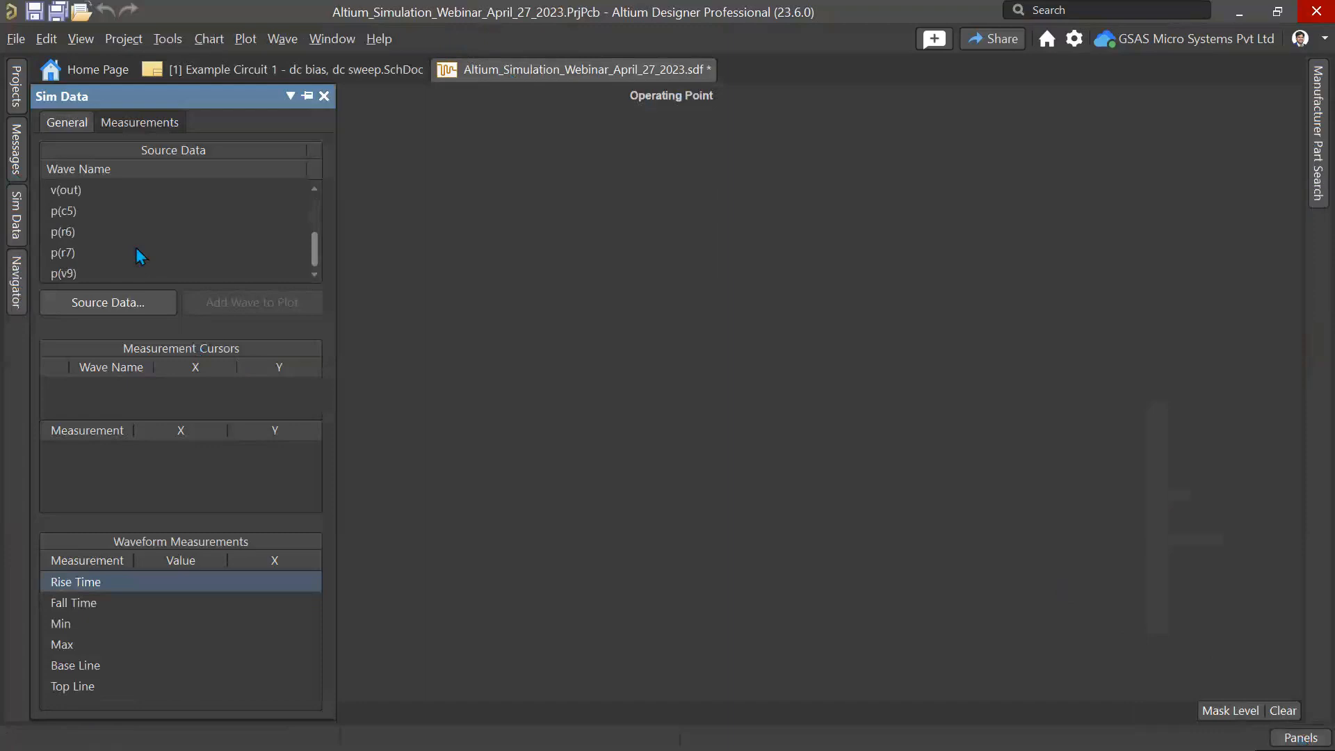
scroll(135, 251, up, 1)
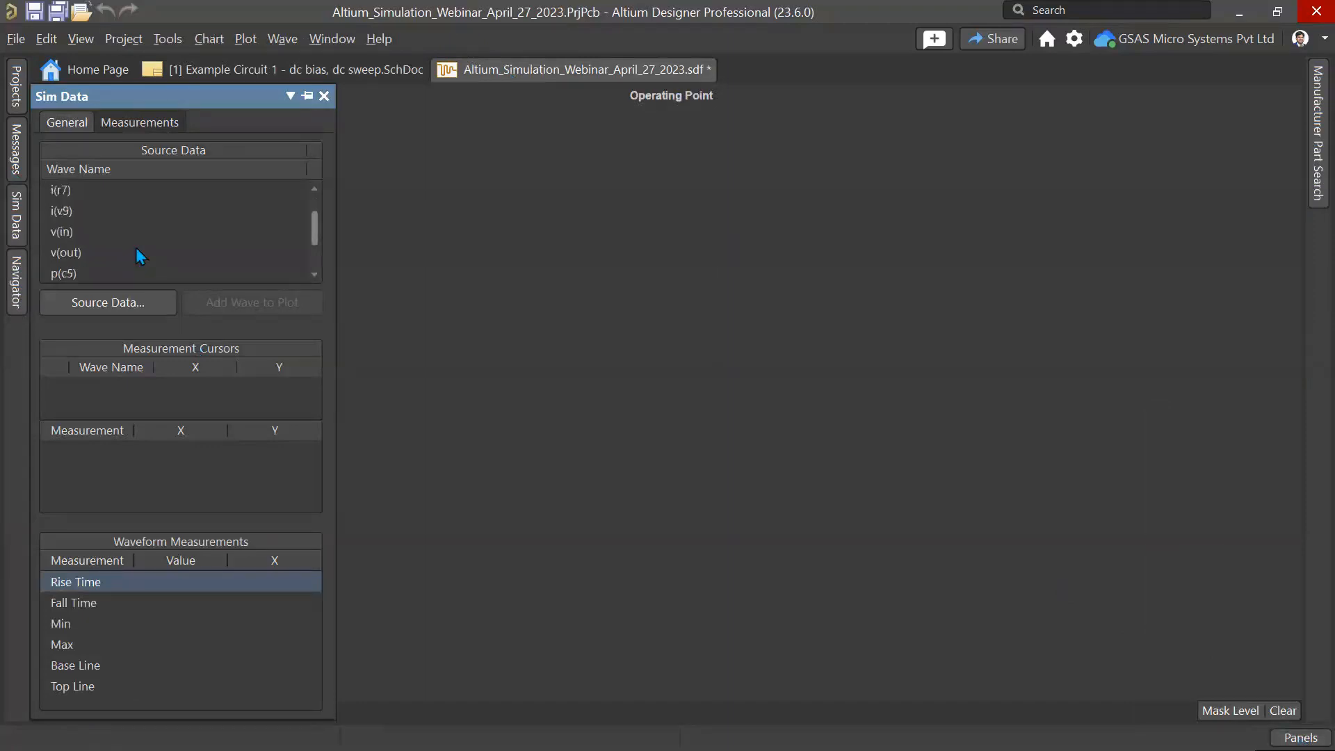
click(58, 254)
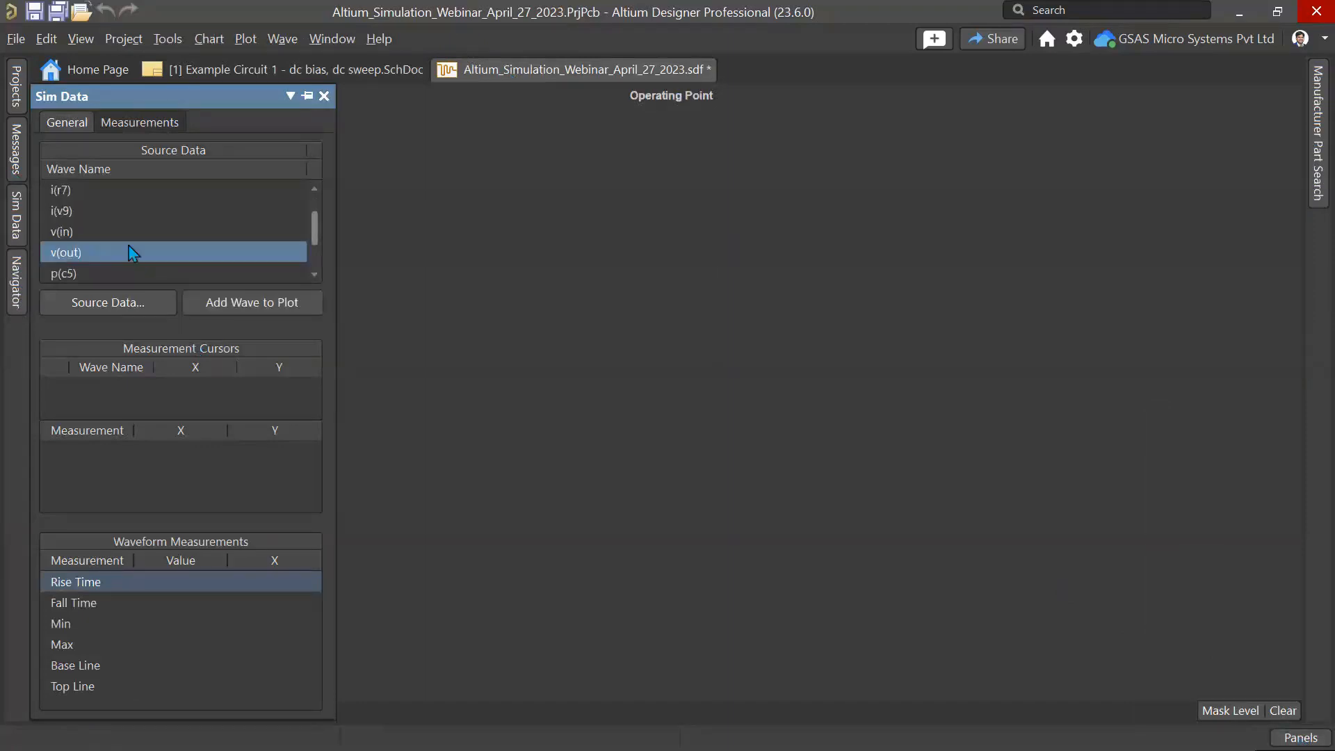
scroll(128, 245, down, 1)
click(244, 303)
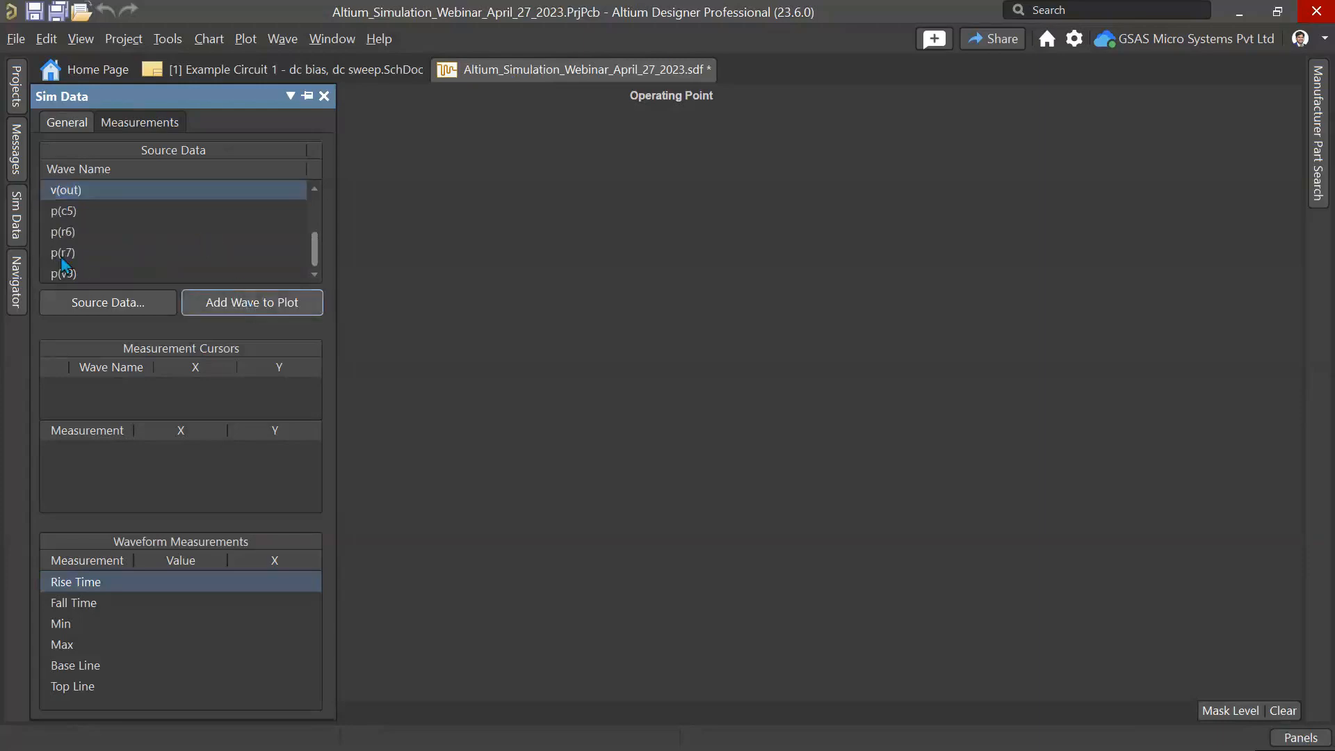
click(73, 254)
click(229, 302)
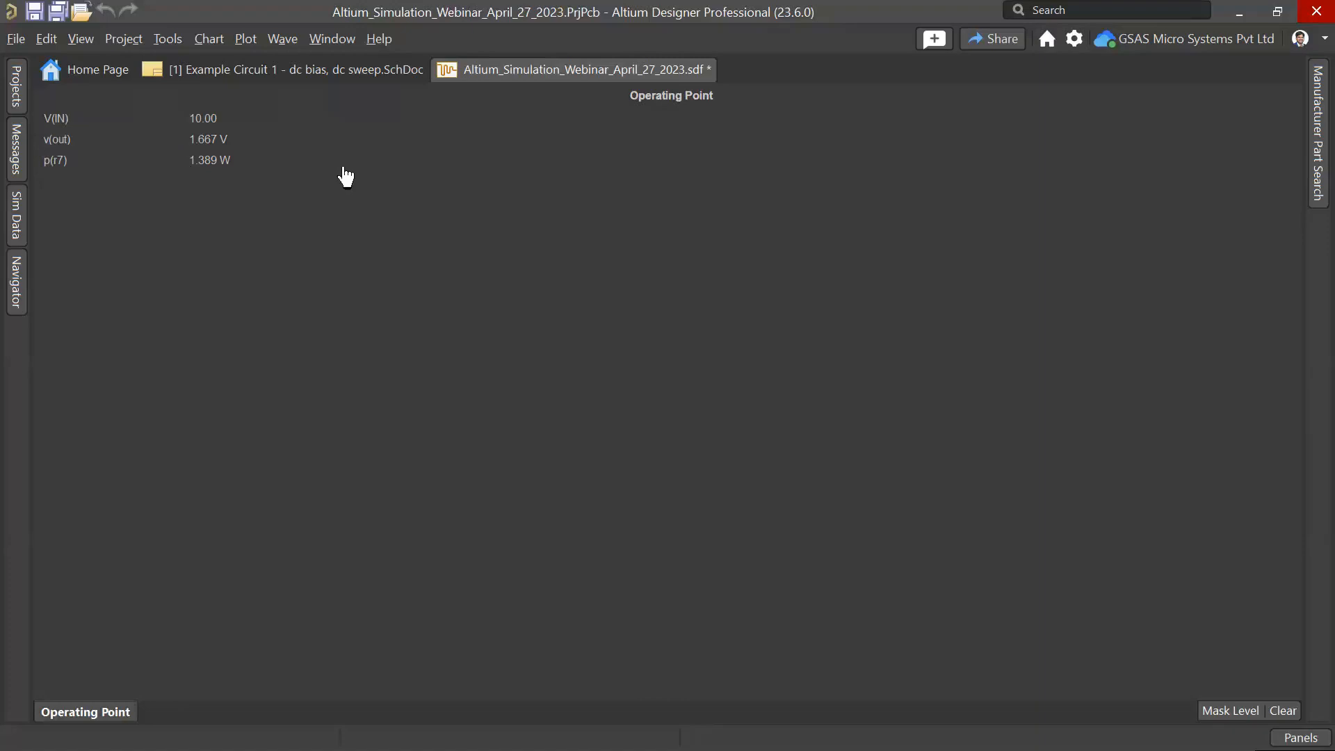
Step: Turn off the voltage, power and current annotations on the schematic in the Simulation Dashboard
click(350, 72)
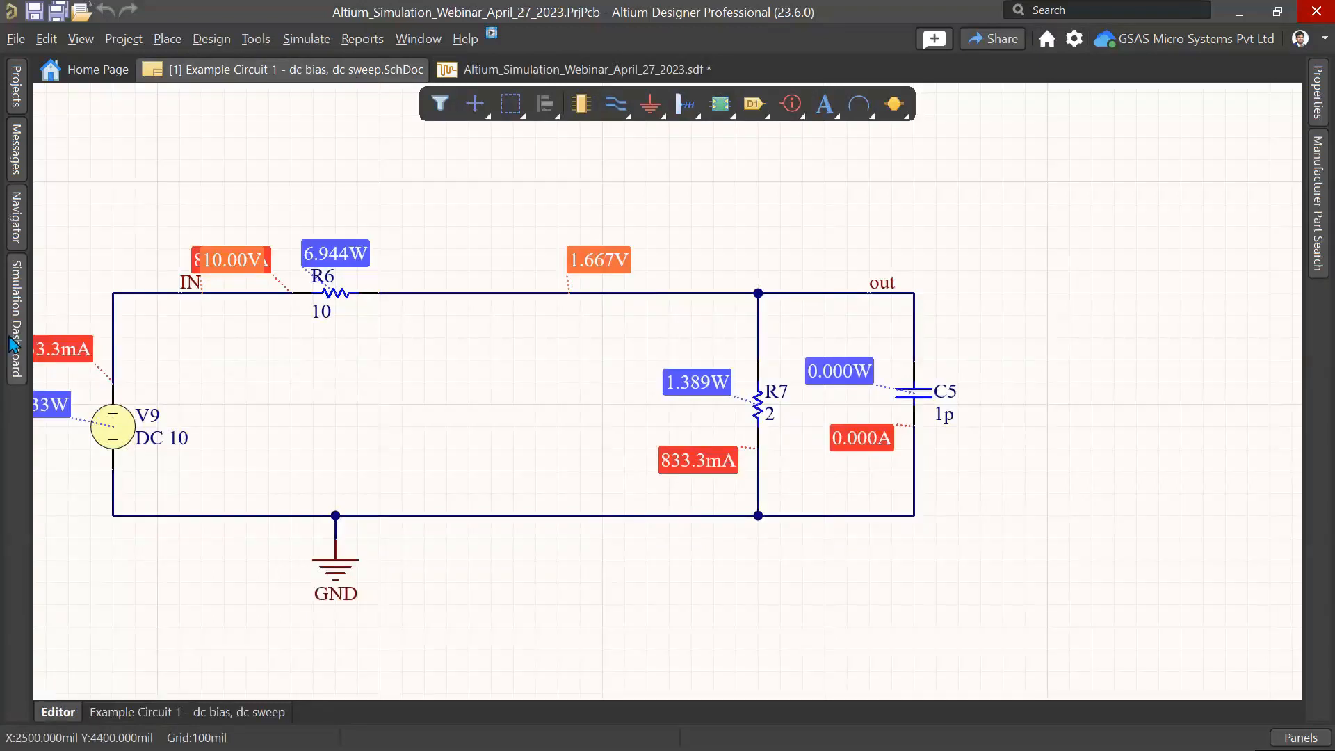
mouse_move(14, 342)
click(102, 392)
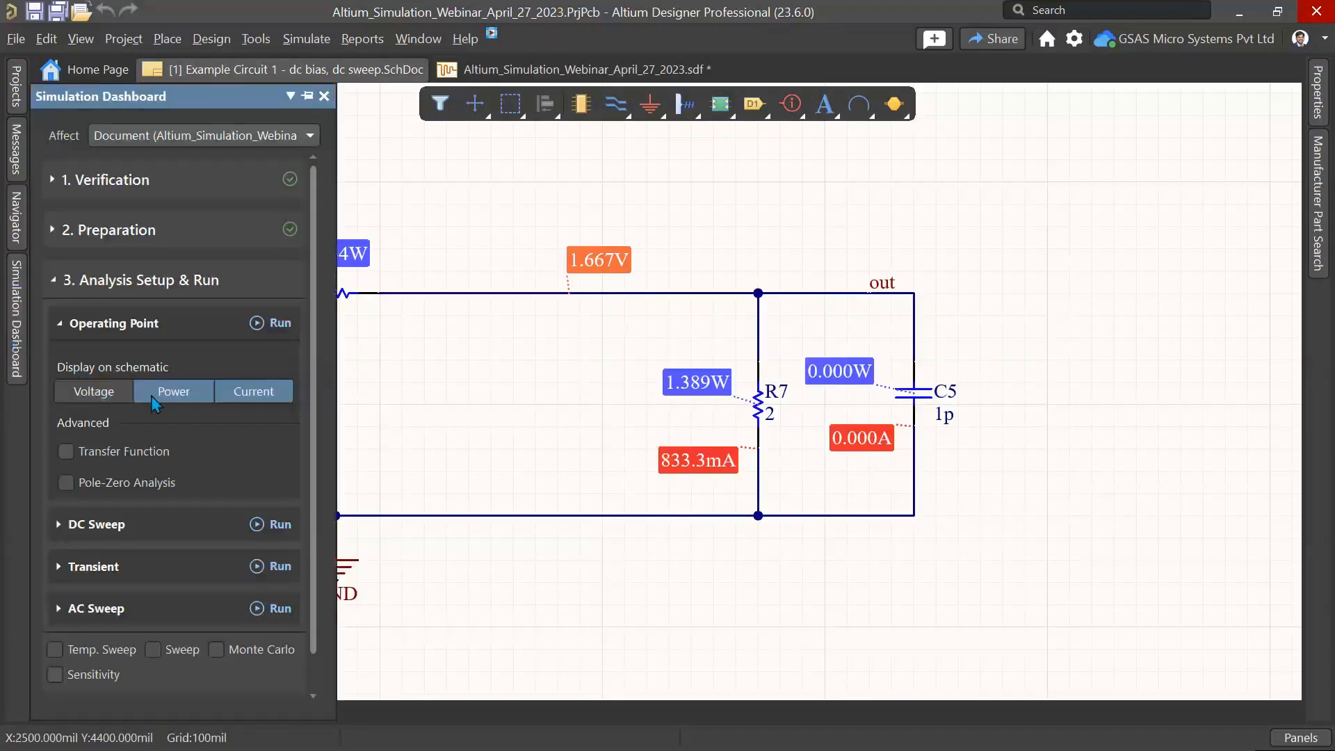
click(171, 392)
click(252, 391)
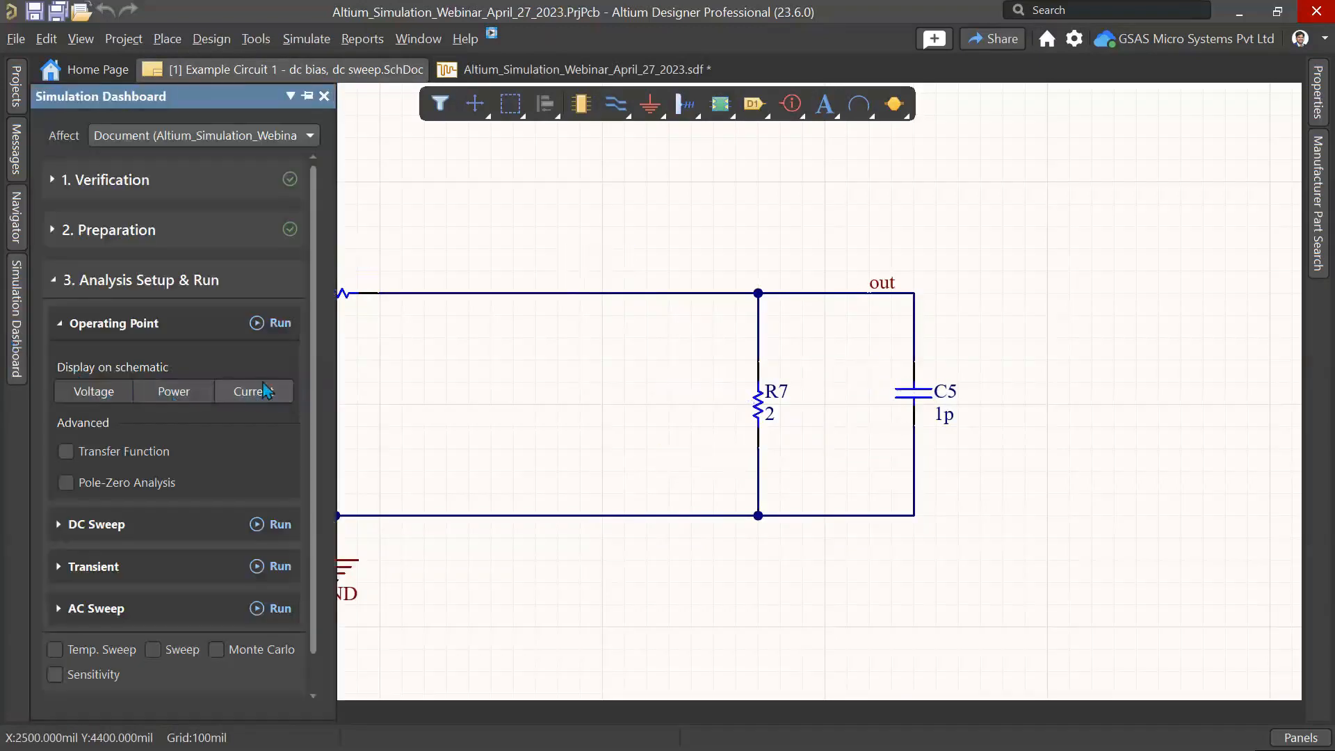
Step: Enable Pole-Zero Analysis under the Operating Point settings and rerun the Operating Point analysis
click(73, 482)
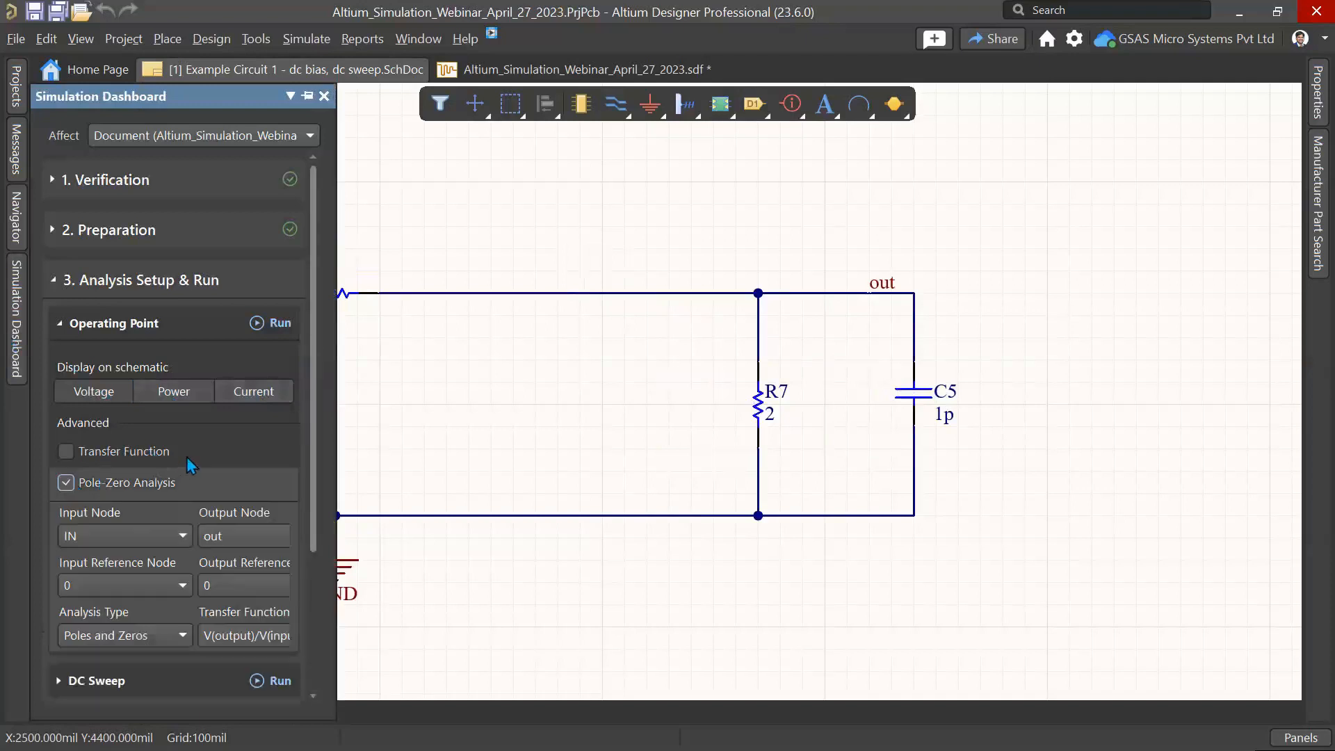
scroll(191, 464, down, 1)
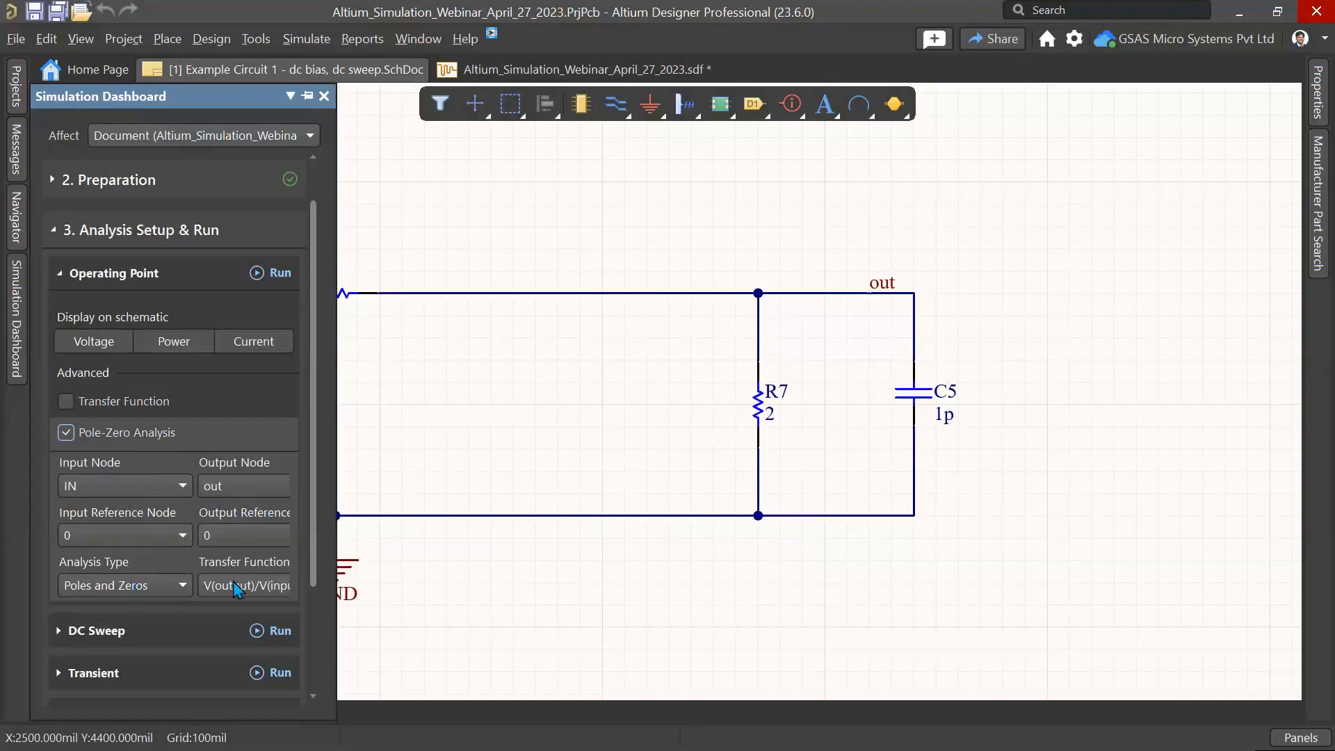
click(272, 274)
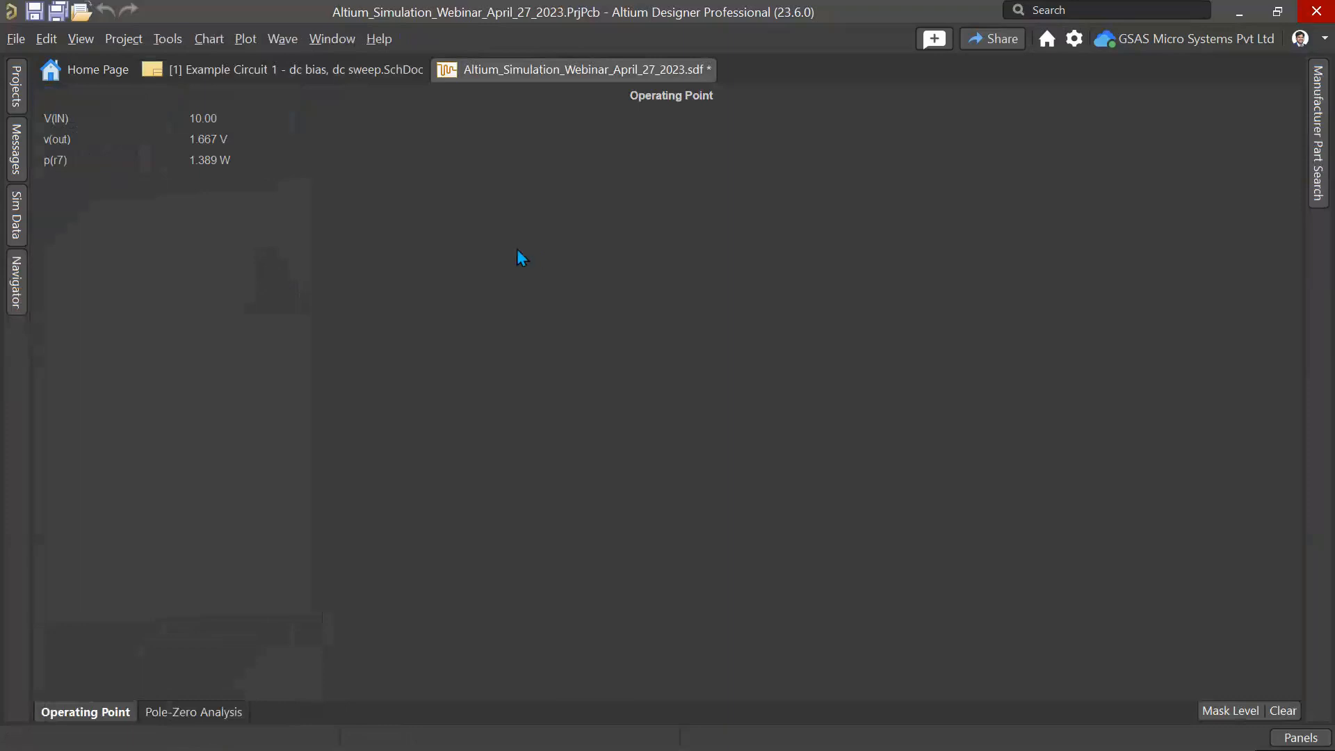
Step: Inspect the pole location on the Pole-Zero Analysis chart by zooming in and selecting the pole(1) trace
click(196, 712)
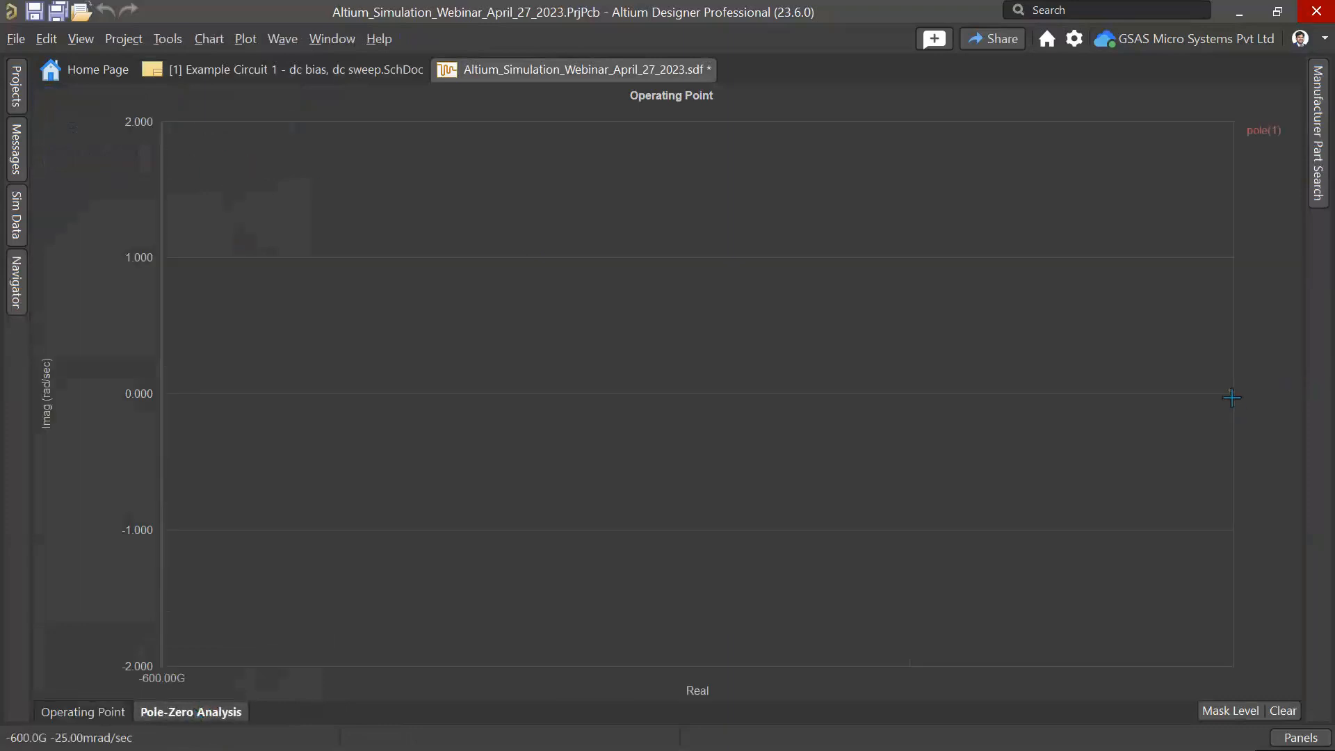
drag(1218, 367, 1265, 423)
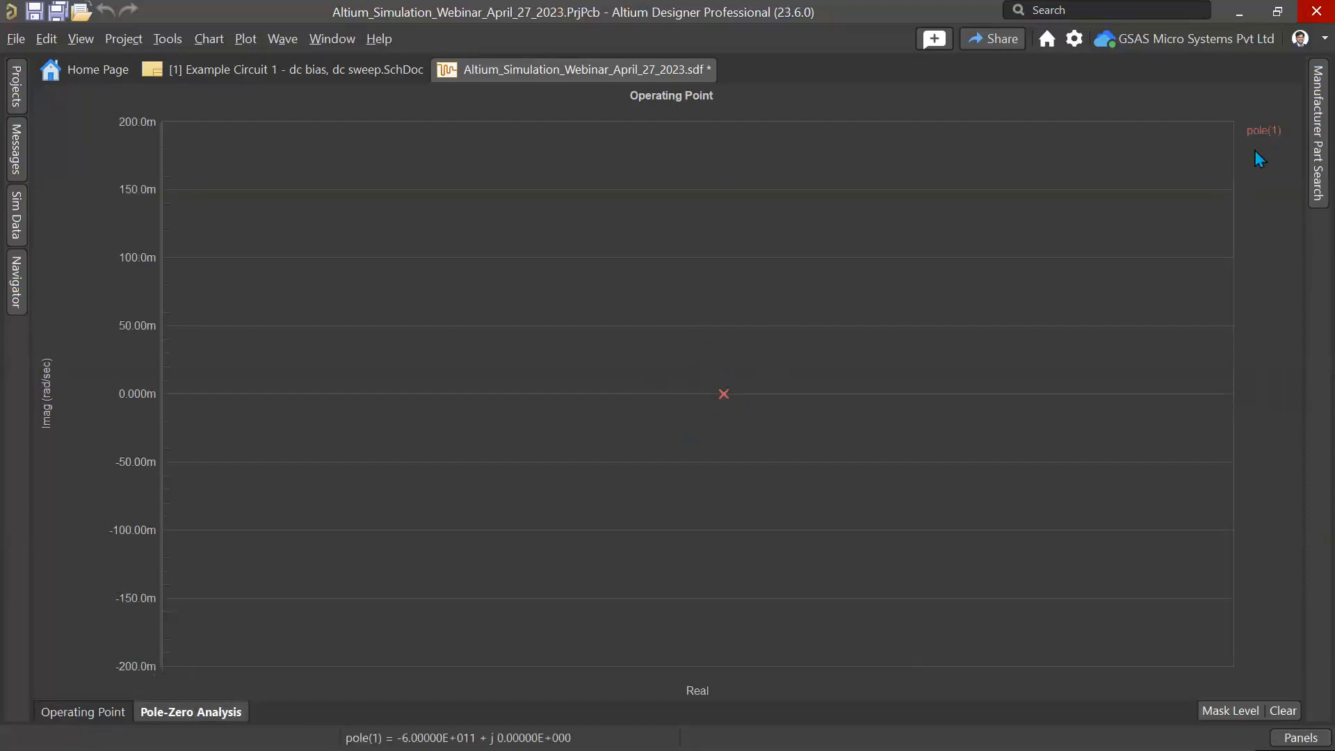
click(1266, 131)
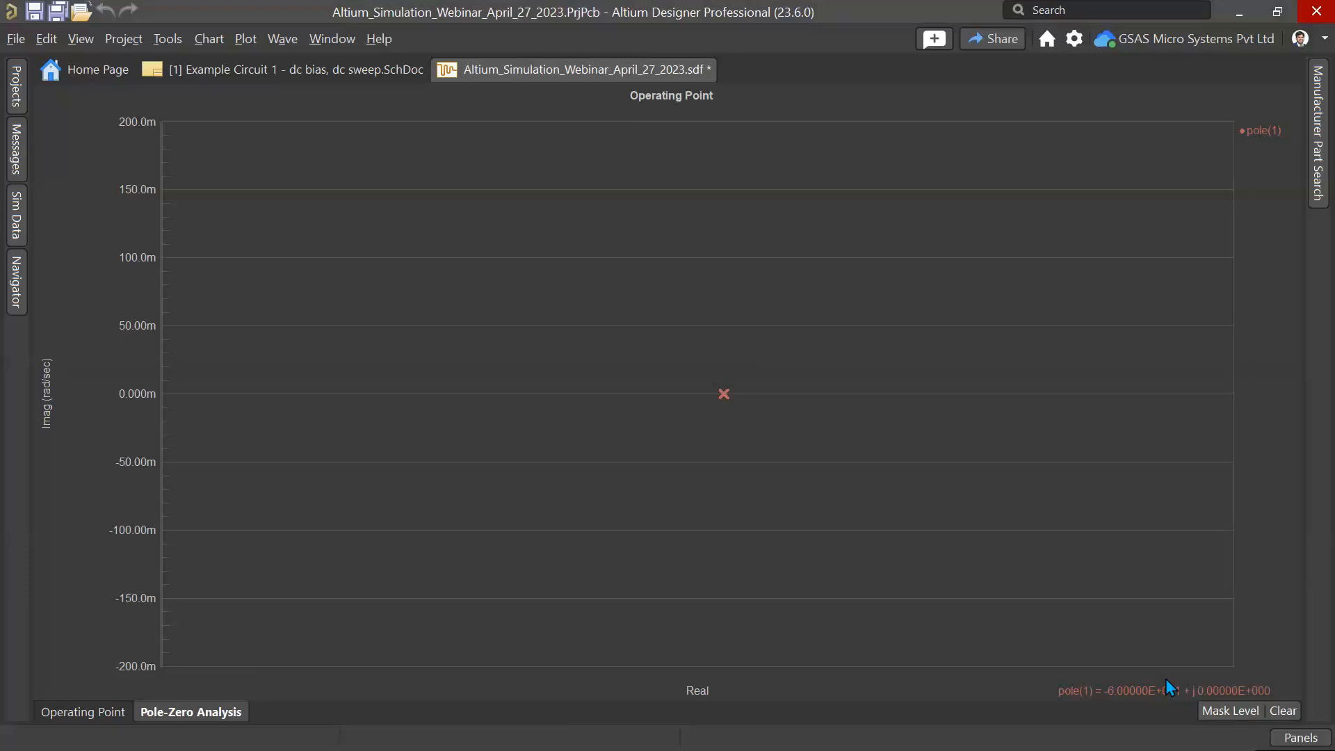
Step: Close the simulation results document
right_click(480, 68)
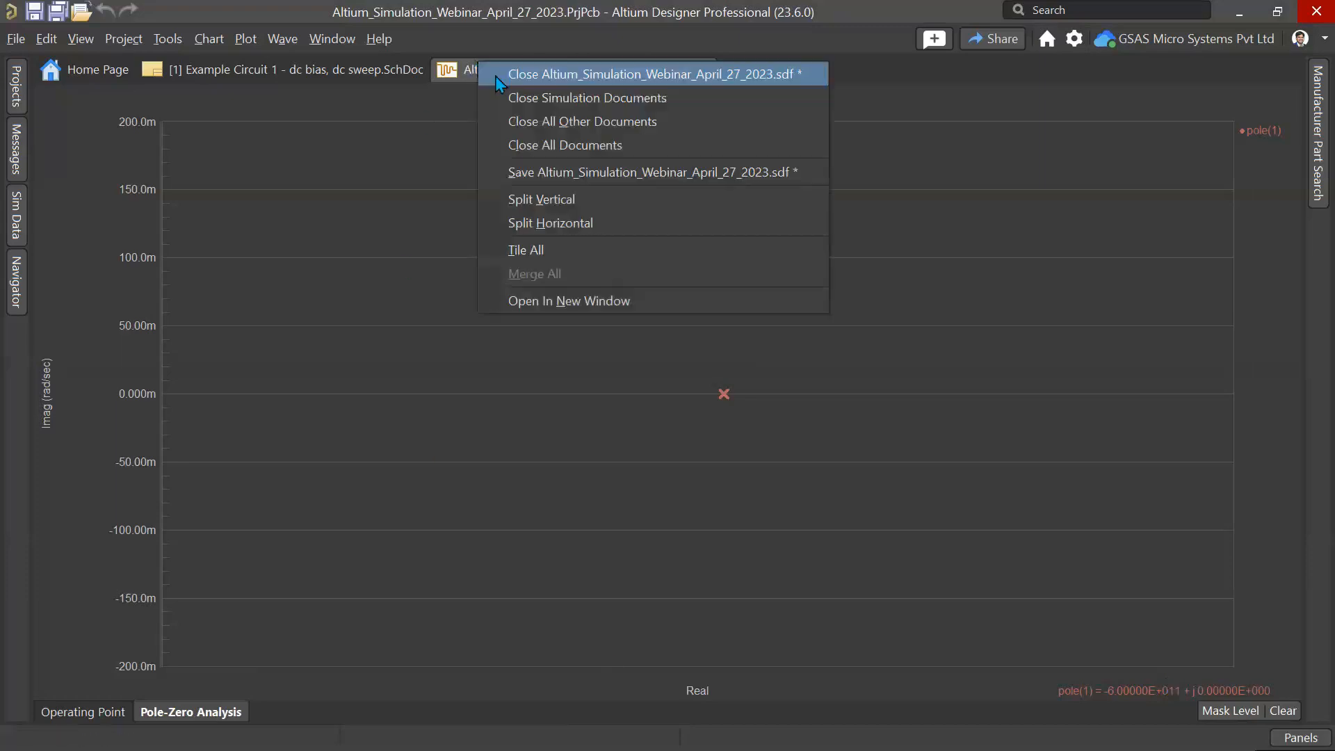
click(498, 75)
click(739, 462)
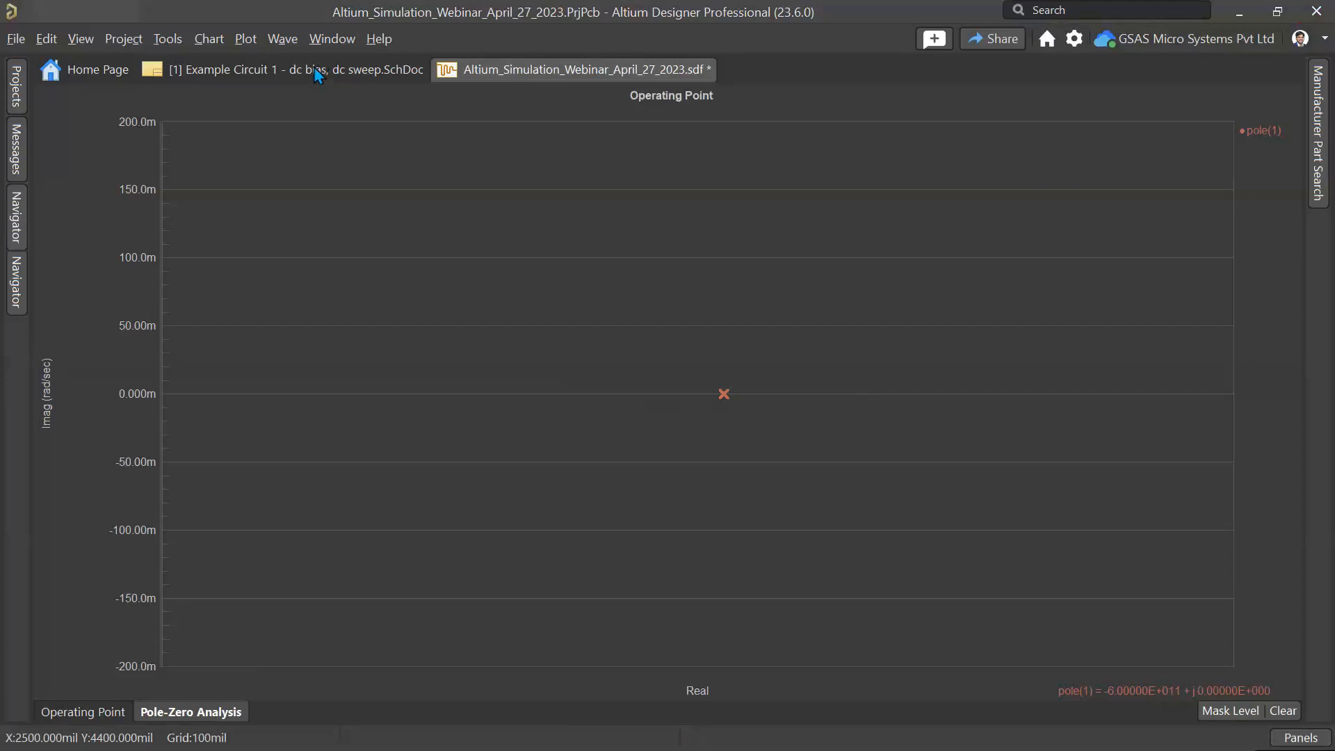
Step: Close the Example Circuit 1 schematic and reopen it from the Projects panel
right_click(314, 69)
right_click(262, 68)
click(290, 77)
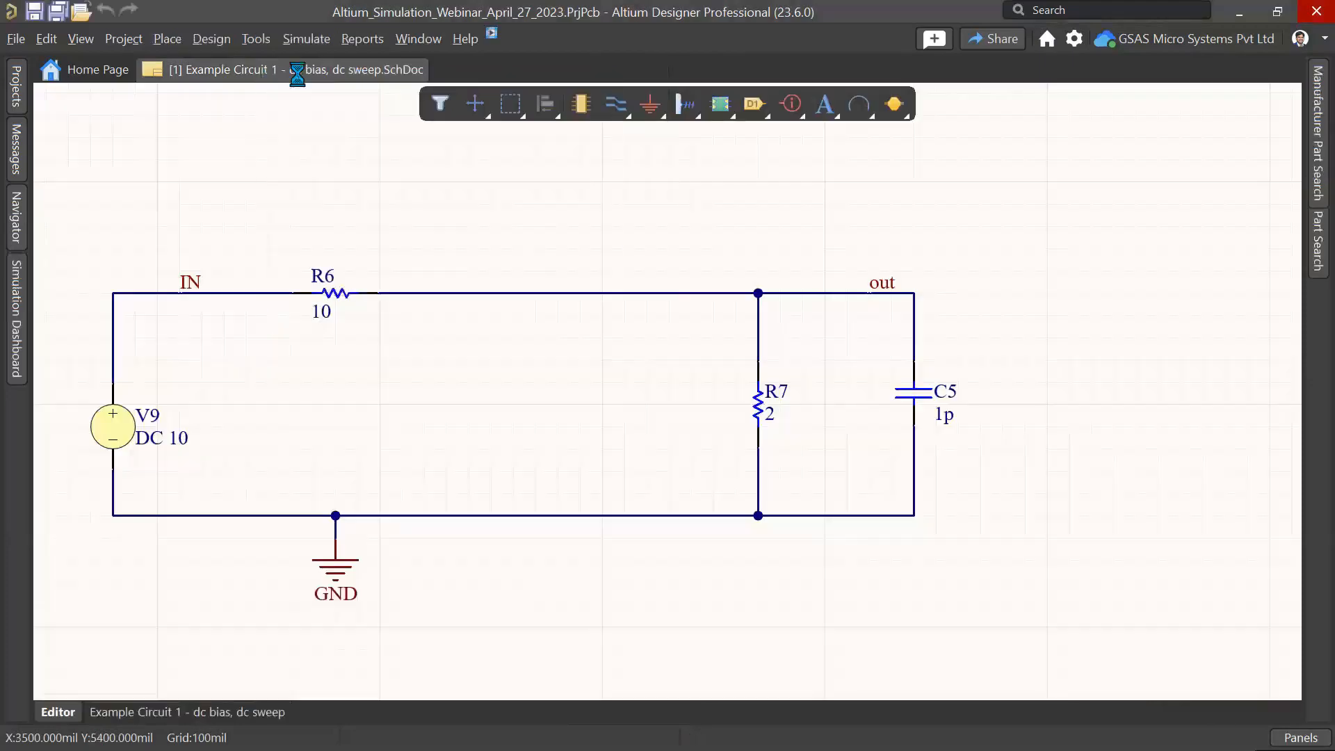
click(17, 90)
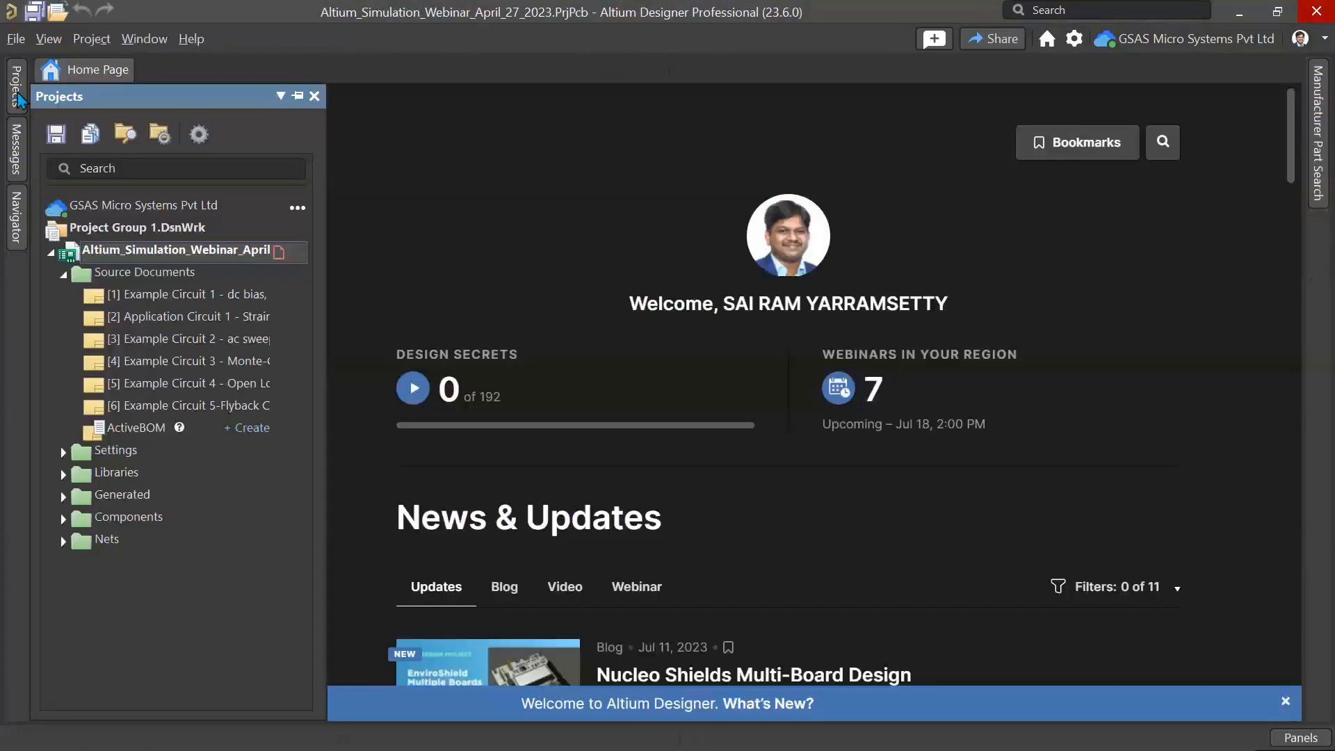
double_click(181, 299)
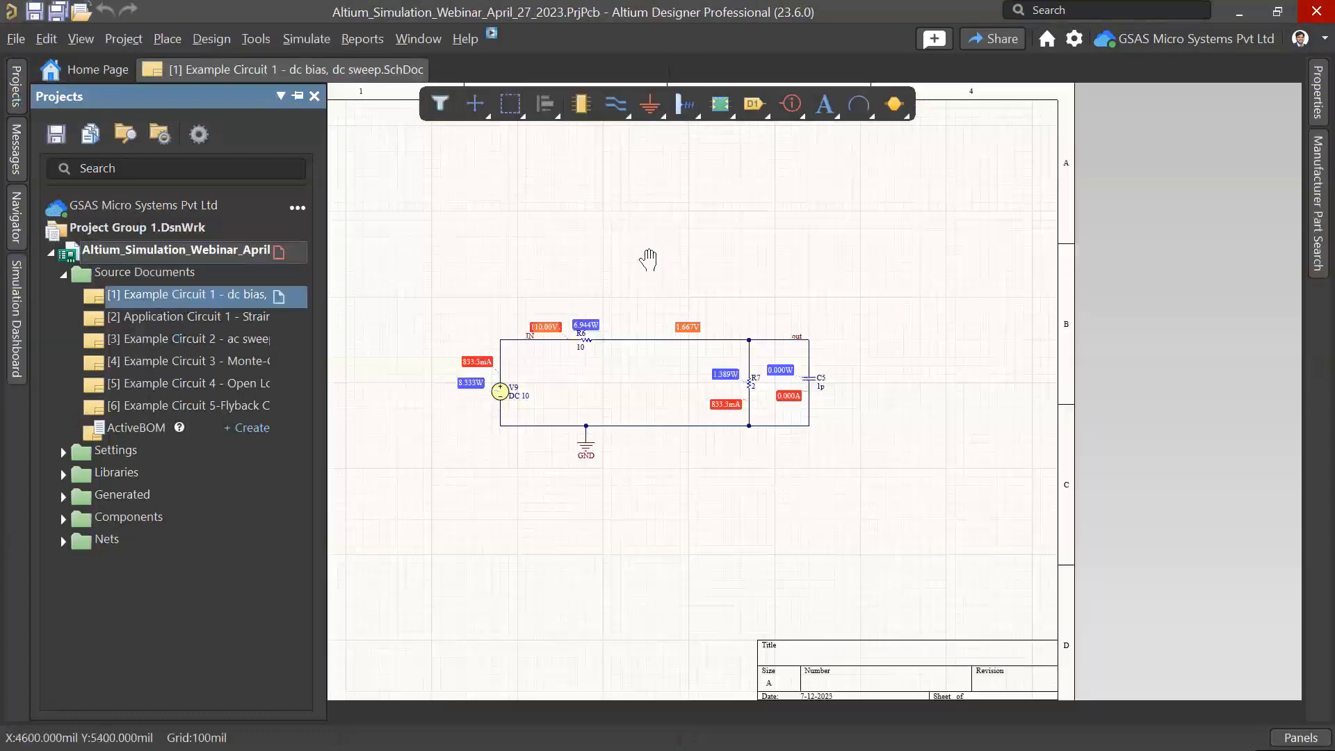
Step: Open the Simulation Dashboard and review the Operating Point settings with Pole-Zero Analysis enabled
right_drag(647, 260, 624, 233)
click(15, 317)
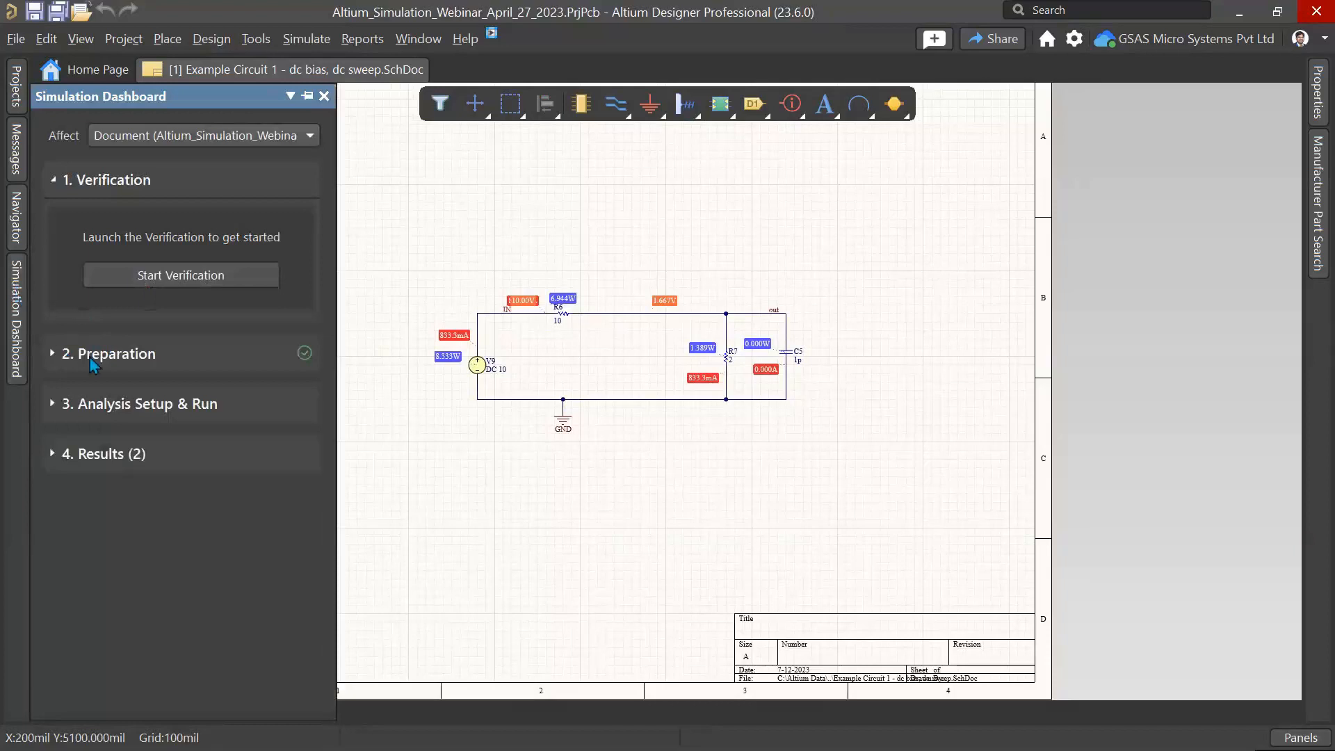
click(93, 361)
click(77, 471)
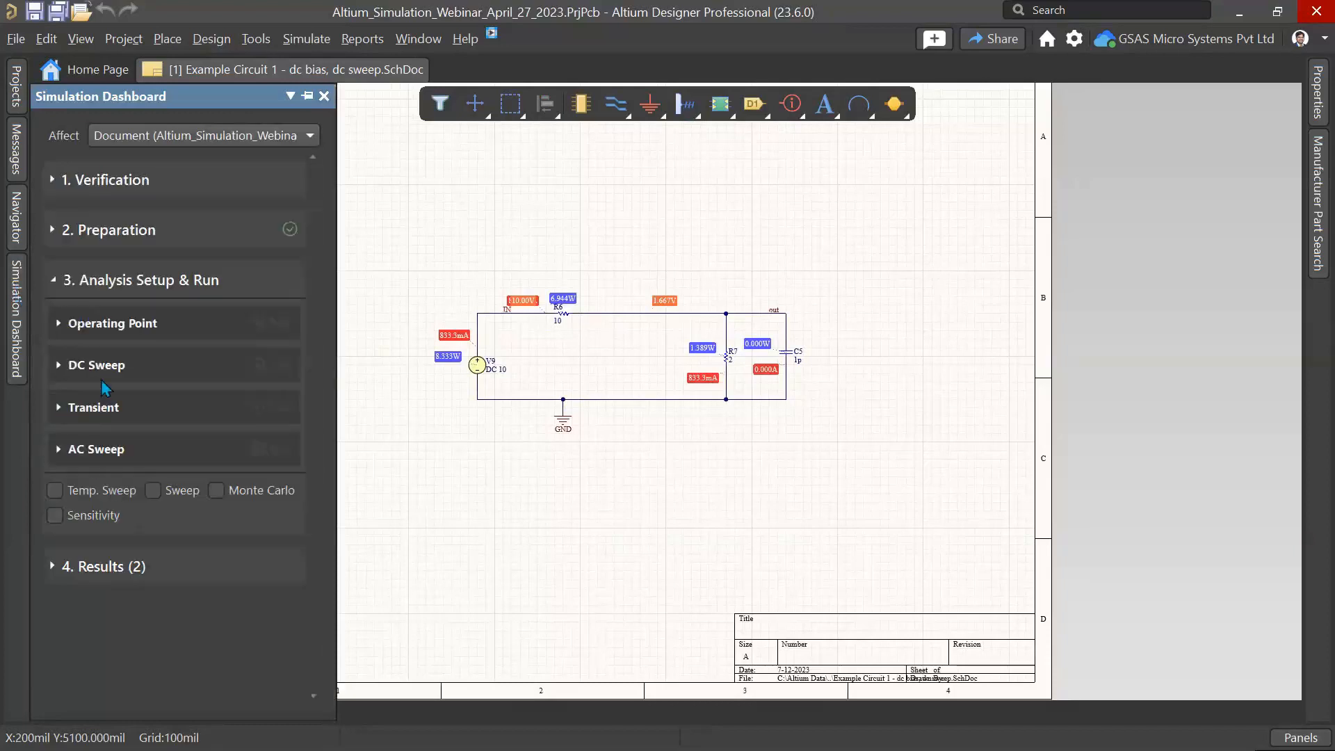
click(79, 338)
right_drag(563, 390, 632, 326)
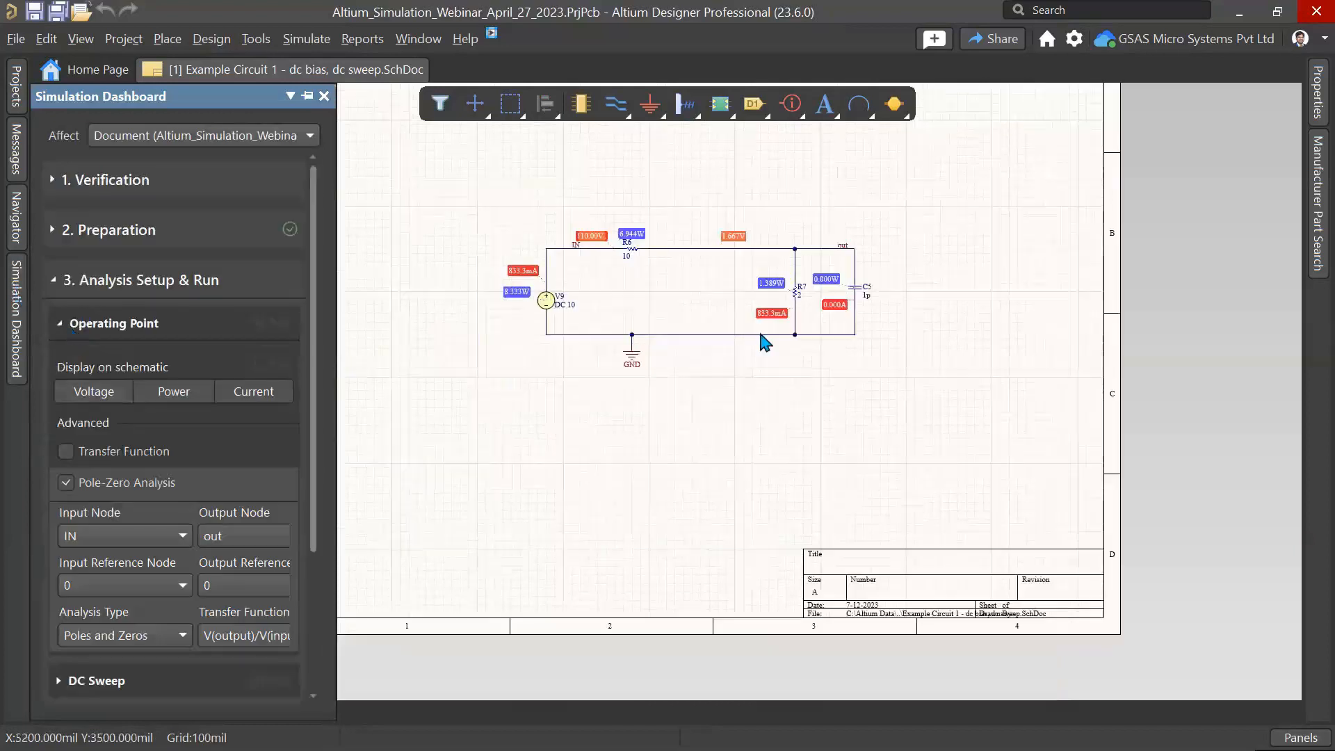
ctrl+scroll(761, 334, up, 2)
right_drag(775, 369, 718, 512)
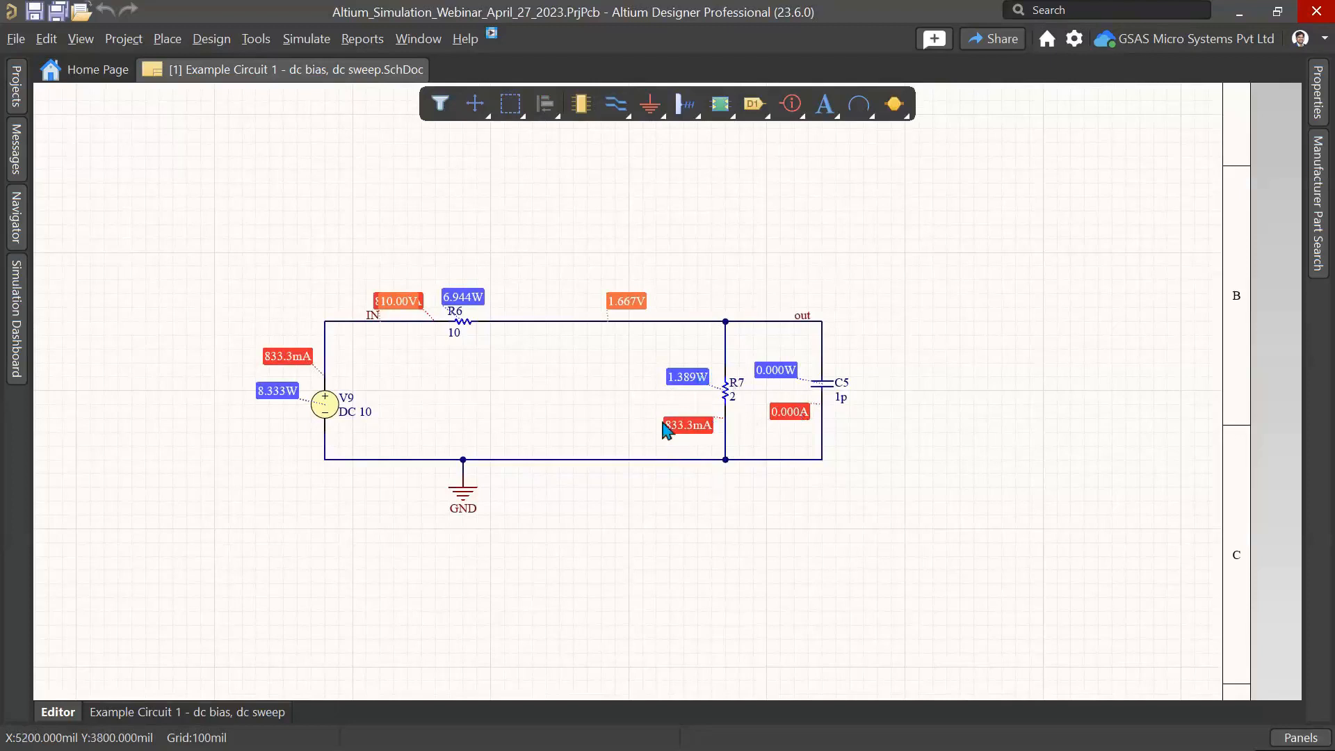
Step: Run the design verification for Example Circuit 1 and expand the Preparation and Analysis Setup sections
click(16, 324)
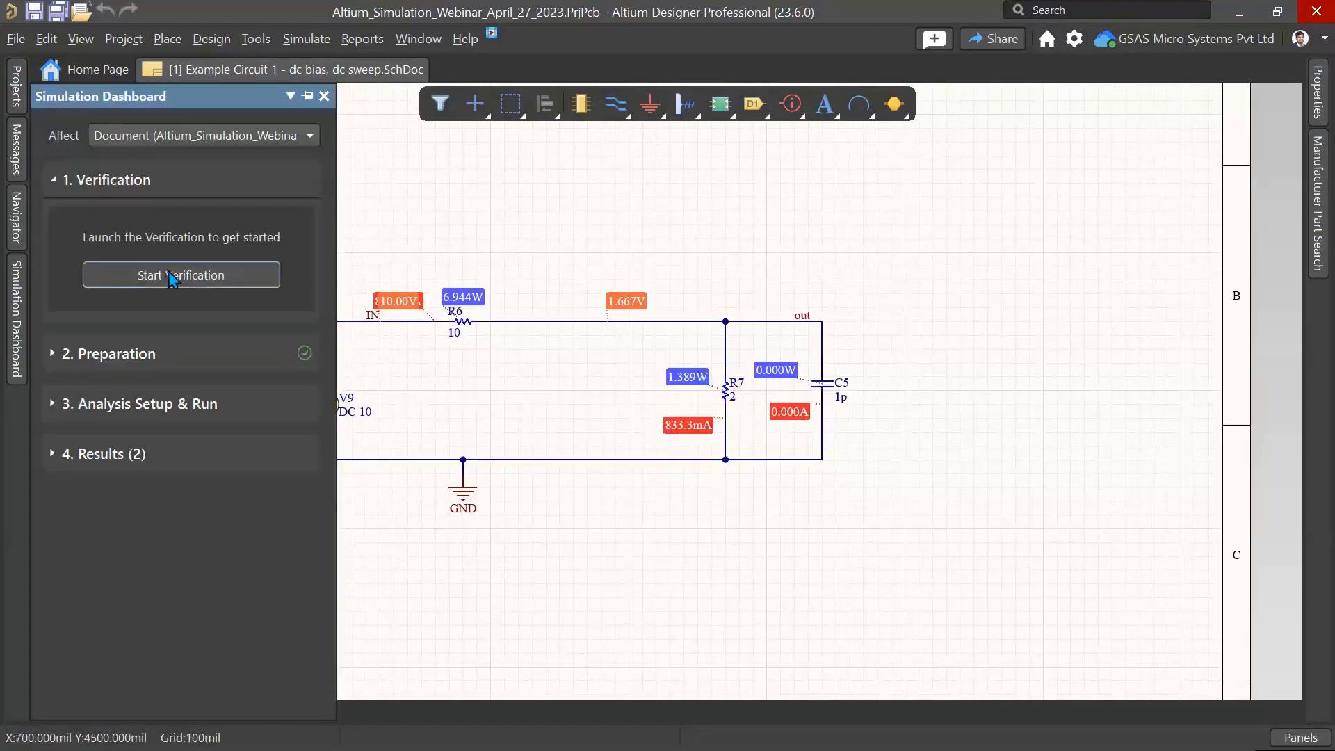
click(173, 274)
click(118, 353)
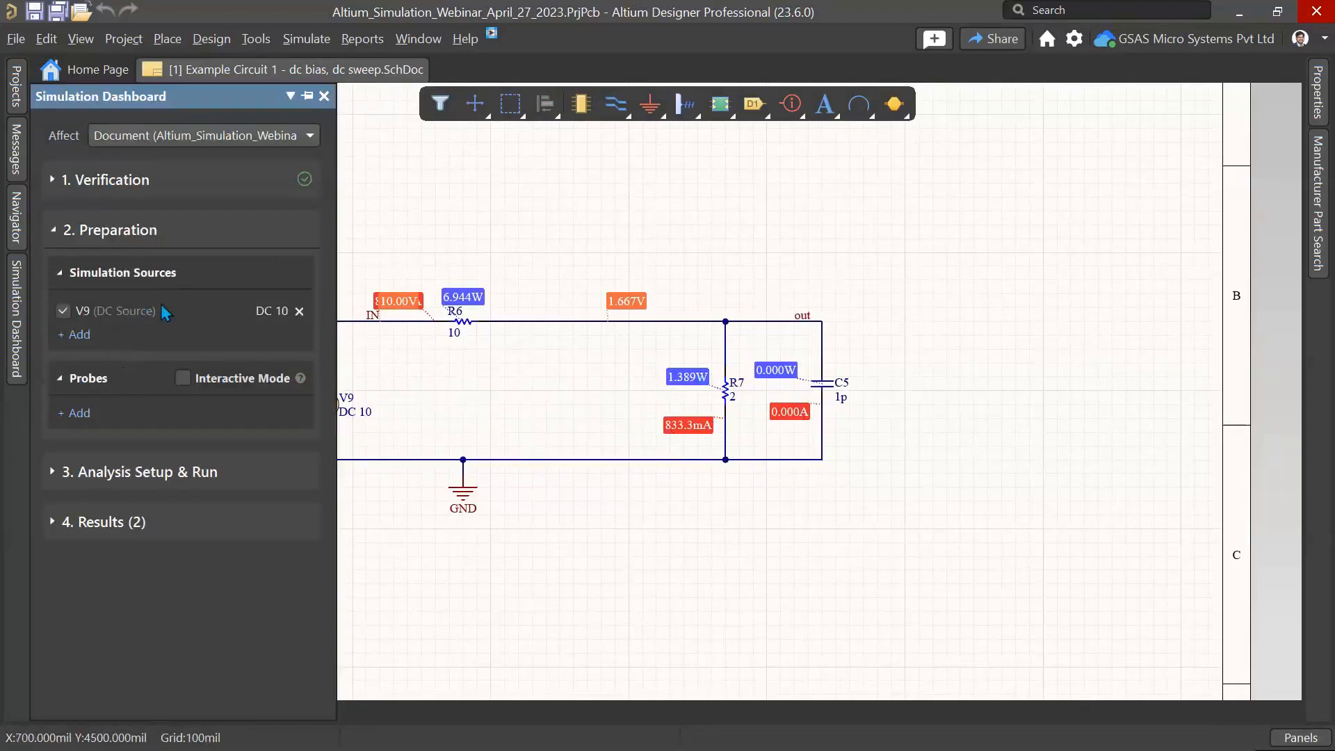
click(111, 475)
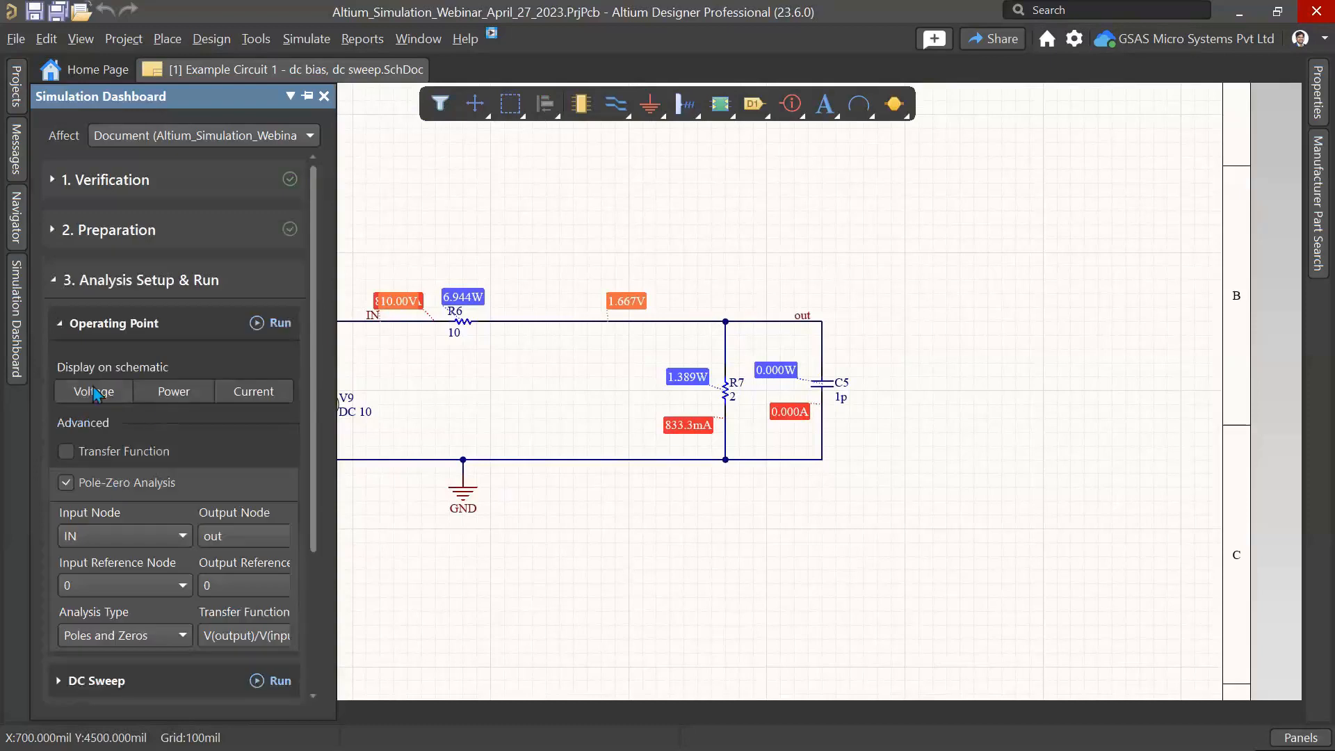
Step: Run the DC Sweep analysis sweeping R7 from 1 to 10 in steps of 1 with output v(out)
click(60, 324)
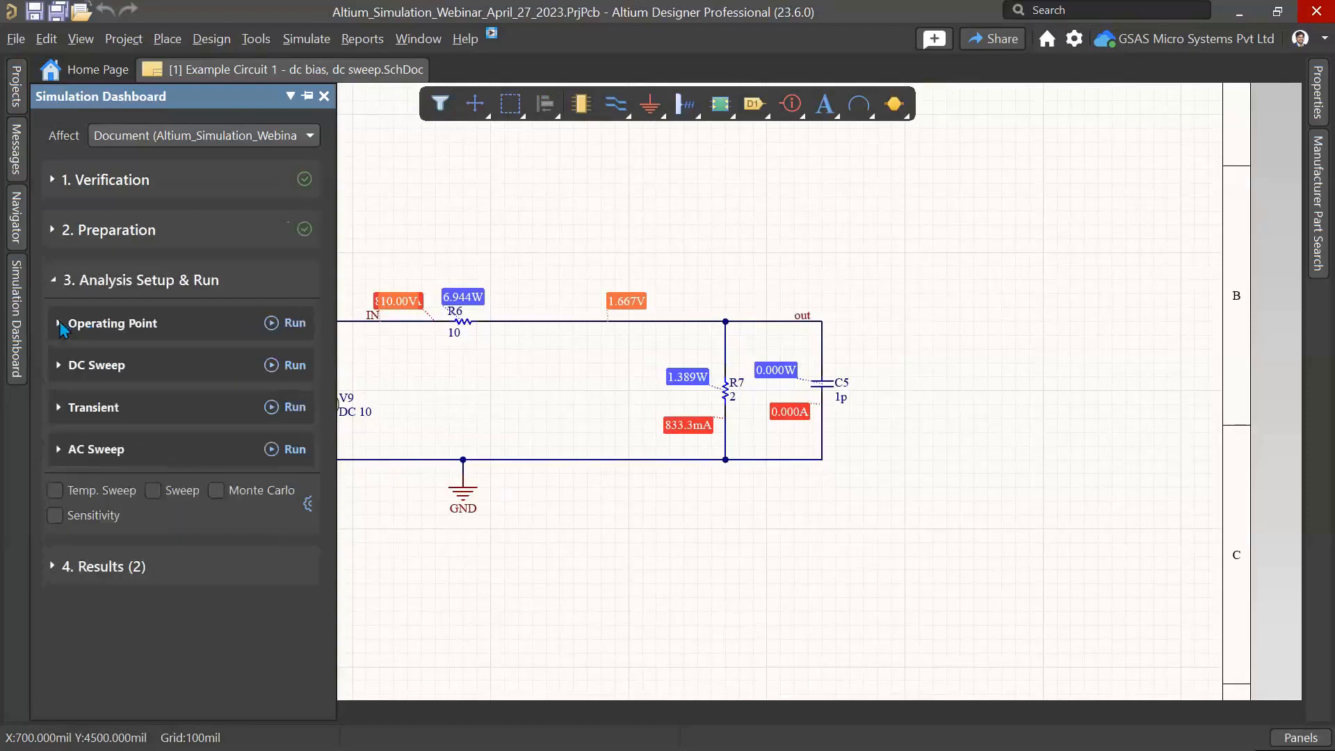
click(77, 373)
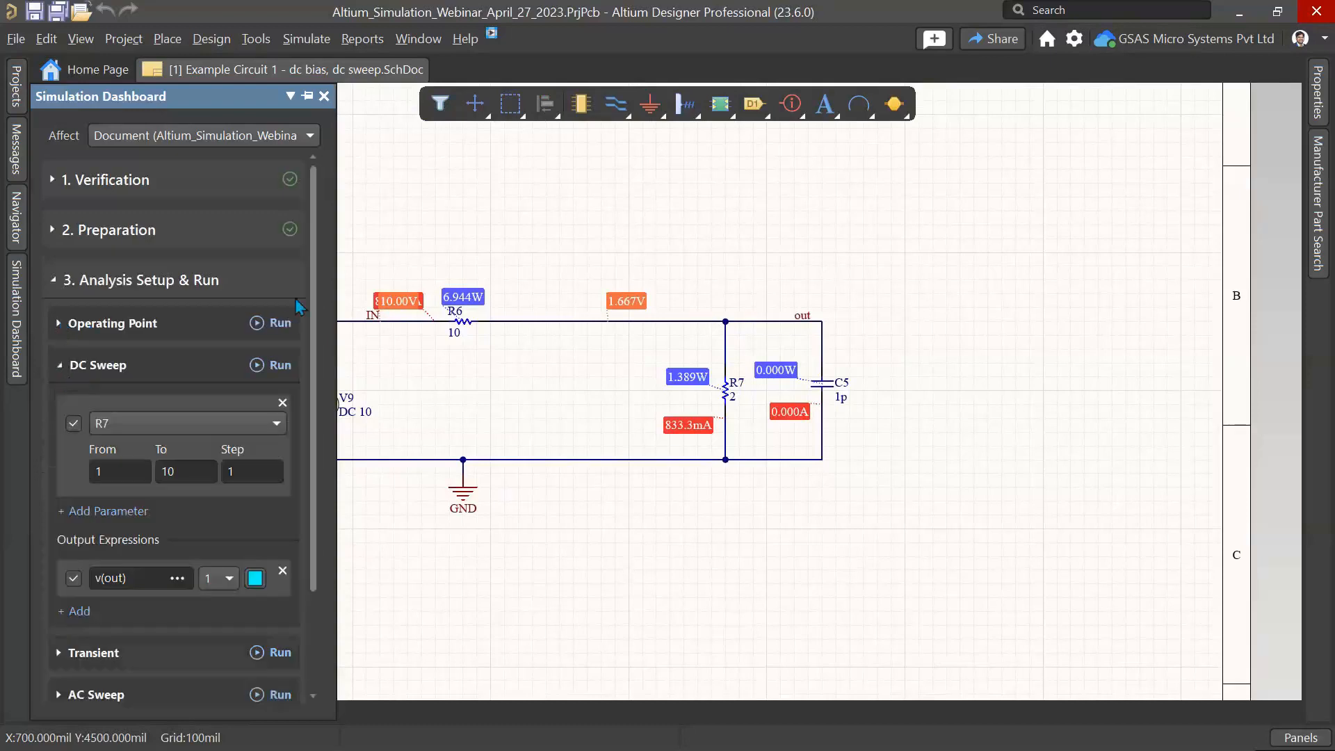
drag(334, 265, 439, 288)
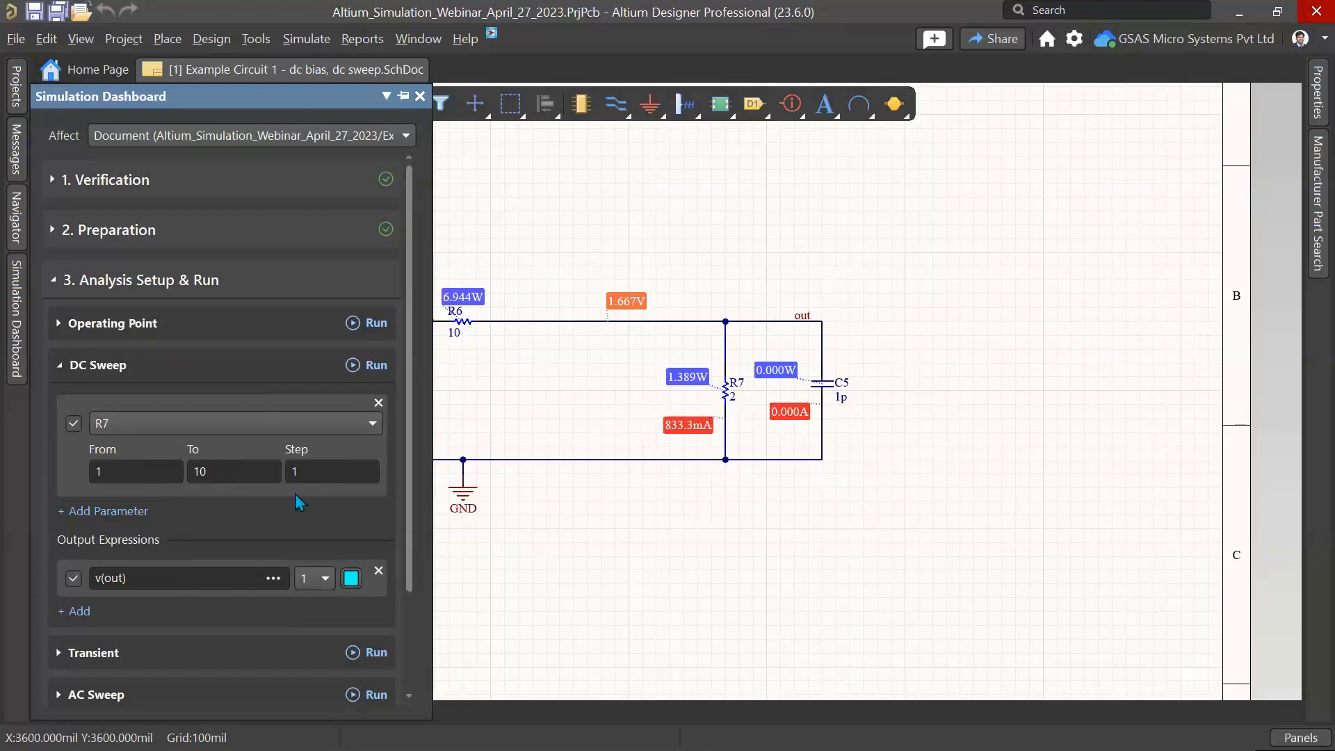
scroll(267, 574, down, 3)
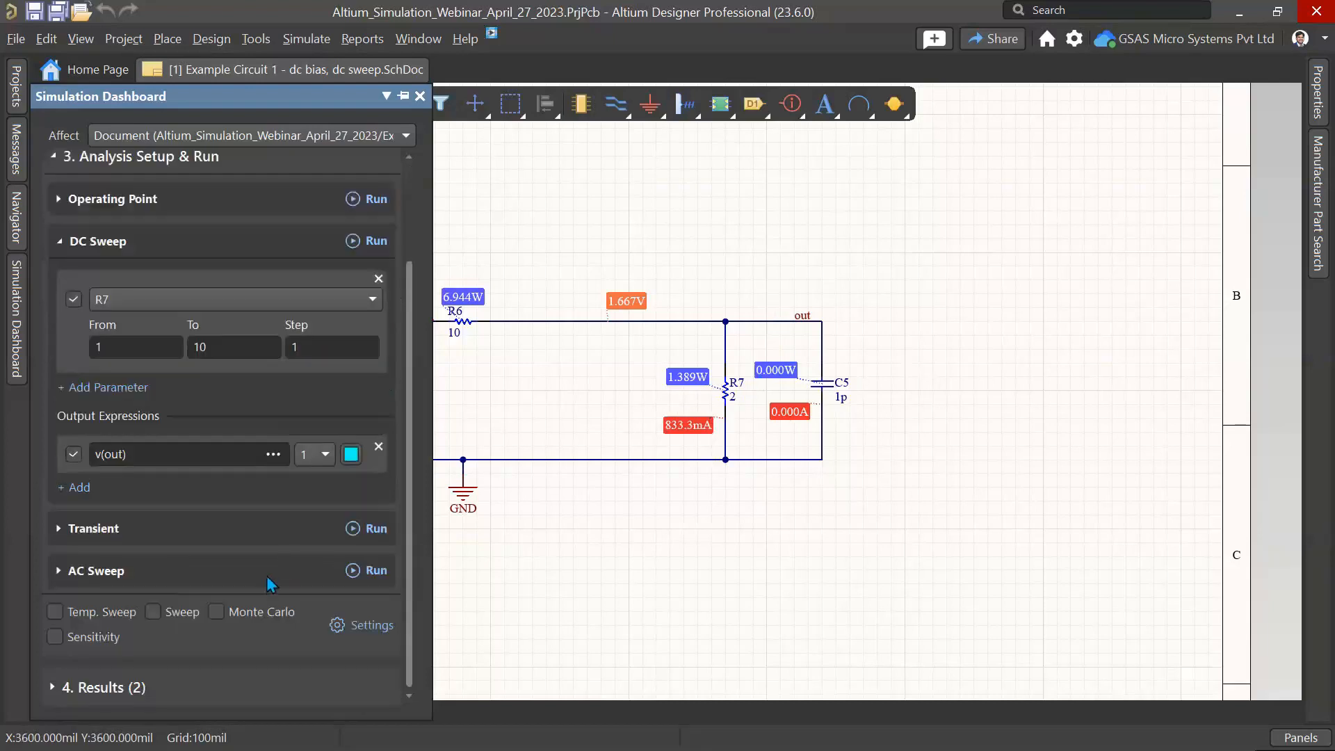
scroll(270, 584, up, 3)
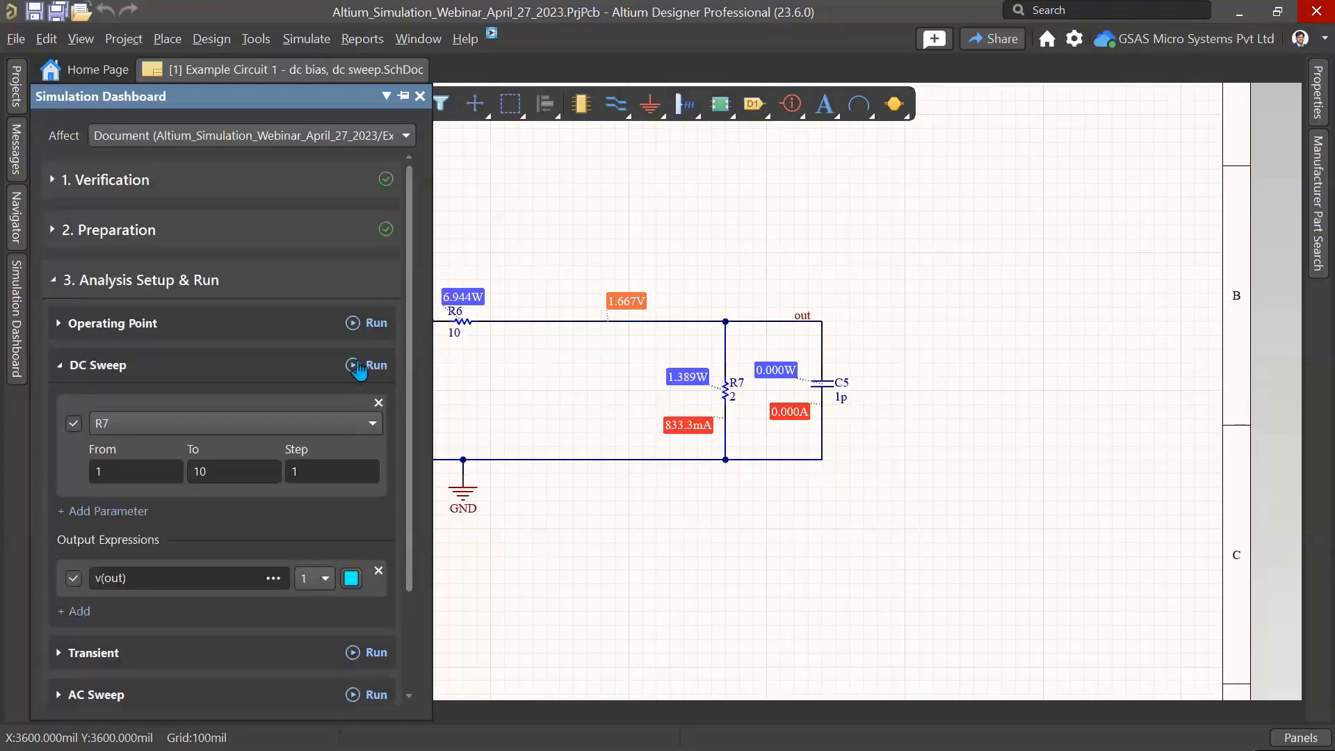
click(359, 367)
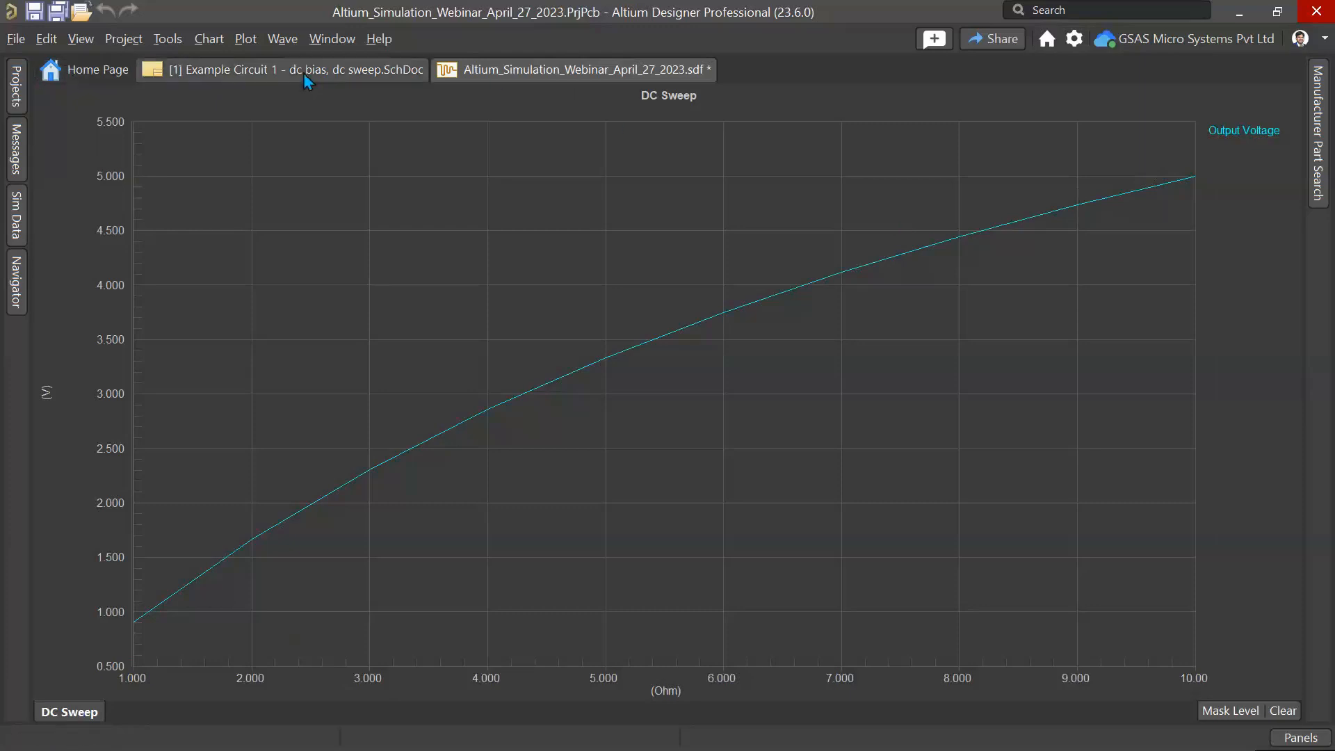
Step: Close the DC Sweep results document without saving changes
right_click(447, 77)
click(487, 80)
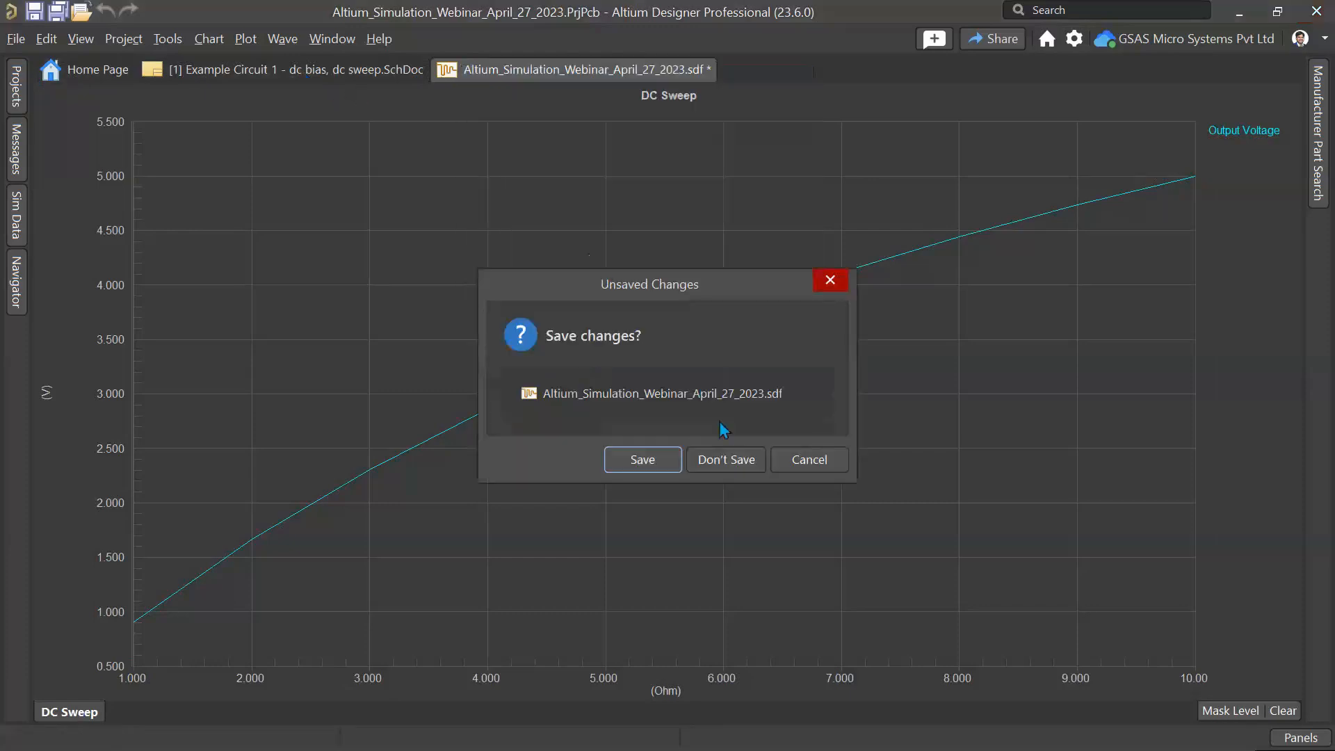
click(728, 466)
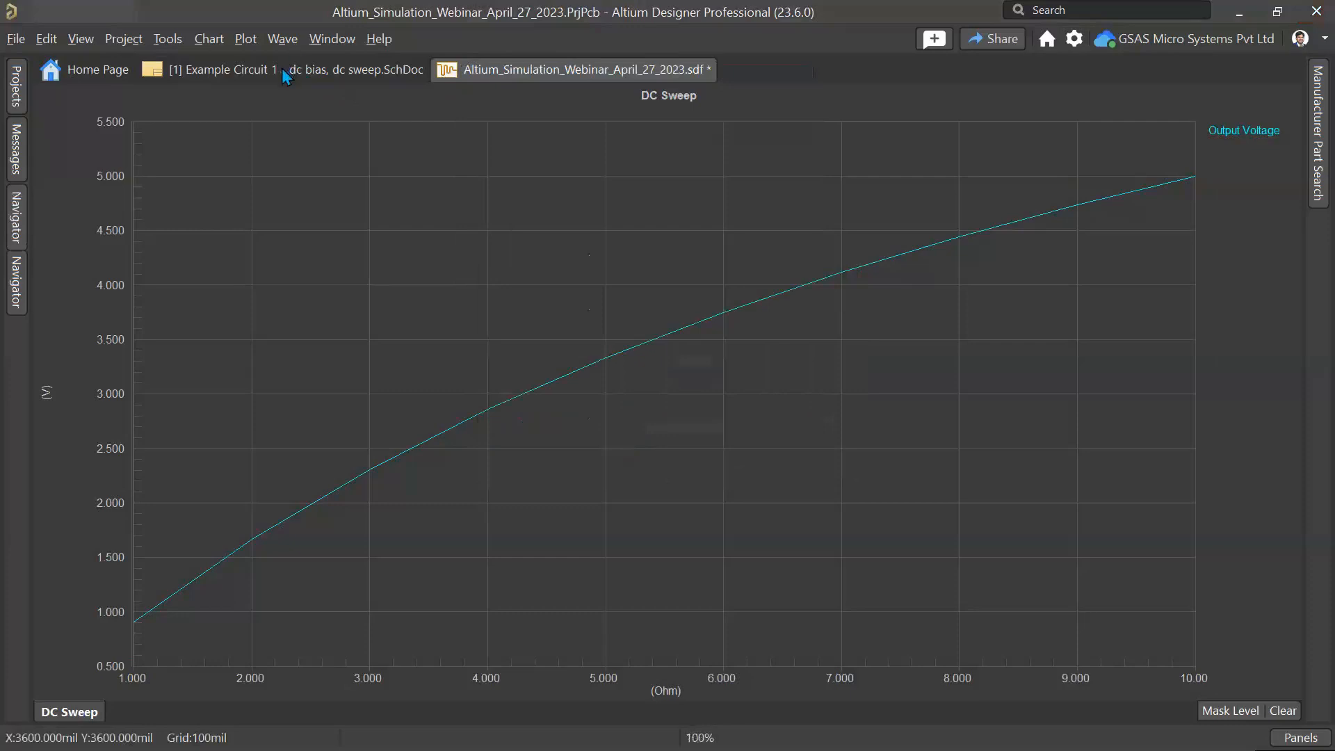
Step: Close the Example Circuit 1 schematic and open the Projects panel
right_click(281, 69)
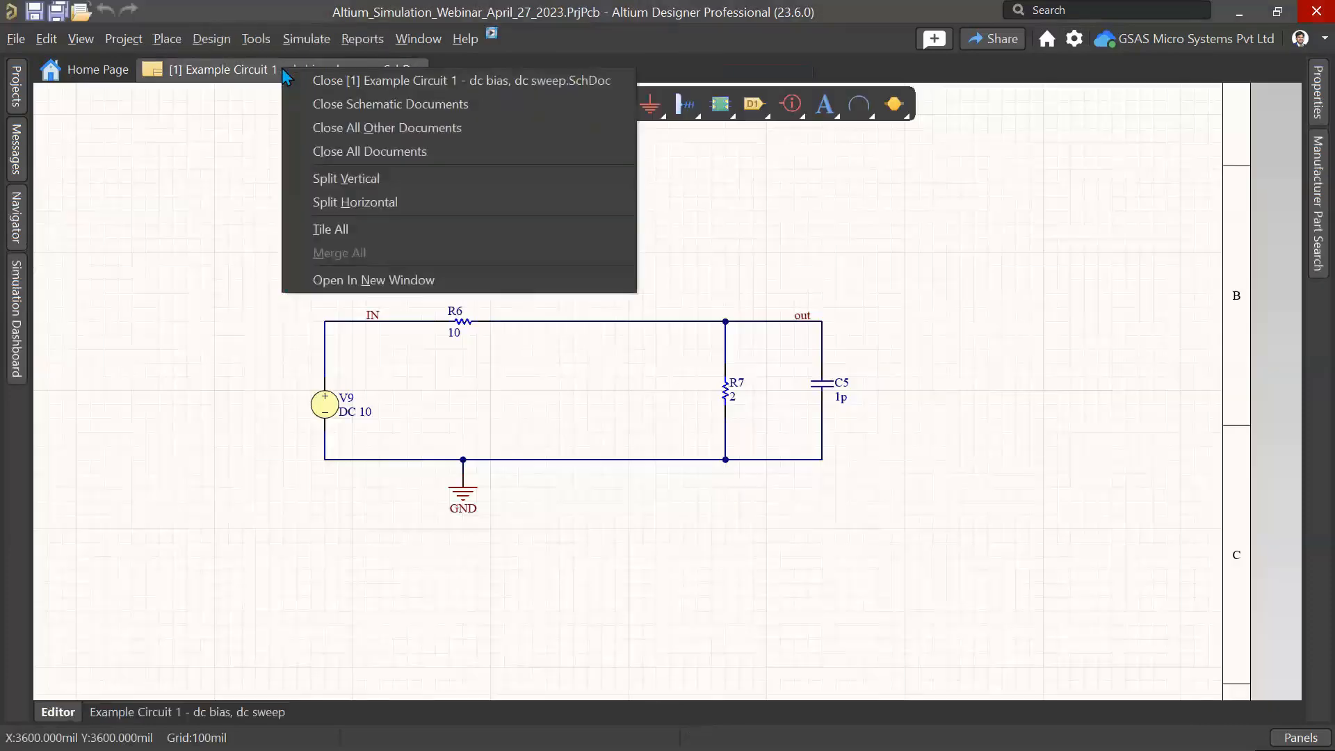
click(313, 79)
click(16, 87)
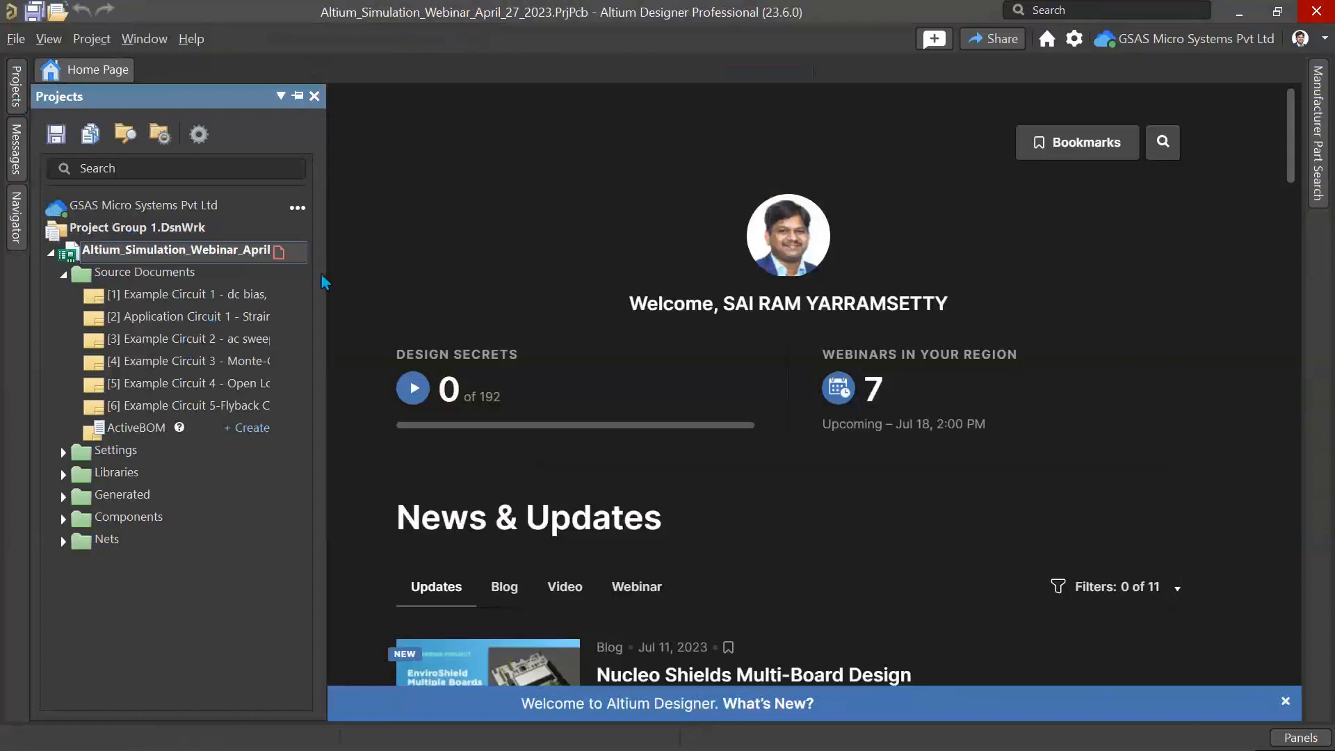
Step: Open the Application Circuit 1 - Strain Gauge Wheatstone schematic from the project
drag(491, 272, 504, 275)
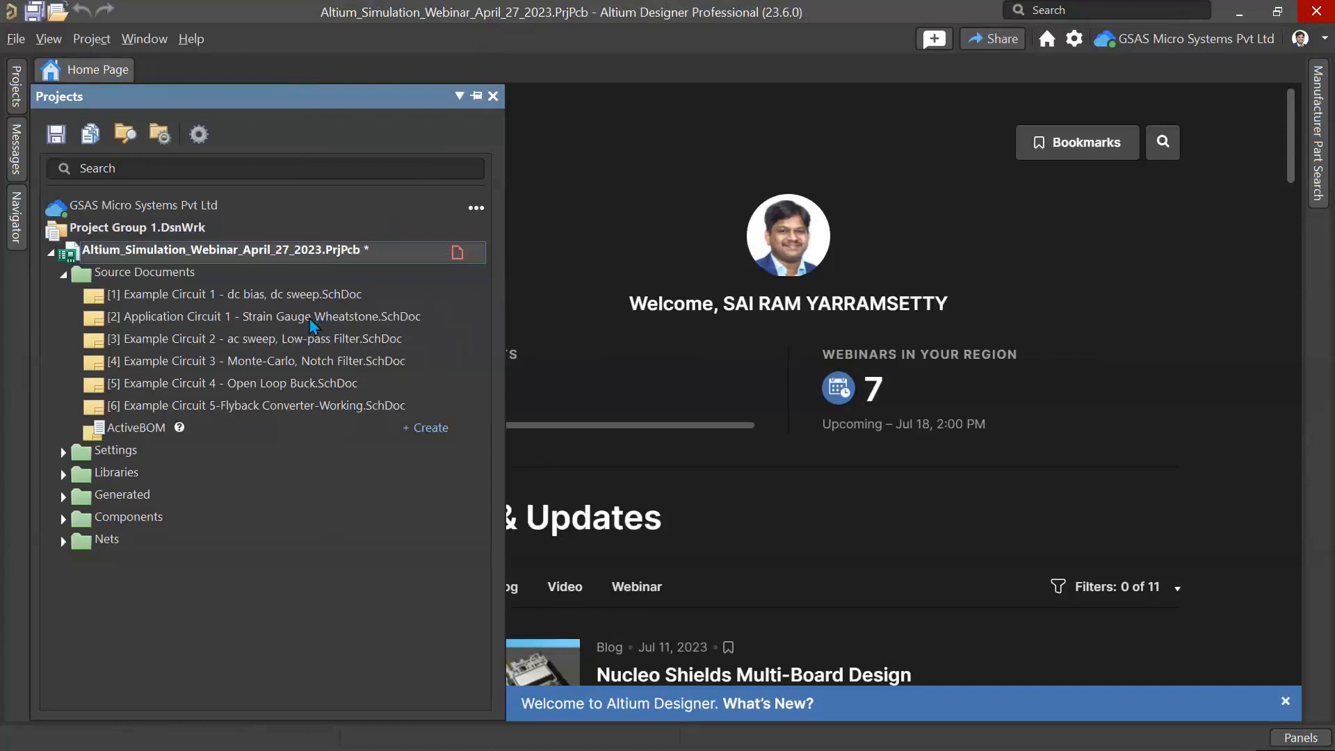
double_click(310, 318)
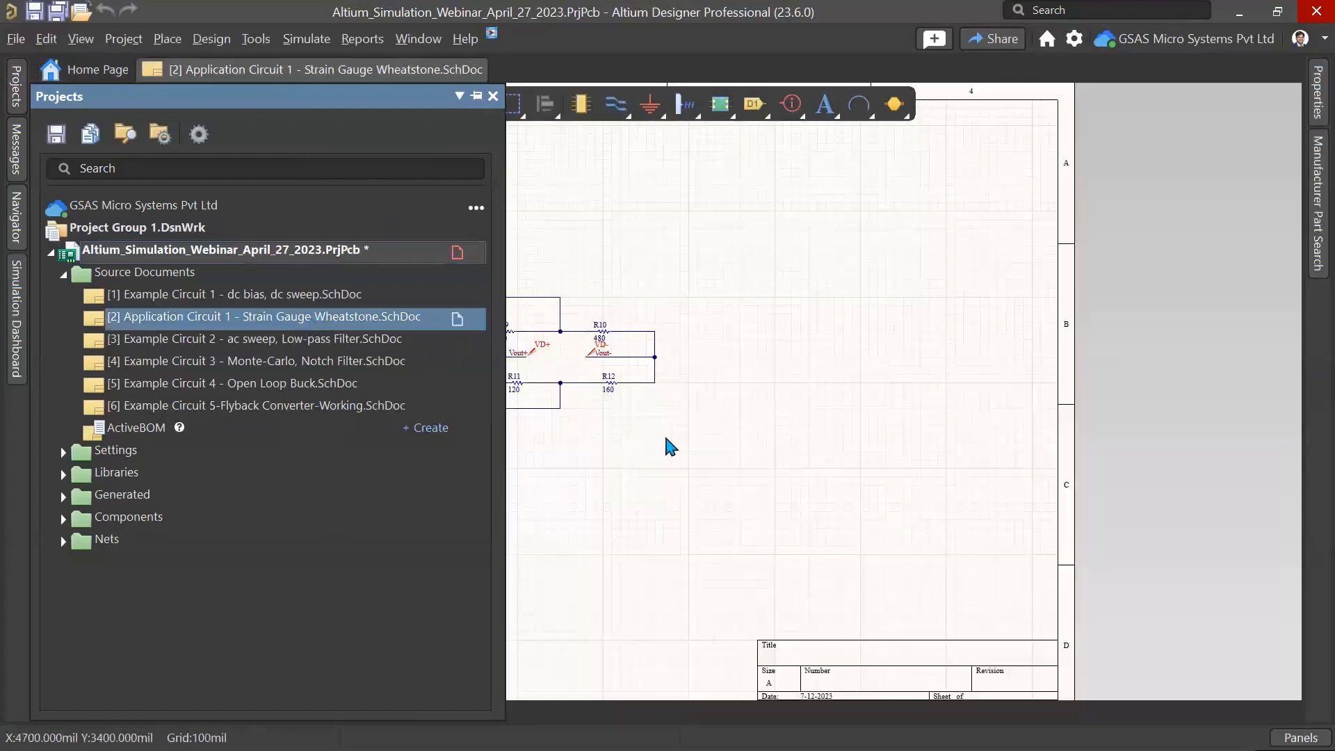
right_drag(629, 521, 628, 505)
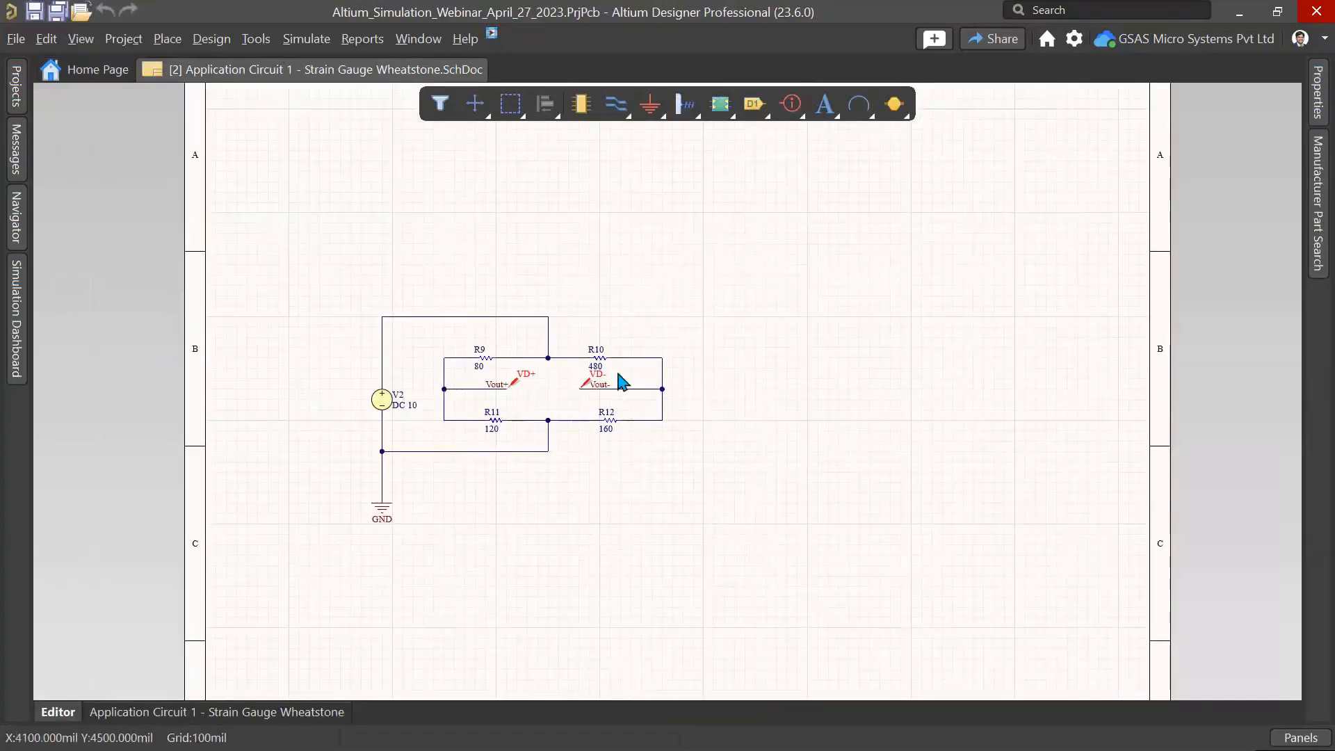
ctrl+scroll(586, 415, up, 4)
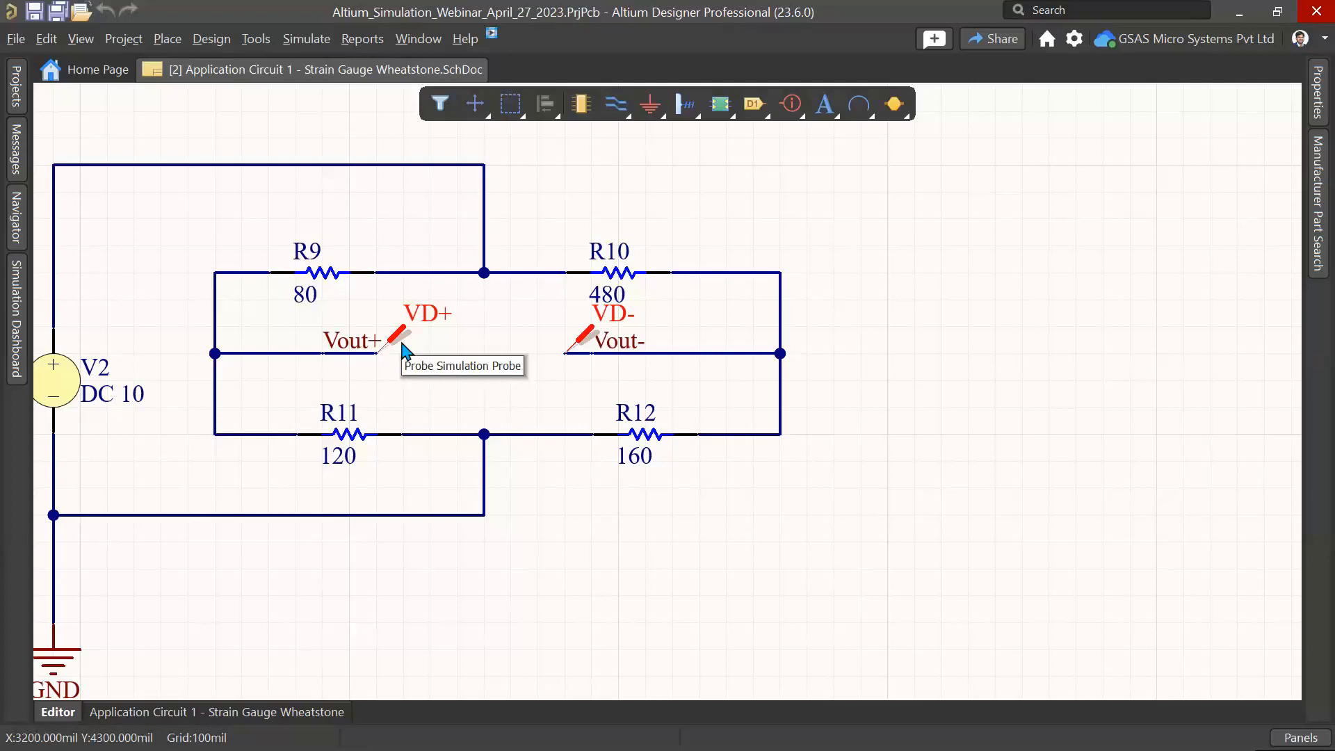
Step: Run the design verification on the Strain Gauge Wheatstone circuit from the Simulation Dashboard
click(14, 299)
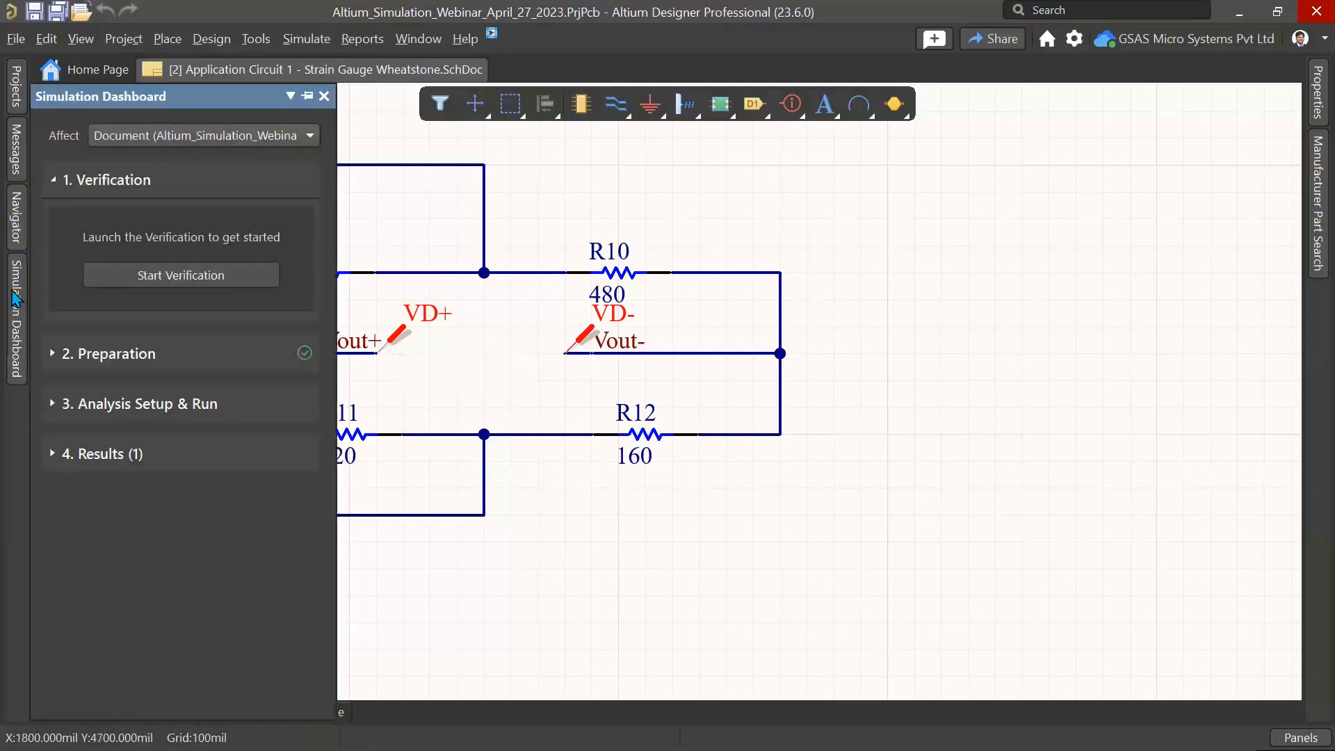
right_drag(727, 528, 915, 492)
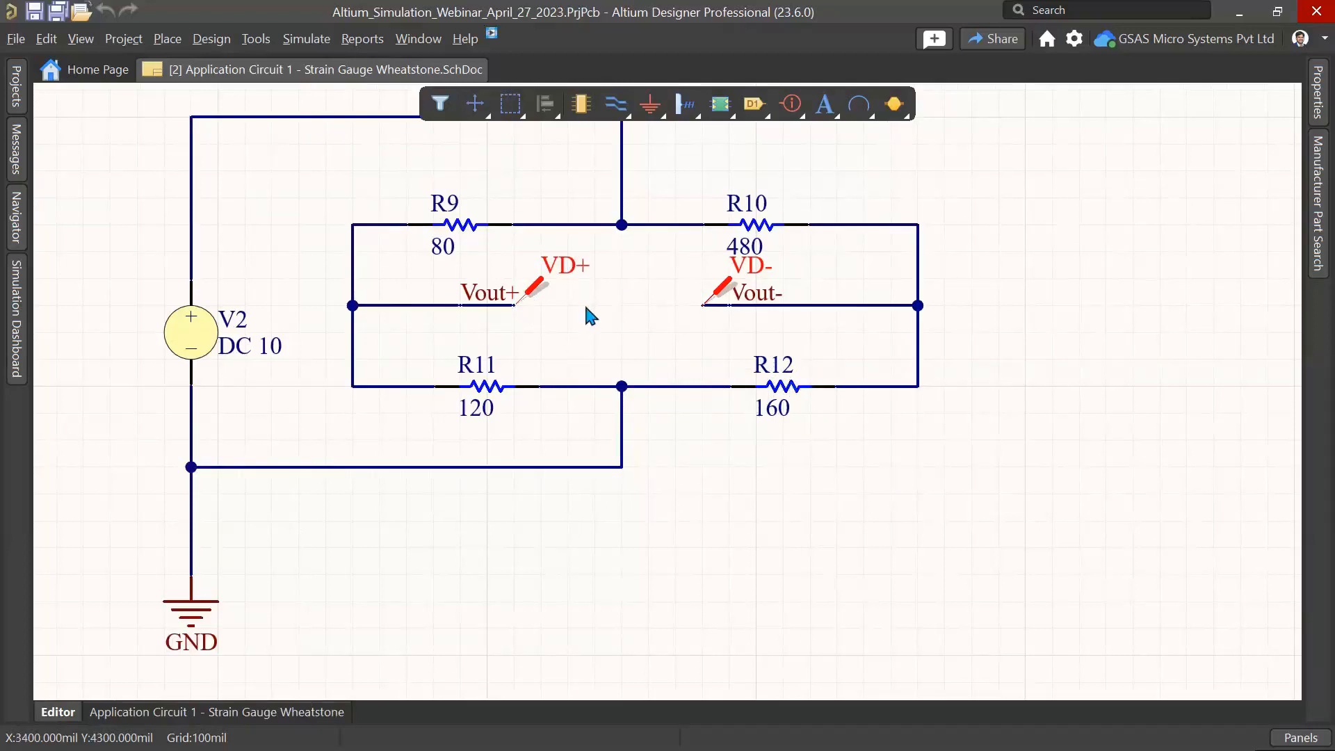
click(21, 317)
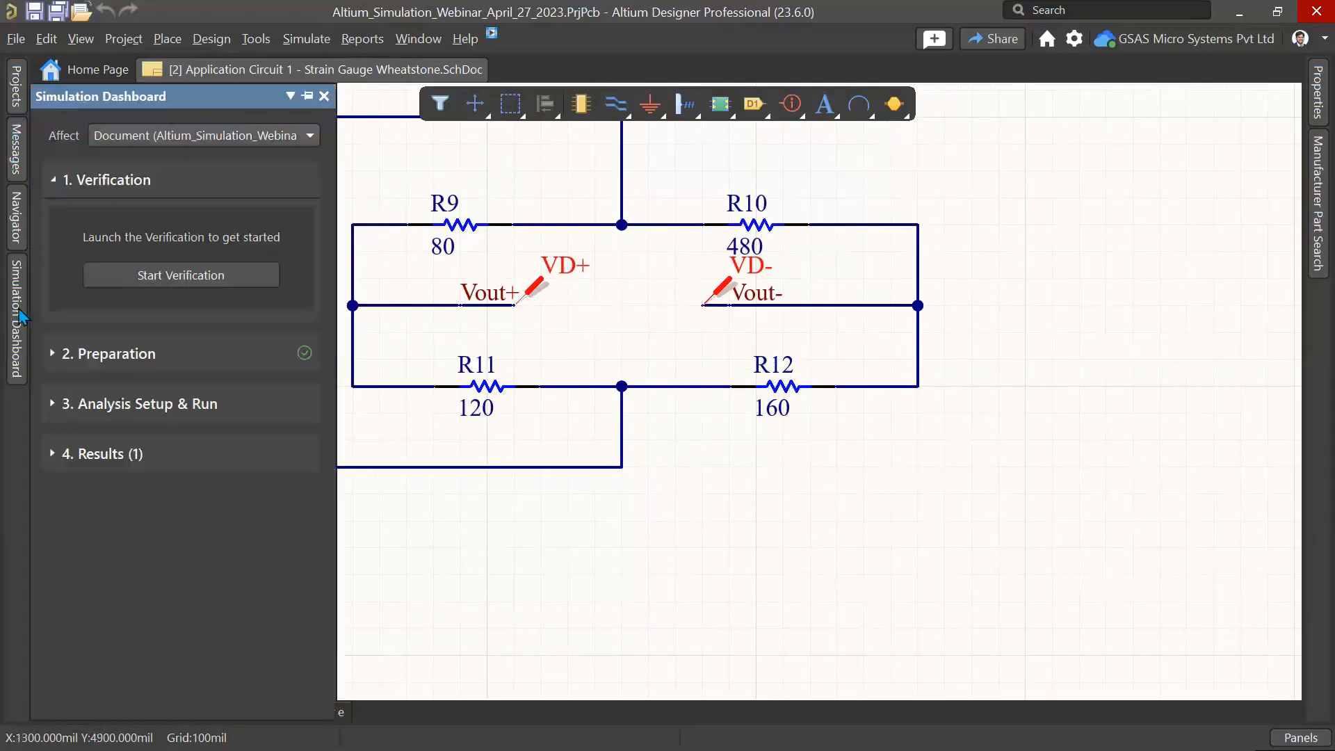
click(180, 282)
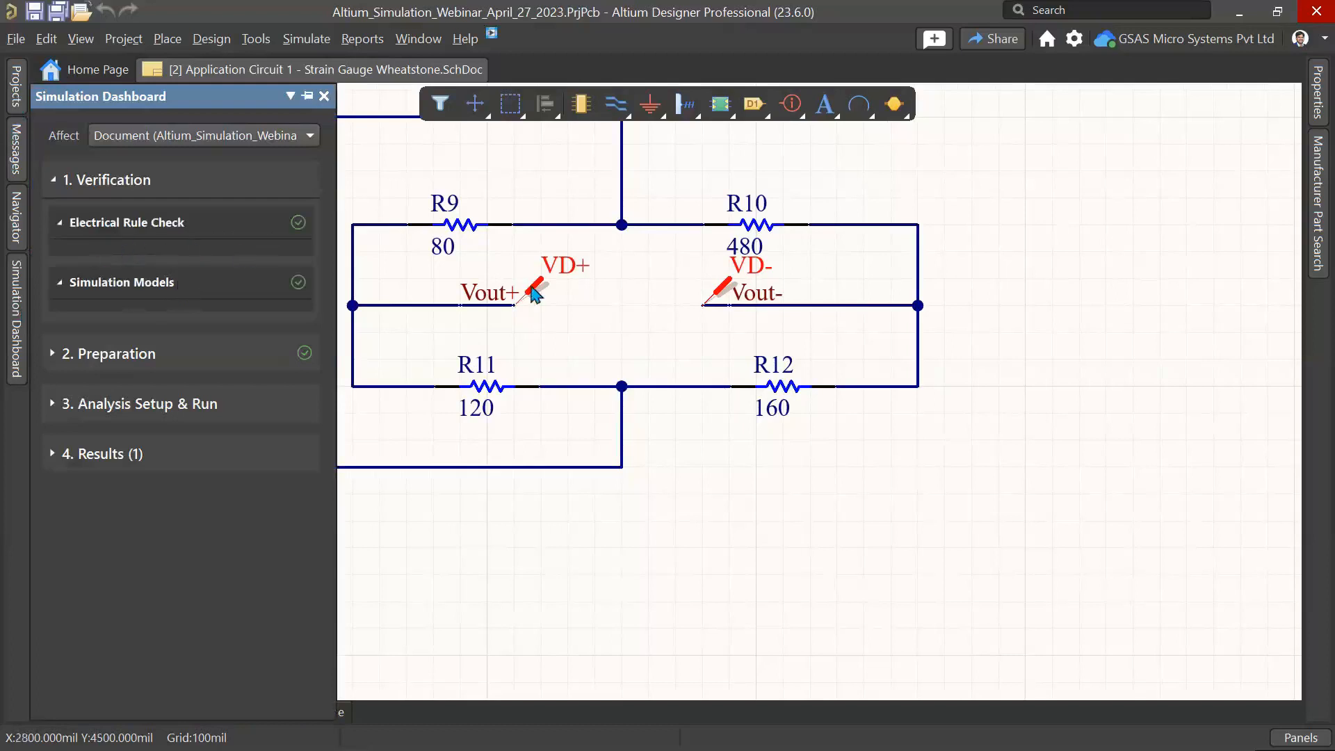
Step: Review the simulation sources and the Vout+ - Vout- probe in the Preparation section
key(ctrl+Page_Down)
click(83, 353)
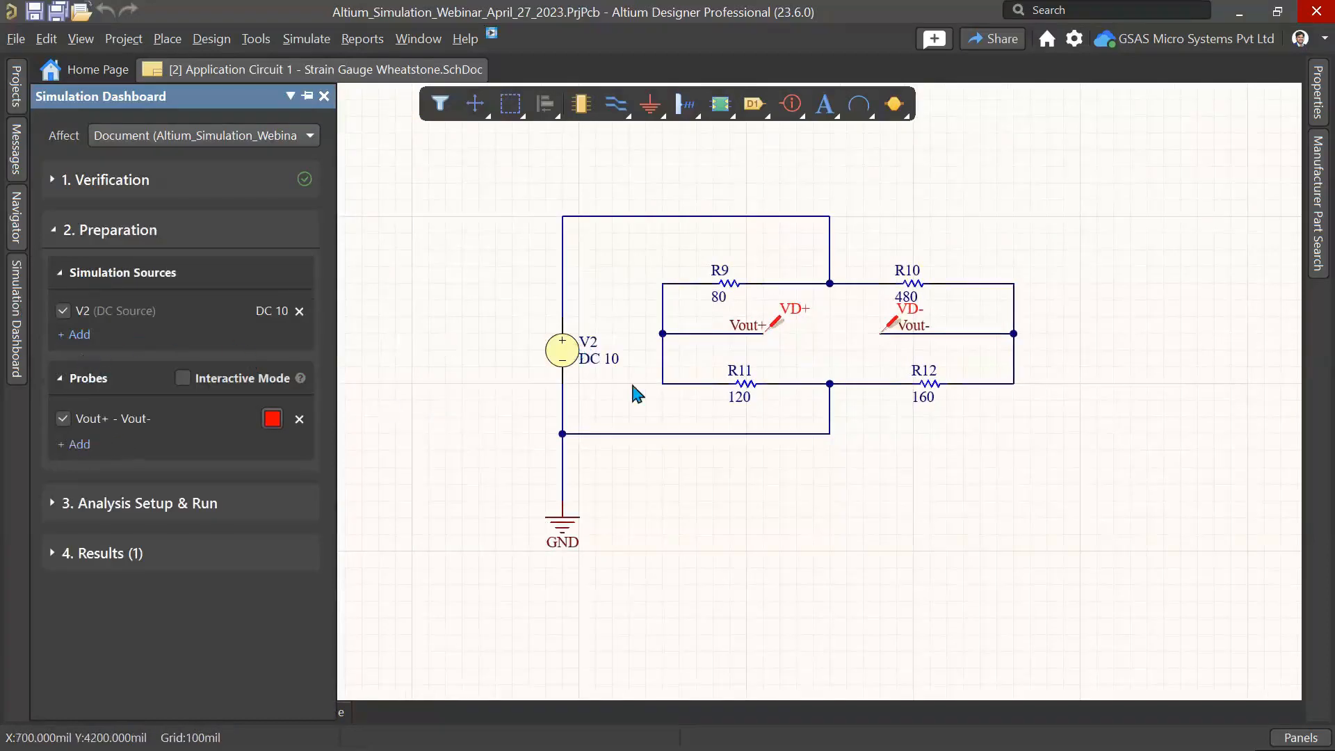
ctrl+scroll(654, 383, up, 2)
ctrl+scroll(654, 383, up, 1)
right_drag(874, 343, 734, 388)
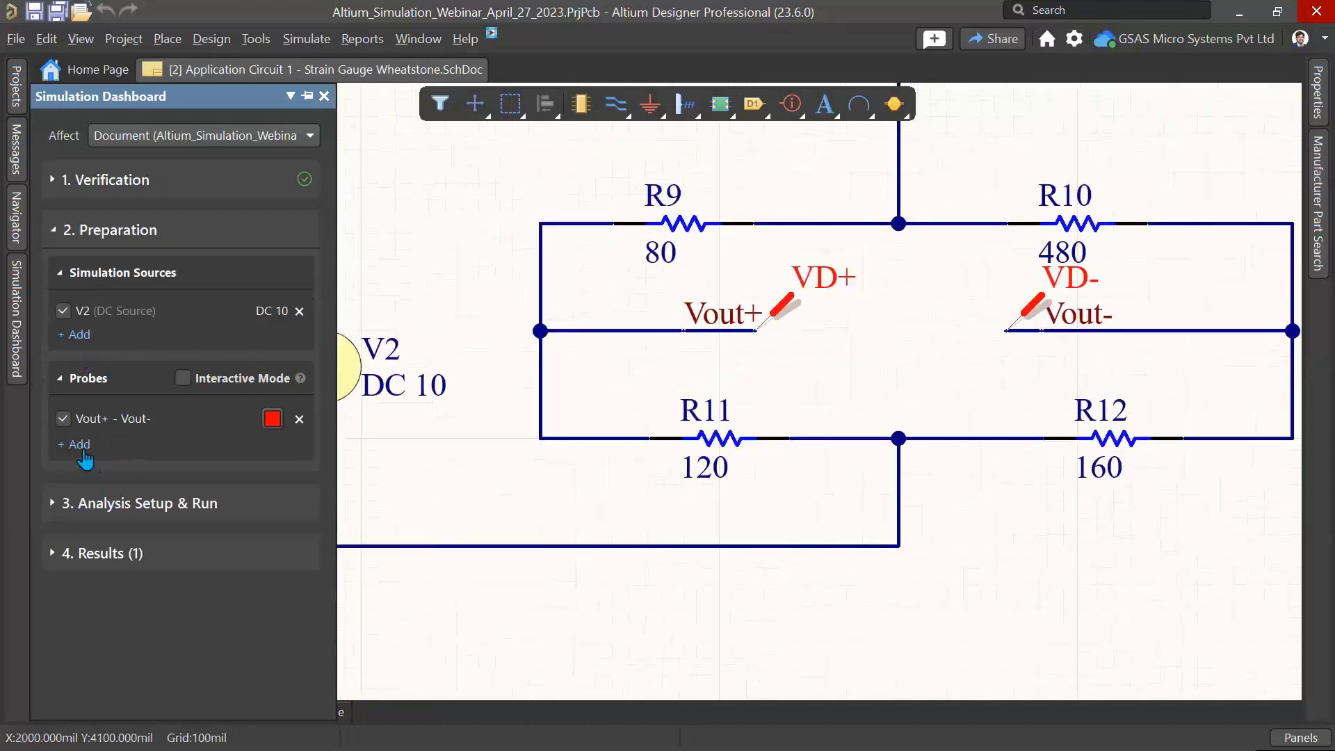
click(78, 443)
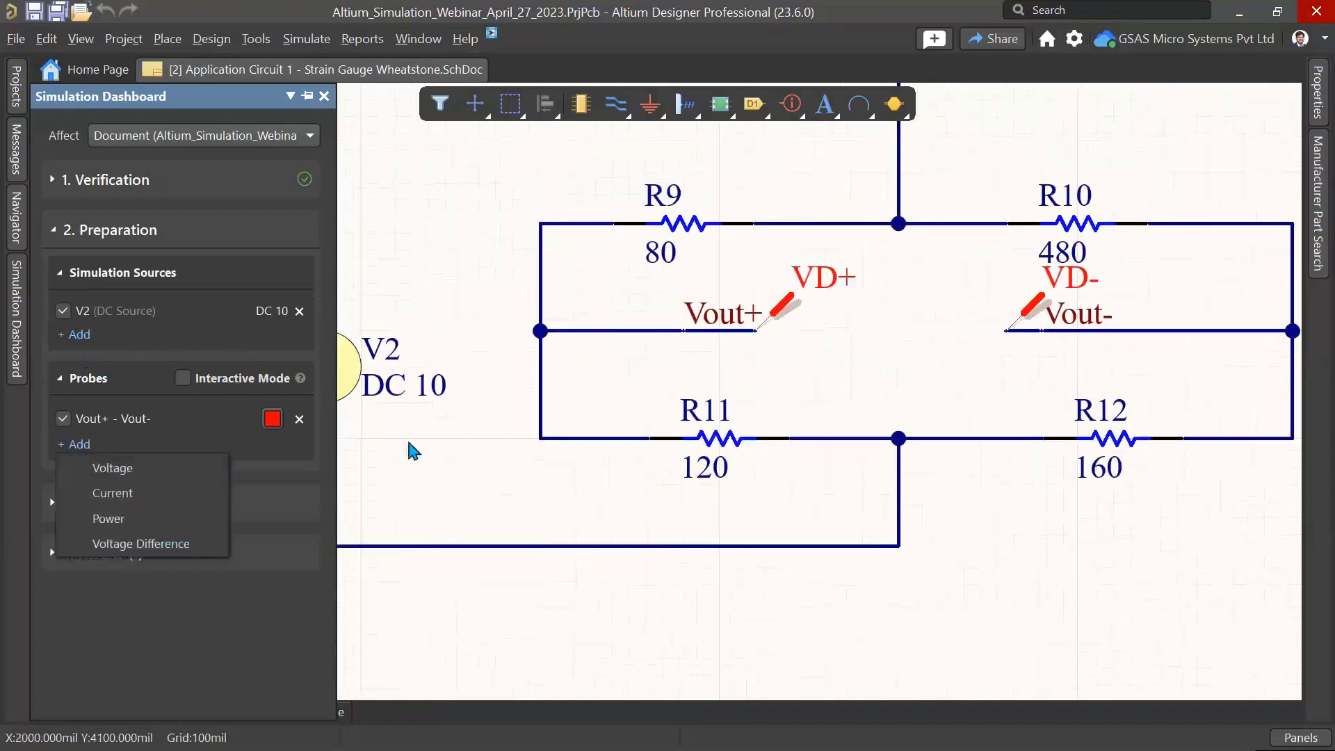
click(263, 459)
ctrl+scroll(806, 363, down, 1)
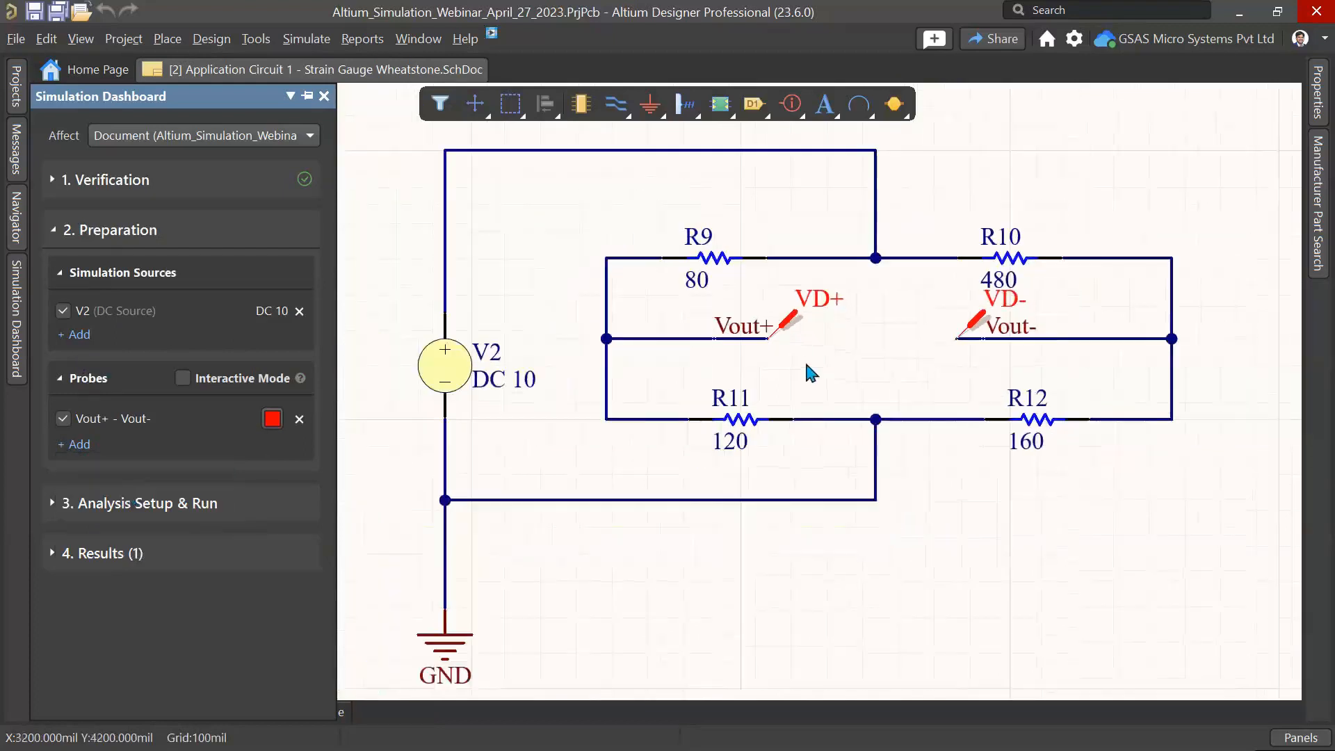
right_drag(806, 363, 640, 396)
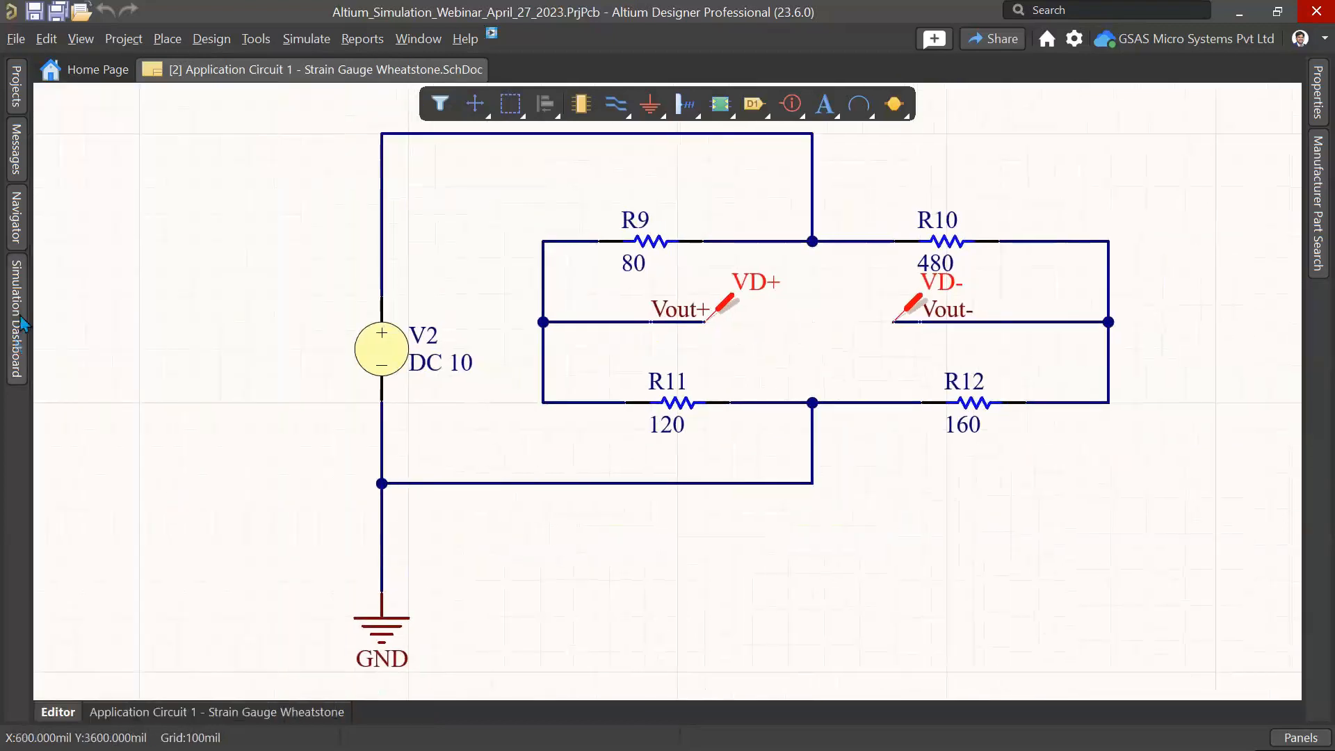
Step: Open the Simulation Dashboard's DC Sweep setup and add a new output expression, opening its expression editor
click(18, 323)
click(70, 502)
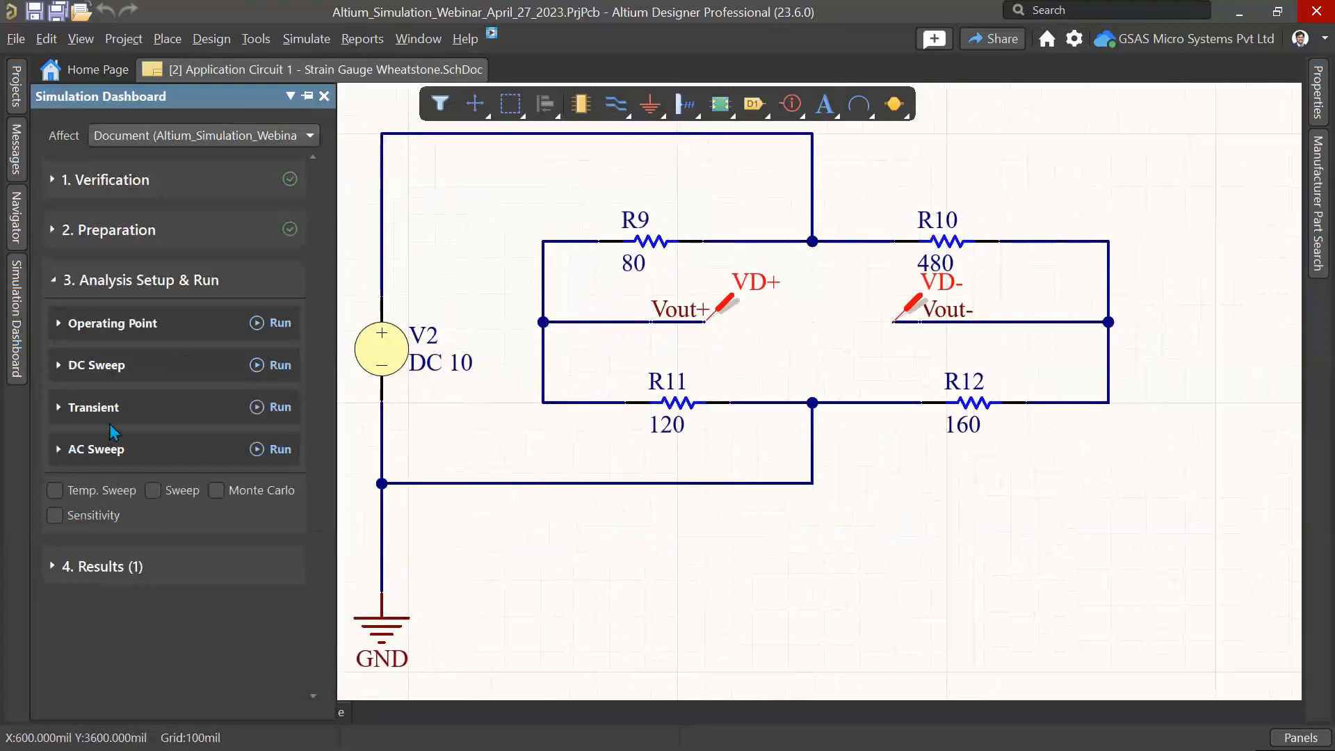
click(71, 373)
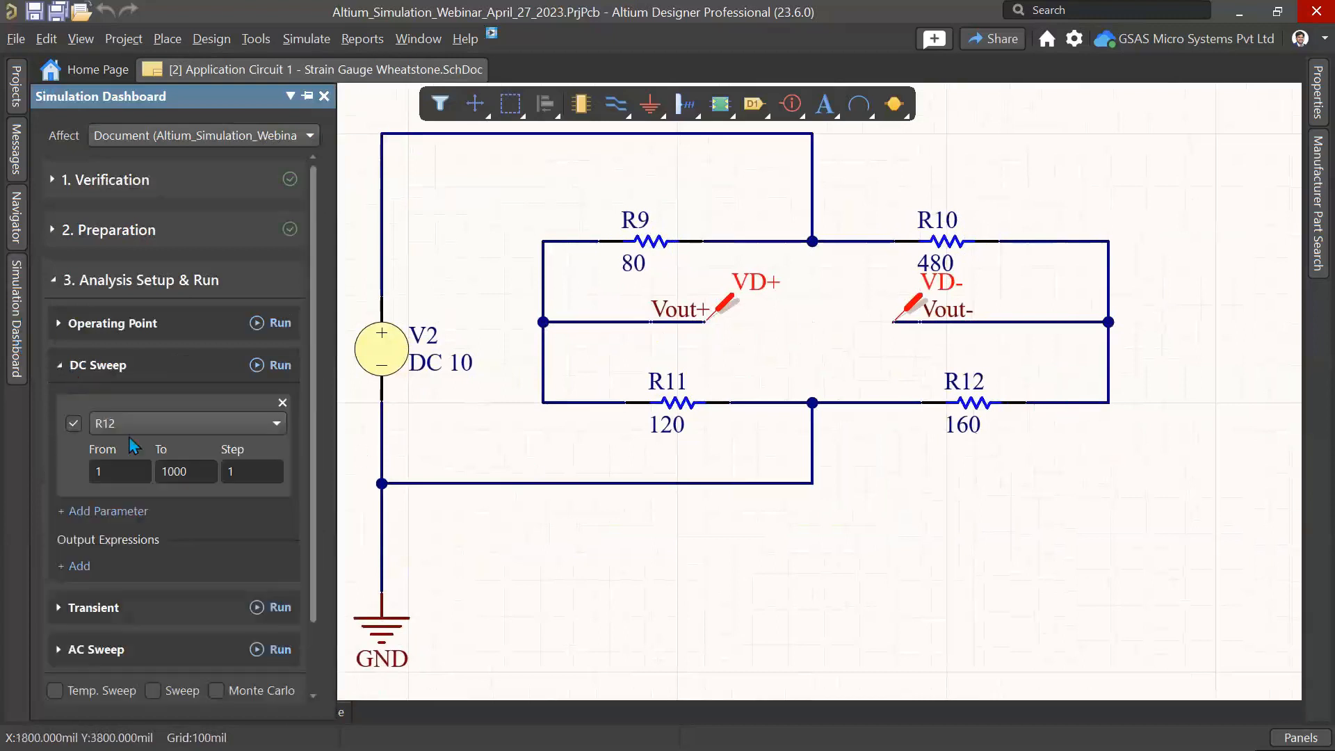
click(79, 565)
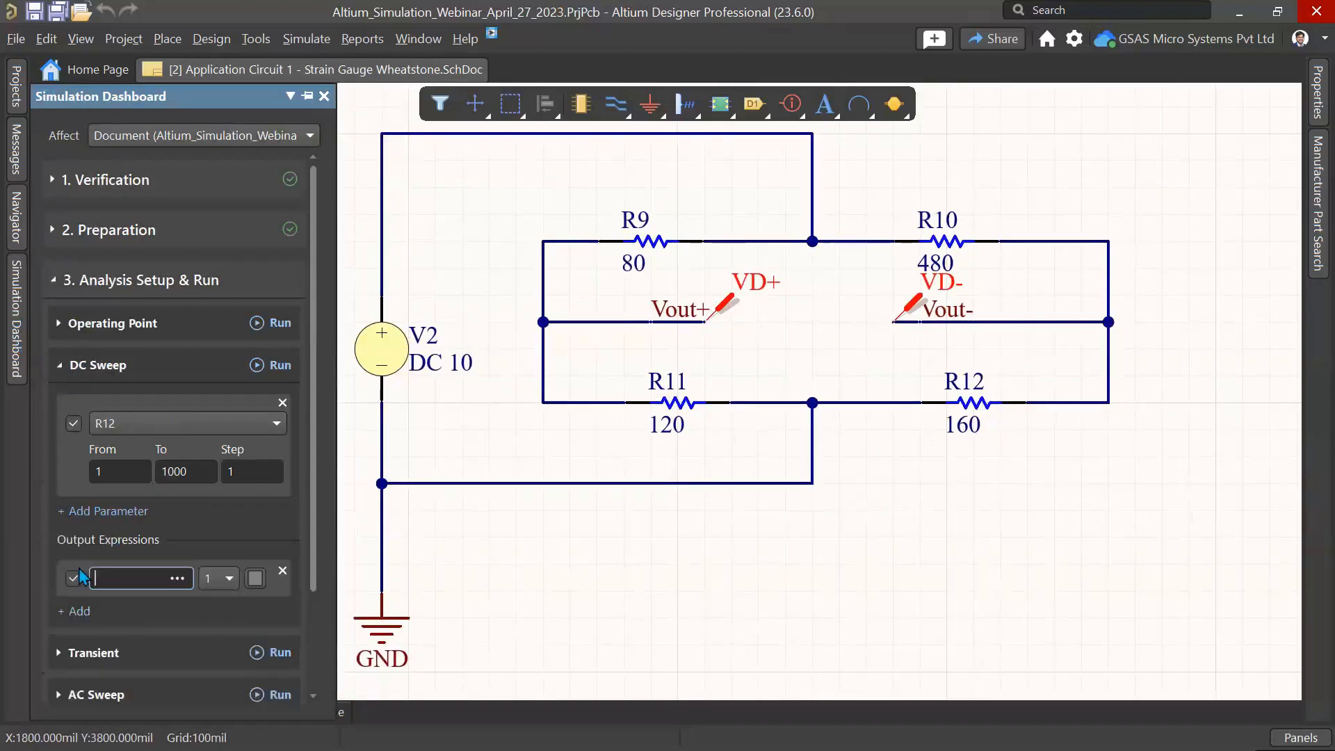
click(178, 579)
scroll(599, 346, down, 6)
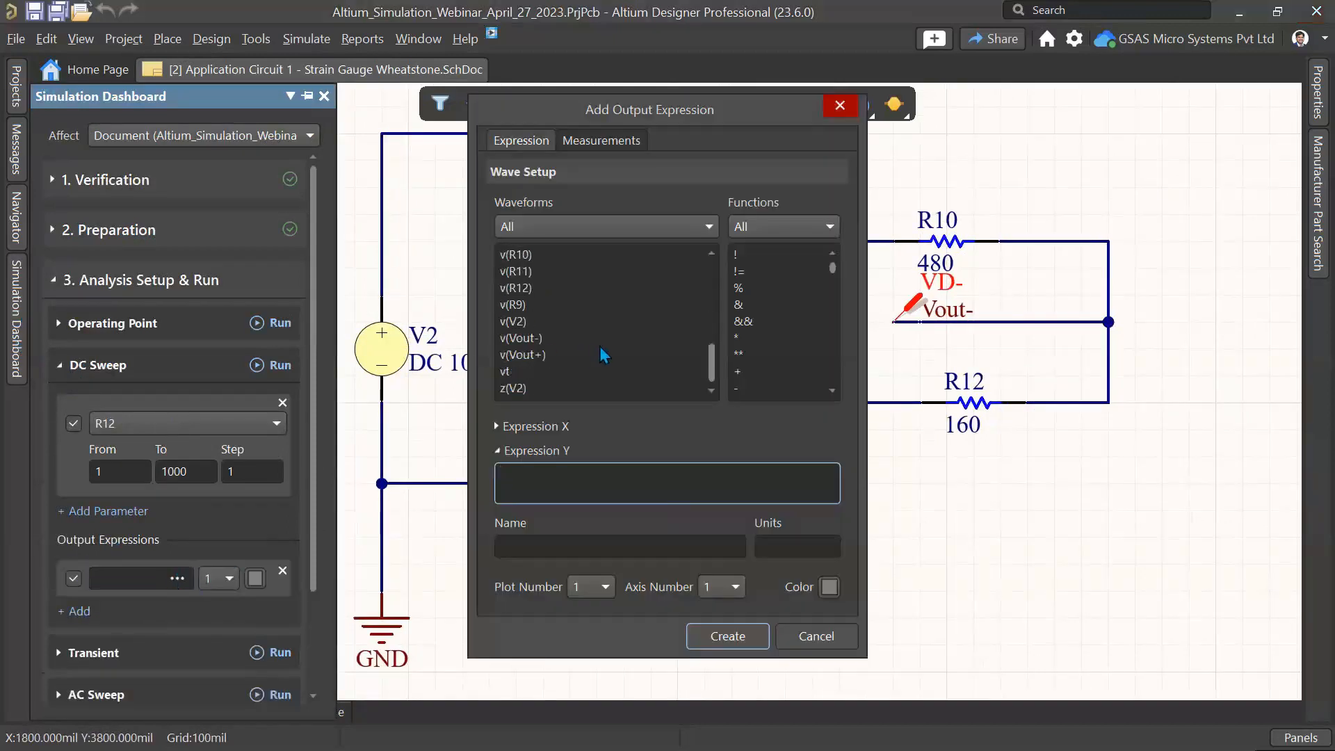
Step: Define the output expression v(Vout+)-v(Vout-) on a new plot and set its colour to green
double_click(600, 352)
text(-)
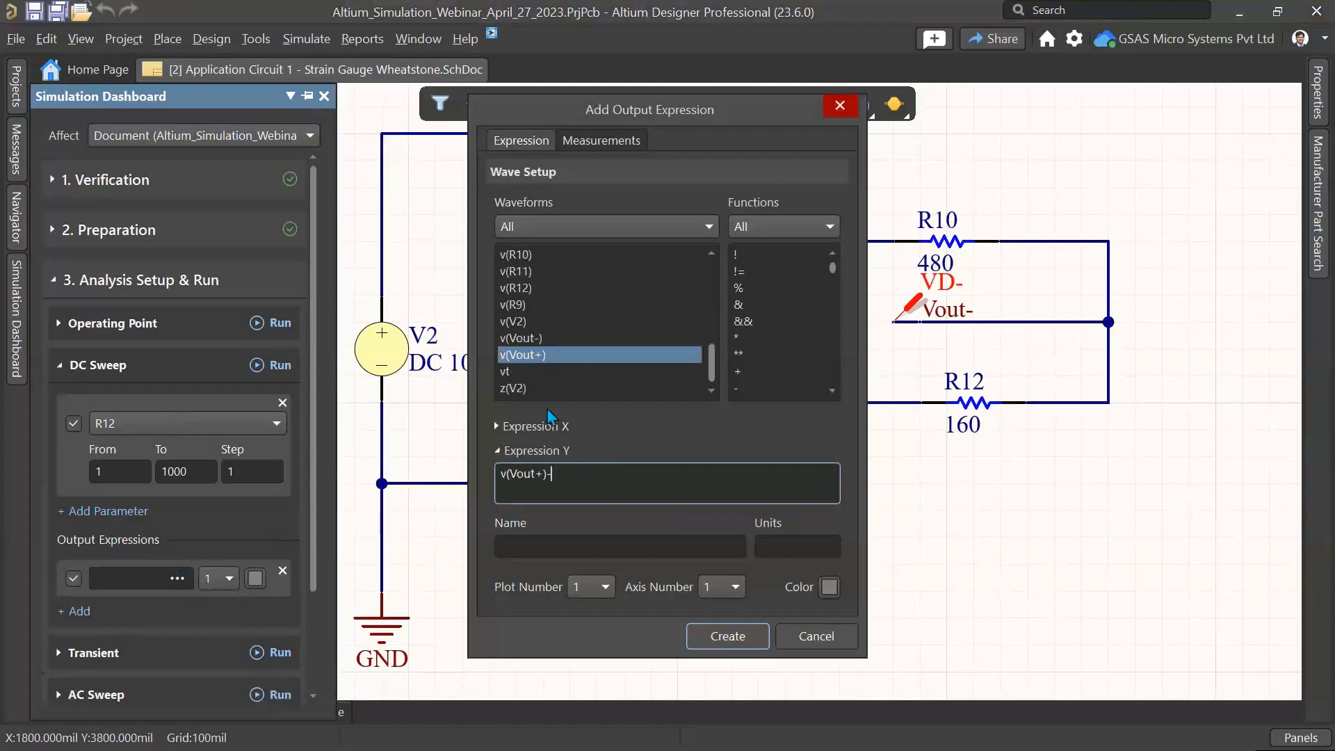
double_click(527, 324)
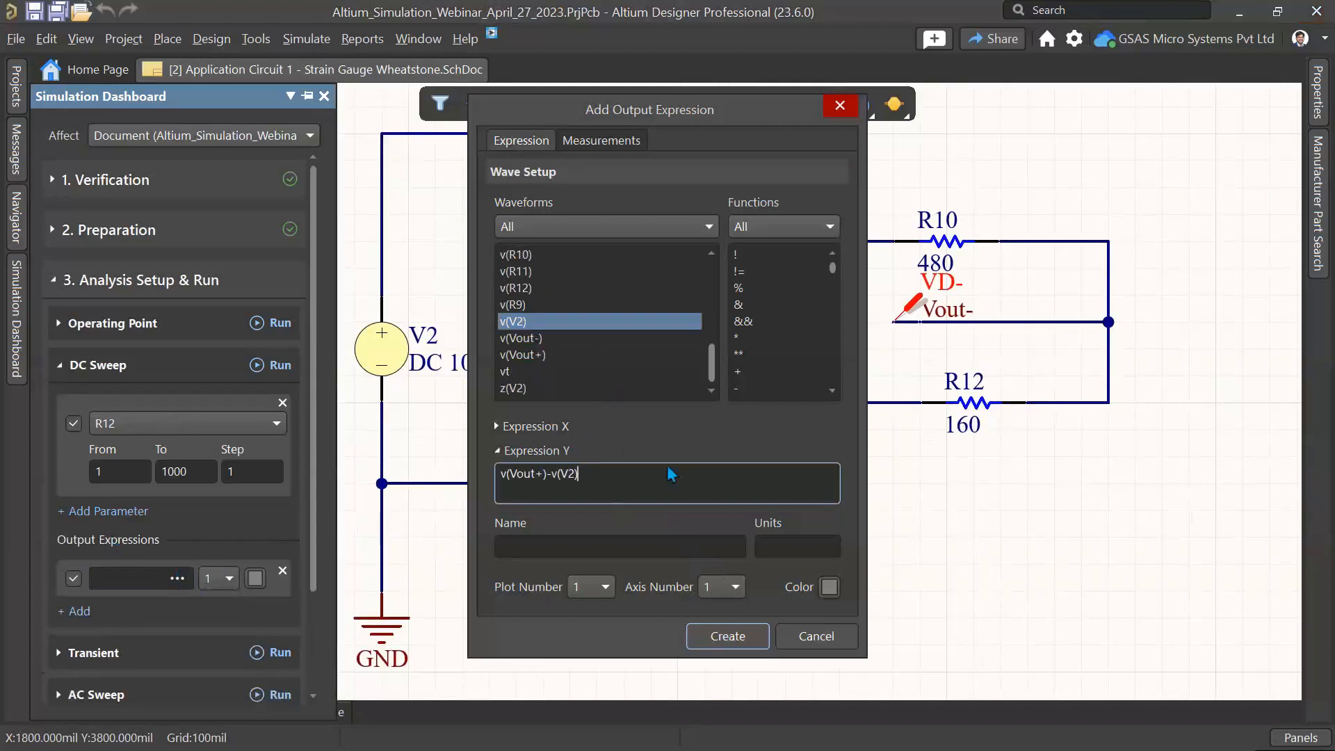
key(BackSpace)
key(BackSpace)
key(BackSpace)
key(BackSpace)
key(BackSpace)
double_click(541, 338)
click(606, 586)
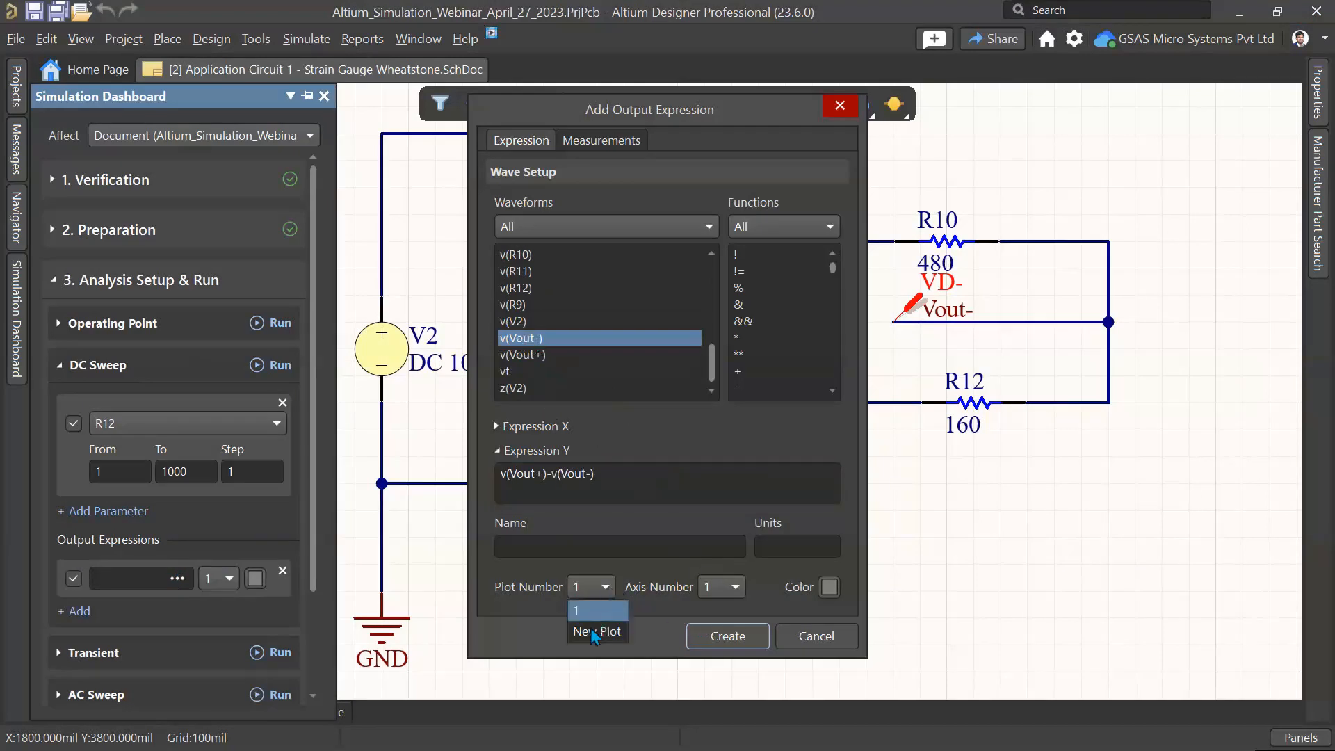
click(591, 632)
click(724, 636)
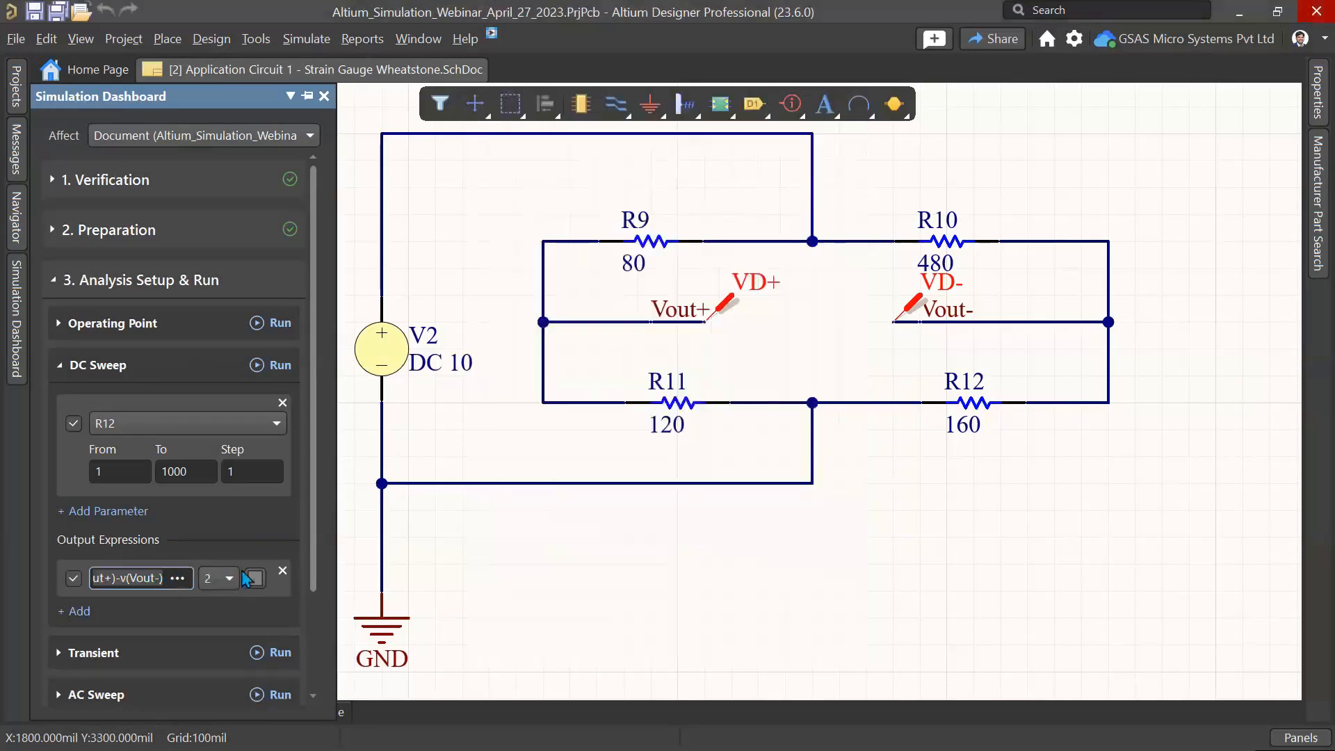
click(255, 580)
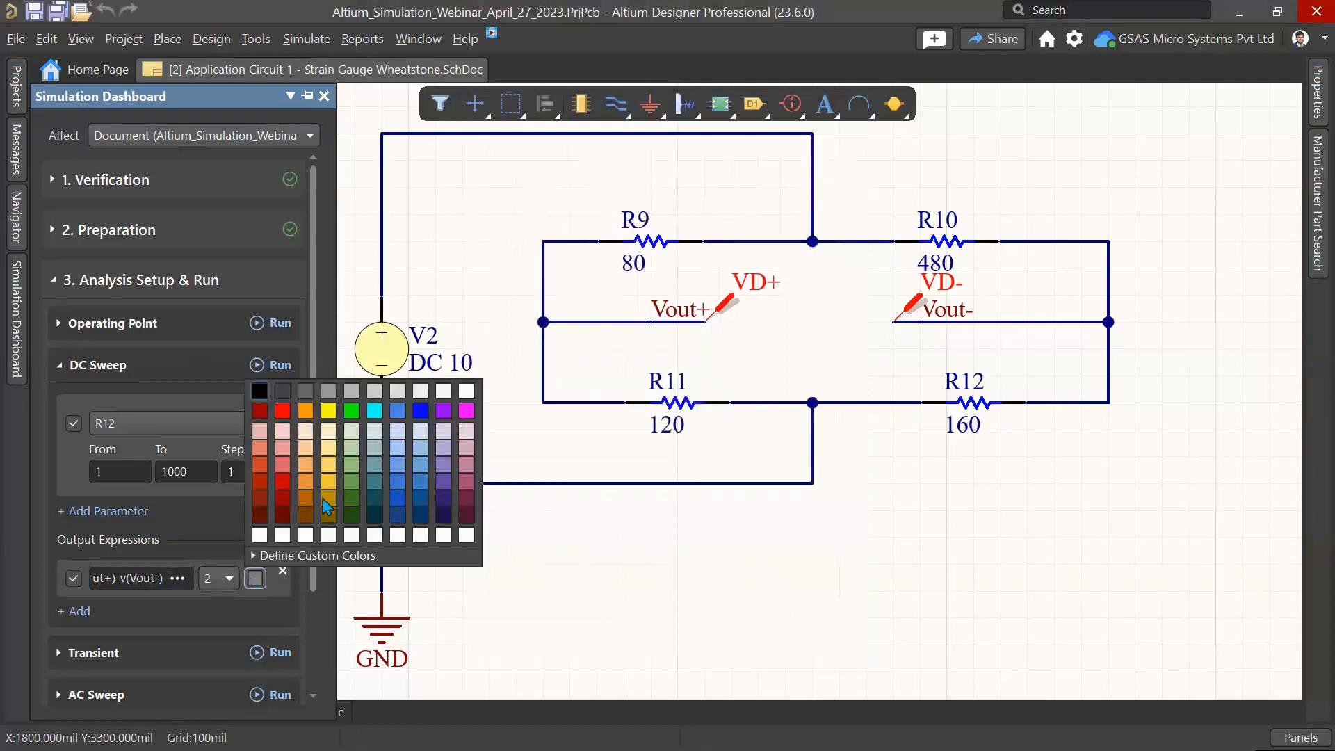
click(354, 422)
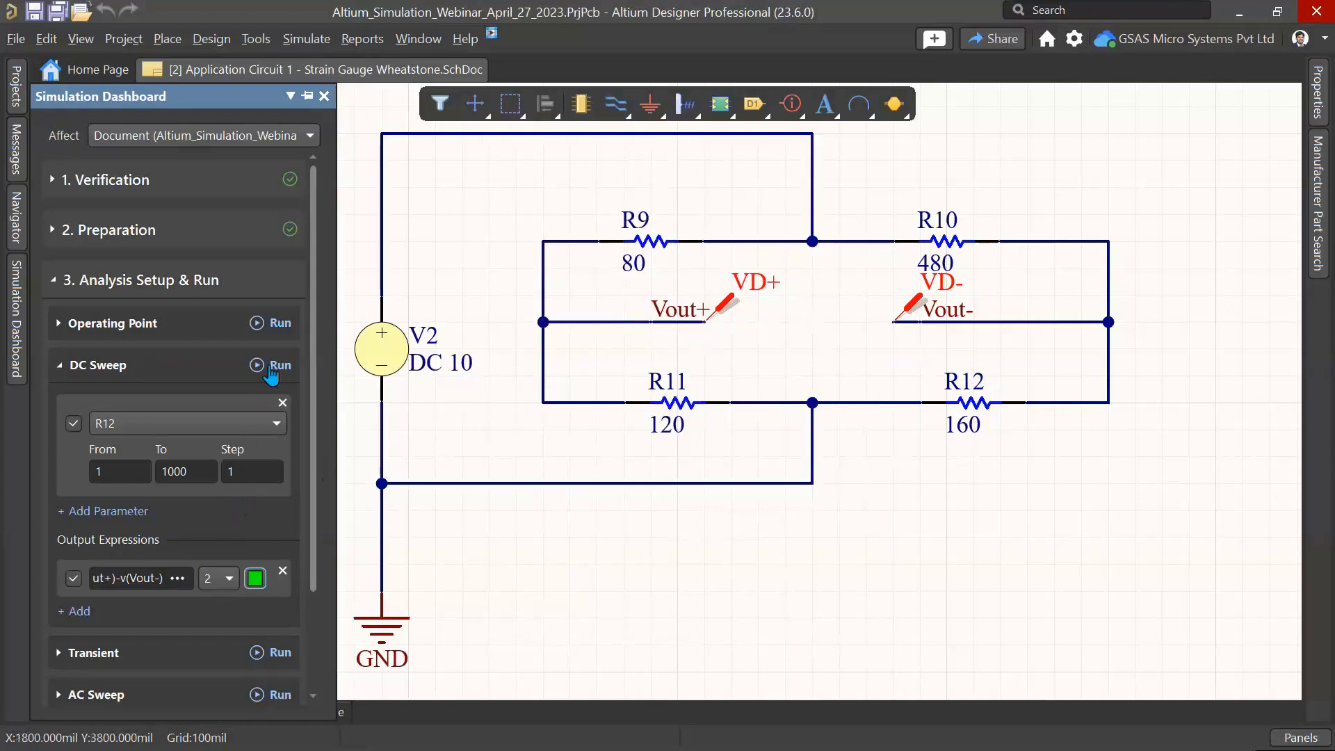
Step: Run the DC Sweep analysis
scroll(218, 537, down, 3)
scroll(216, 500, up, 3)
click(277, 365)
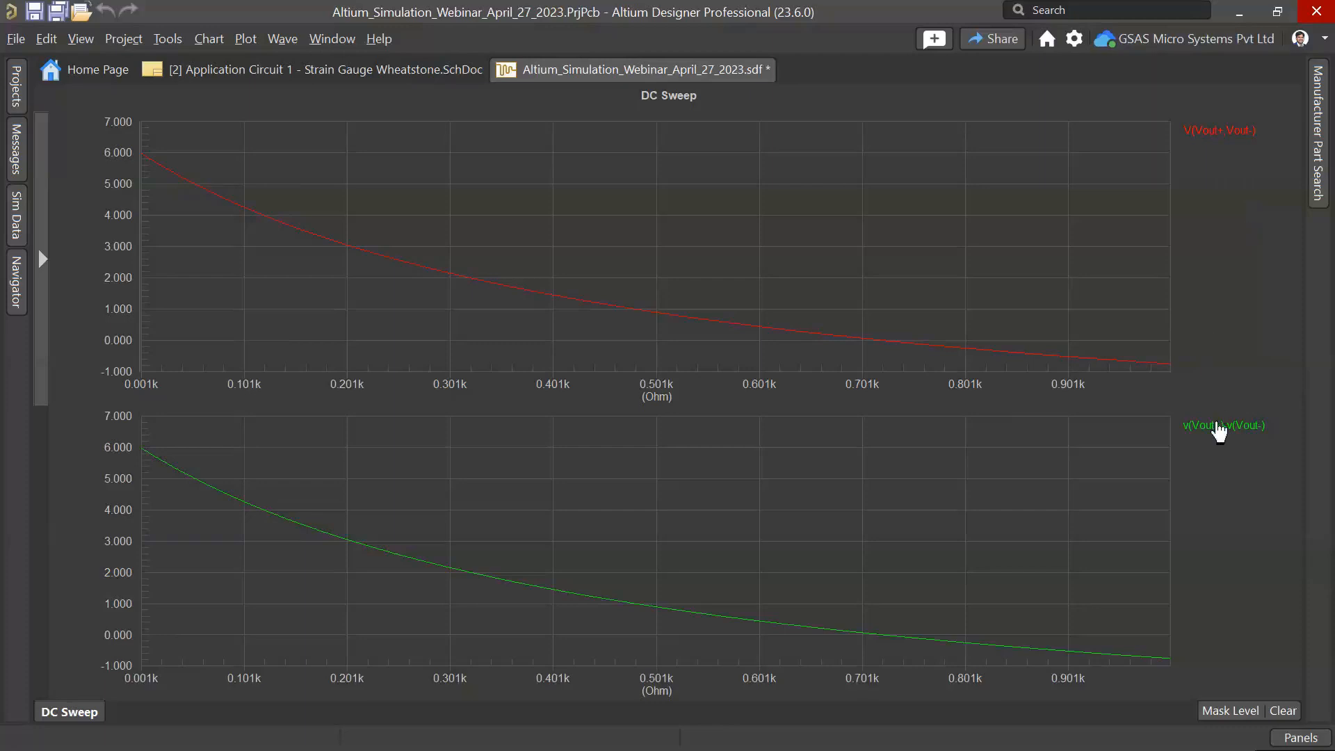
Step: Delete the second plot holding the green v(Vout+)-v(Vout-) waveform
right_click(1219, 425)
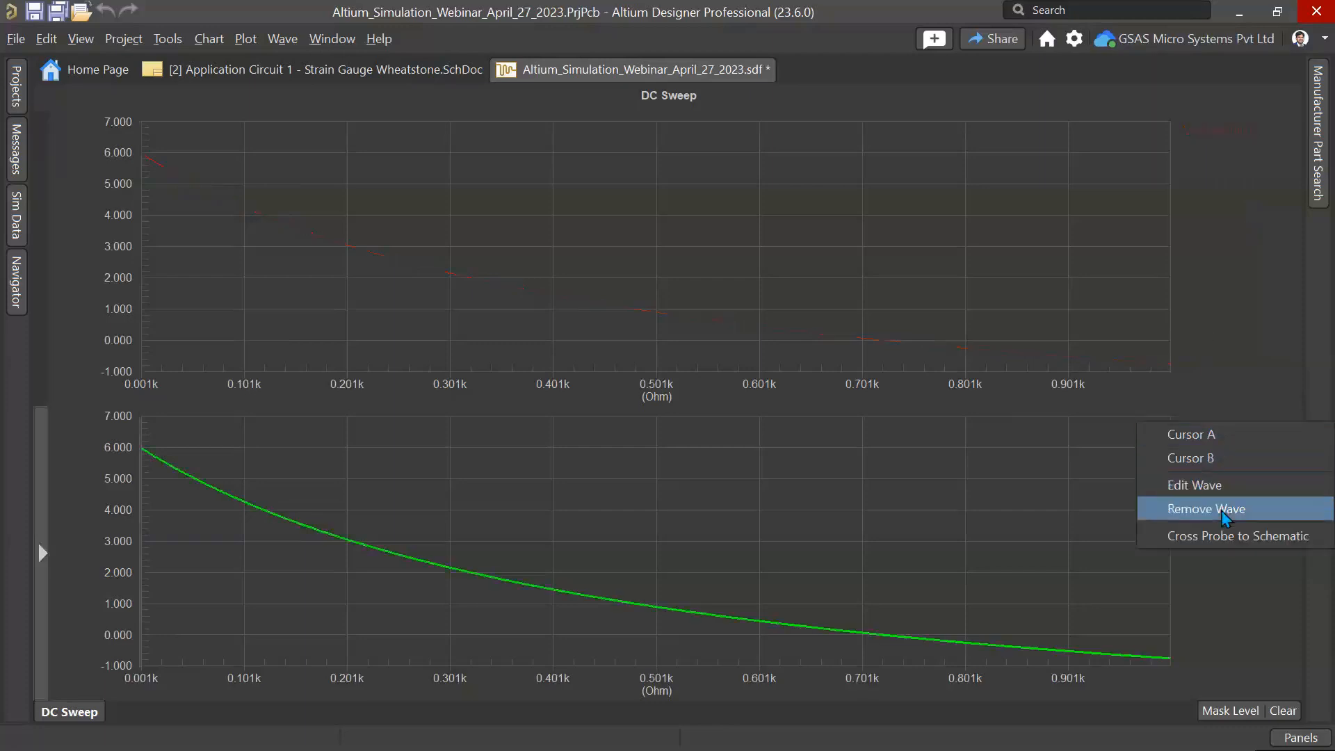
click(1196, 355)
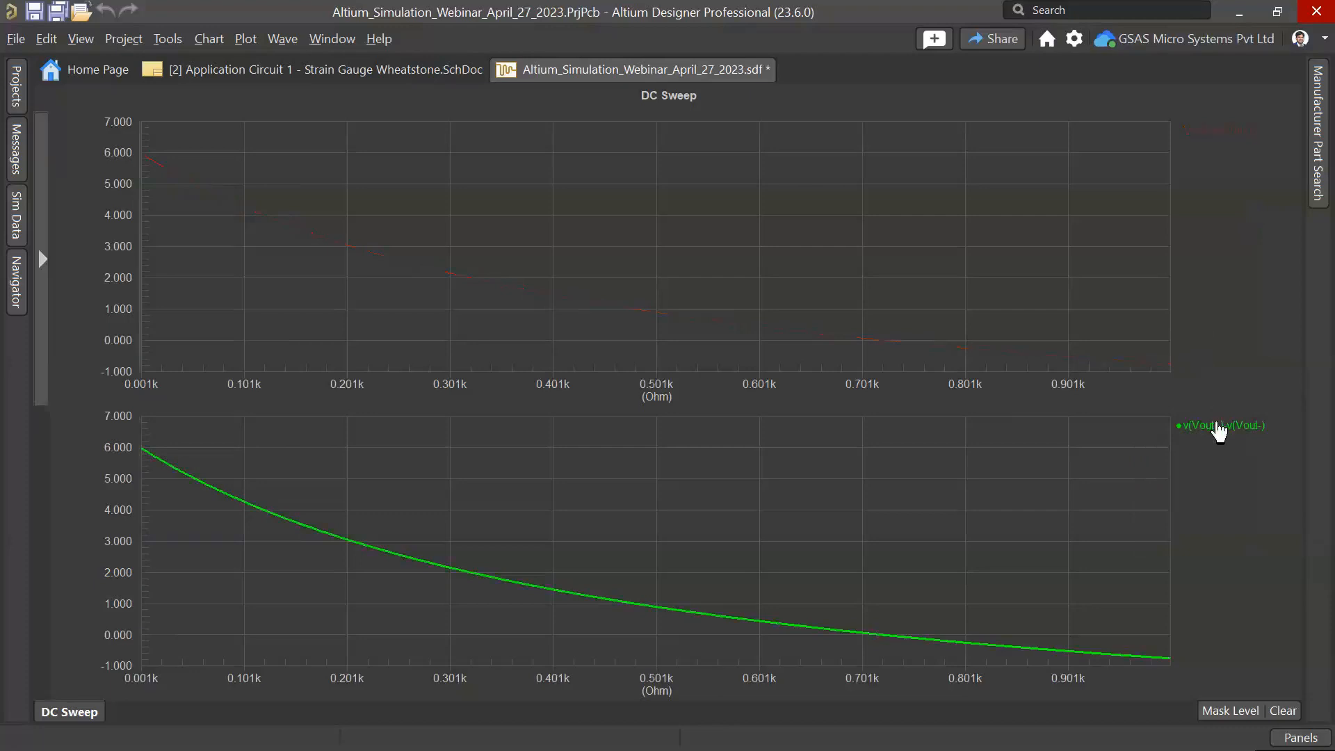
right_click(1218, 425)
right_click(963, 497)
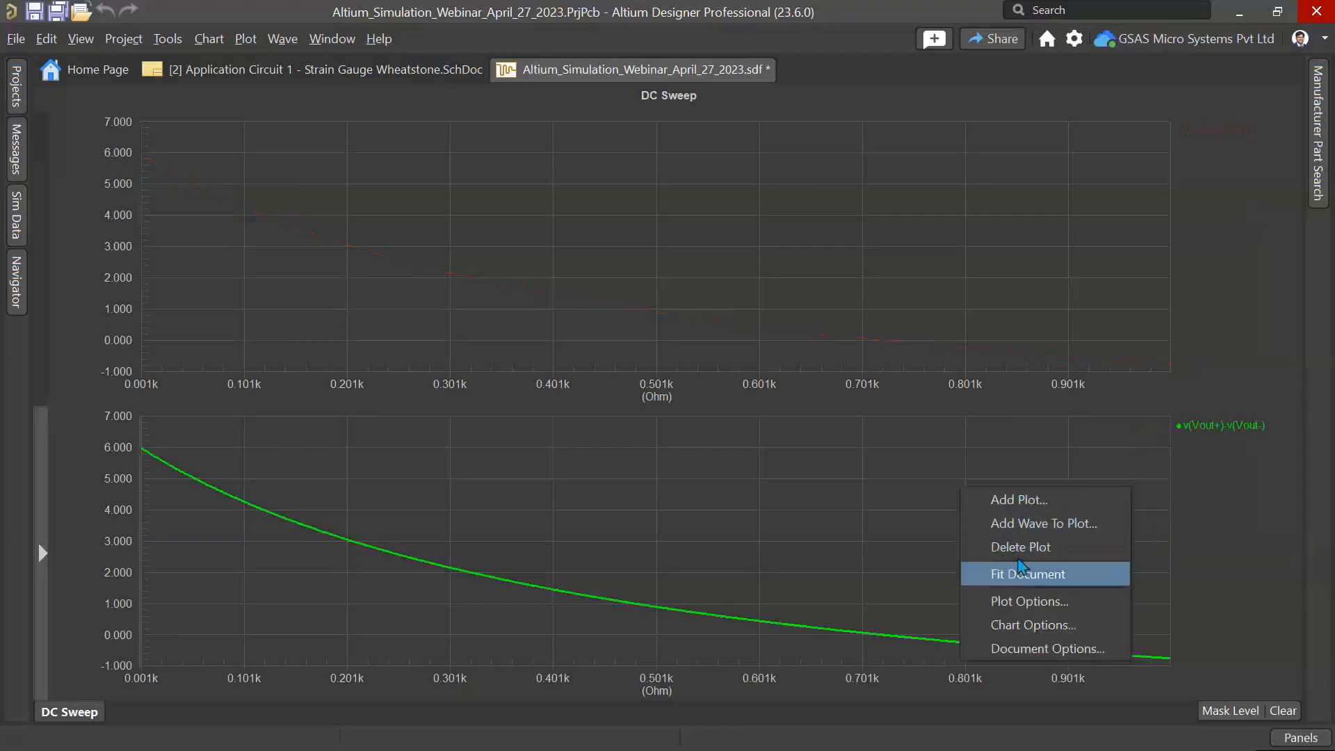
click(1019, 554)
Step: Zoom into the waveform's zero crossing and place Cursor A on it at about 720 Ohm
click(1248, 132)
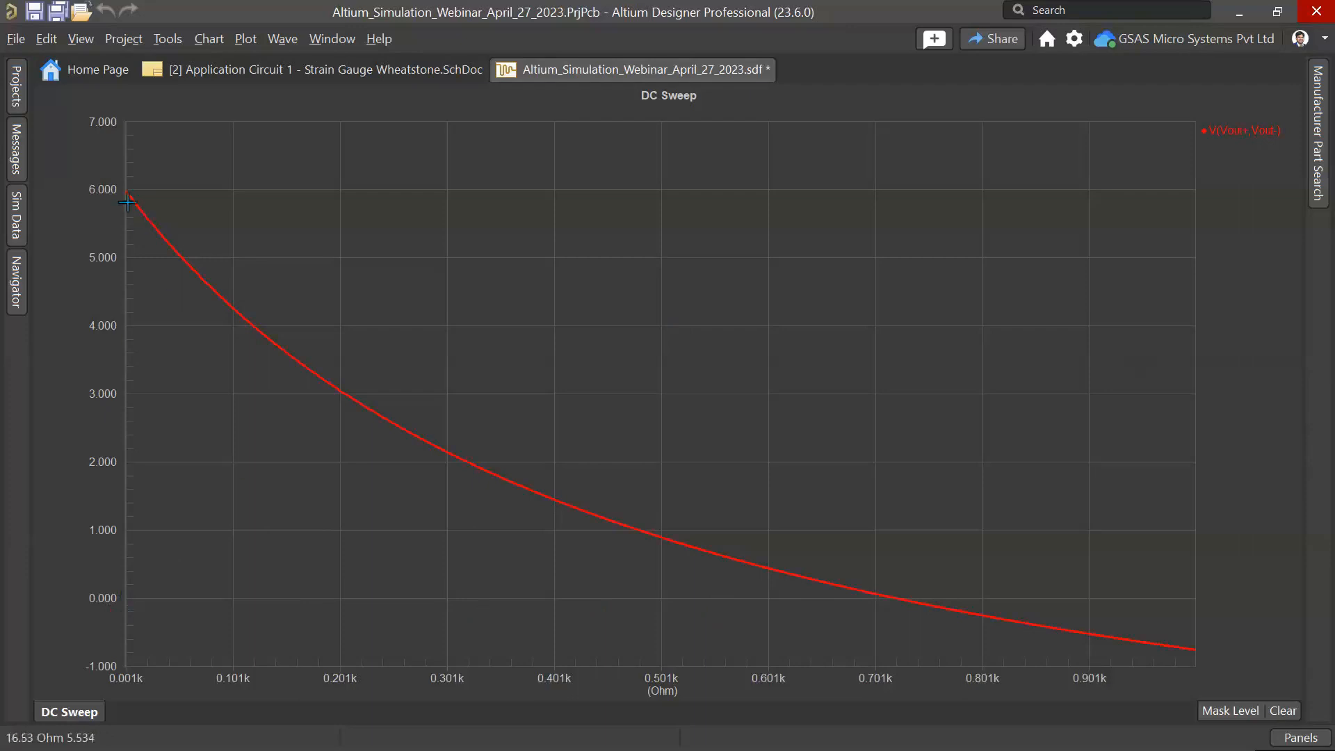
drag(805, 550, 960, 644)
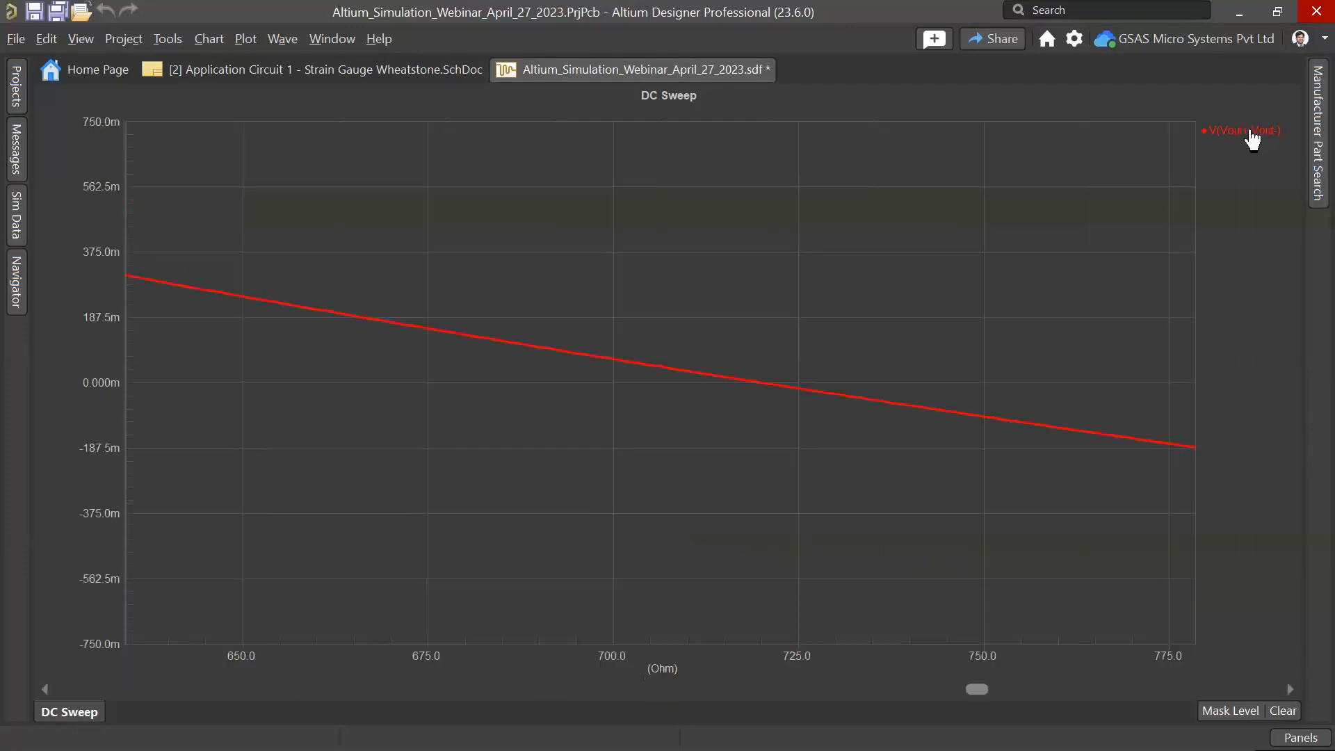
right_click(1253, 140)
click(1207, 142)
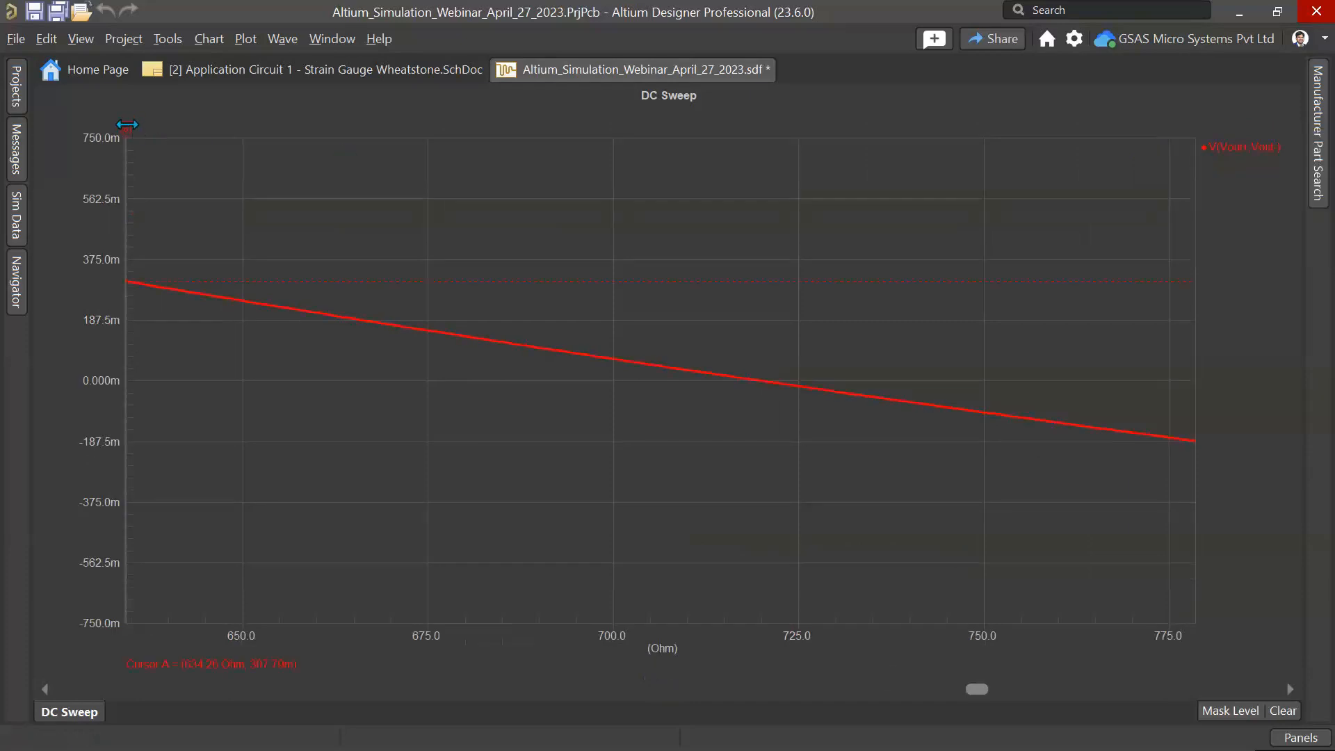
drag(127, 125, 762, 227)
drag(701, 332, 841, 447)
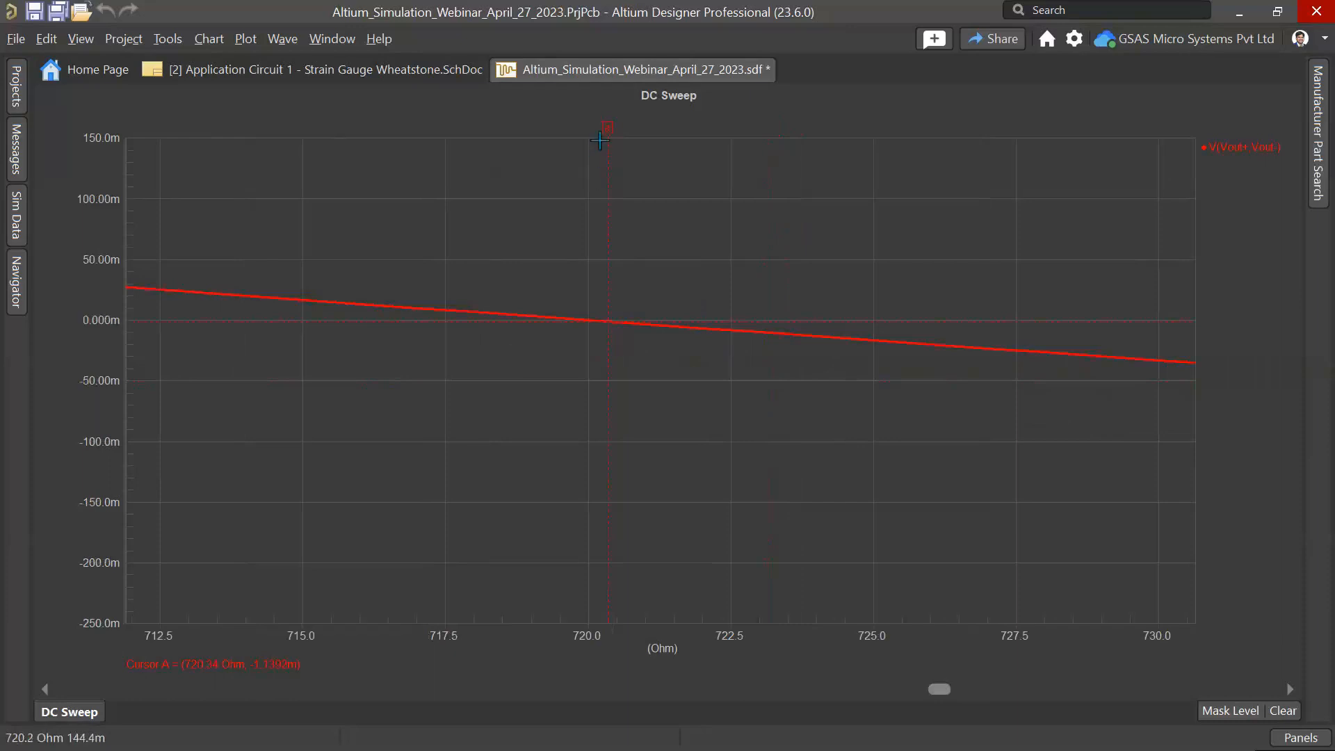
drag(606, 131, 587, 130)
Step: Close the Strain Gauge Wheatstone schematic and the simulation results document without saving
right_click(312, 73)
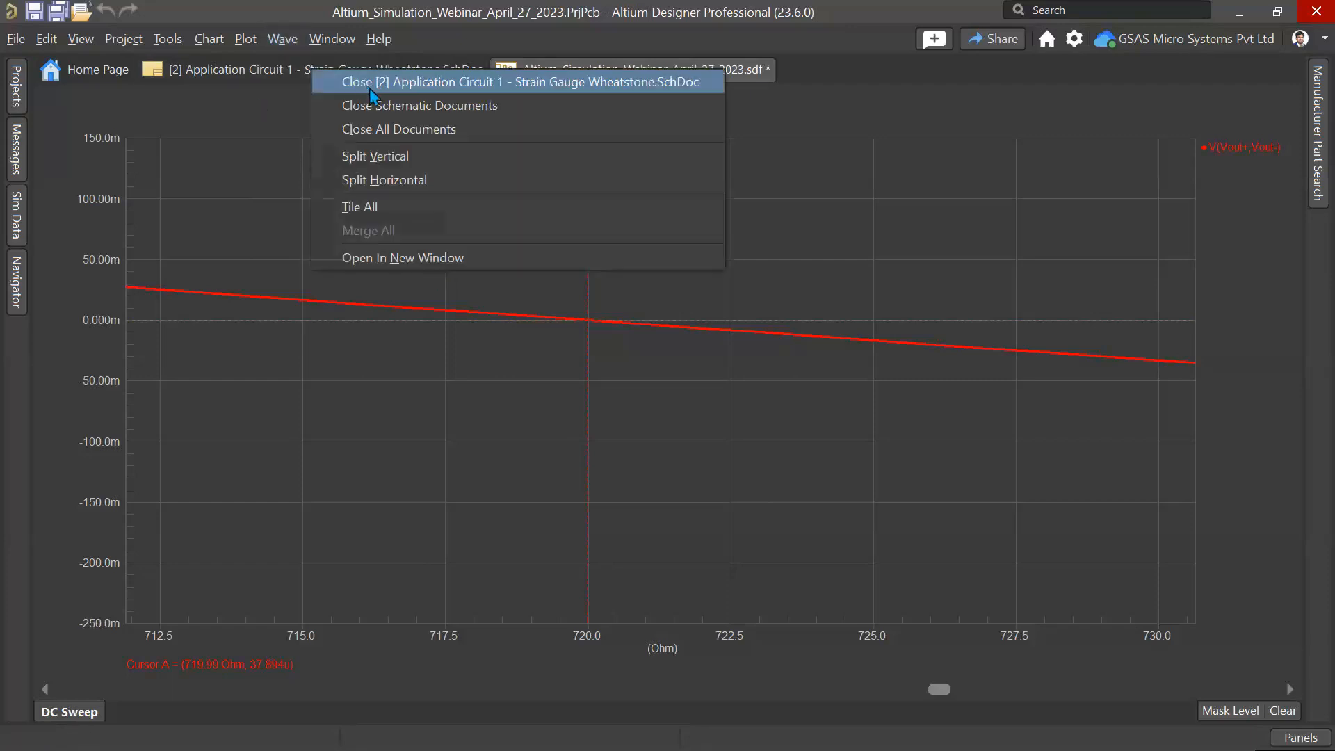
click(370, 91)
right_click(373, 72)
click(413, 90)
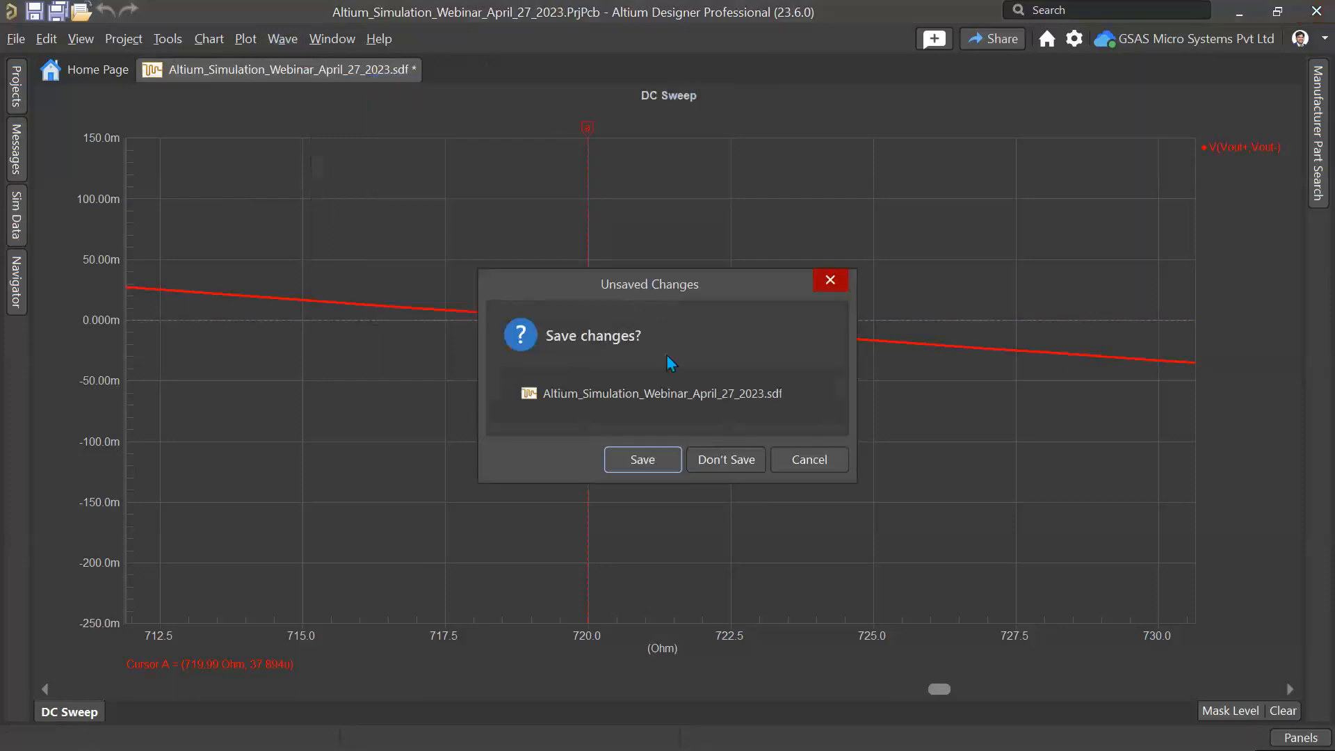
click(728, 461)
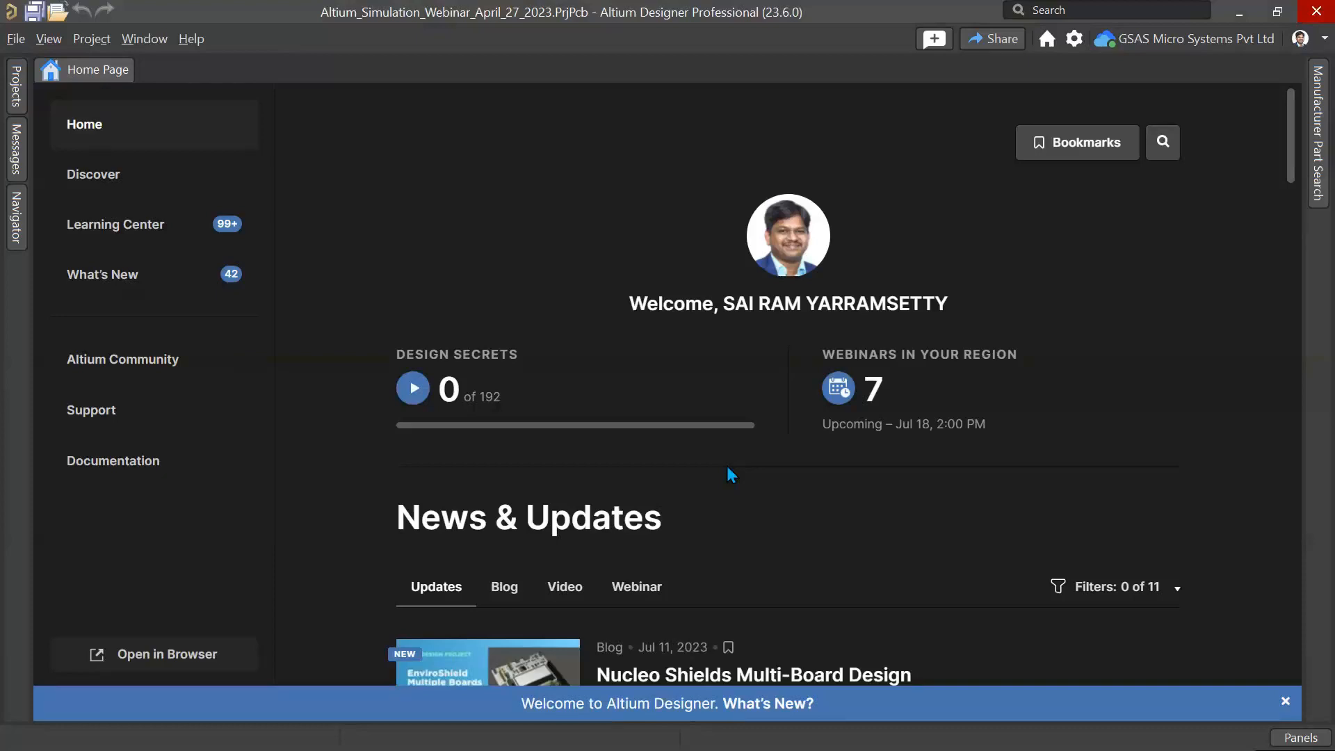
Step: Open the Example Circuit 2 - ac sweep, Low-pass Filter schematic from the Projects panel and zoom into the circuit
click(18, 101)
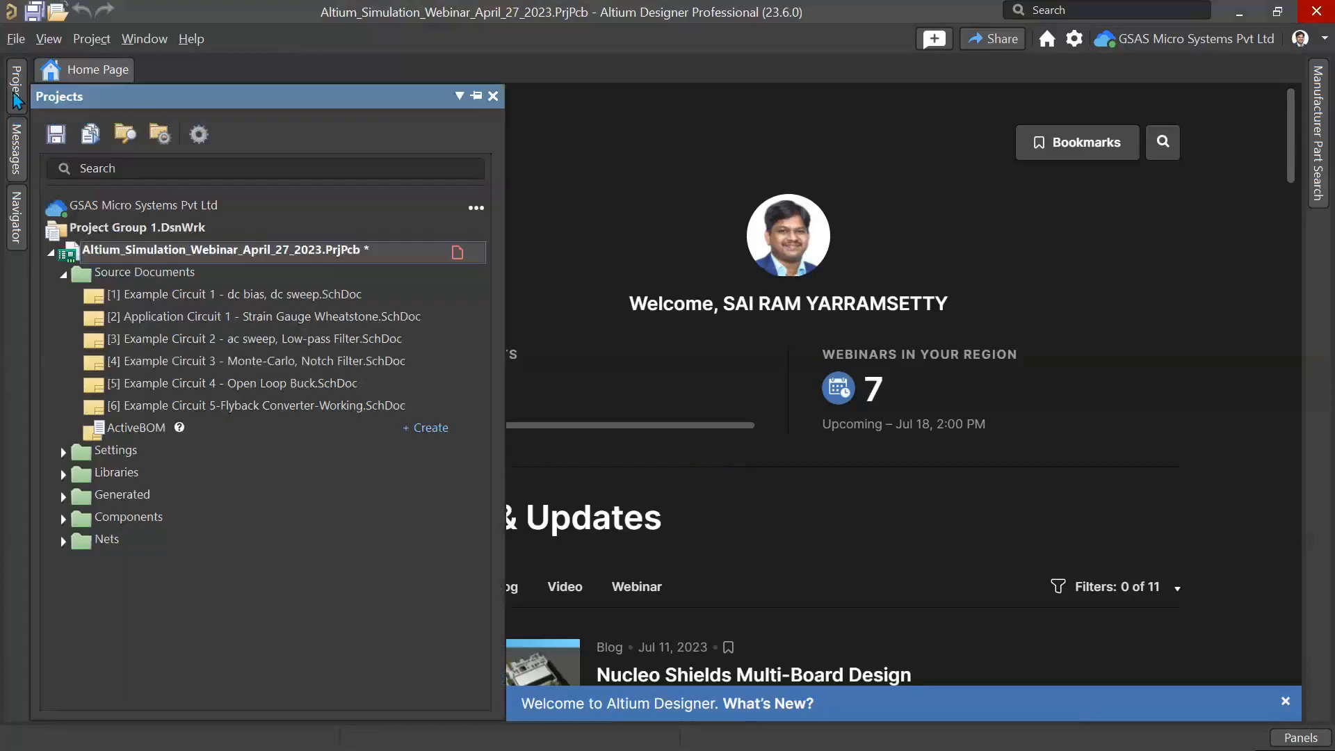
double_click(222, 341)
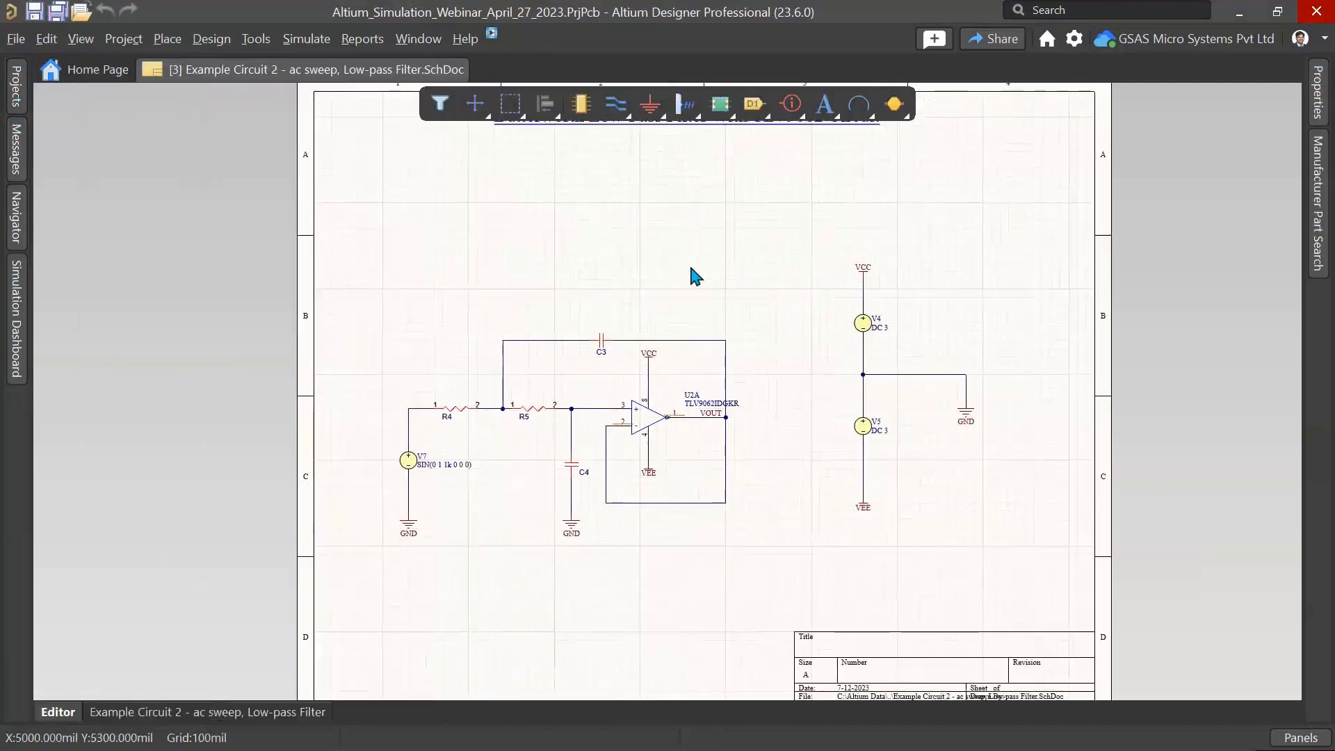
ctrl+scroll(435, 351, up, 4)
right_drag(411, 349, 486, 447)
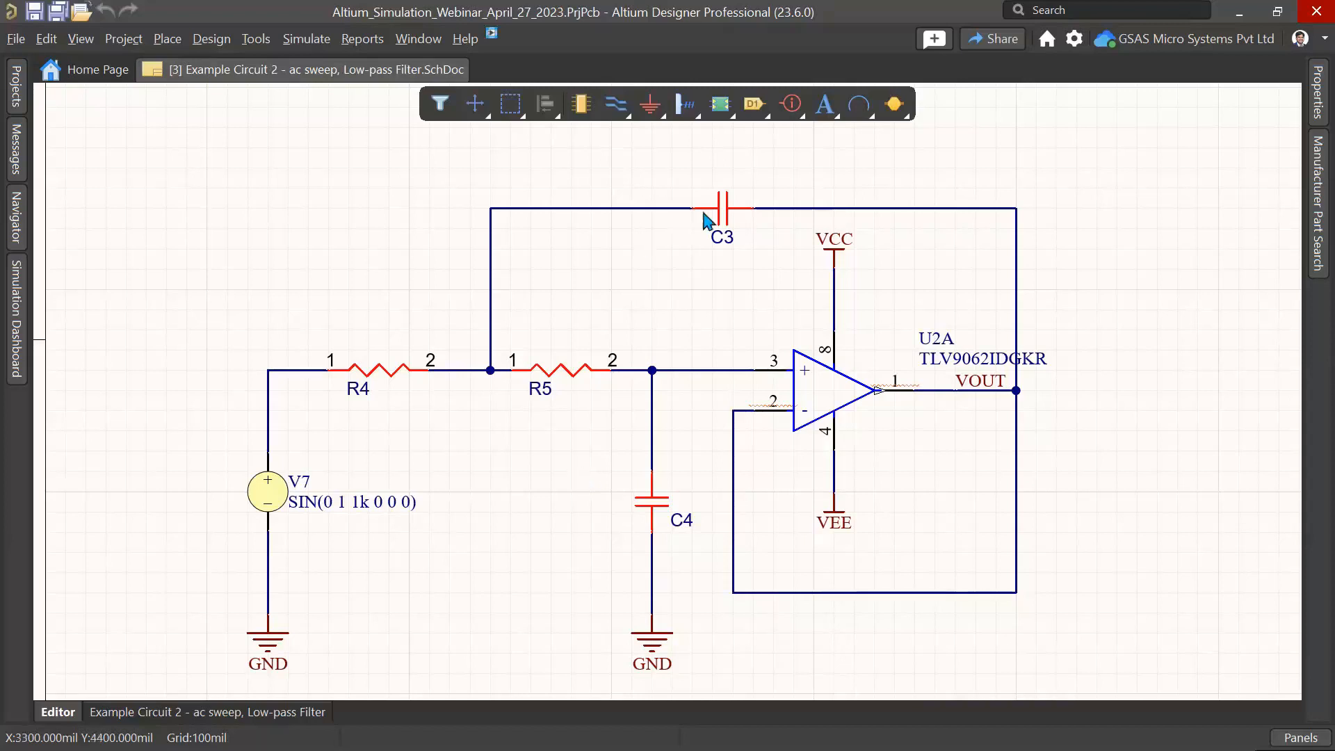
Step: Inspect capacitor C3's Value parameter in the Properties panel
double_click(724, 203)
scroll(1215, 553, down, 3)
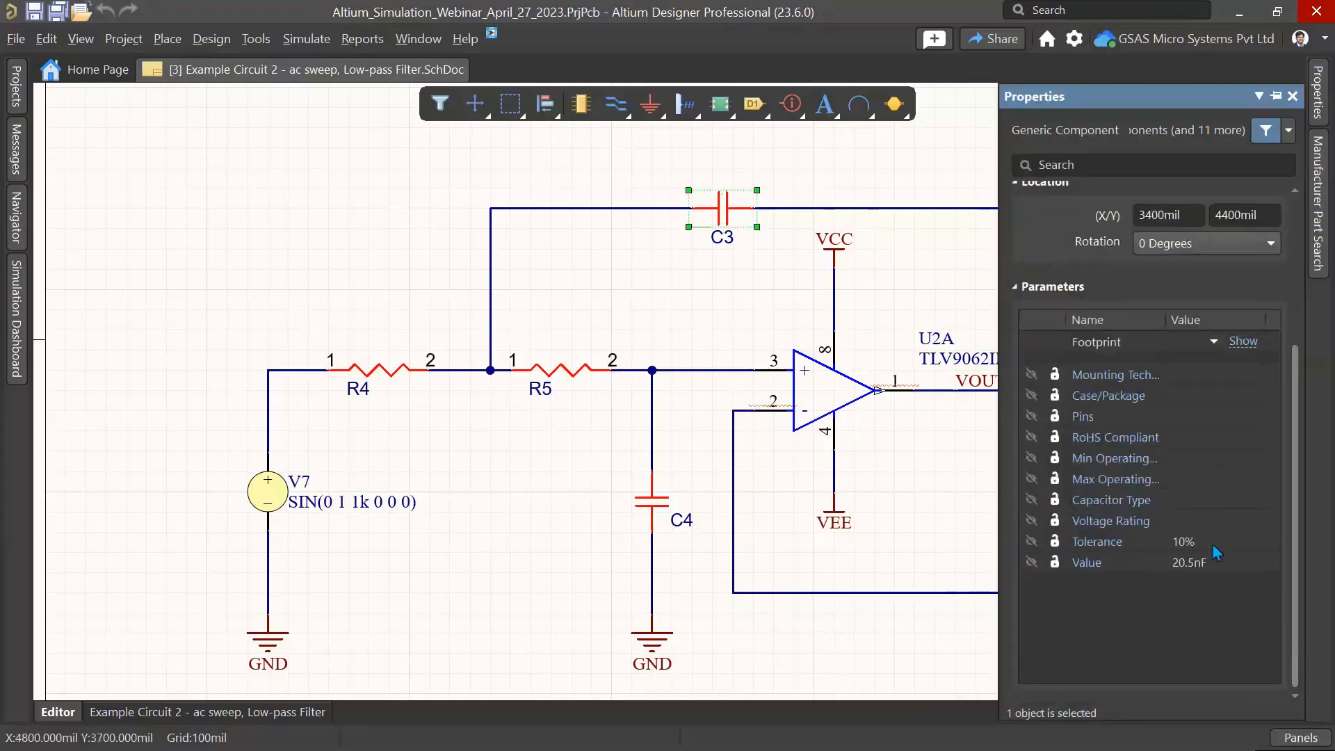
click(1205, 562)
click(1207, 562)
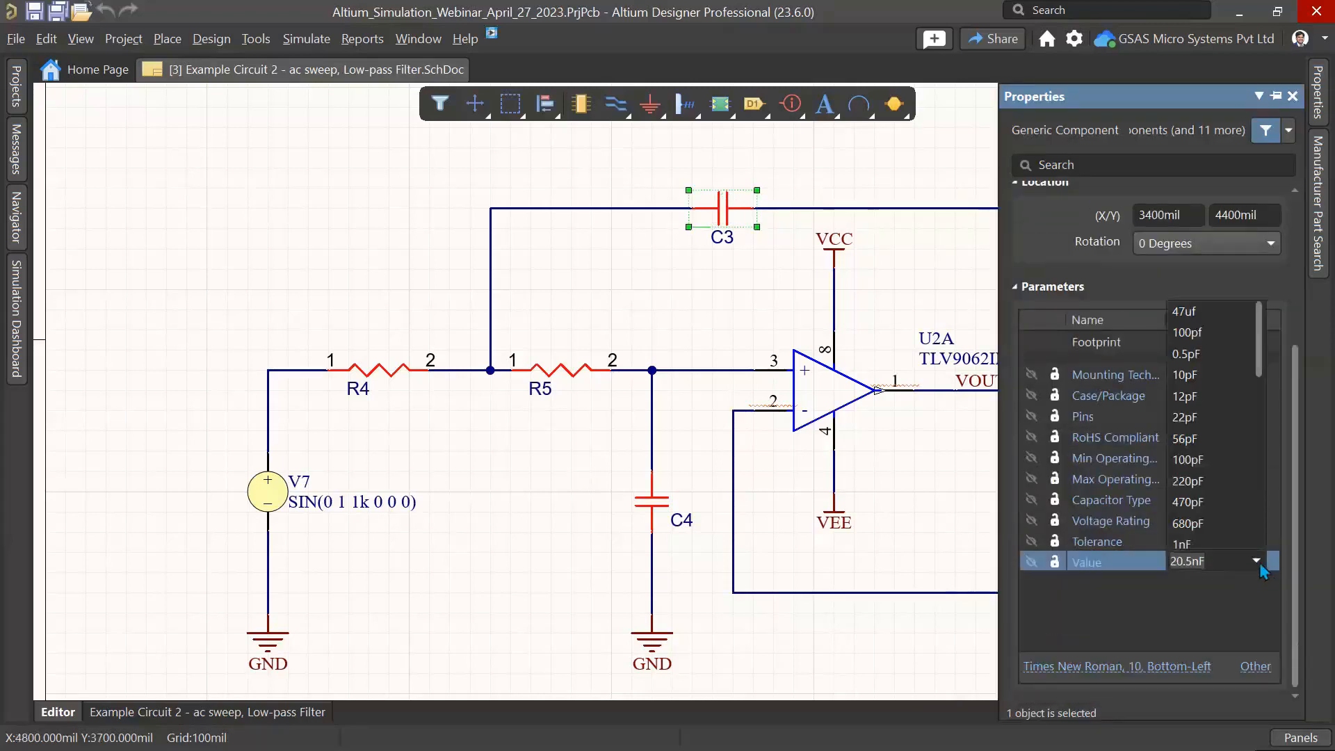
click(1196, 610)
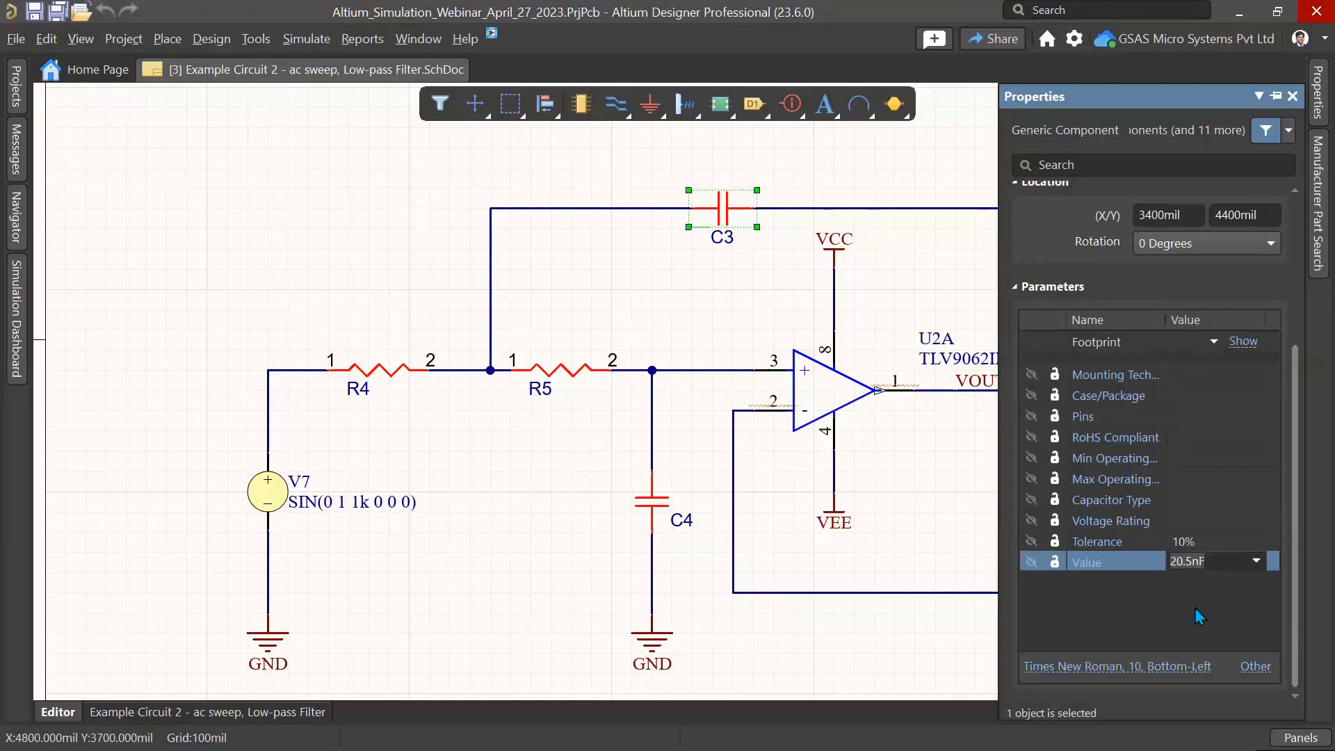
click(342, 257)
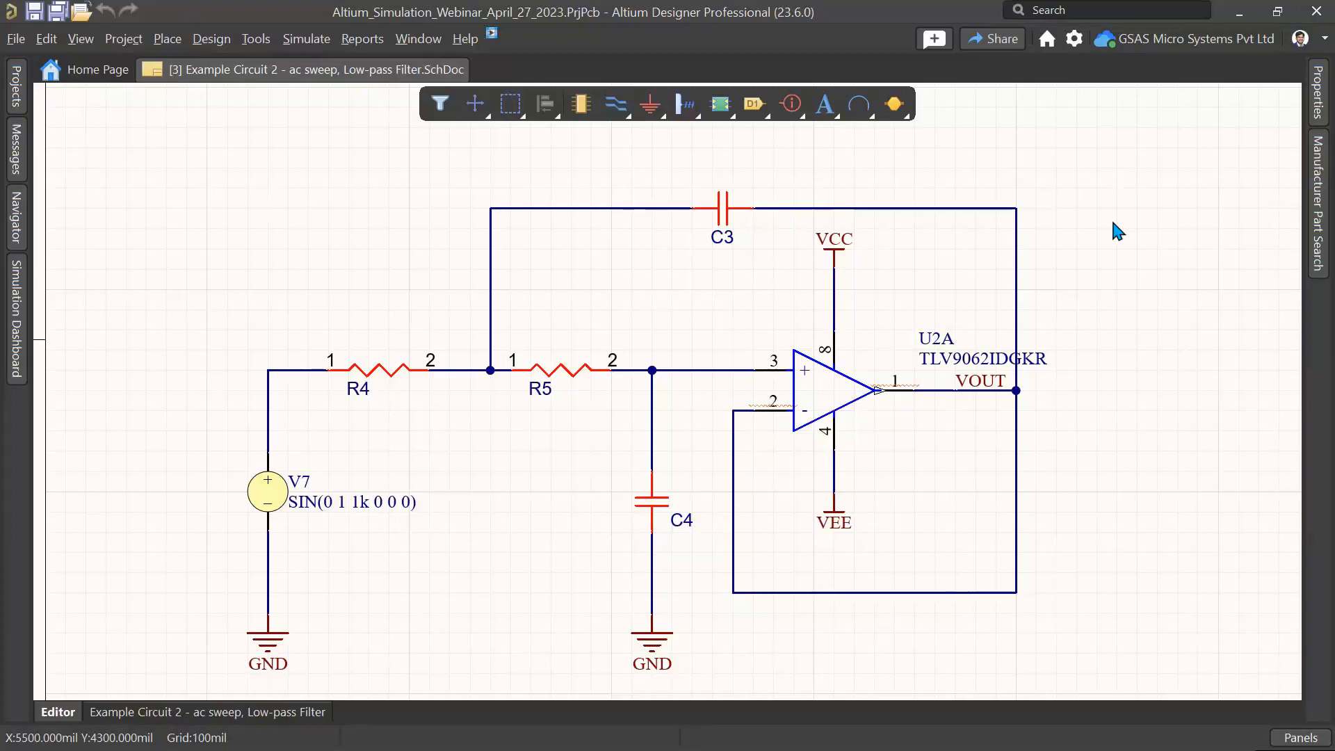
Step: Run the design verification on the low-pass filter from the Simulation Dashboard
click(307, 42)
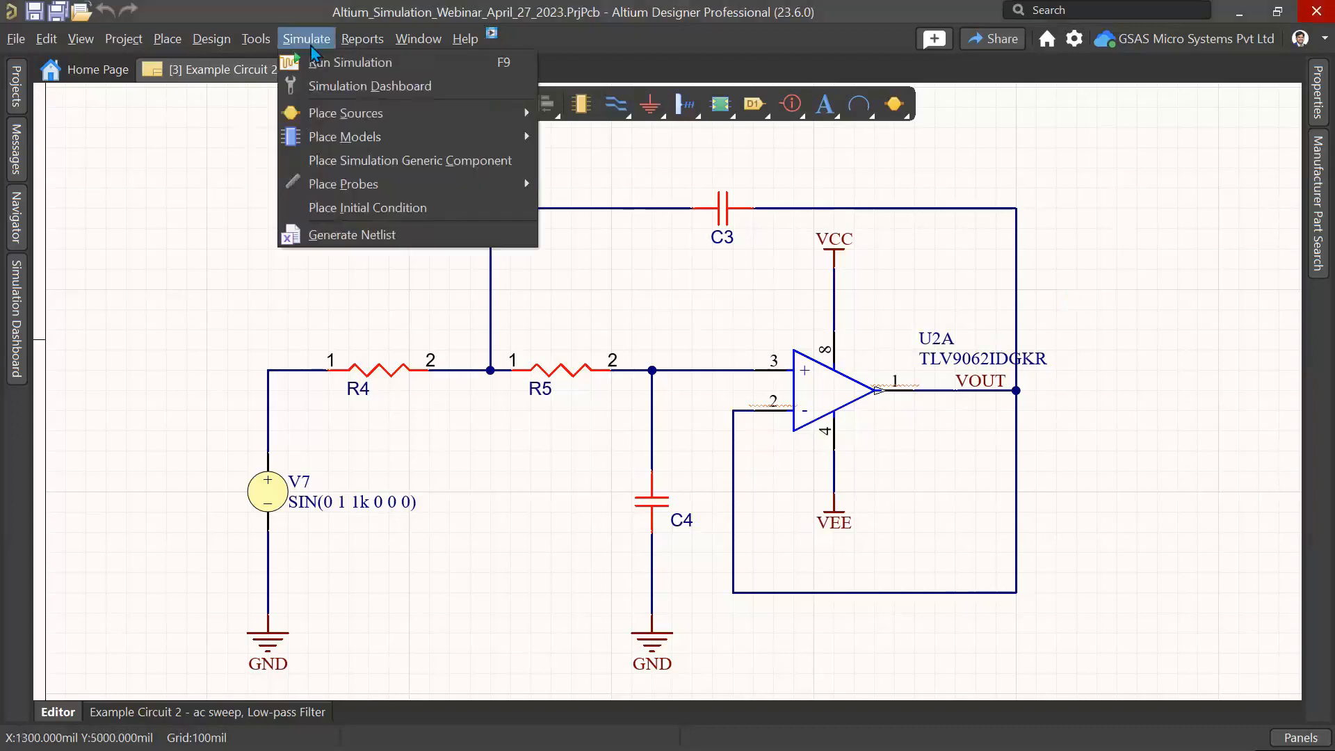
click(336, 85)
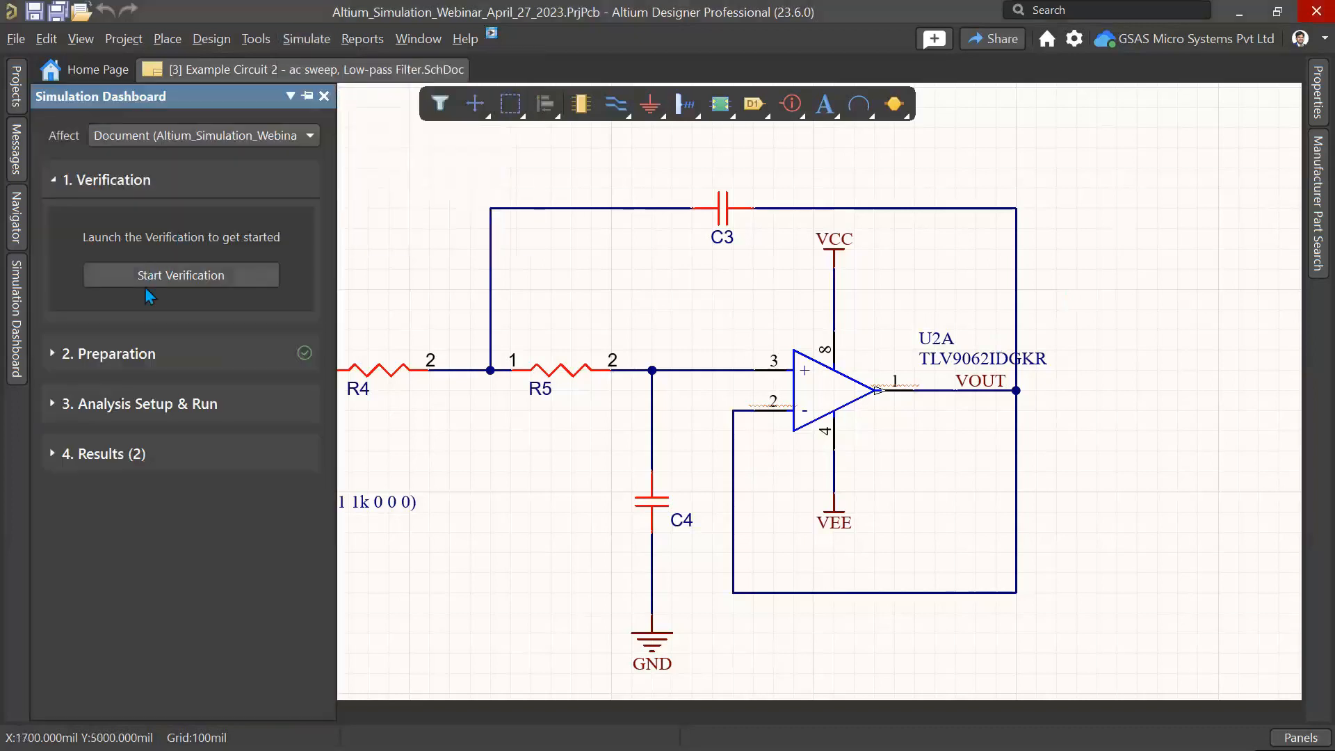
click(145, 285)
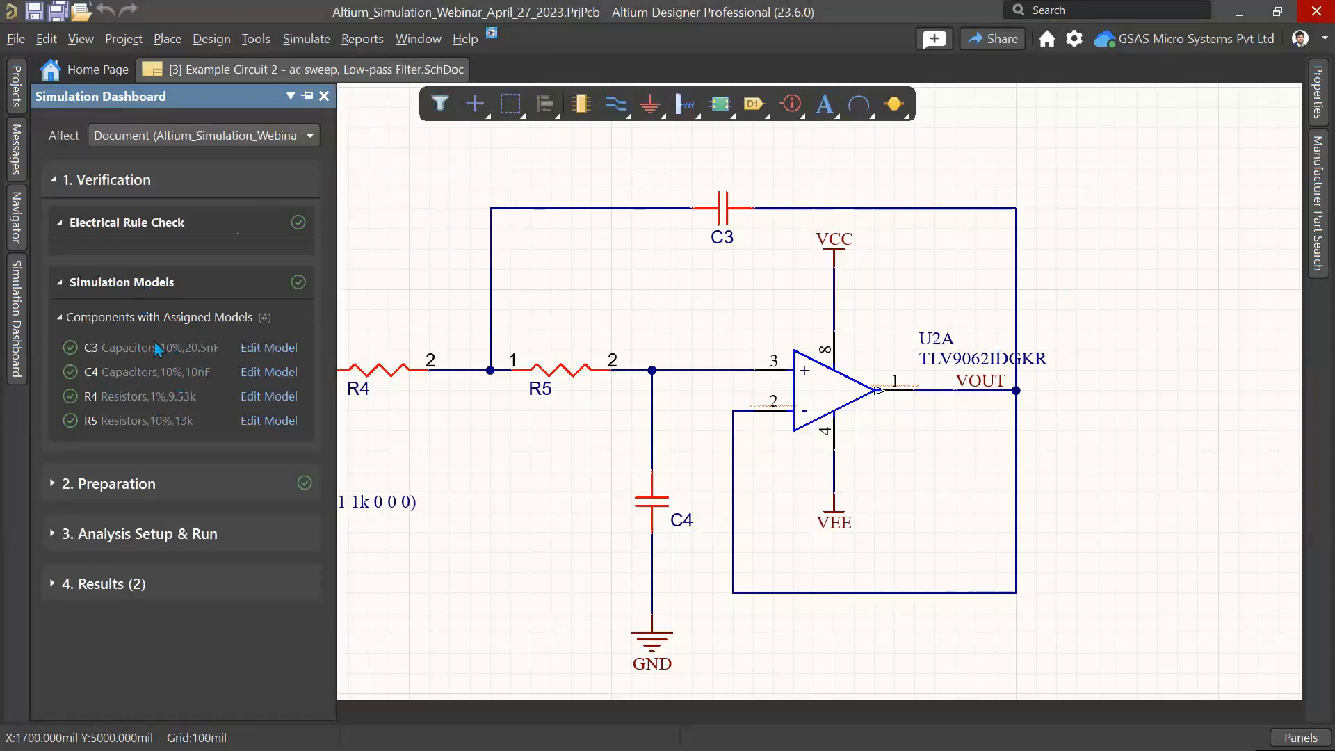
Step: Review the simulation sources in Preparation and expand the Transient analysis setup
click(136, 490)
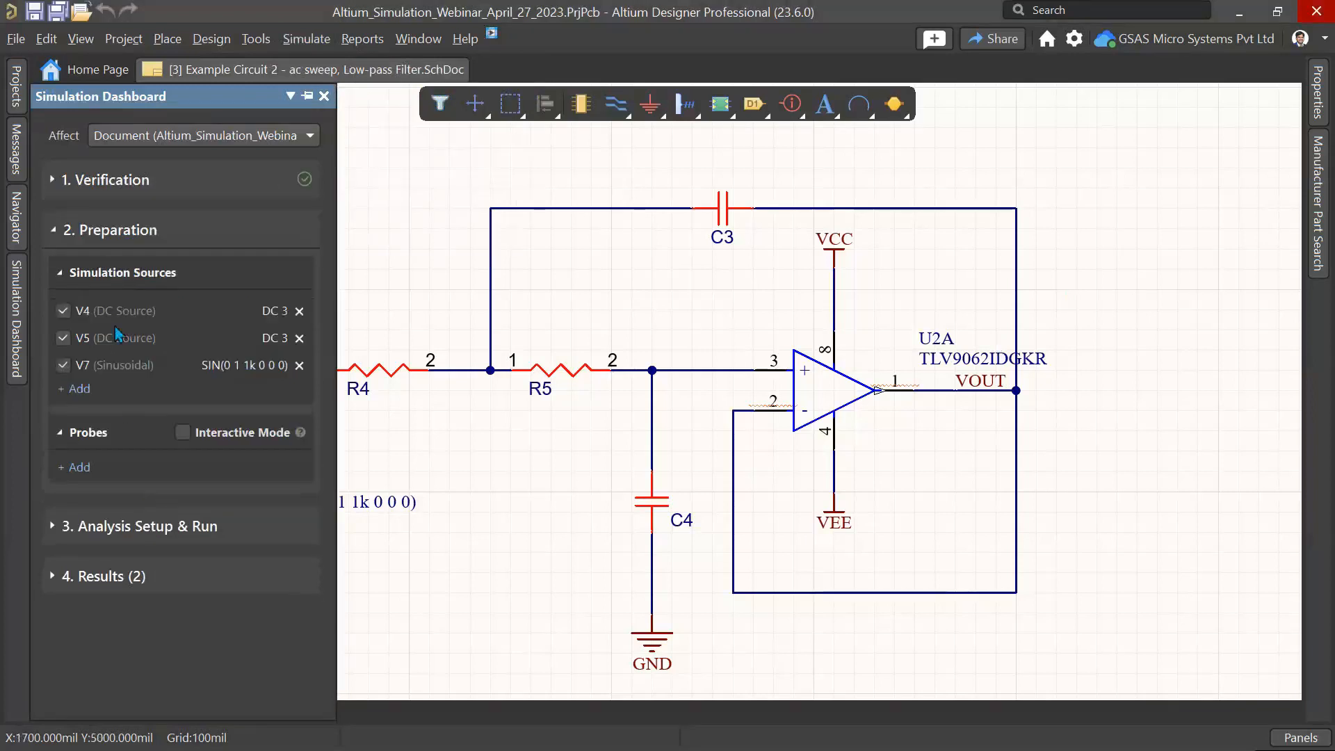
right_drag(462, 501, 584, 463)
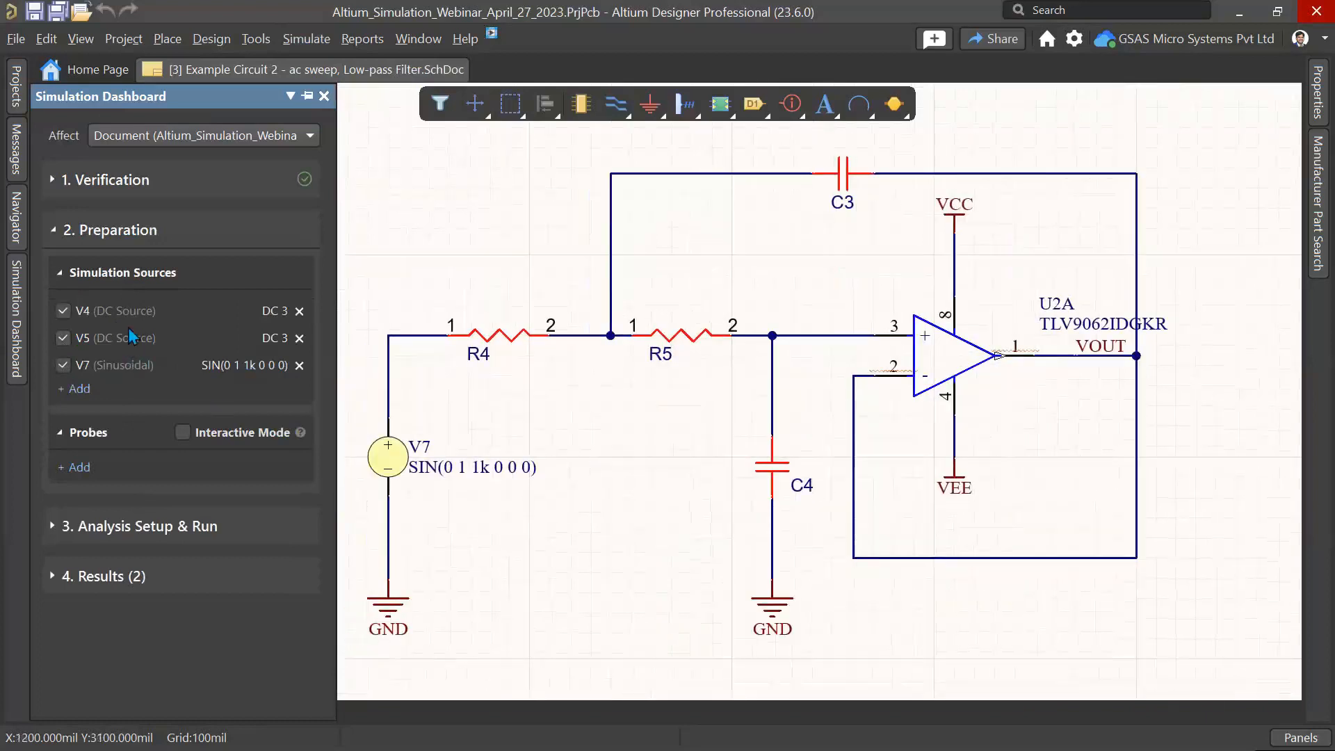
click(89, 528)
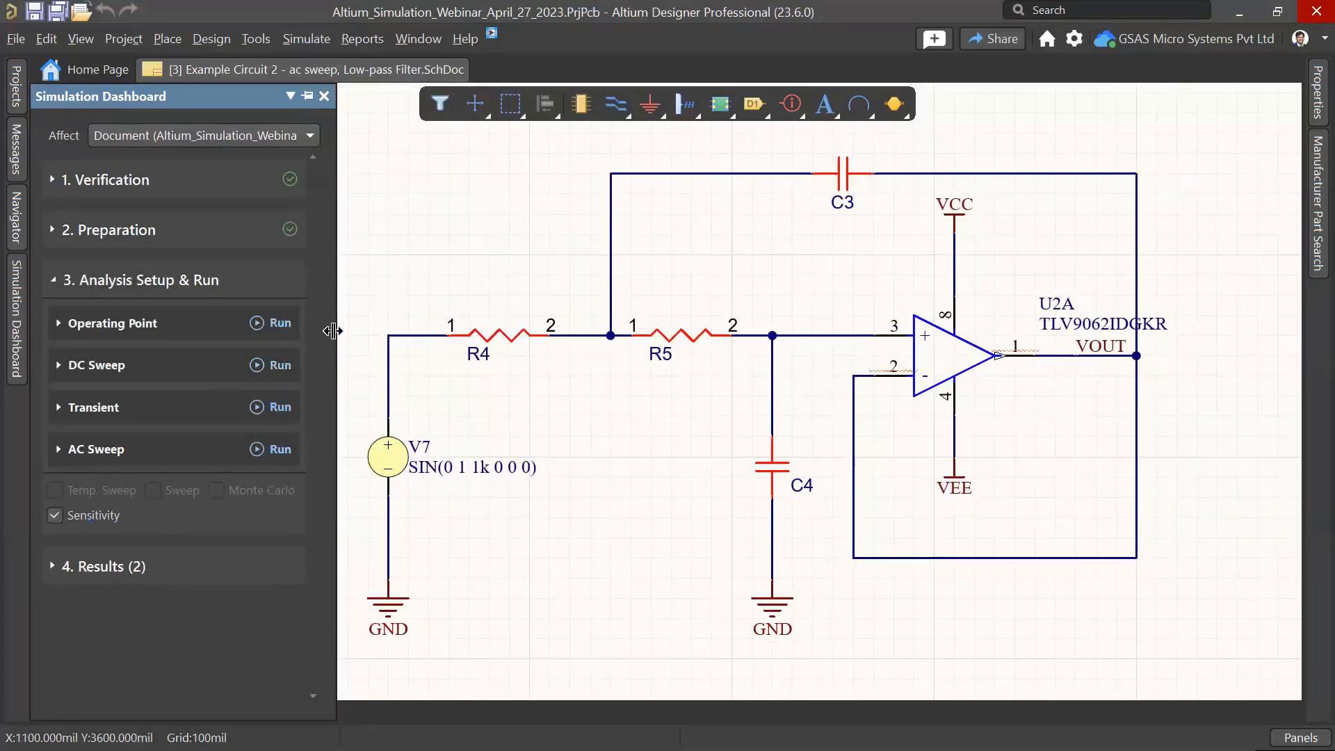
click(127, 411)
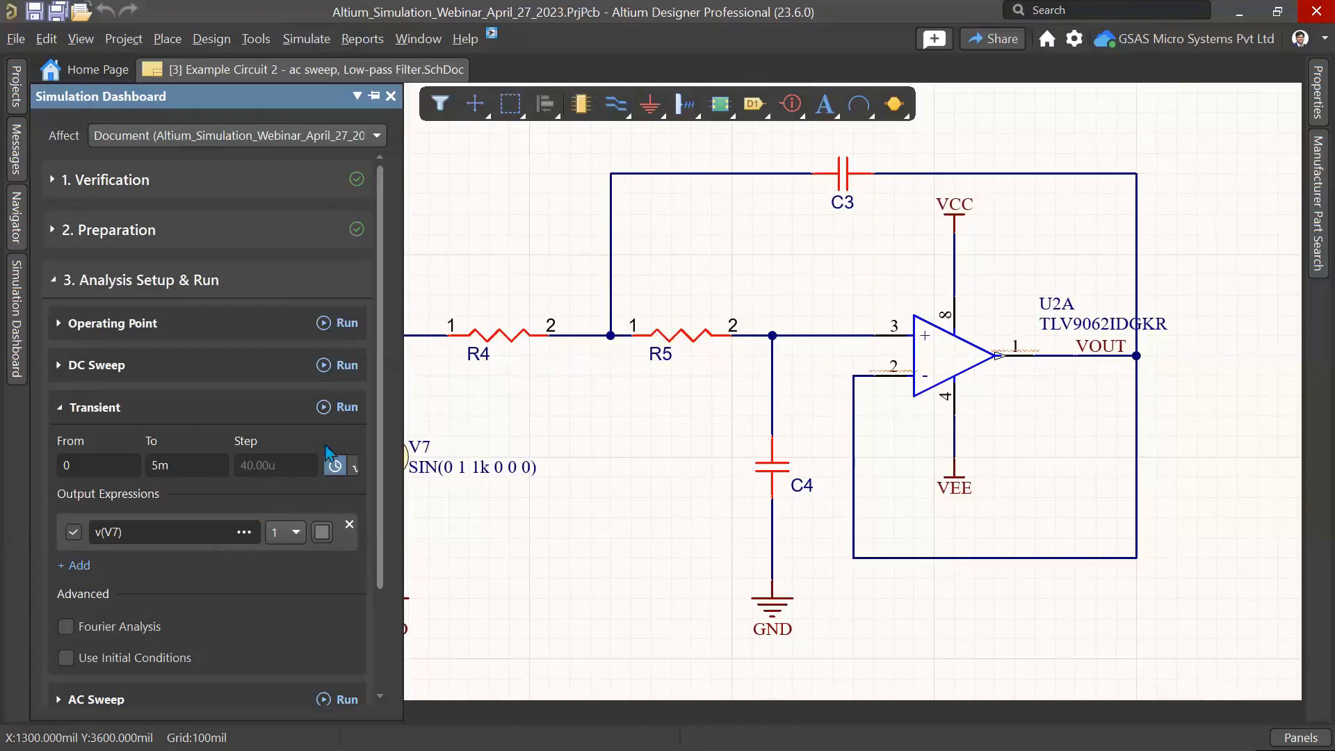
Step: Run the Transient analysis from 0 to 5m to plot v(V7), then return to the schematic
click(344, 408)
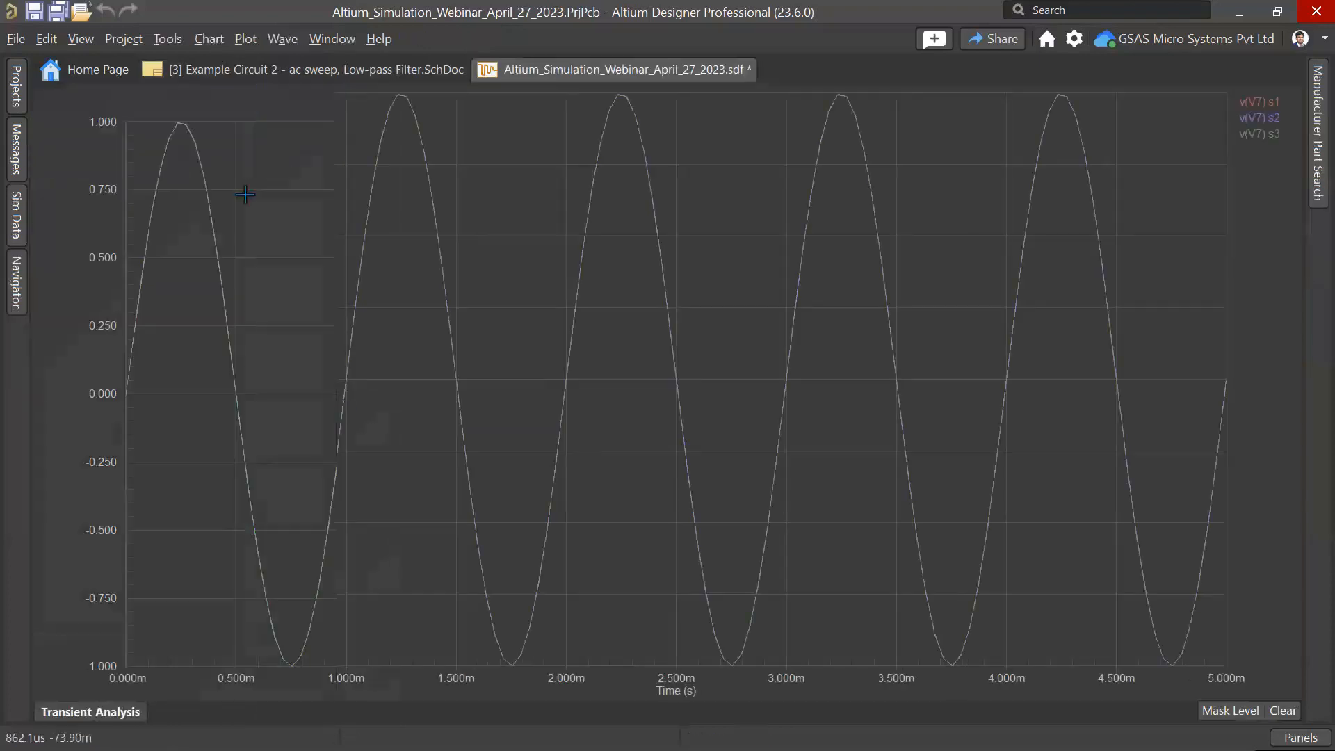
click(226, 75)
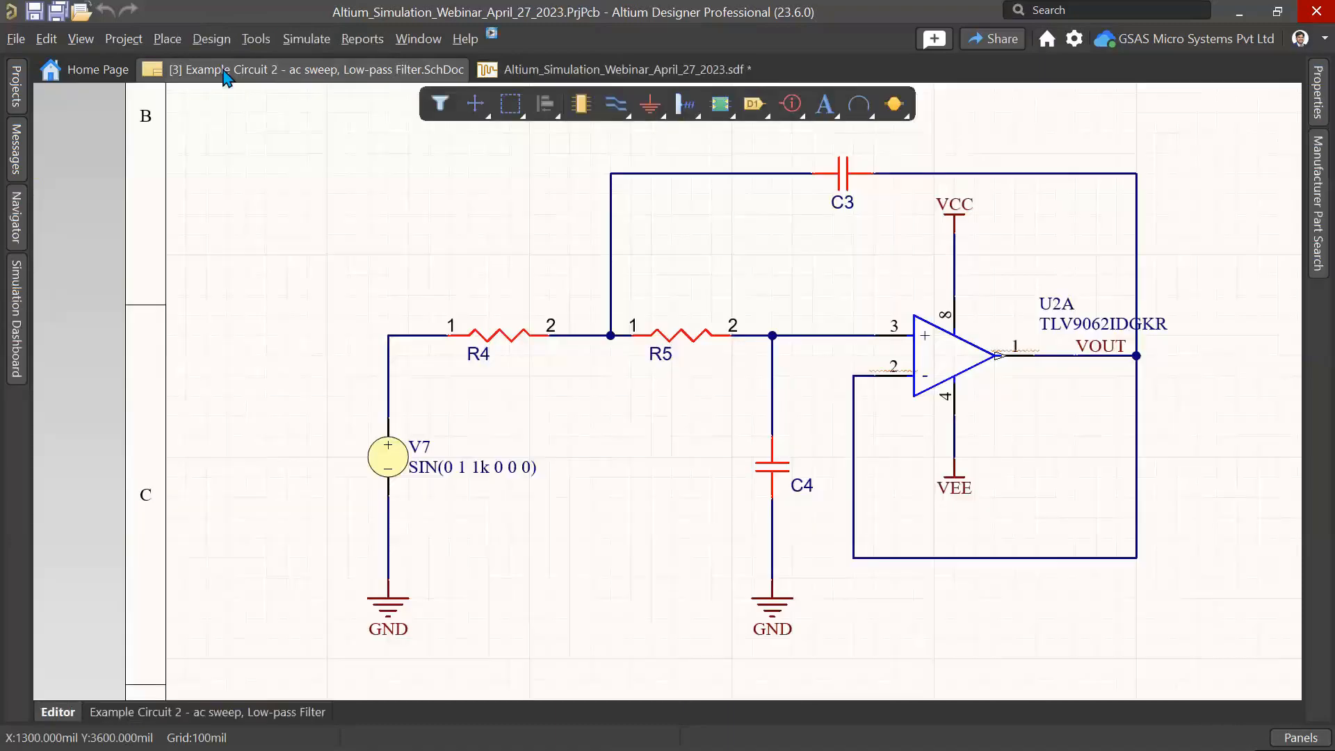
Step: Disable the Sensitivity option in the Simulation Dashboard and widen the dashboard panel
click(13, 320)
scroll(235, 535, down, 3)
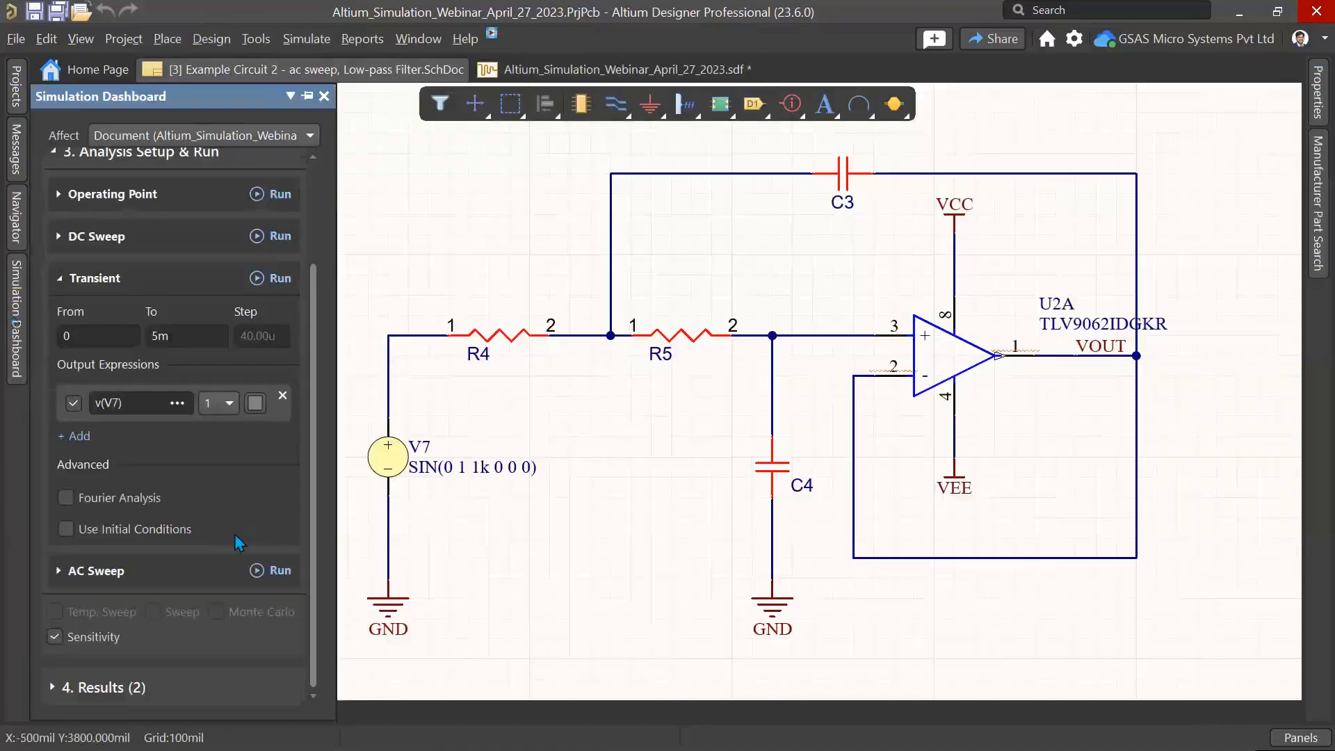
click(61, 643)
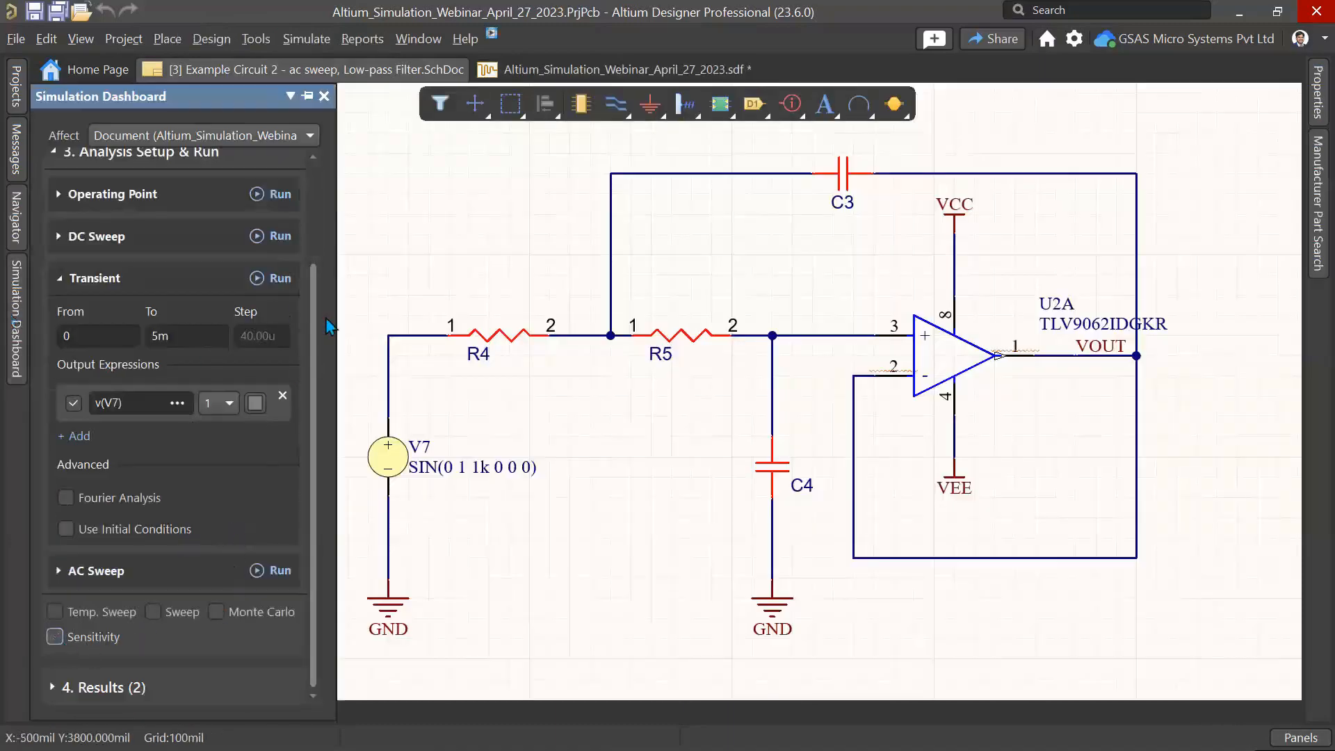
drag(331, 326, 441, 316)
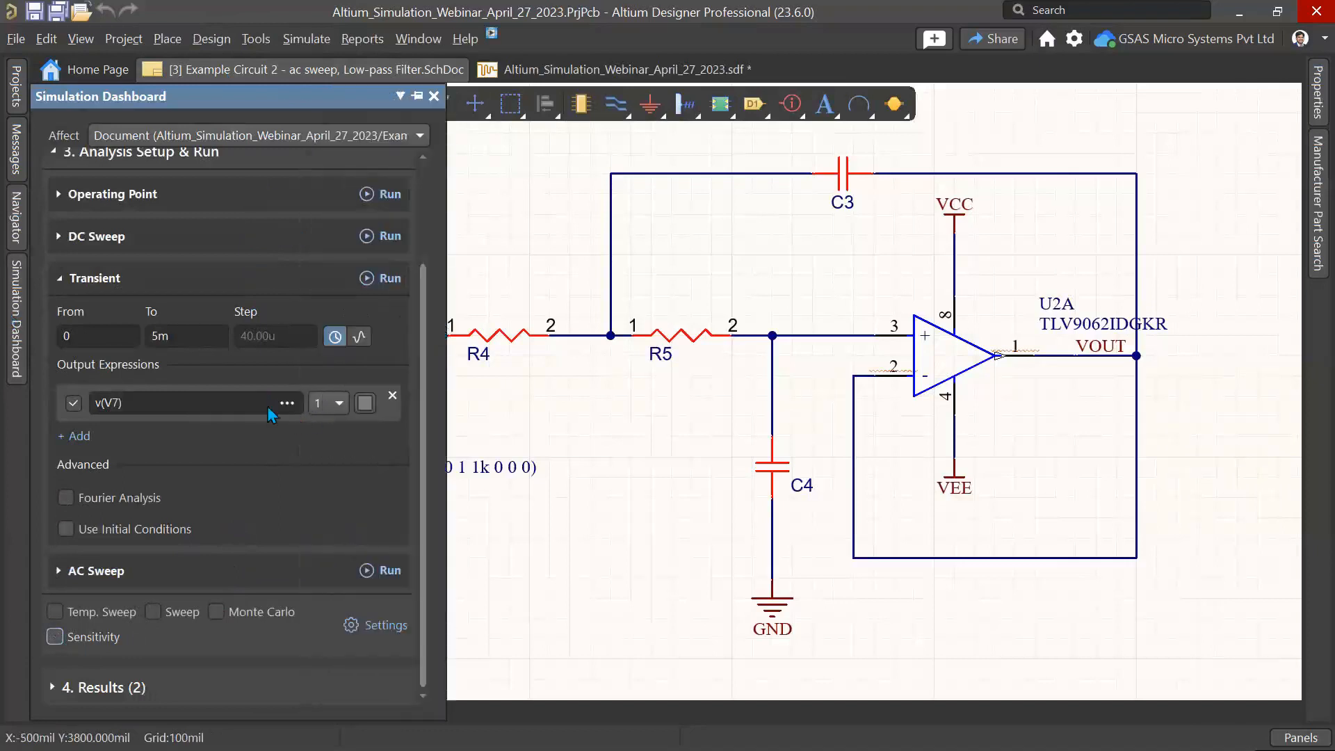
scroll(267, 406, up, 3)
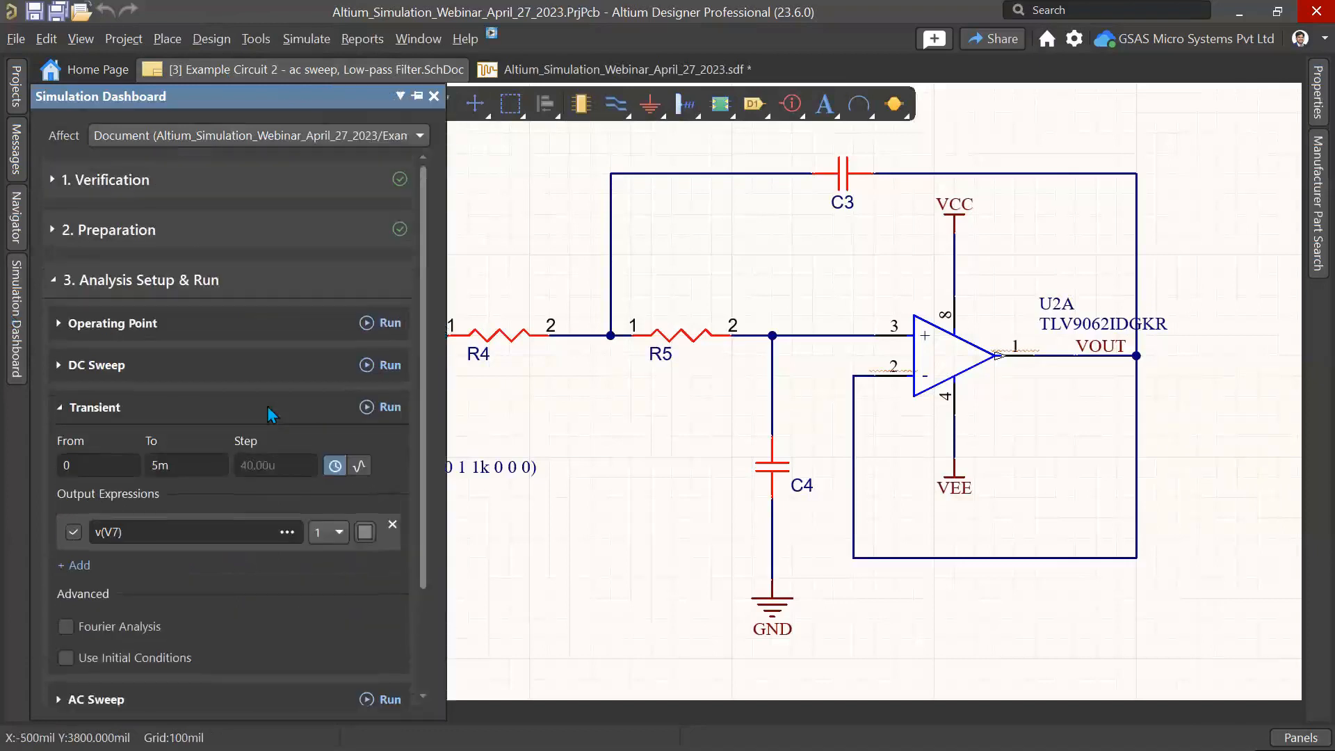
Step: Place a voltage probe on the VOUT net from the Preparation probes section
click(88, 234)
click(76, 468)
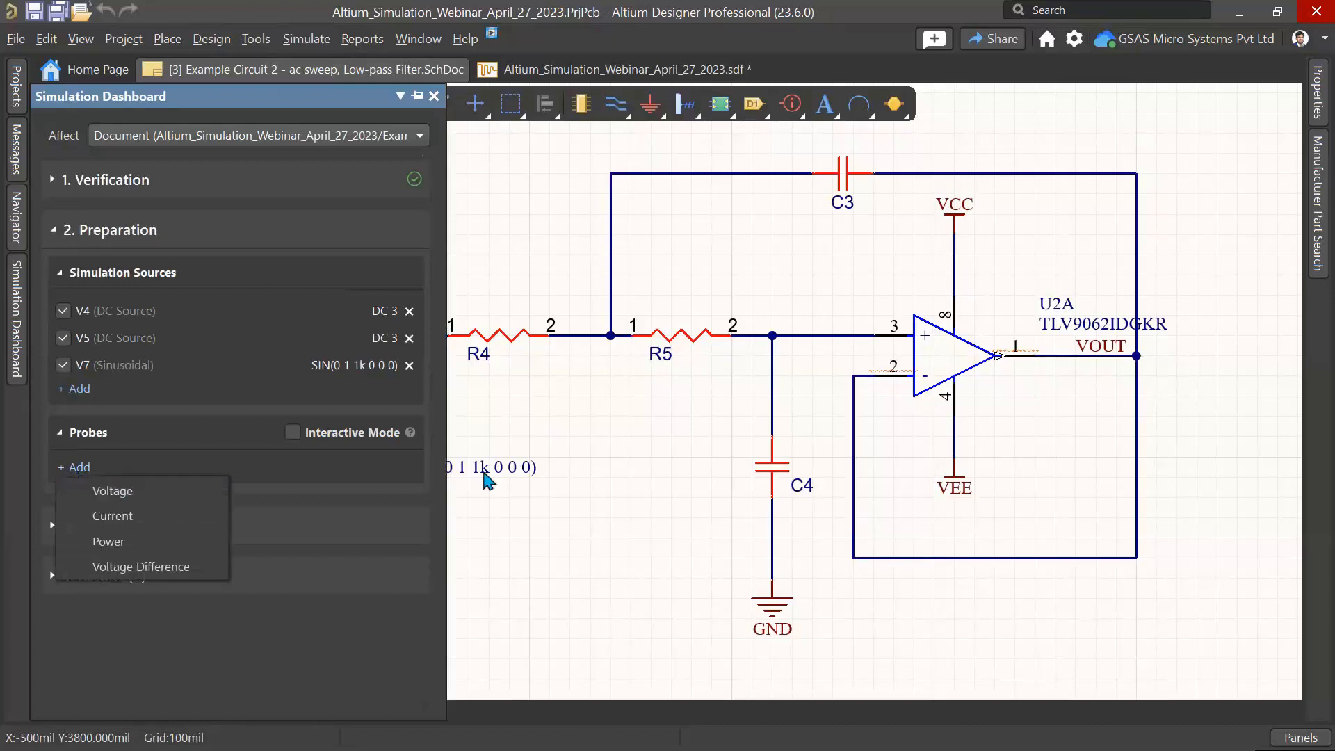
ctrl+scroll(1006, 407, up, 1)
click(1152, 351)
right_click(1155, 345)
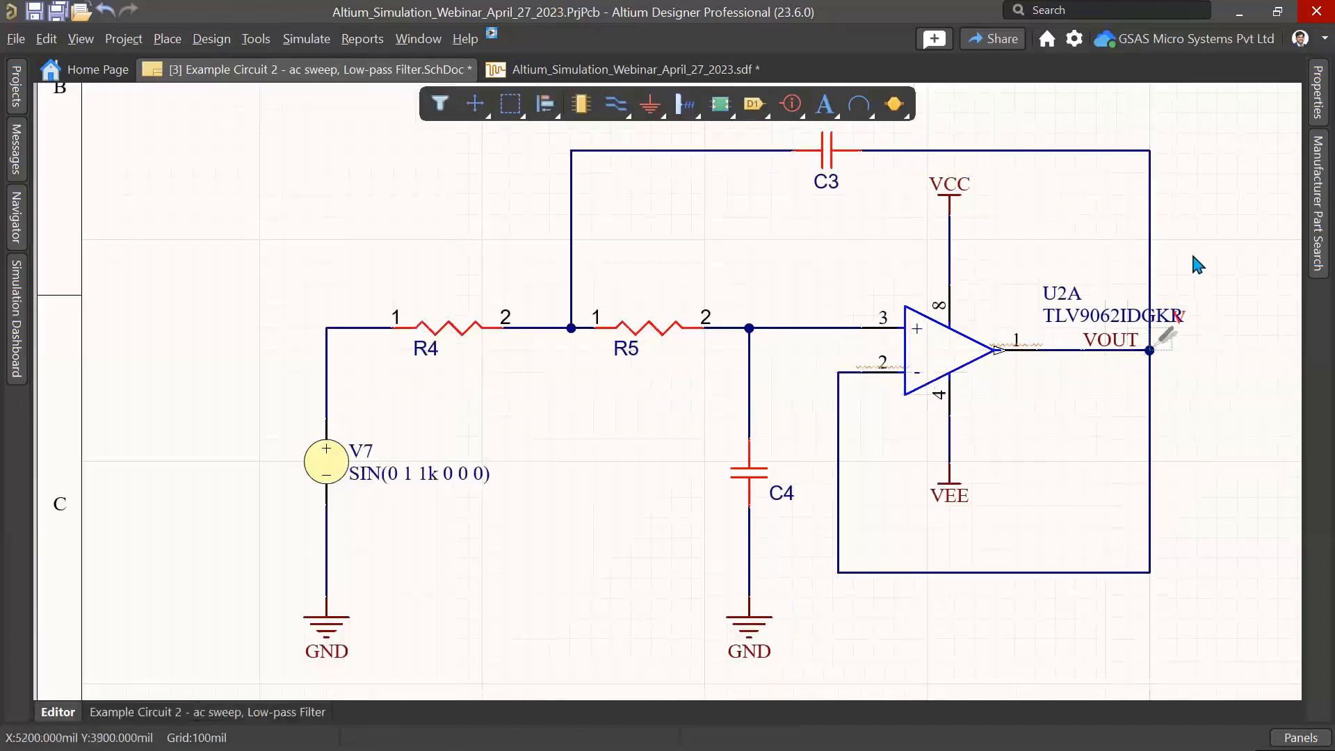
right_click(1196, 264)
Step: Reopen the Simulation Dashboard and rerun the Transient analysis to plot the VOUT probe voltage
click(306, 39)
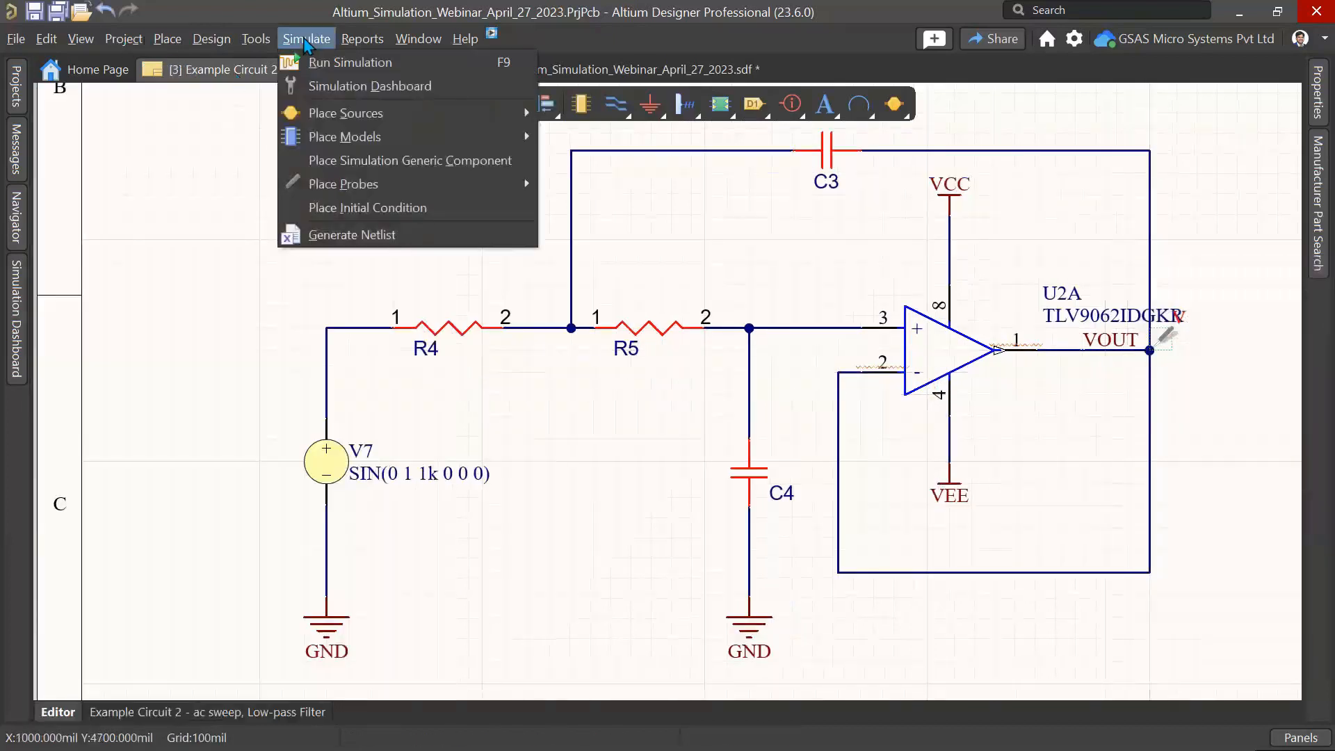
click(15, 308)
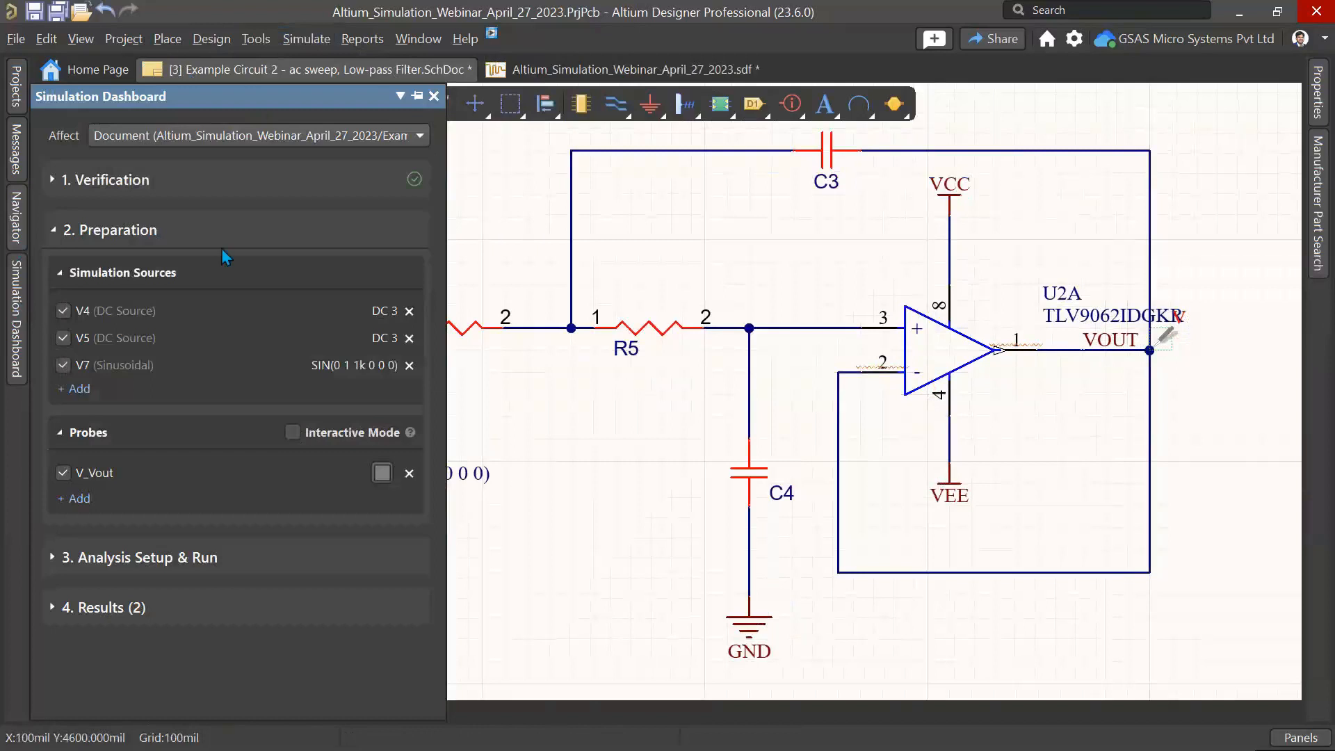
click(99, 560)
click(392, 411)
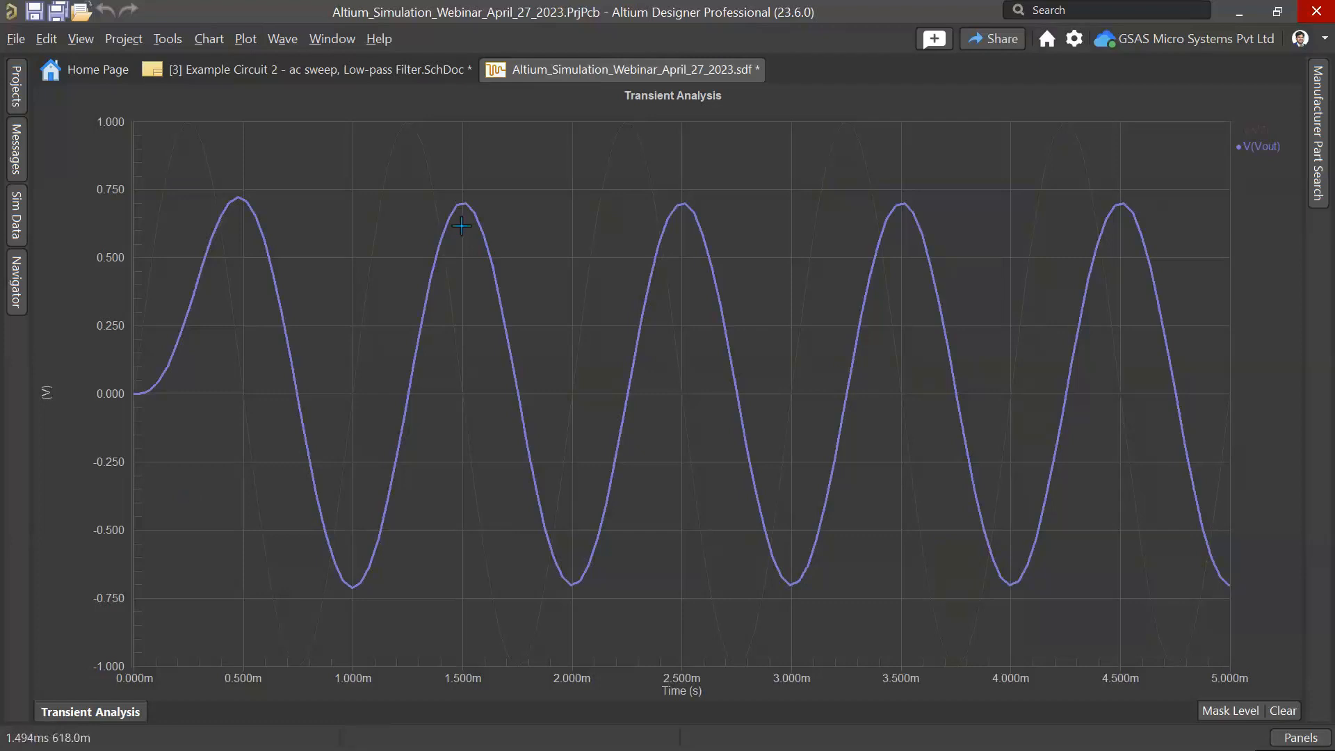
Step: Expand the AC Sweep setup to review its frequency range, points per decade and output expressions
click(303, 69)
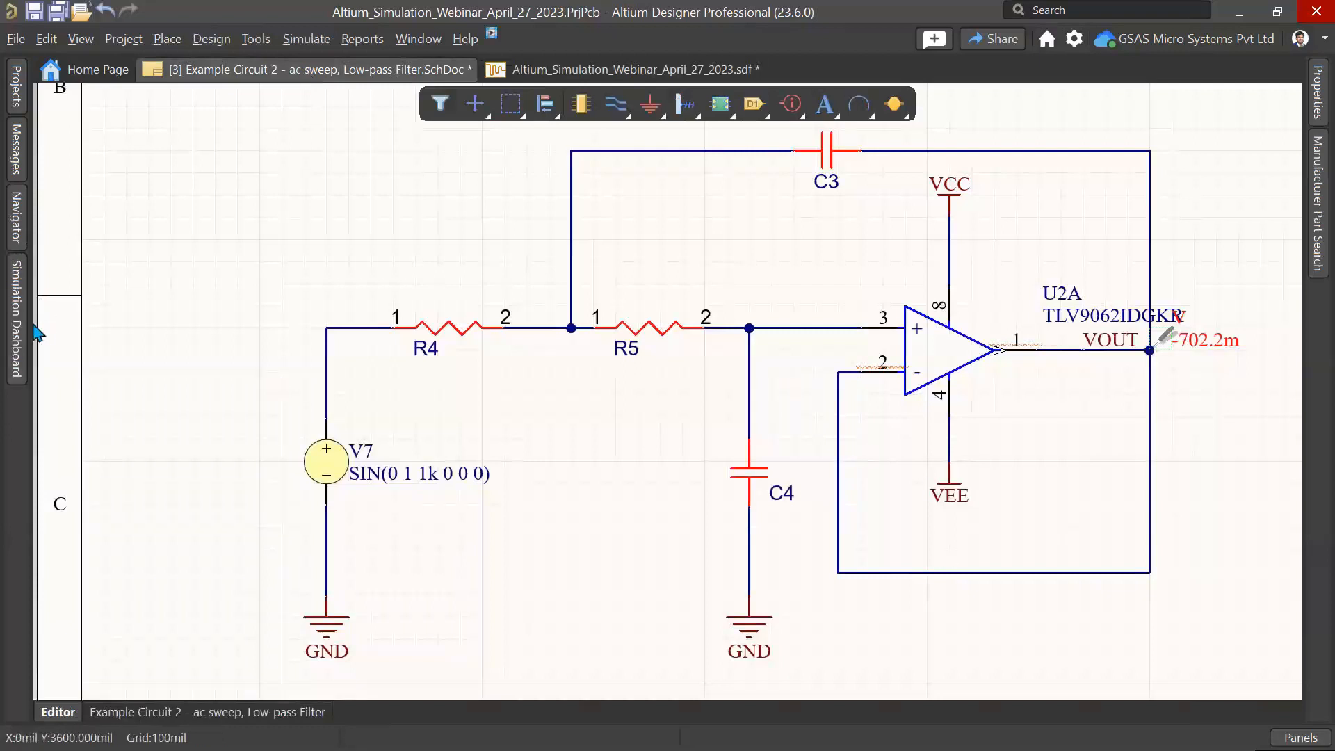
mouse_move(26, 326)
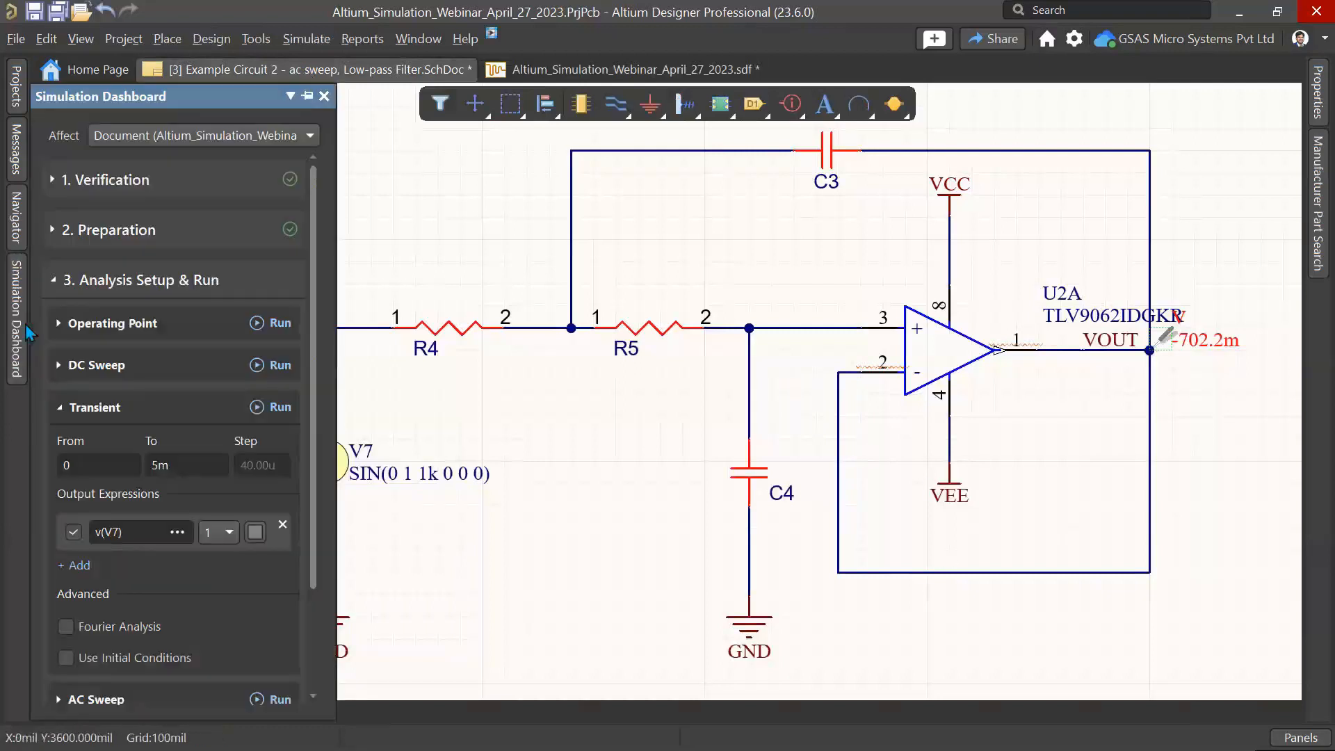
scroll(176, 441, down, 1)
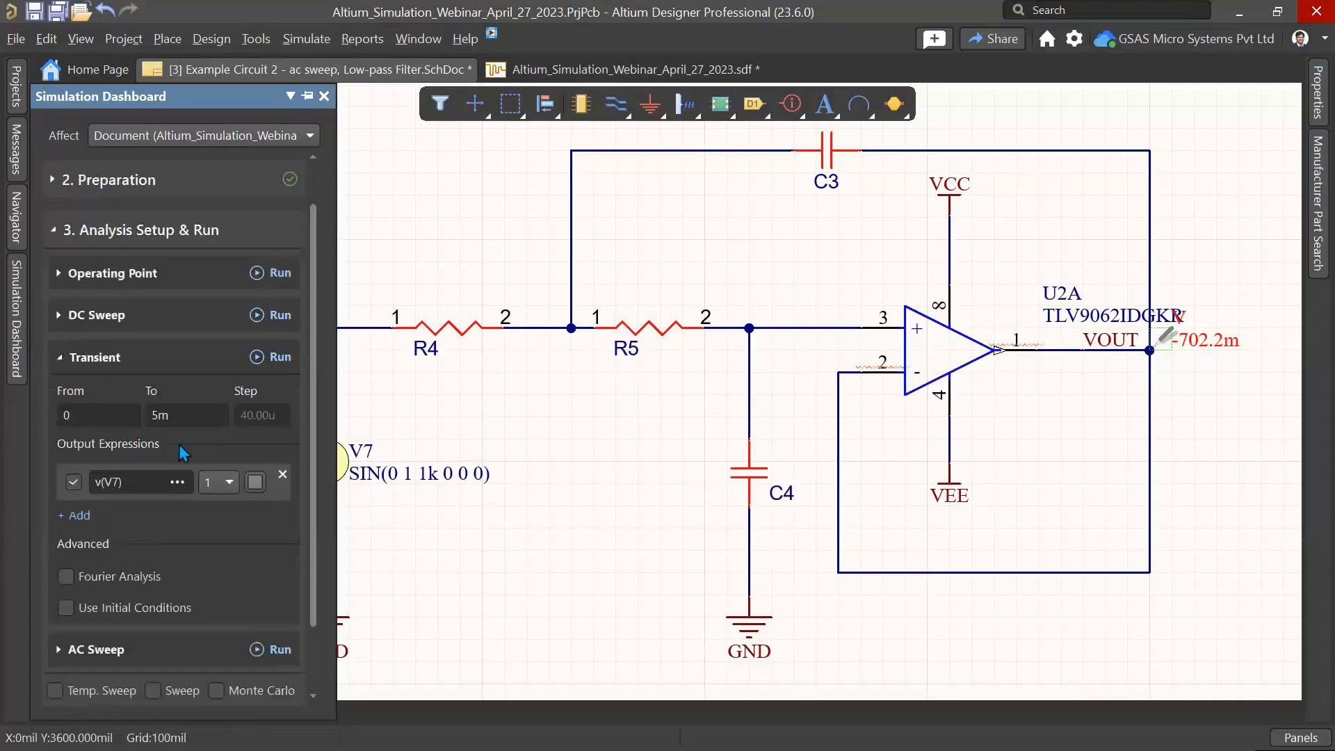
scroll(178, 444, down, 2)
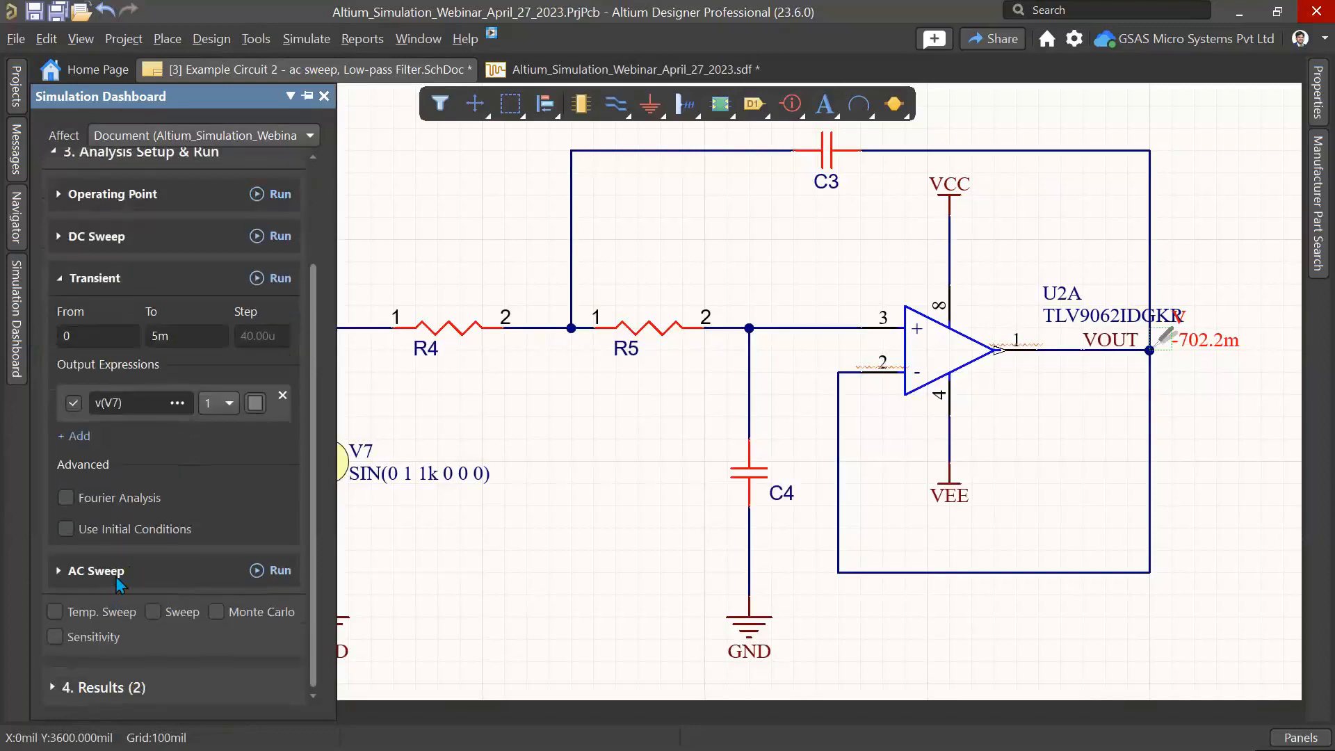
click(115, 576)
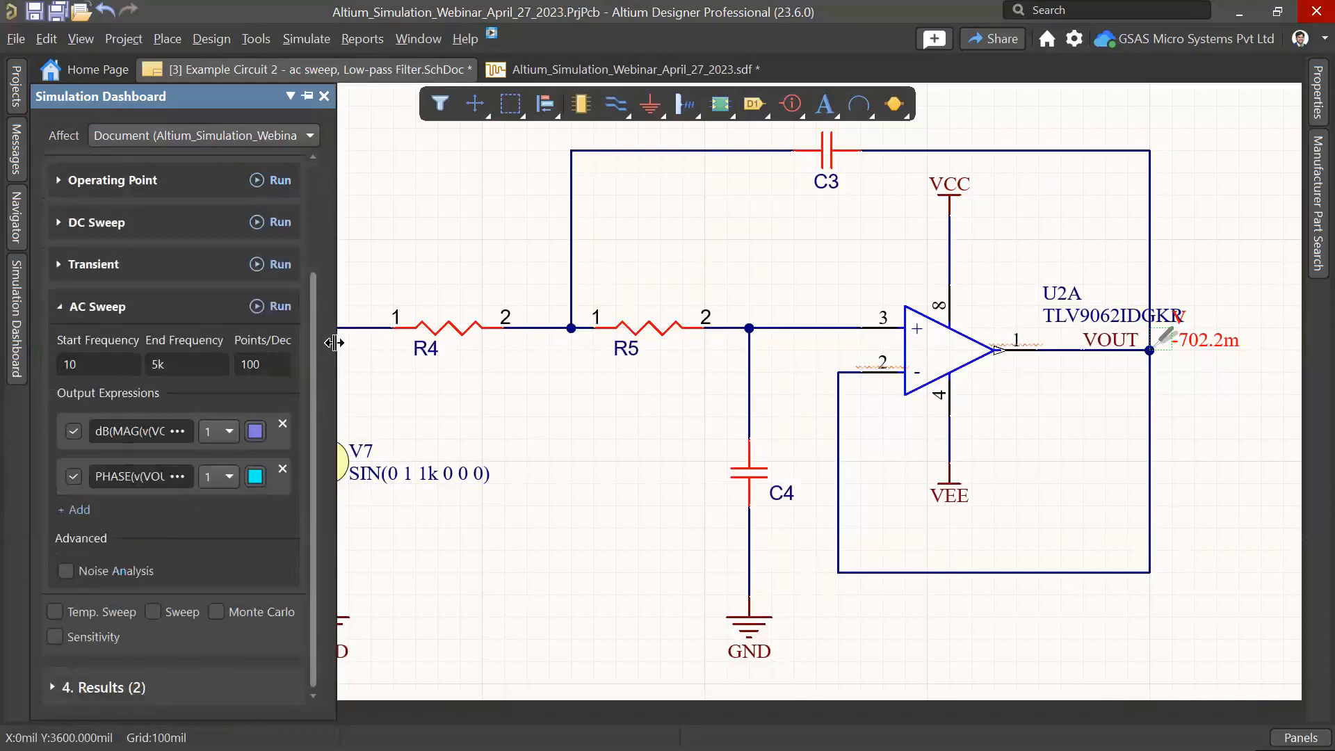
drag(337, 342, 477, 341)
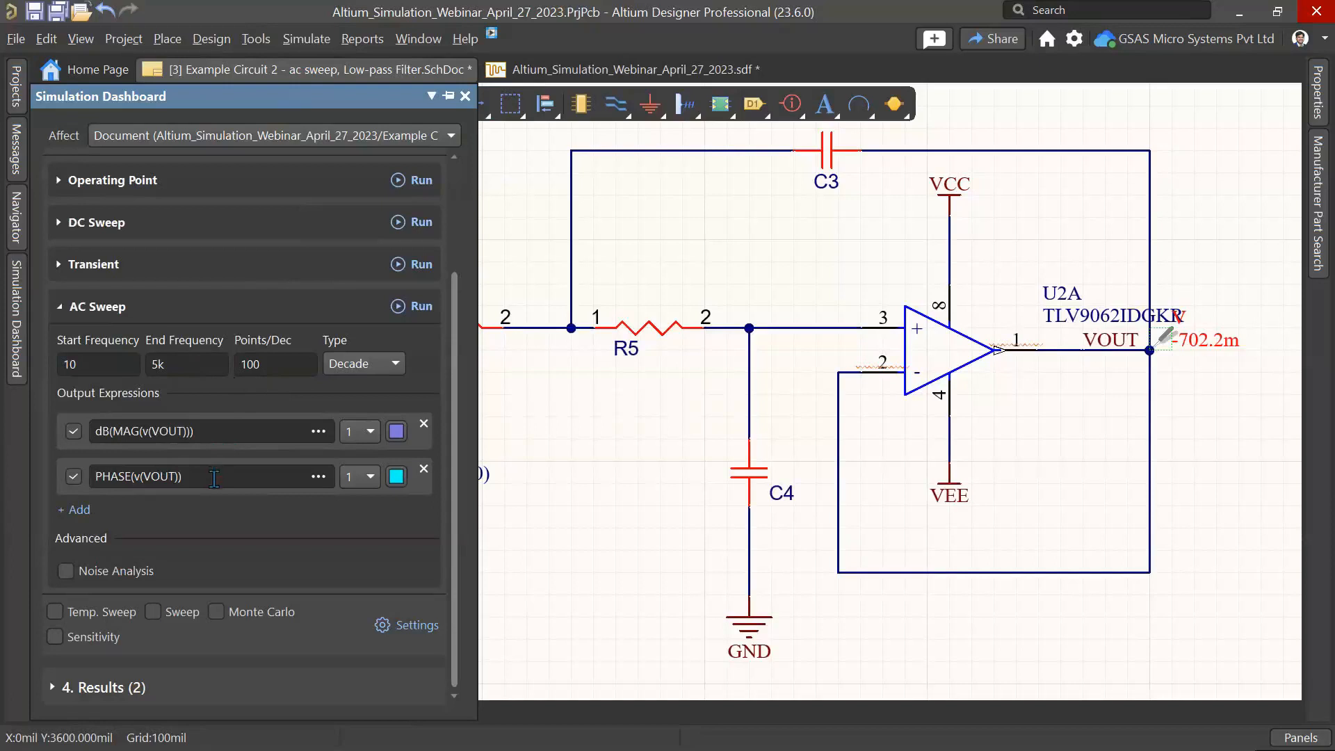
click(392, 428)
click(391, 427)
Step: Delete the voltage probe from the VOUT net
right_drag(1131, 448, 983, 461)
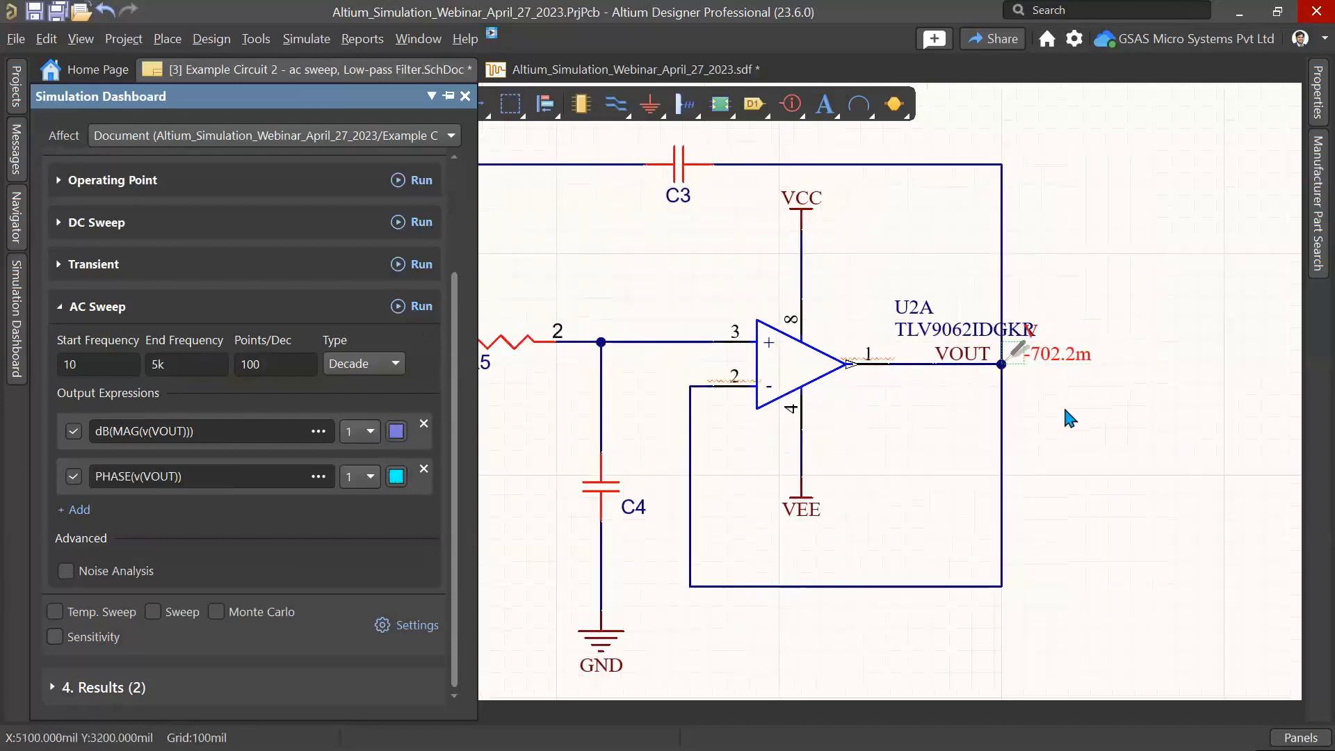
click(1064, 404)
click(1013, 351)
key(Delete)
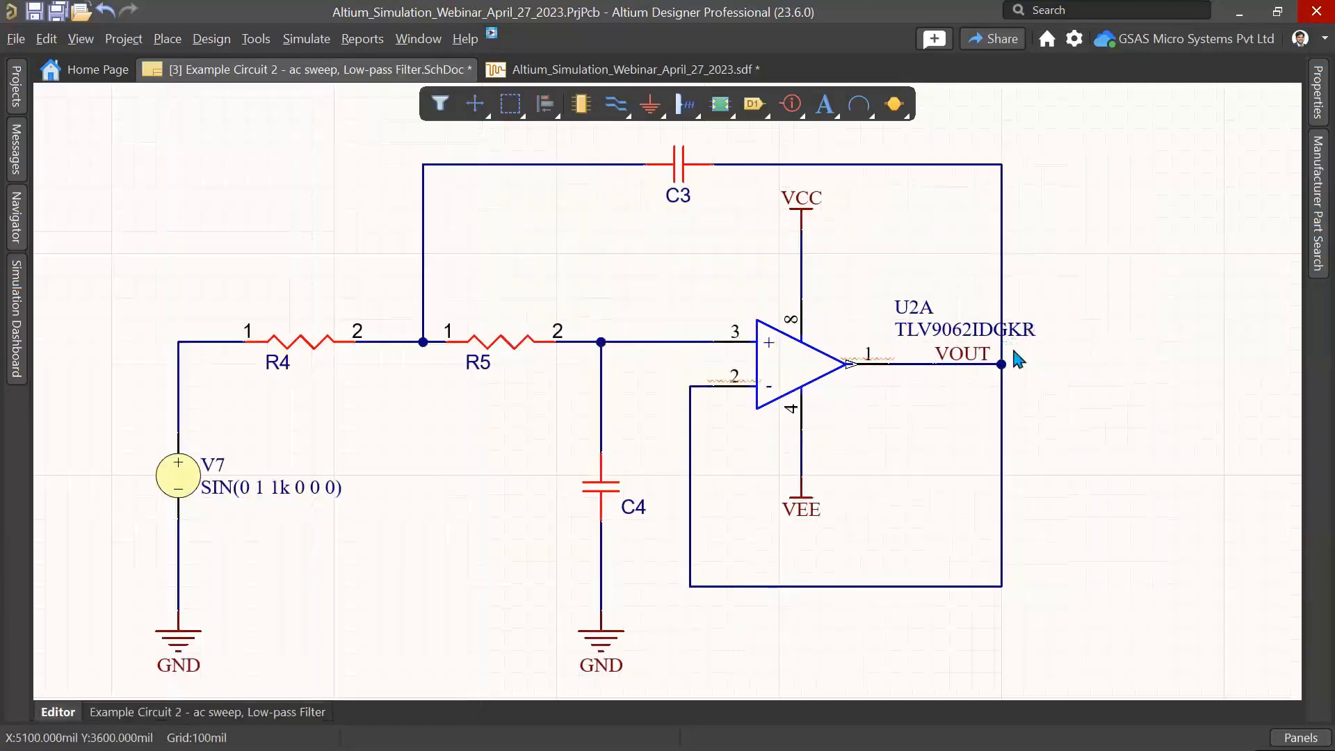
Step: Run the AC Sweep analysis and highlight the magnitude and phase traces in turn
click(24, 323)
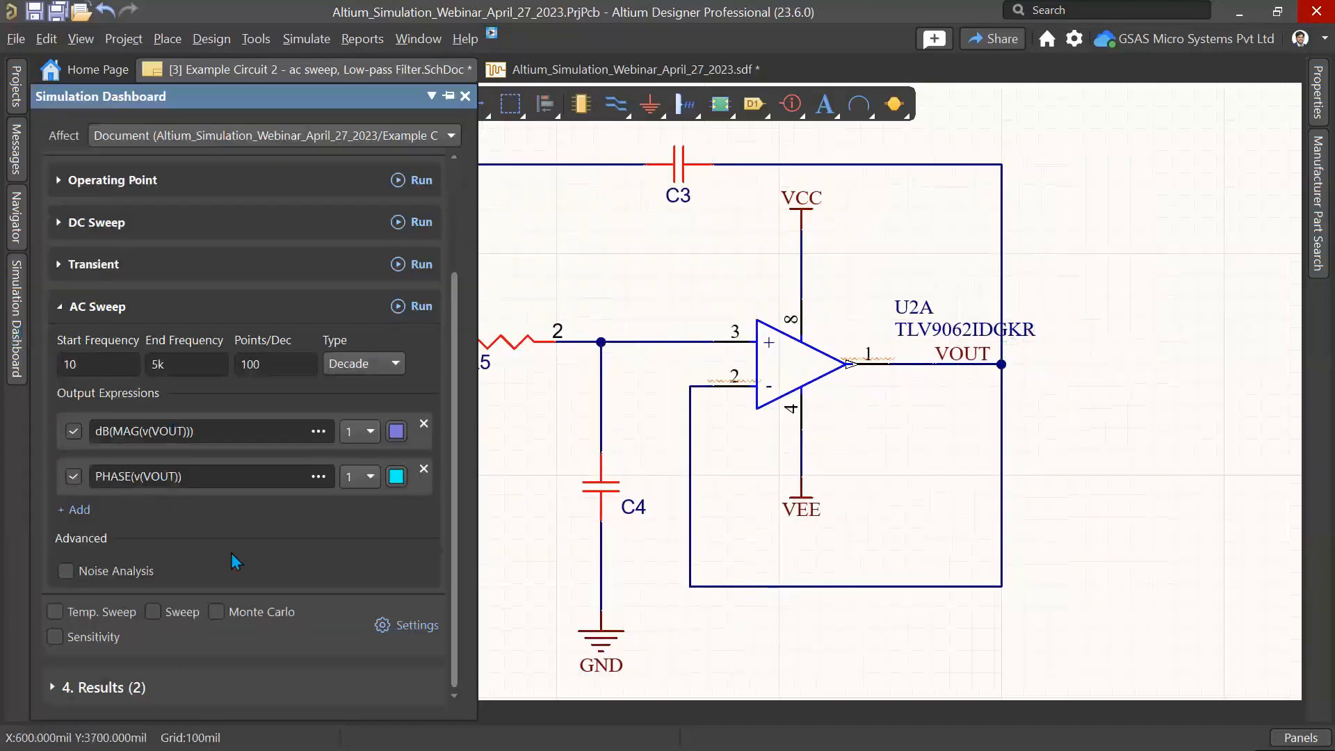
click(421, 308)
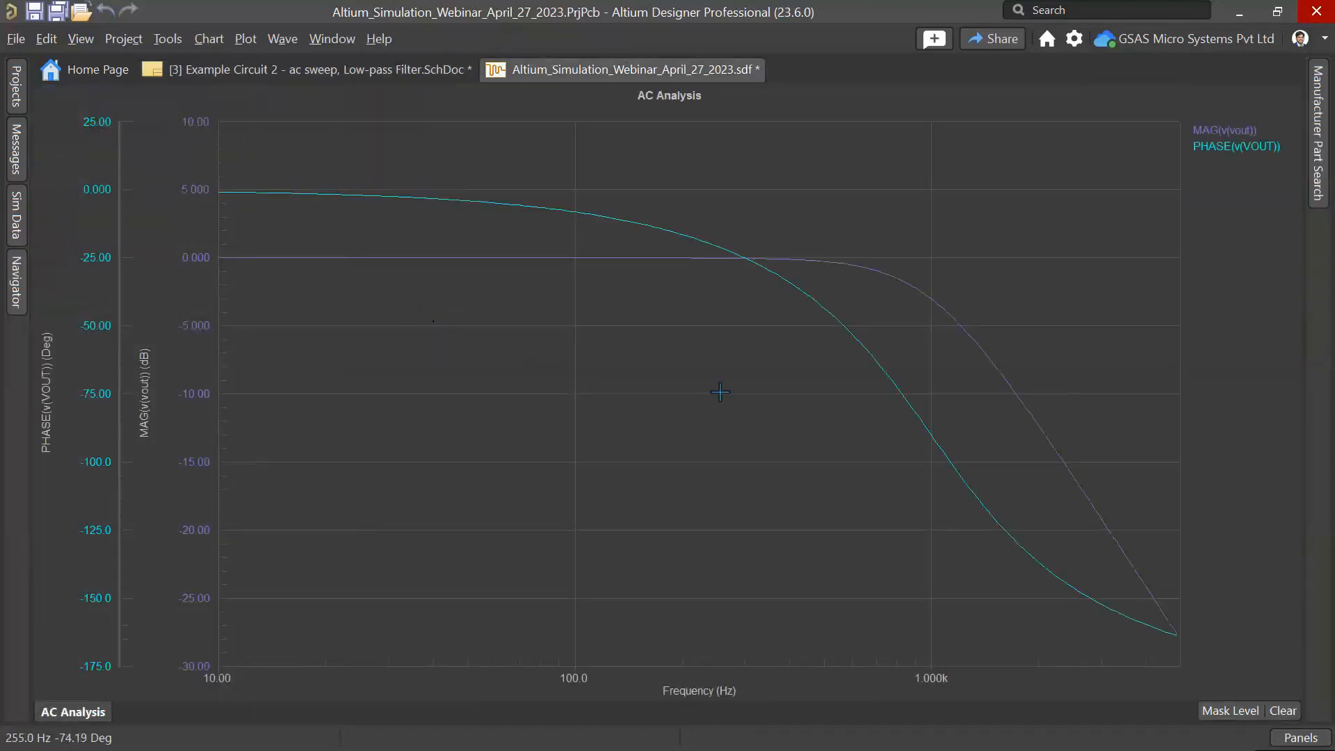
click(1235, 133)
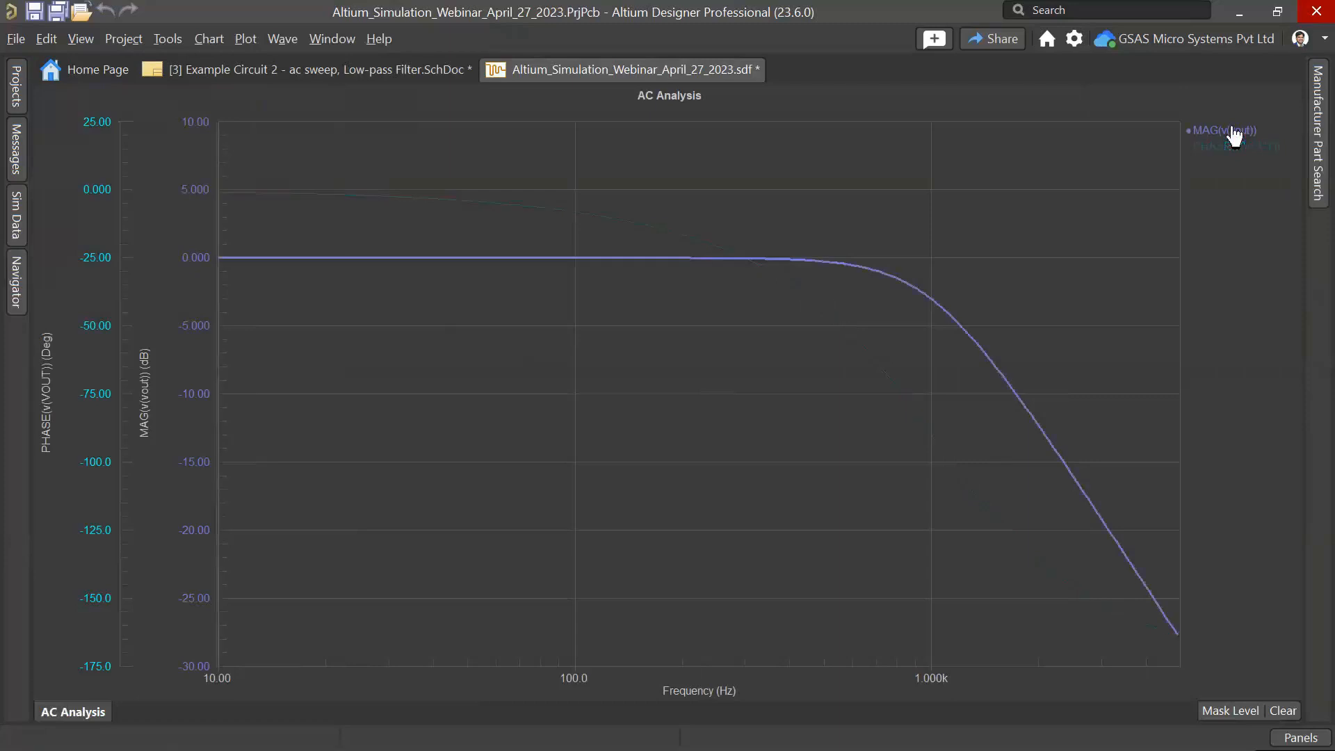
click(1231, 146)
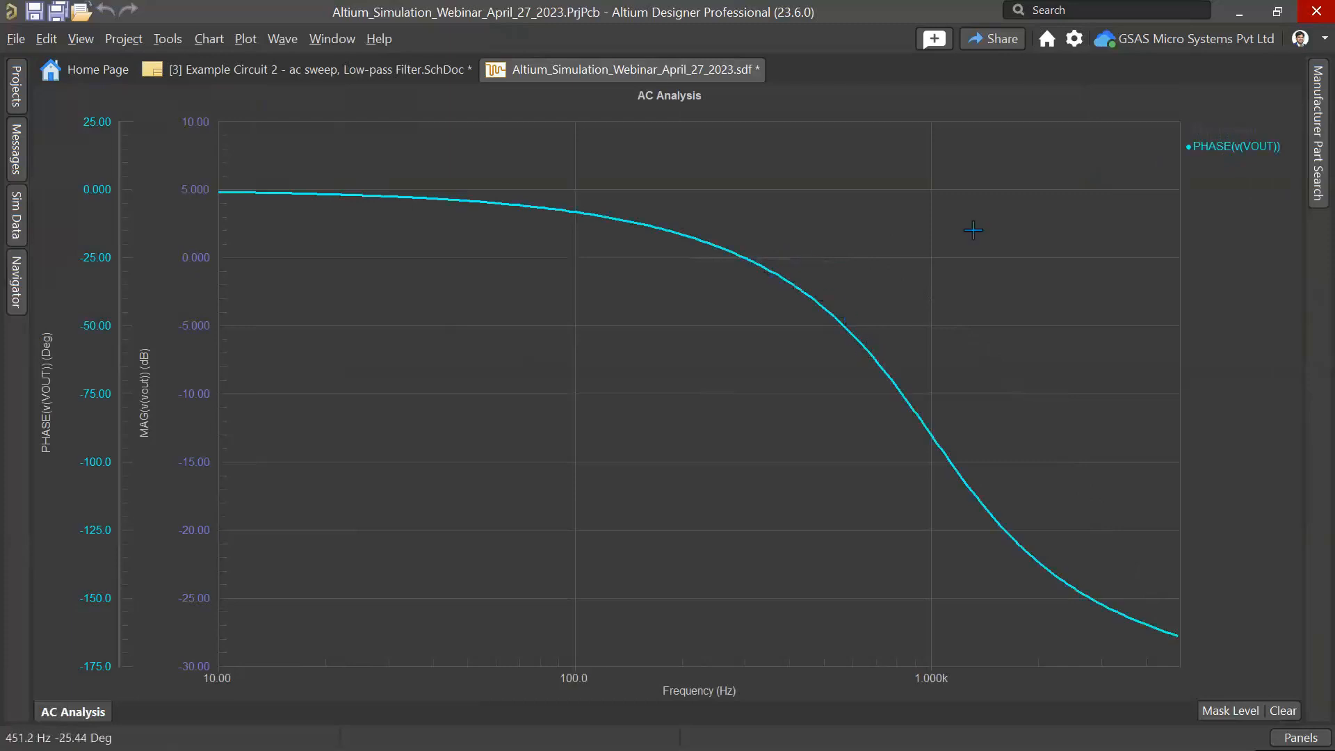
click(1242, 145)
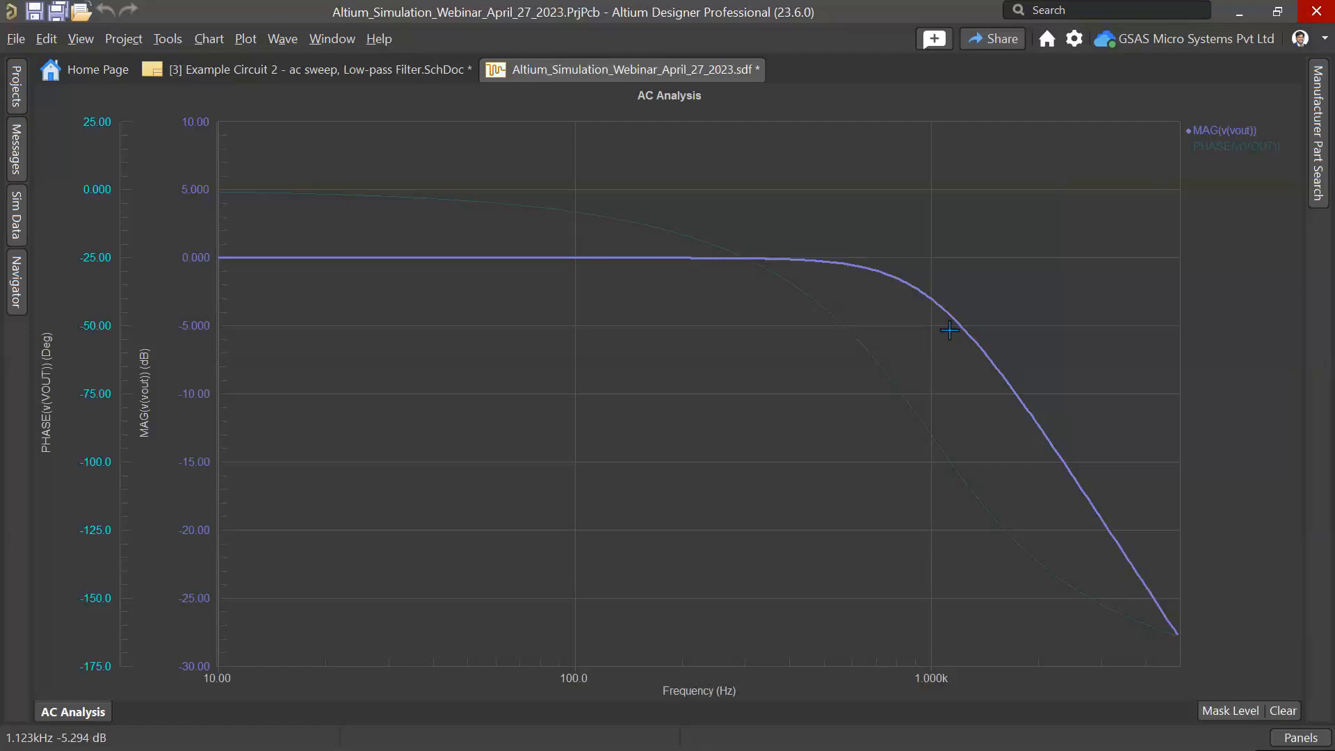
Step: Add measurement cursor A to the magnitude trace and move it to about 1 kHz
right_click(1222, 141)
click(1220, 145)
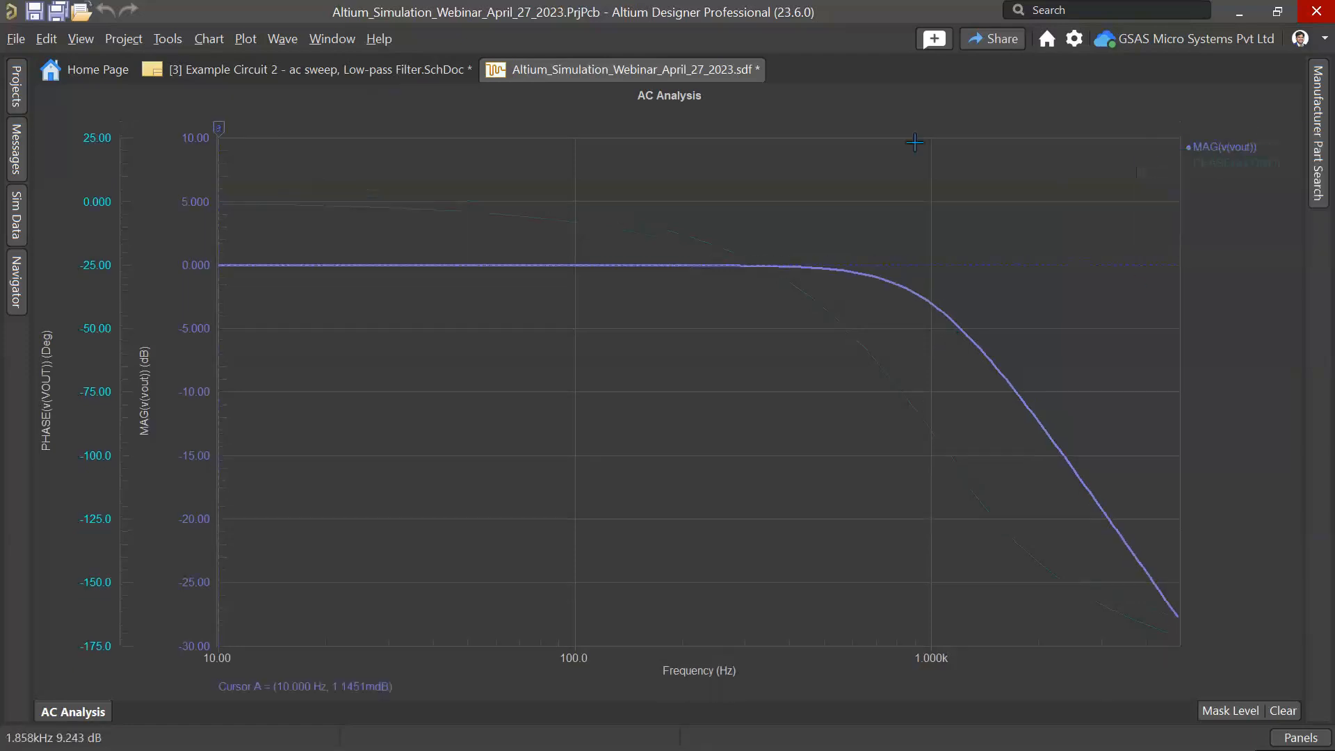
drag(220, 127, 932, 151)
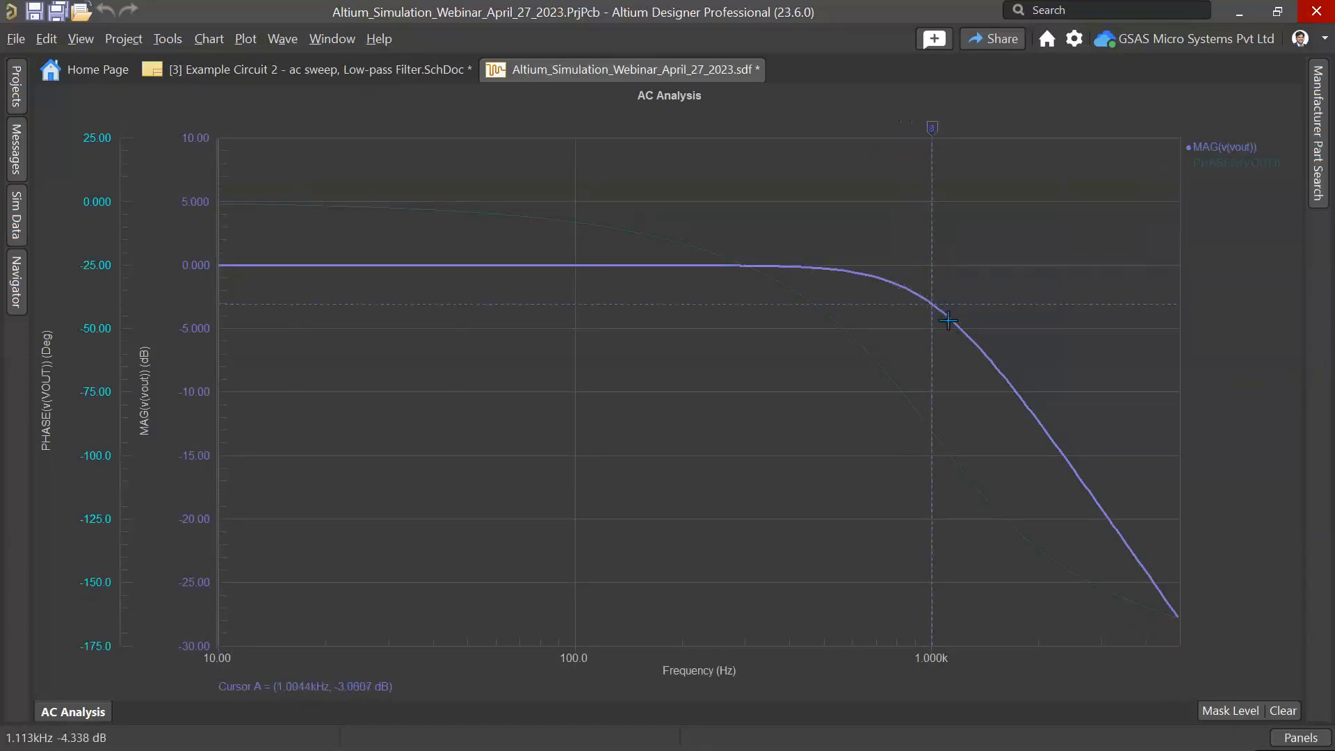
click(1221, 165)
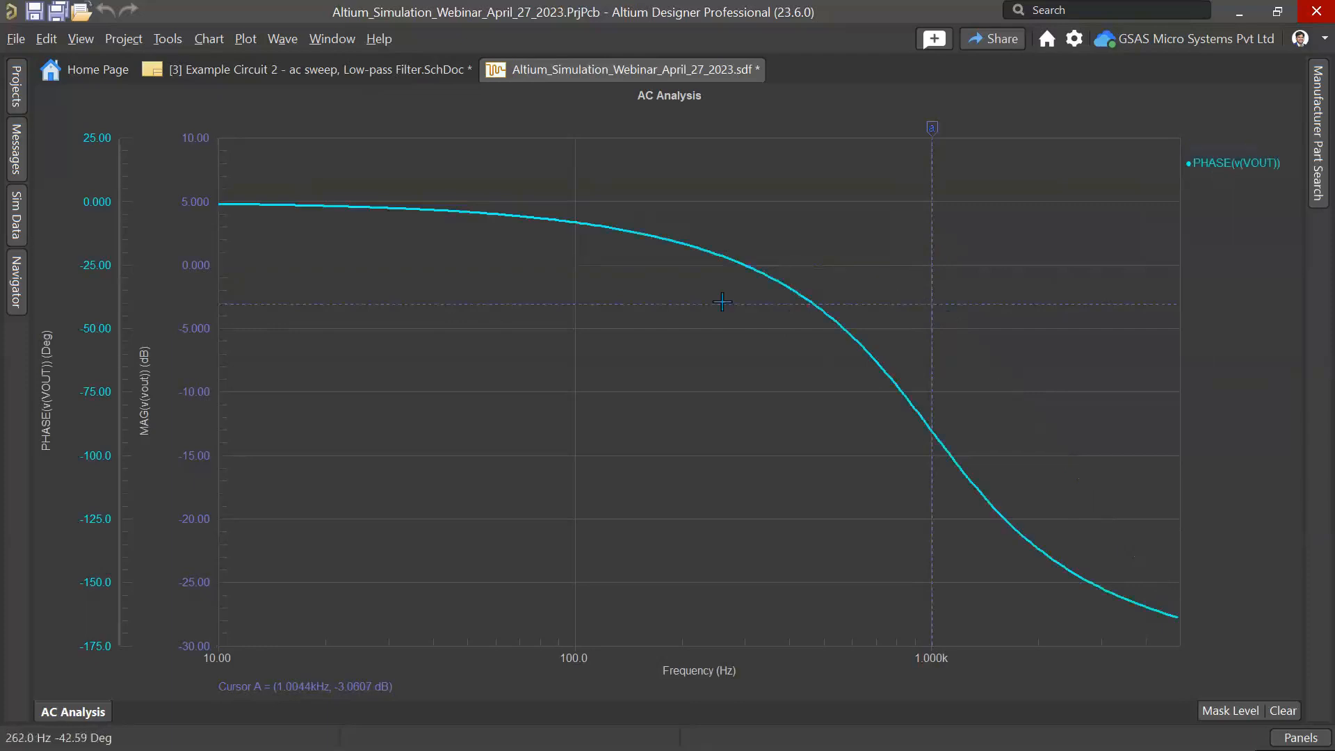
click(1222, 147)
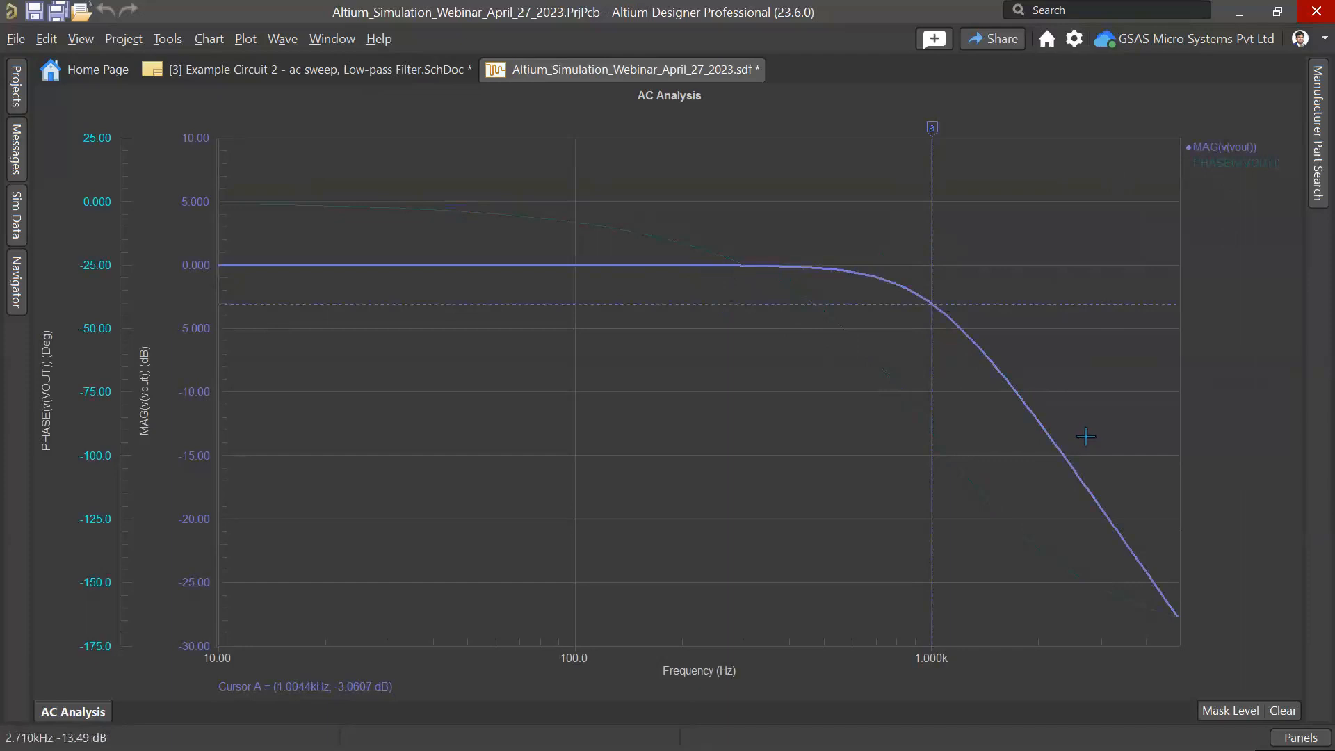
Step: Set cursor A's Y value to -3 in the Sim Data panel's measurement cursors
click(17, 226)
click(300, 393)
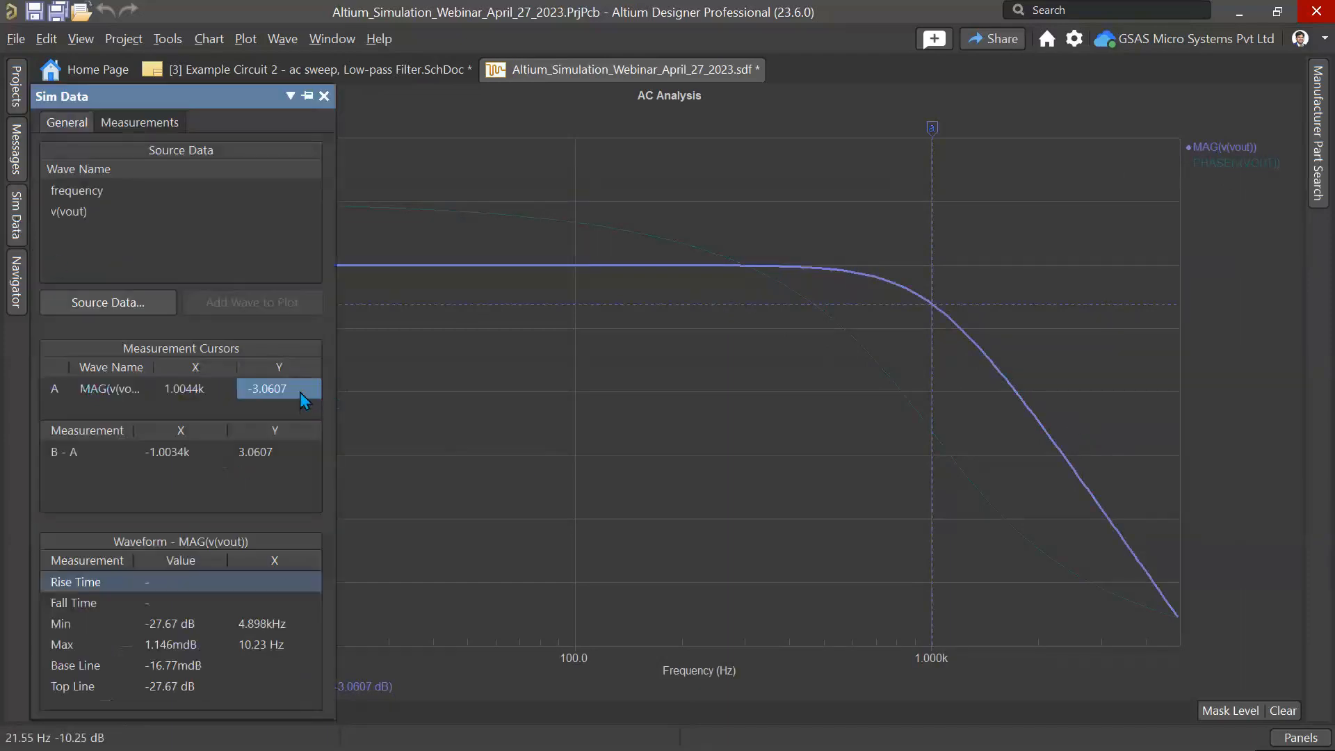
click(290, 451)
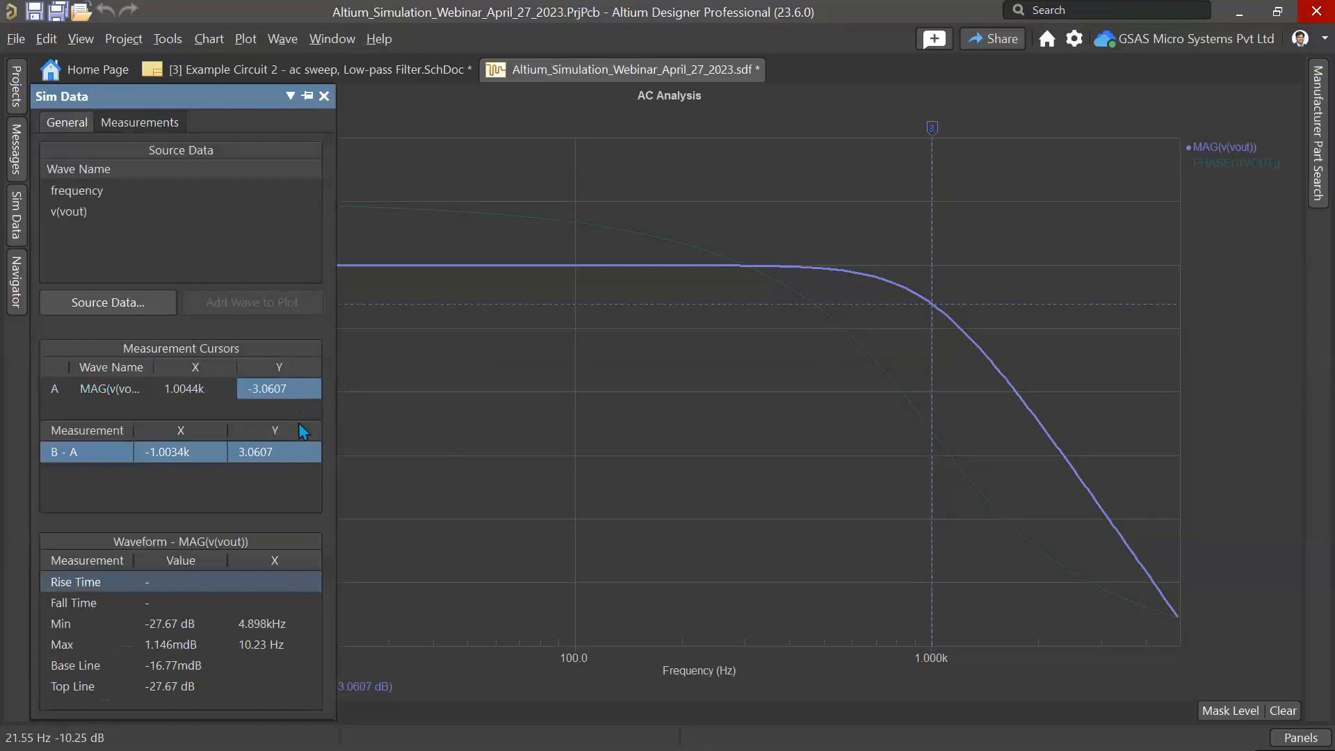
click(304, 390)
text(-3)
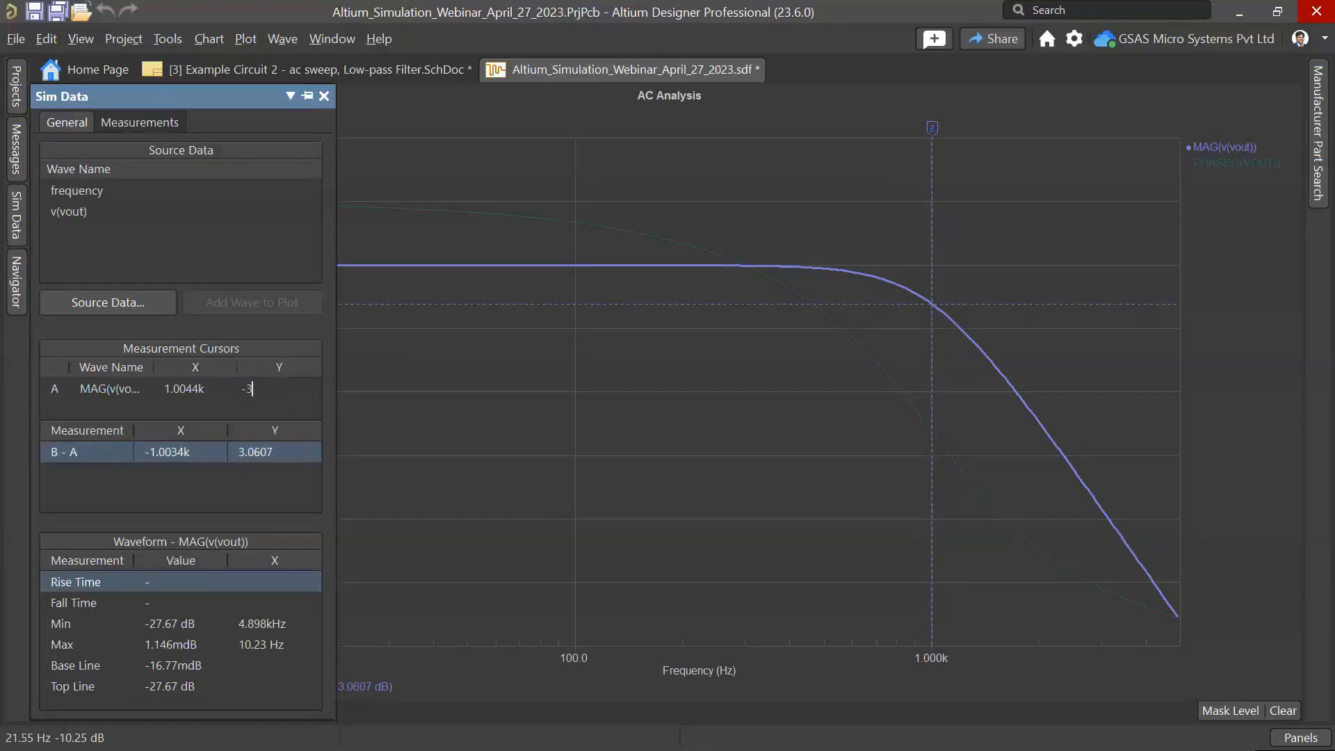
key(Return)
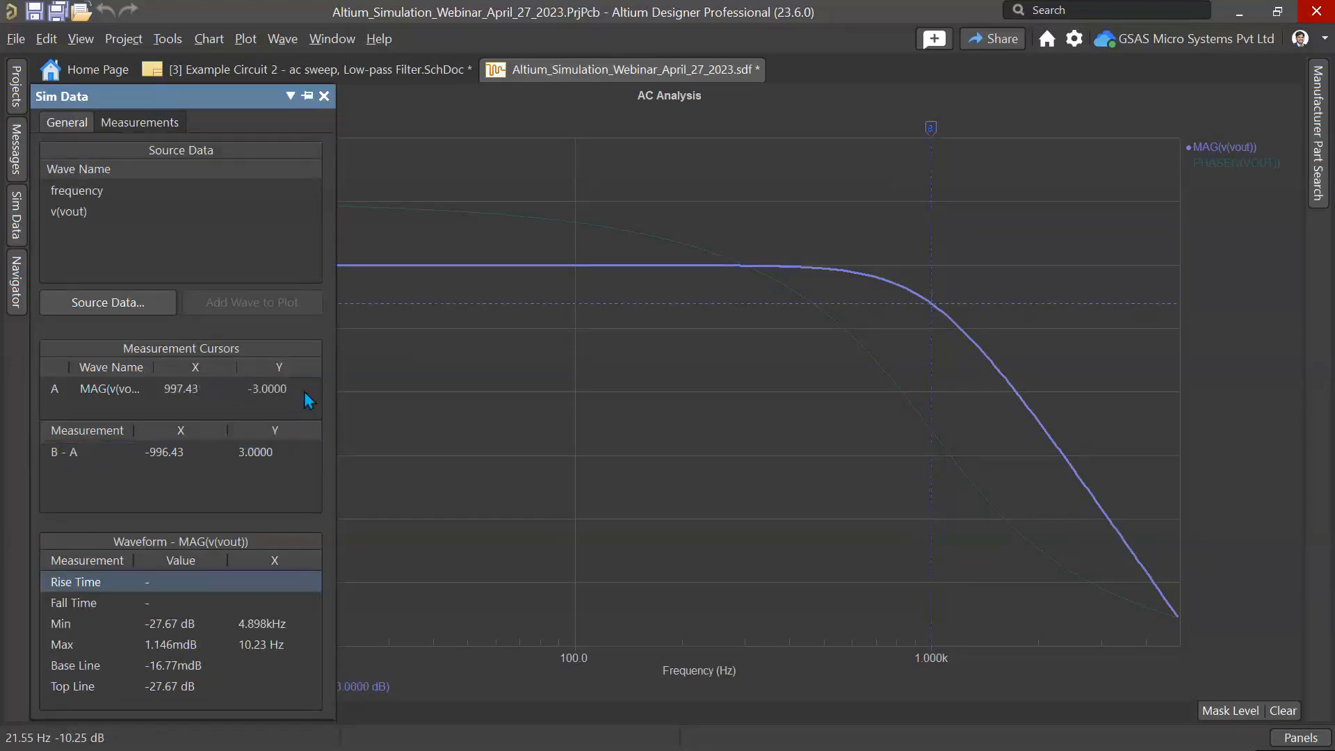
click(1210, 148)
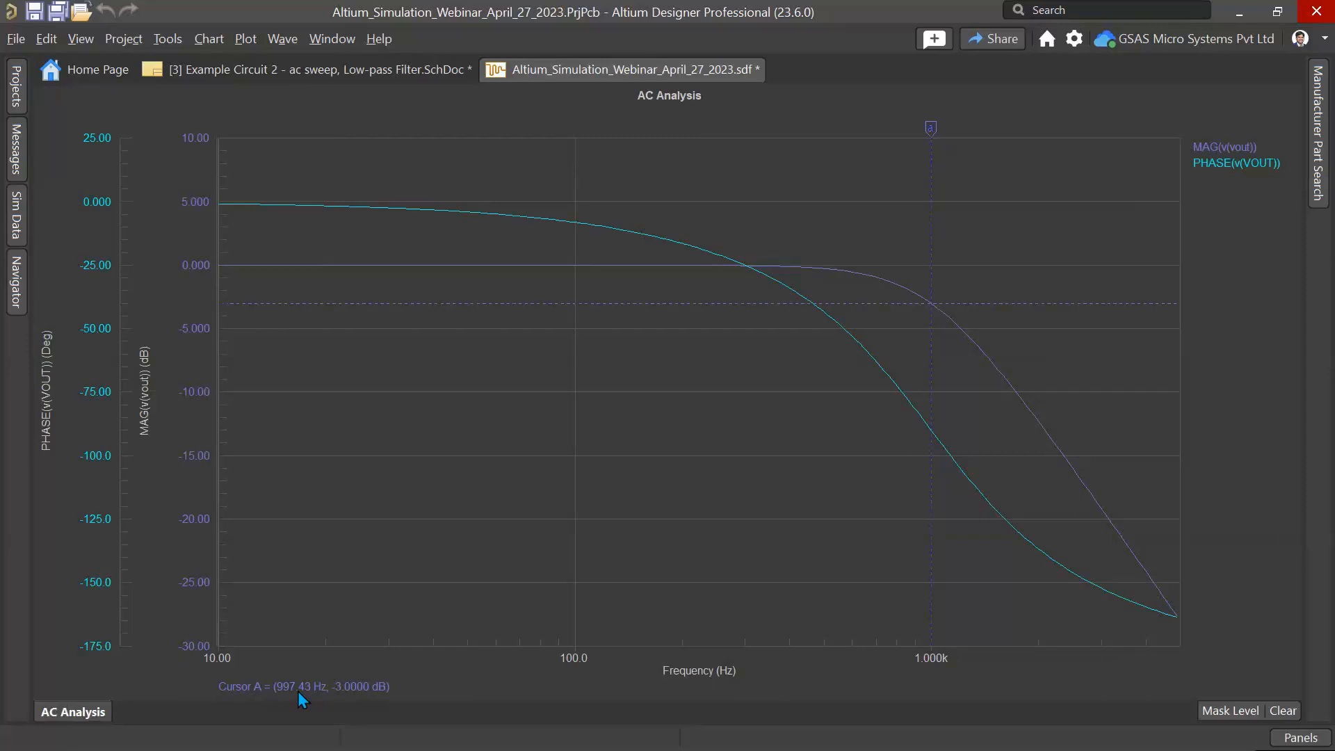
Step: Return to the schematic and reopen the Simulation Dashboard
click(275, 76)
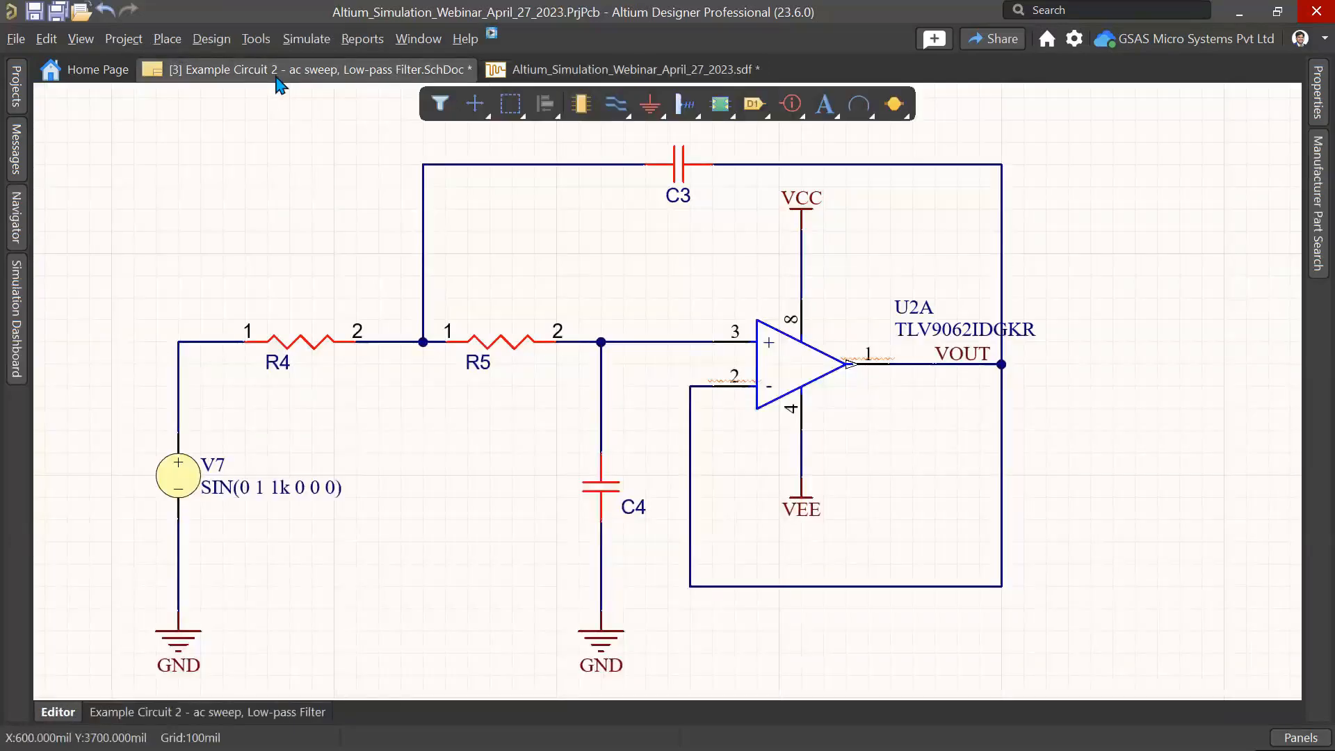
click(23, 304)
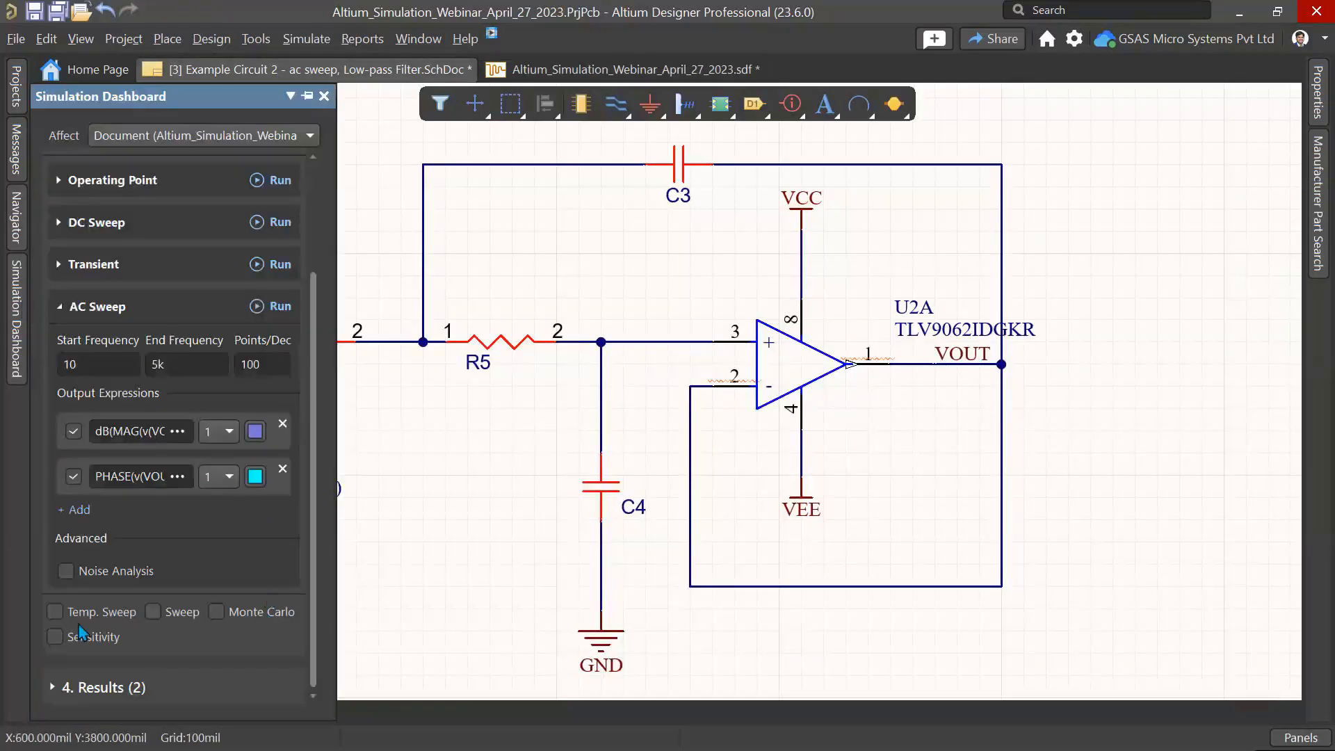
Step: Enable Sensitivity for the AC sweep and set group deviations of 0.10 for resistors and capacitors instead of custom deviations
click(56, 638)
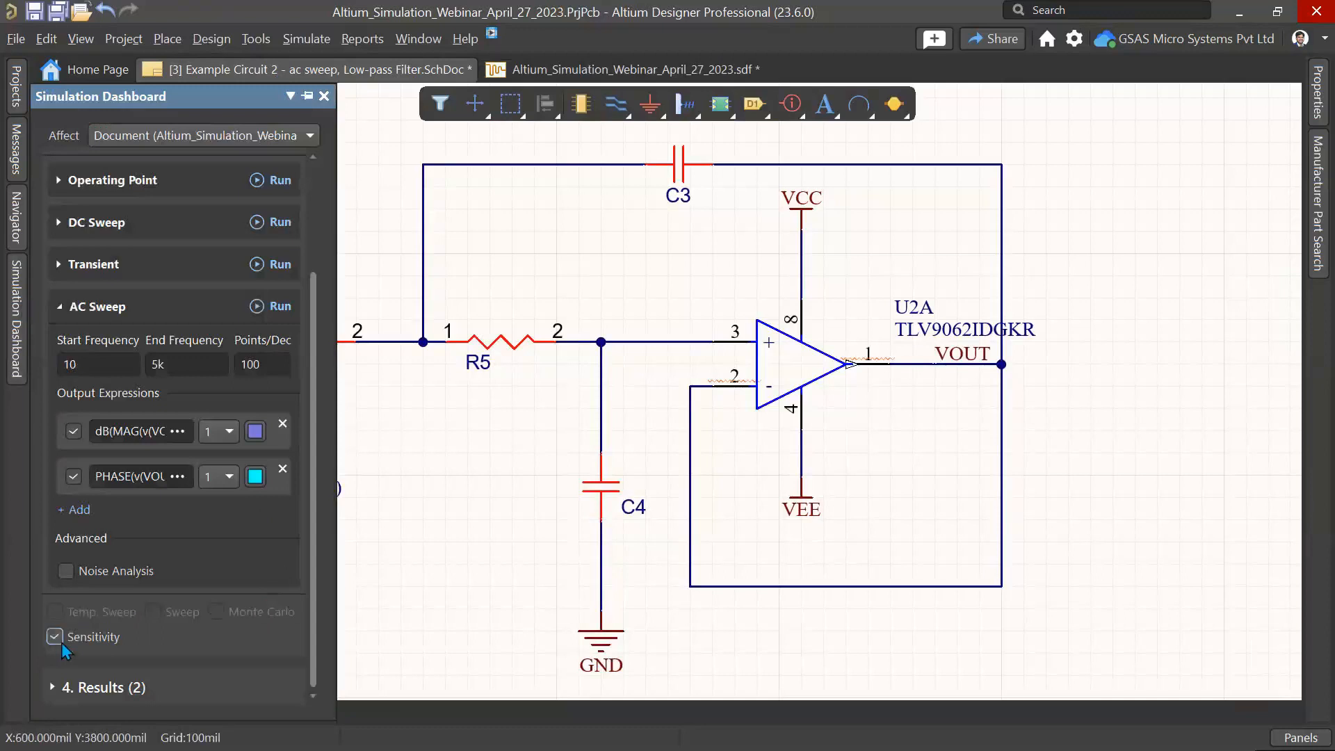
drag(517, 479, 516, 479)
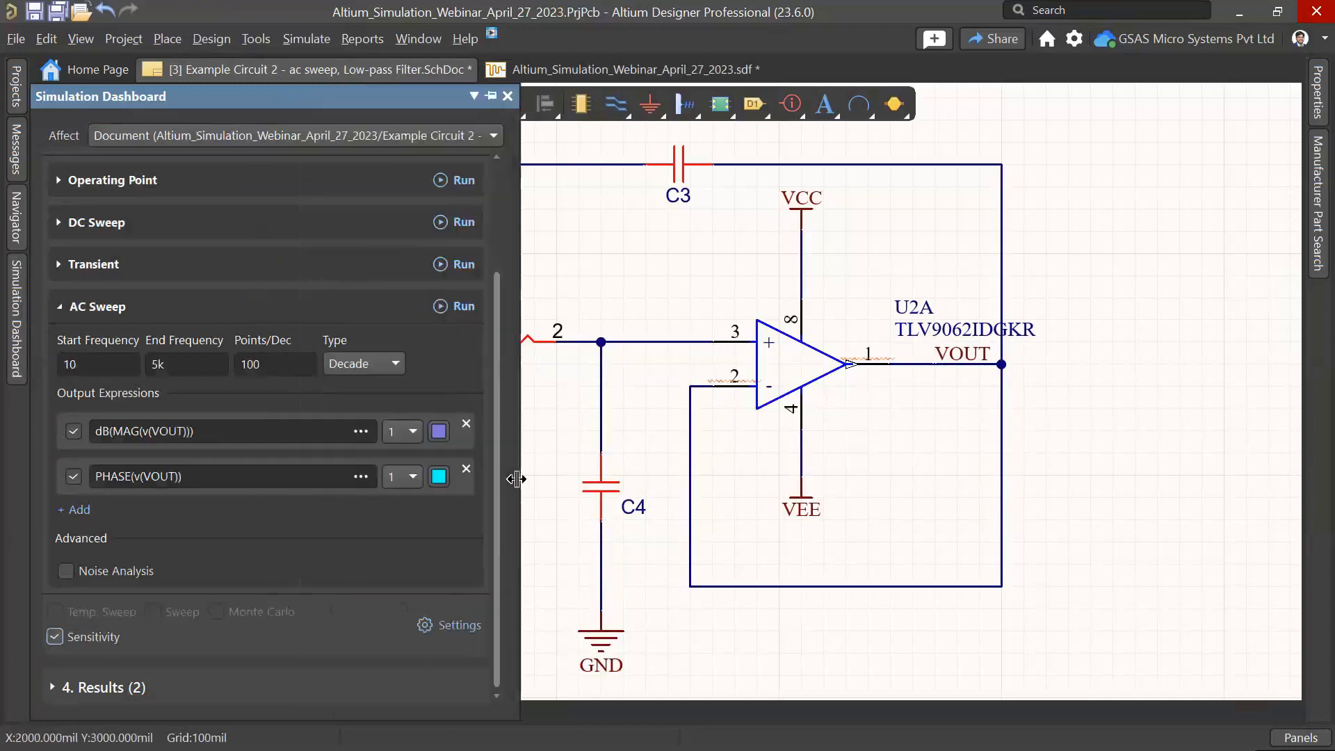
click(439, 628)
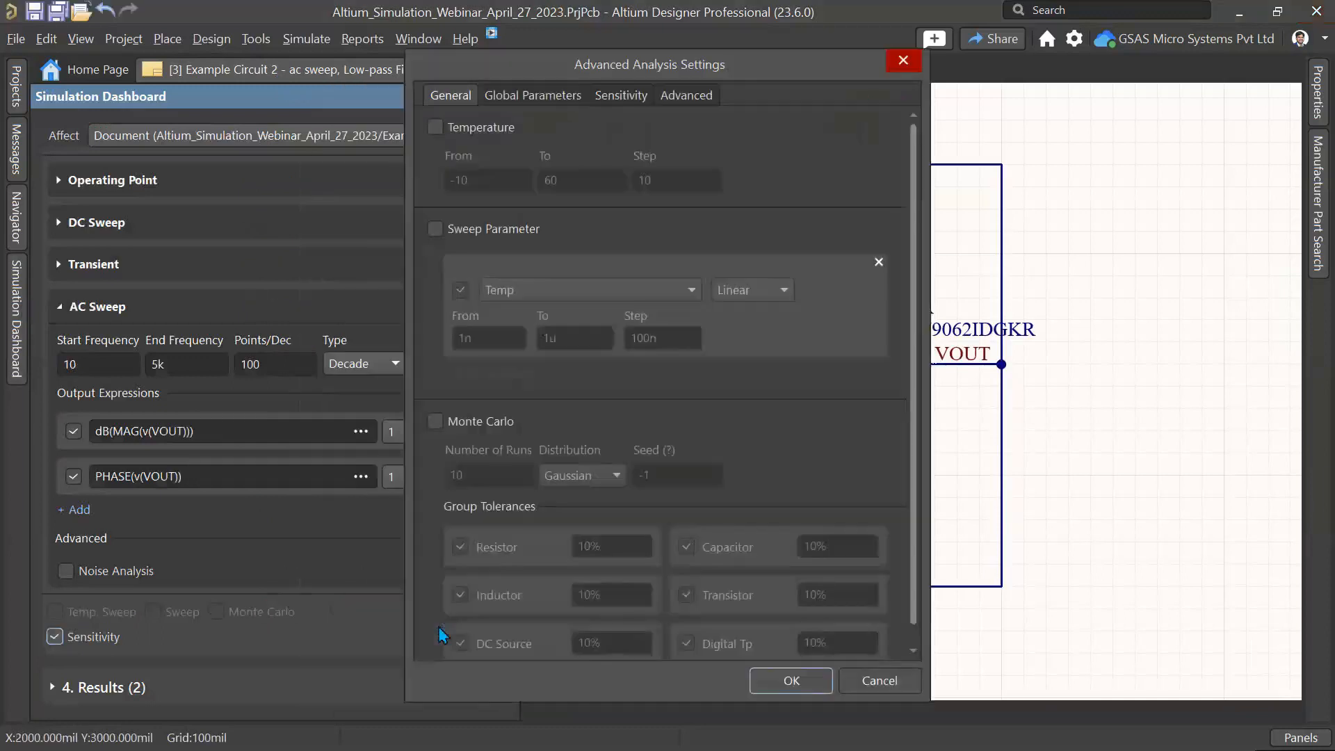
click(630, 96)
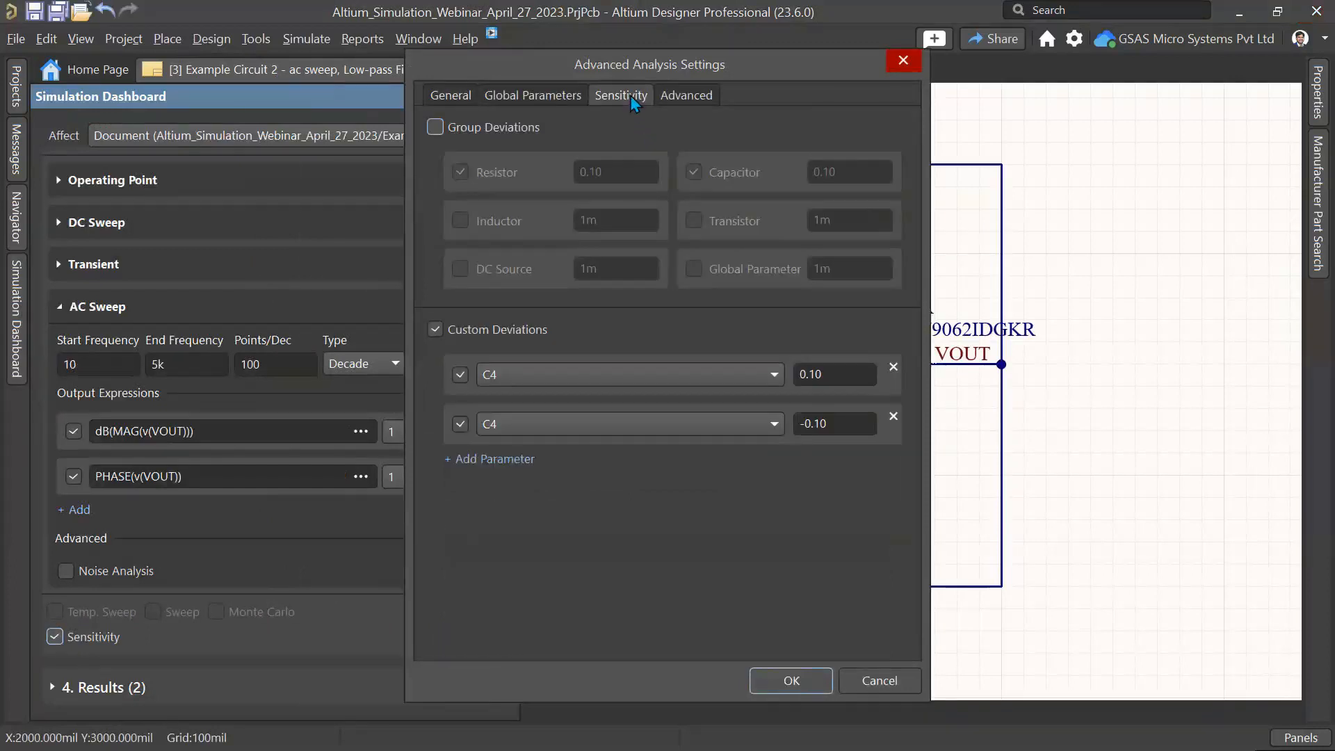
click(443, 332)
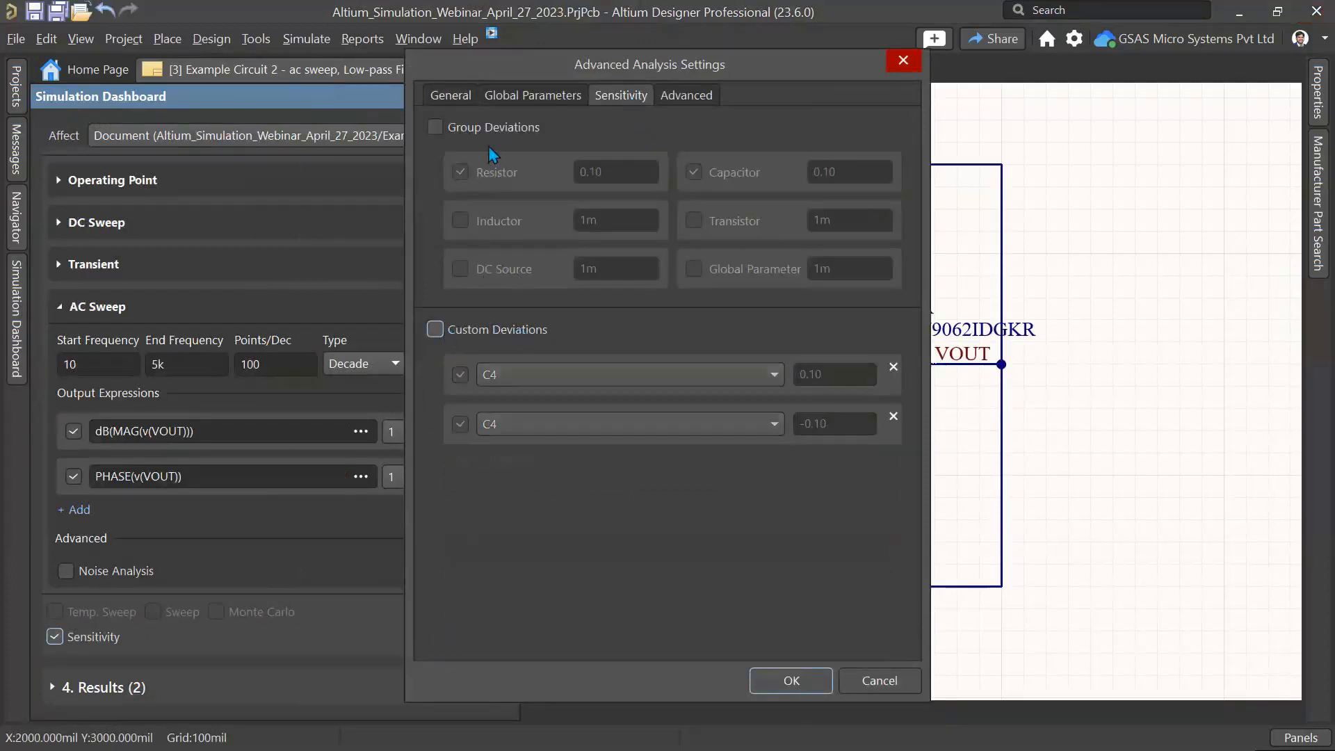
click(488, 122)
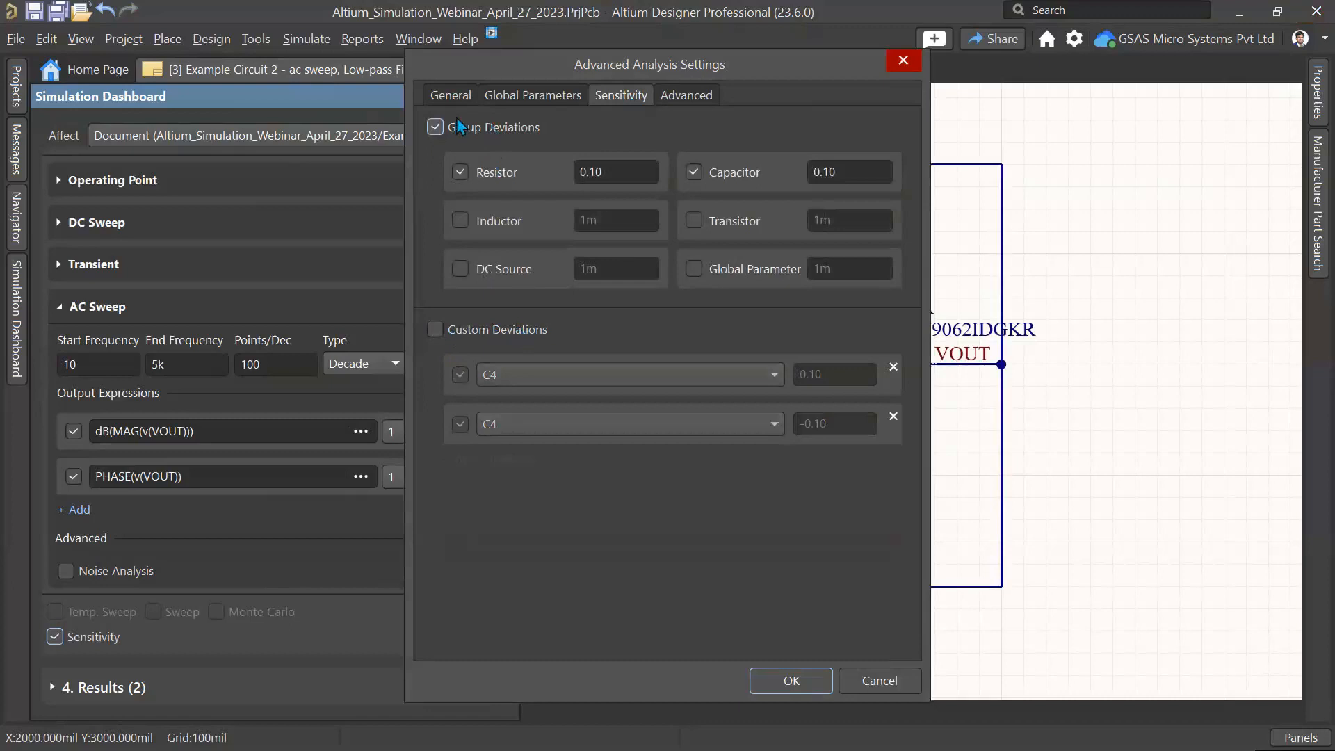
click(630, 167)
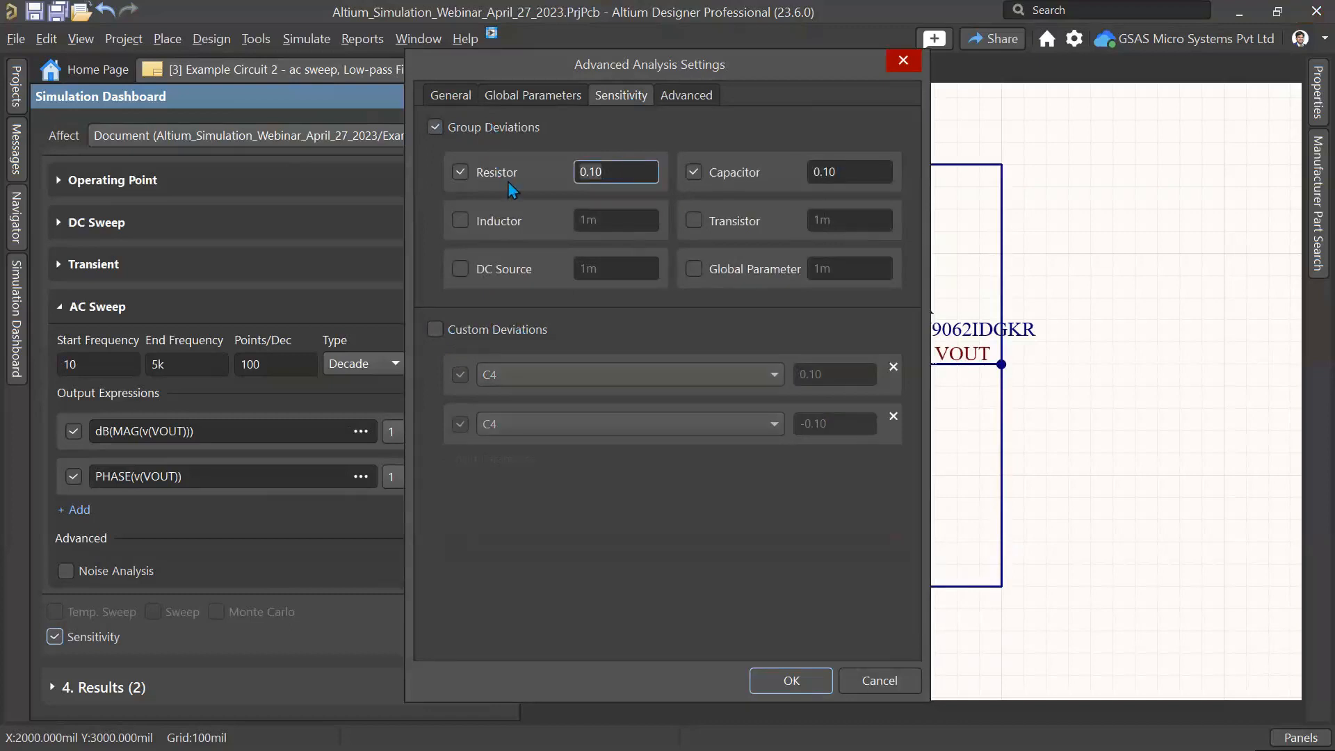
click(798, 684)
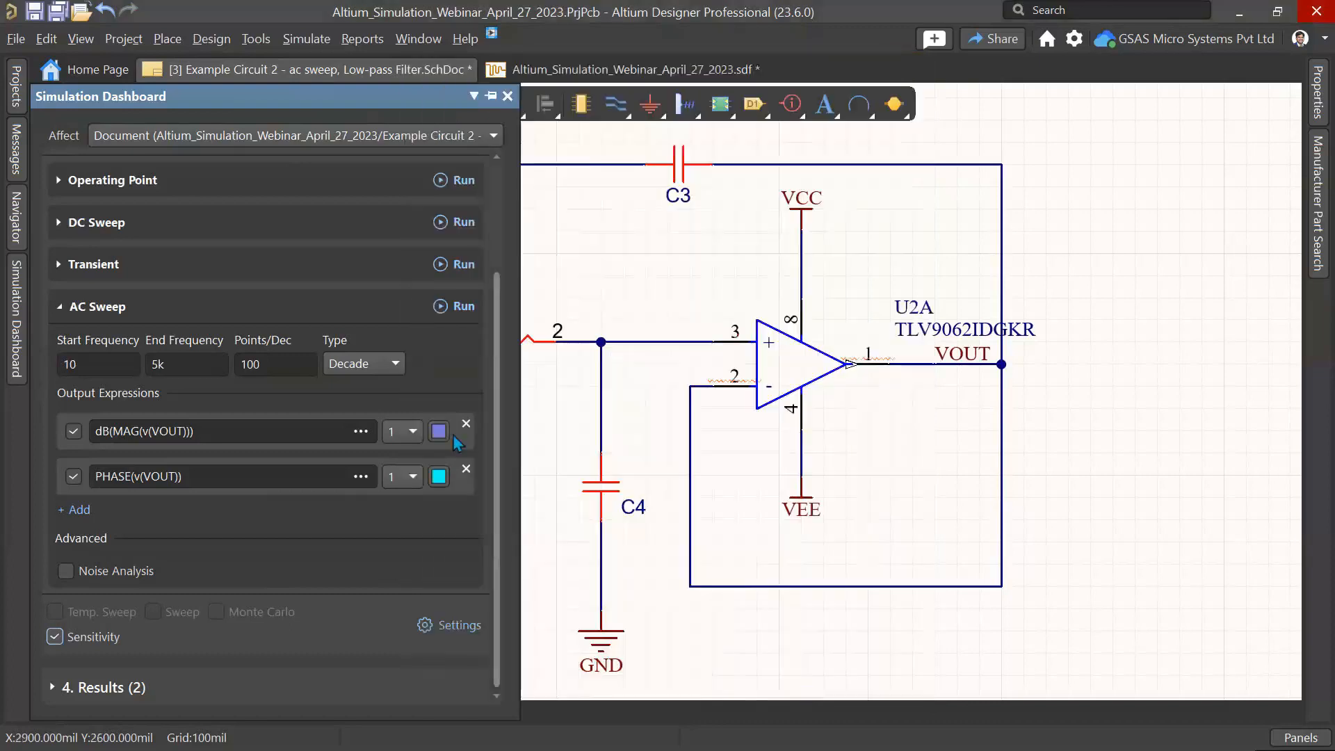
Step: Run the AC Sweep with sensitivity and highlight each magnitude run trace in the legend in turn
click(462, 308)
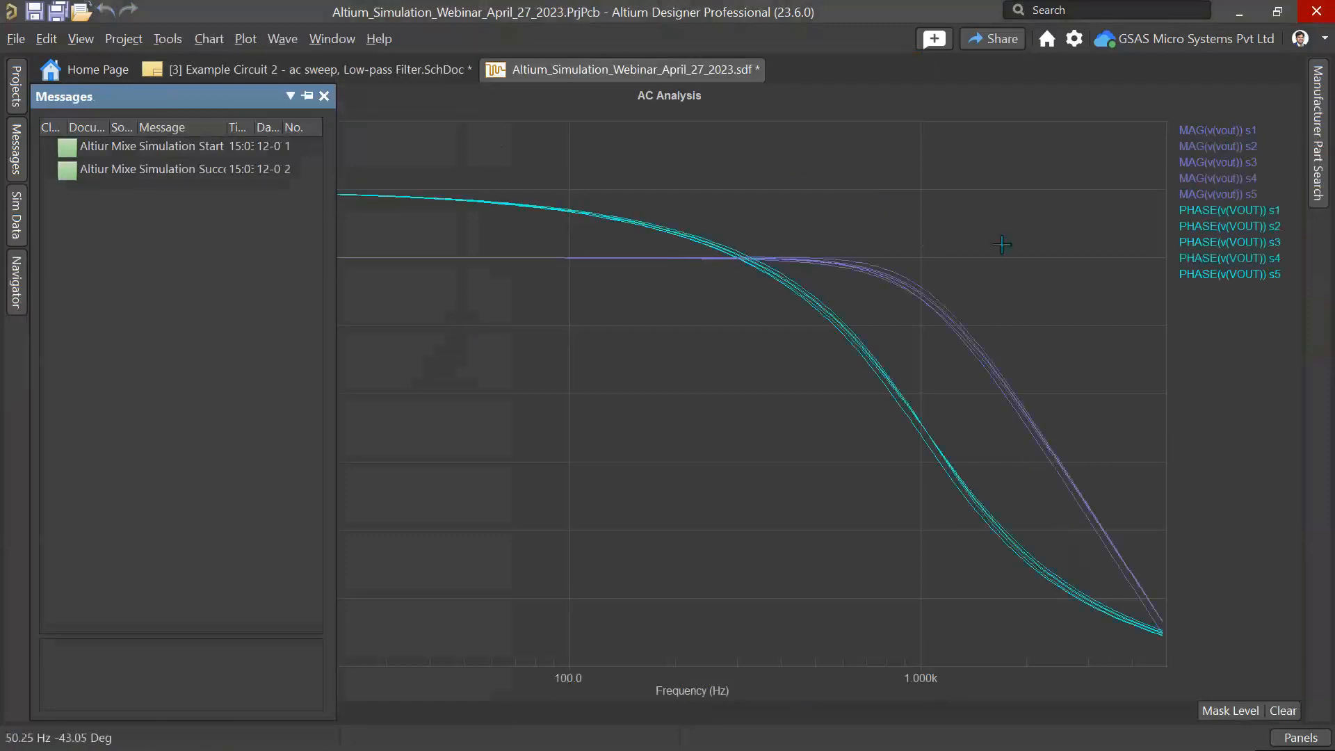
click(1208, 139)
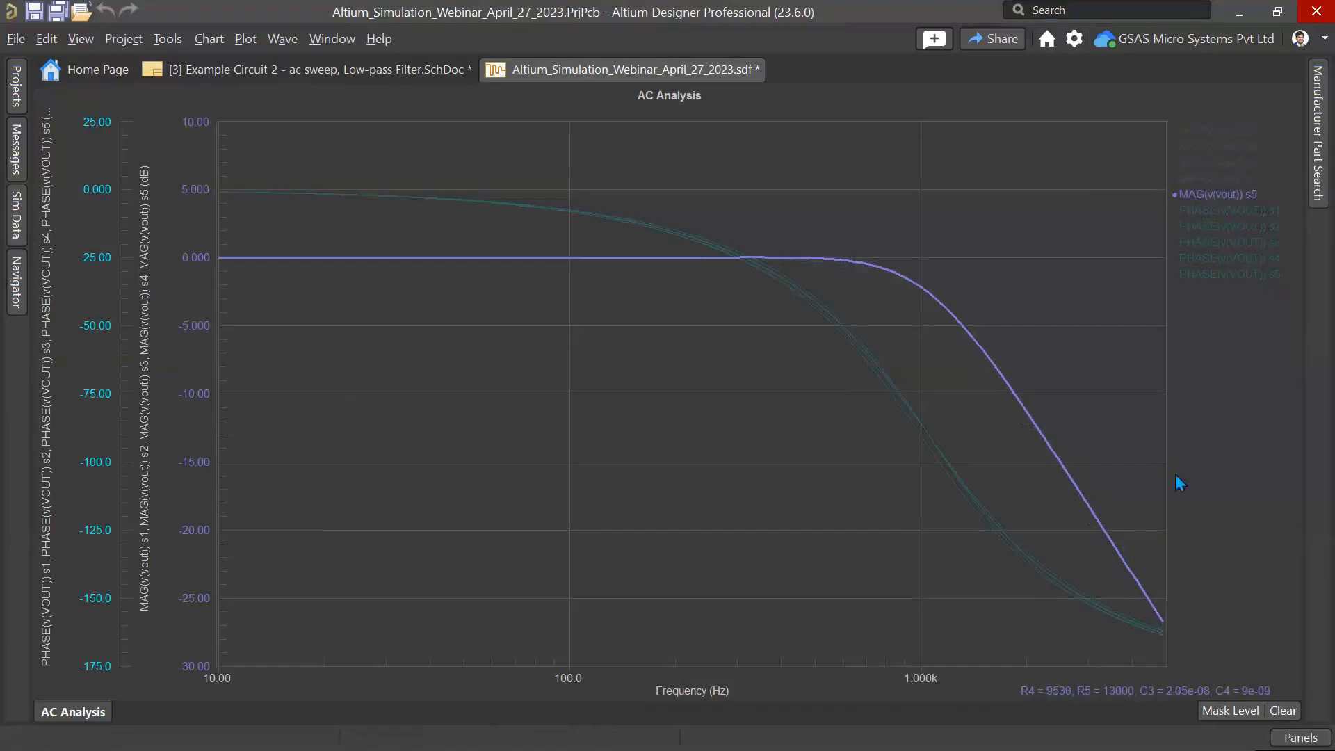
click(1210, 179)
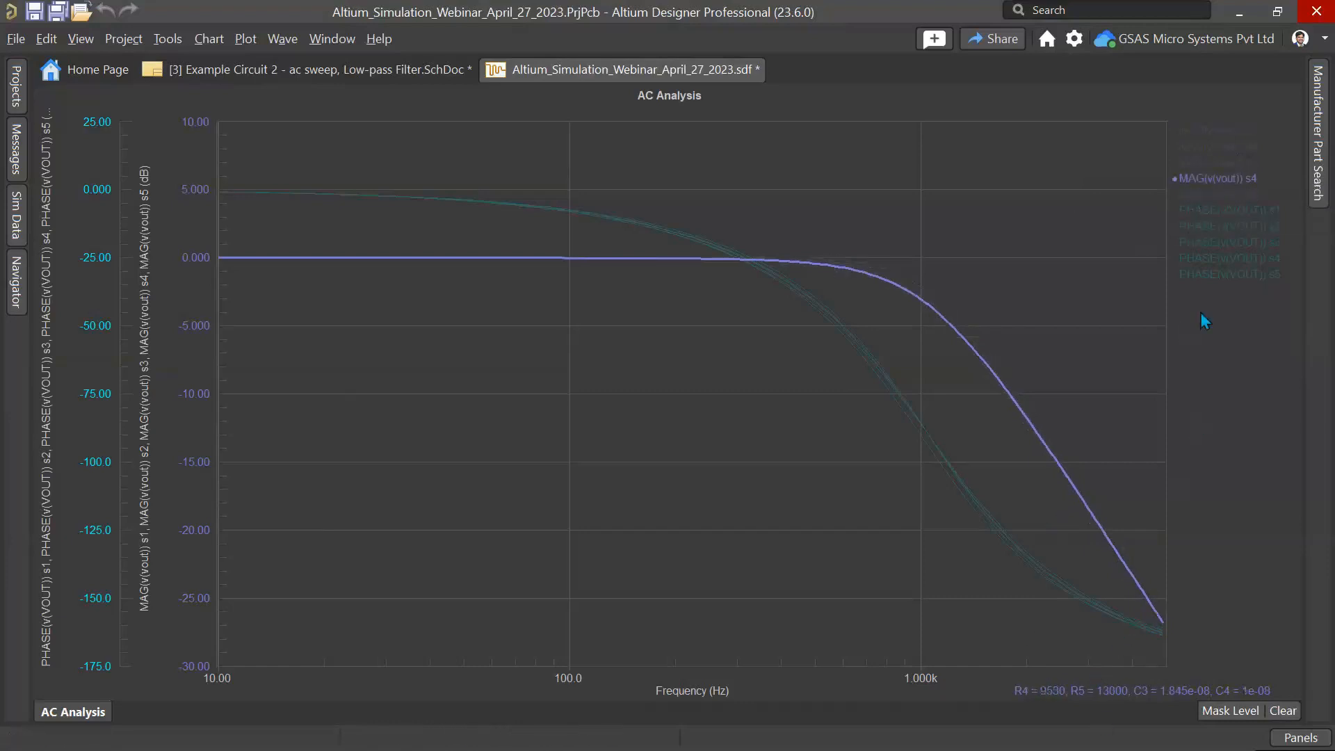
click(1202, 193)
click(1204, 179)
click(1205, 132)
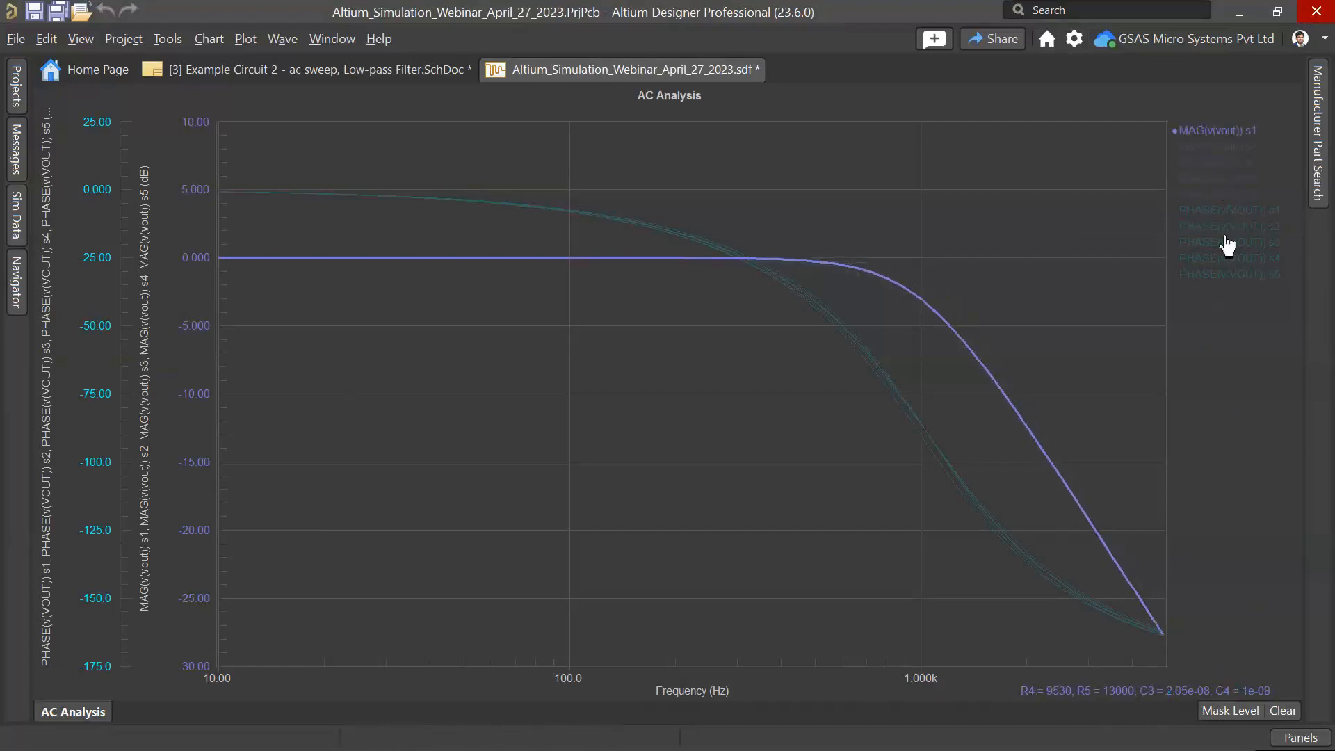
click(1209, 148)
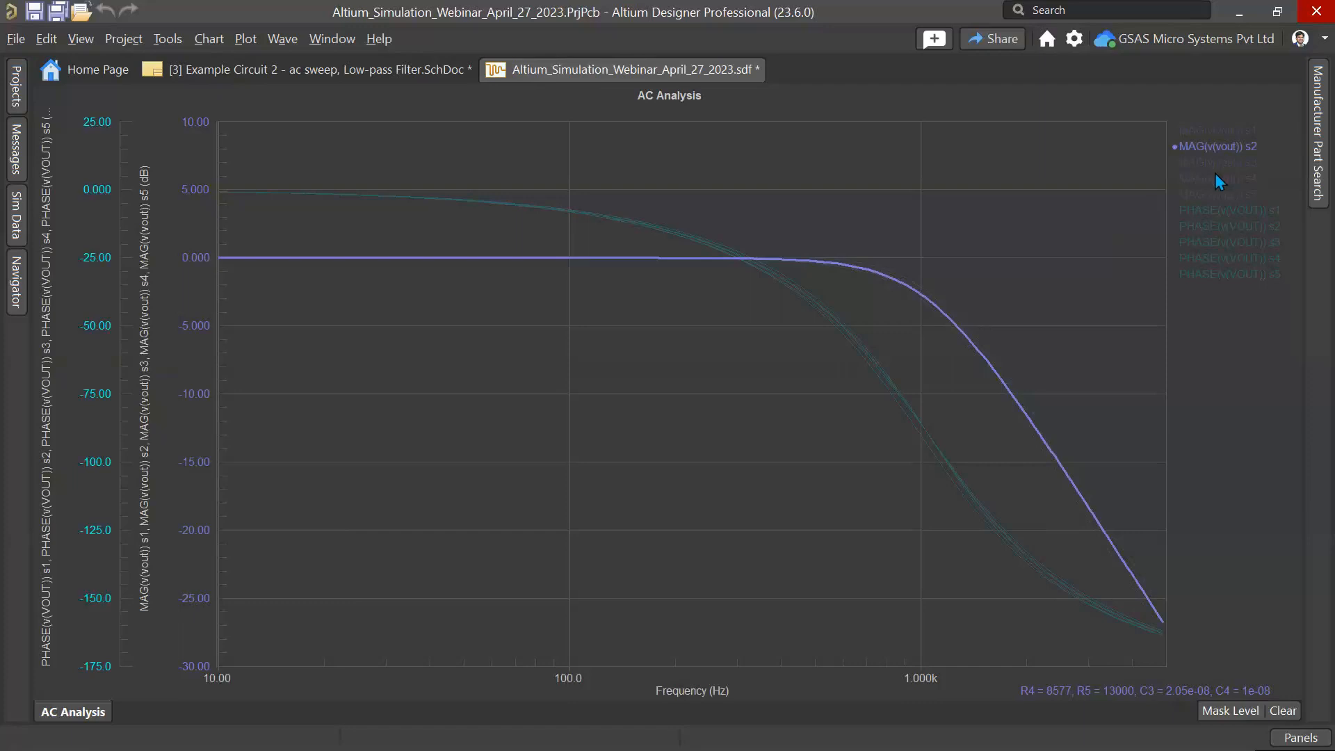
click(1214, 196)
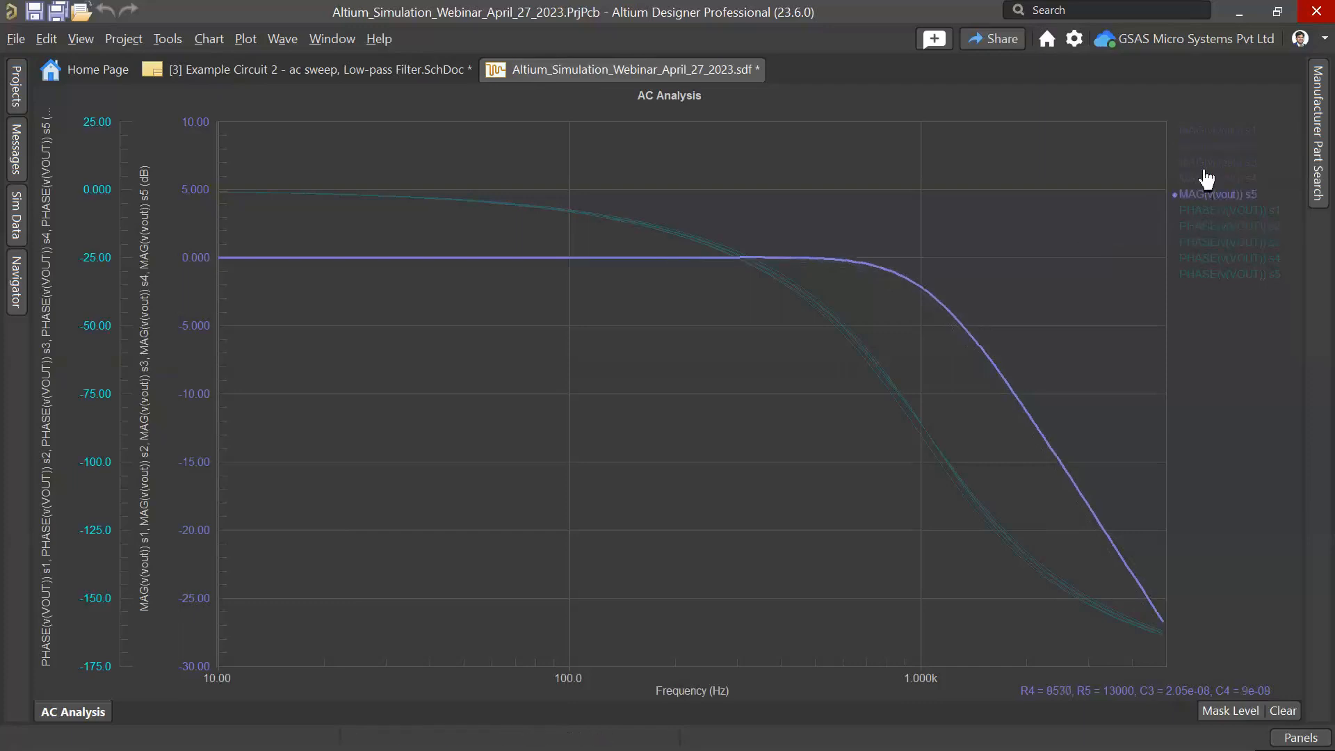
click(1214, 162)
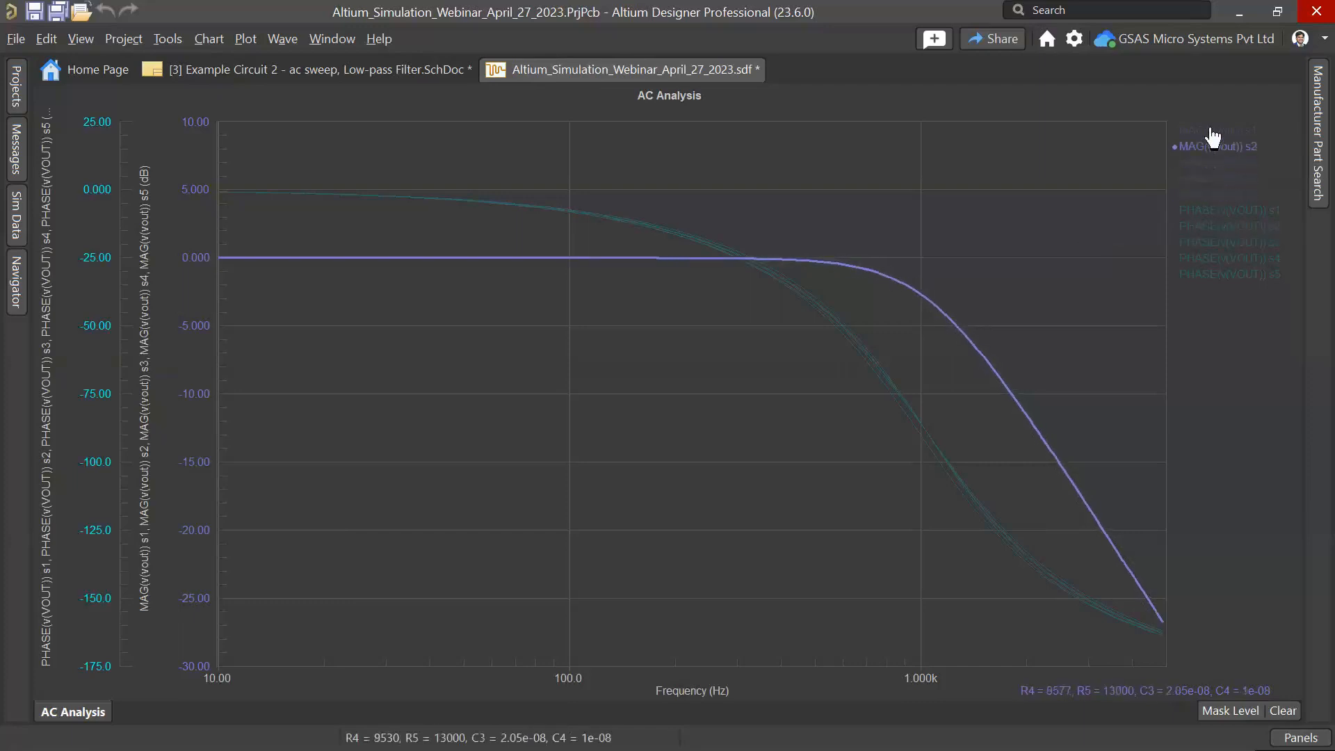
click(1214, 132)
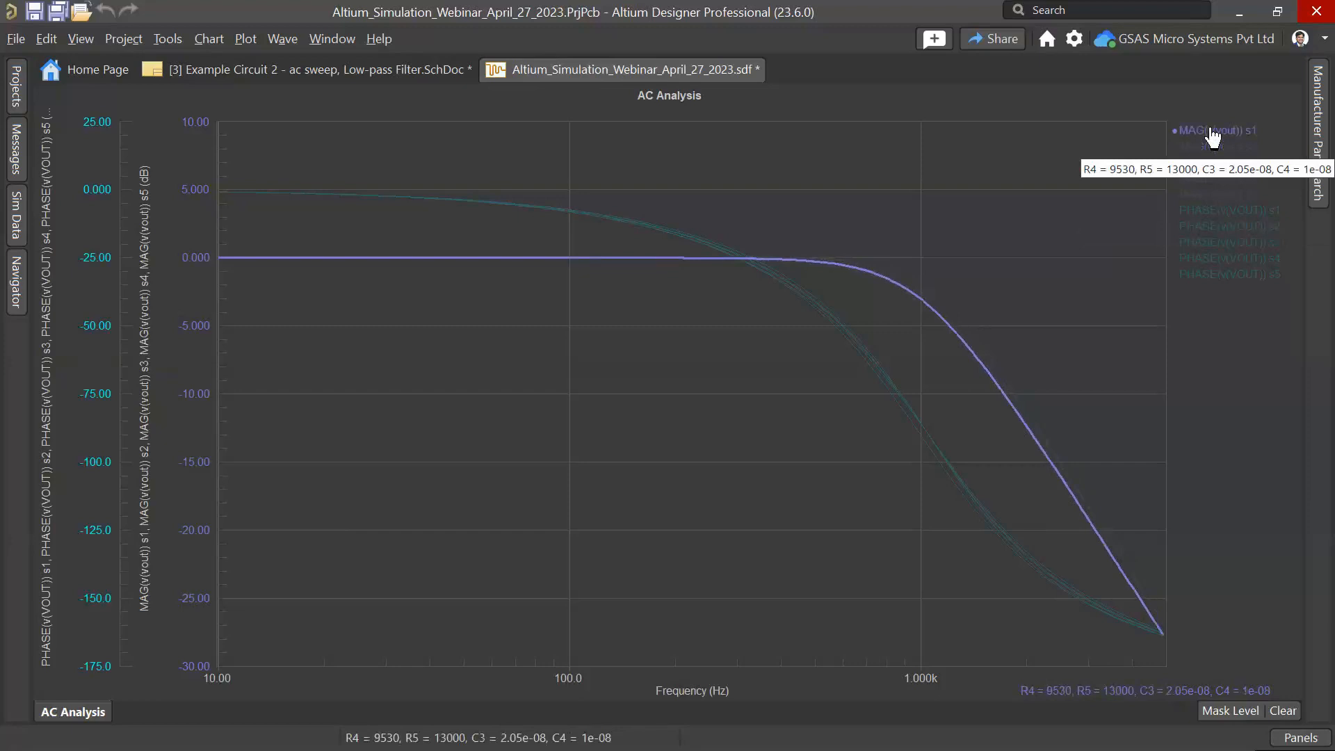
Step: In the schematic's advanced sensitivity settings, switch from group deviations to the custom C4 deviations
click(293, 69)
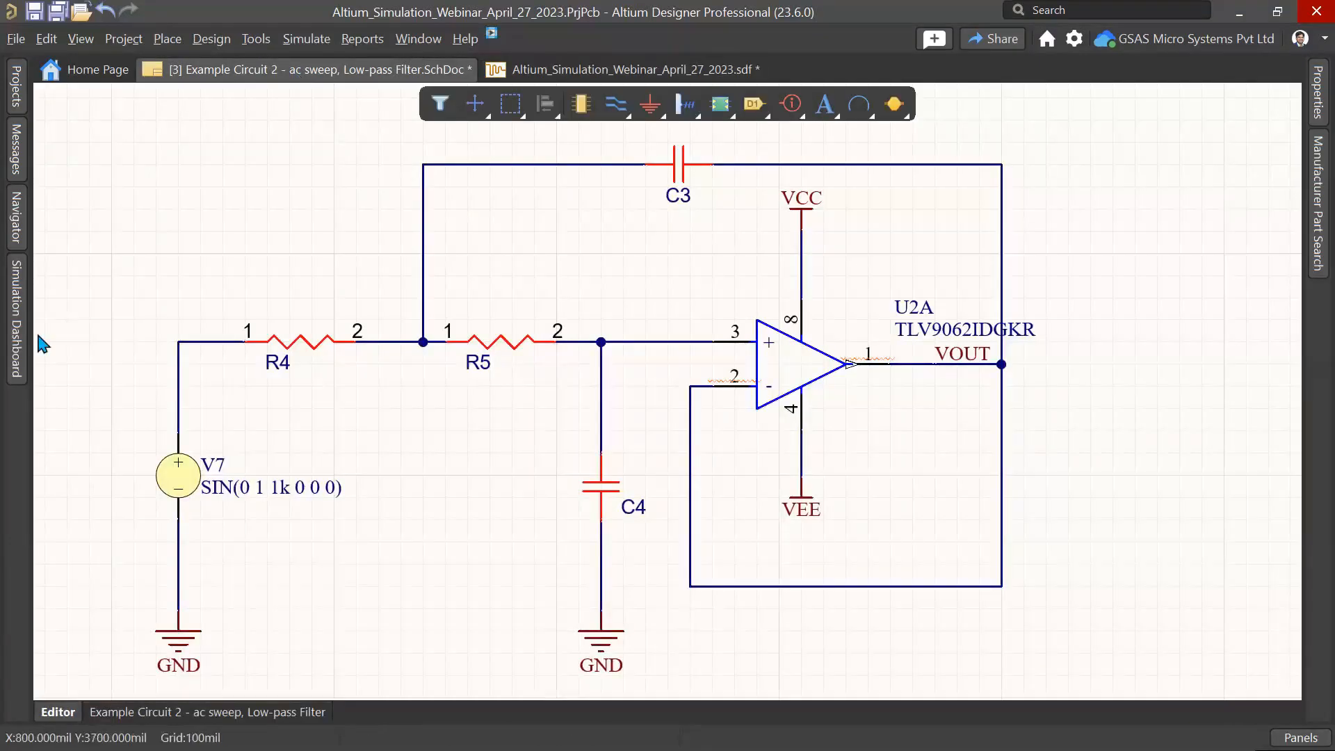
click(17, 347)
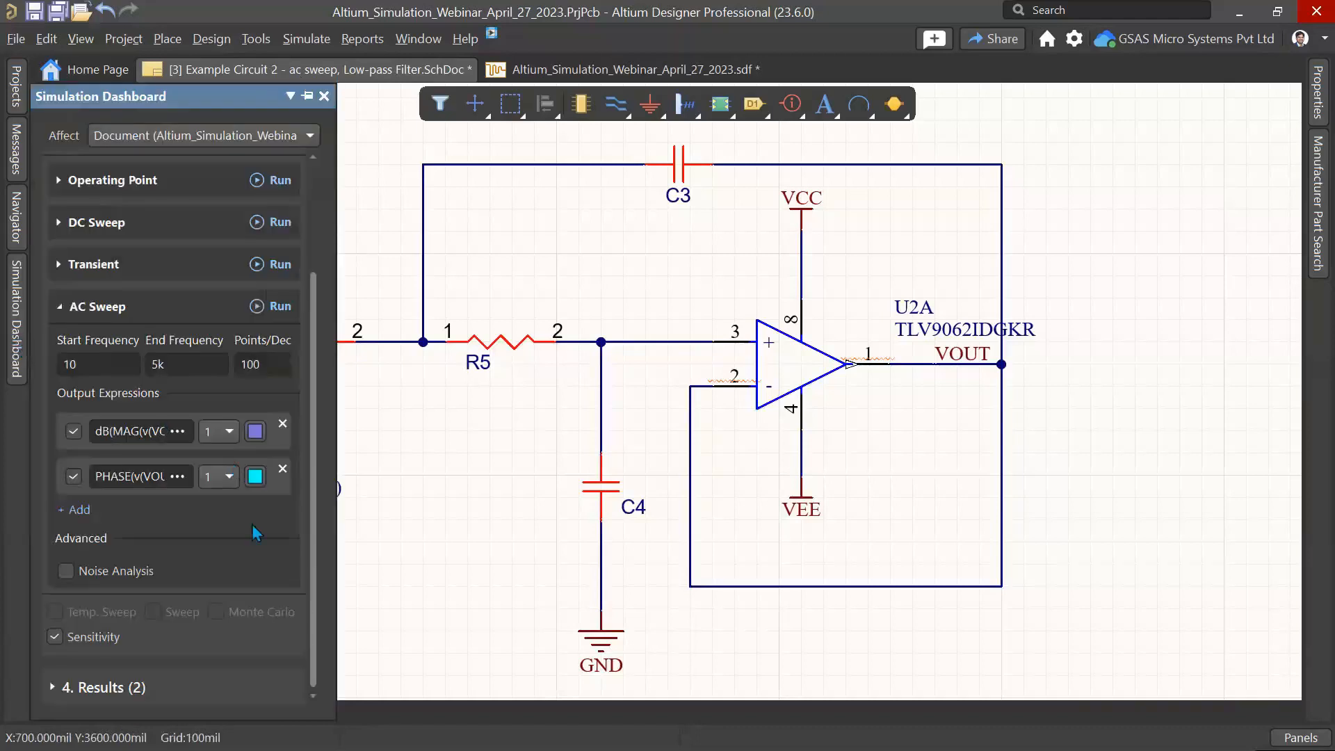
drag(337, 462, 514, 459)
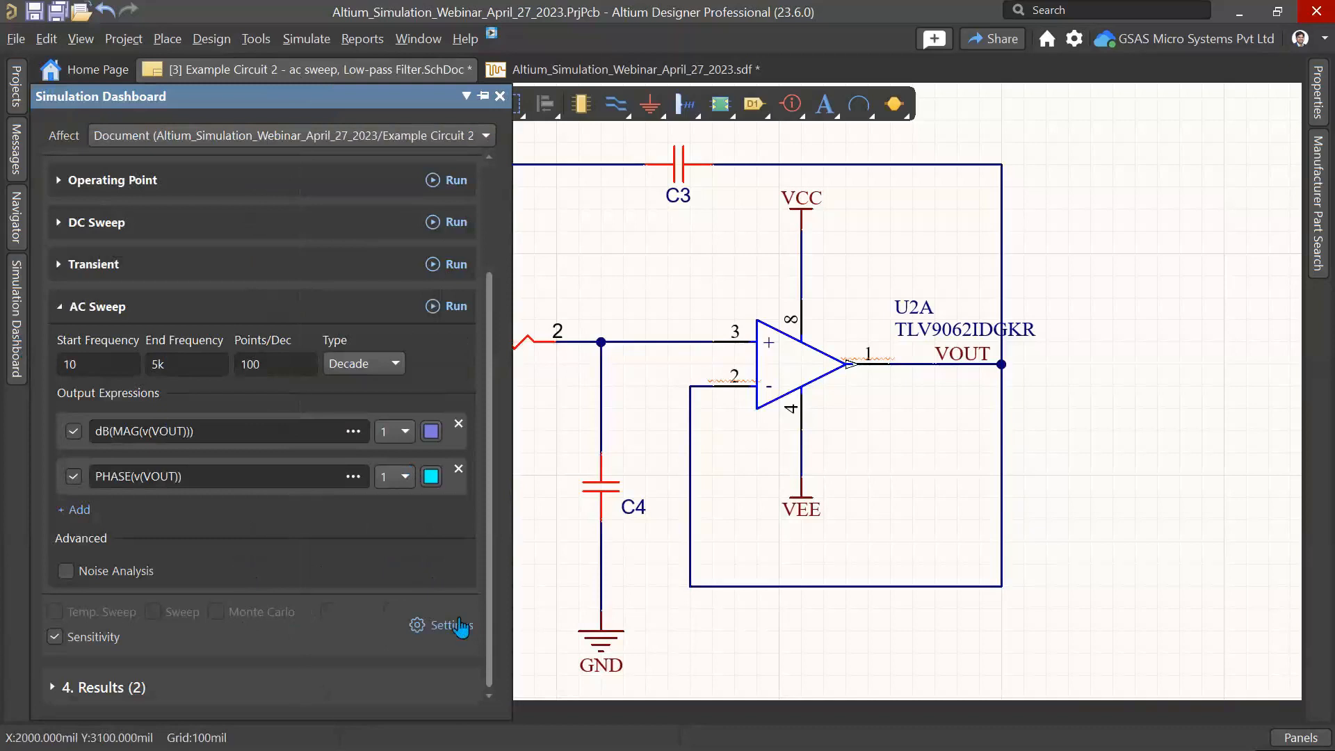
click(460, 626)
click(620, 96)
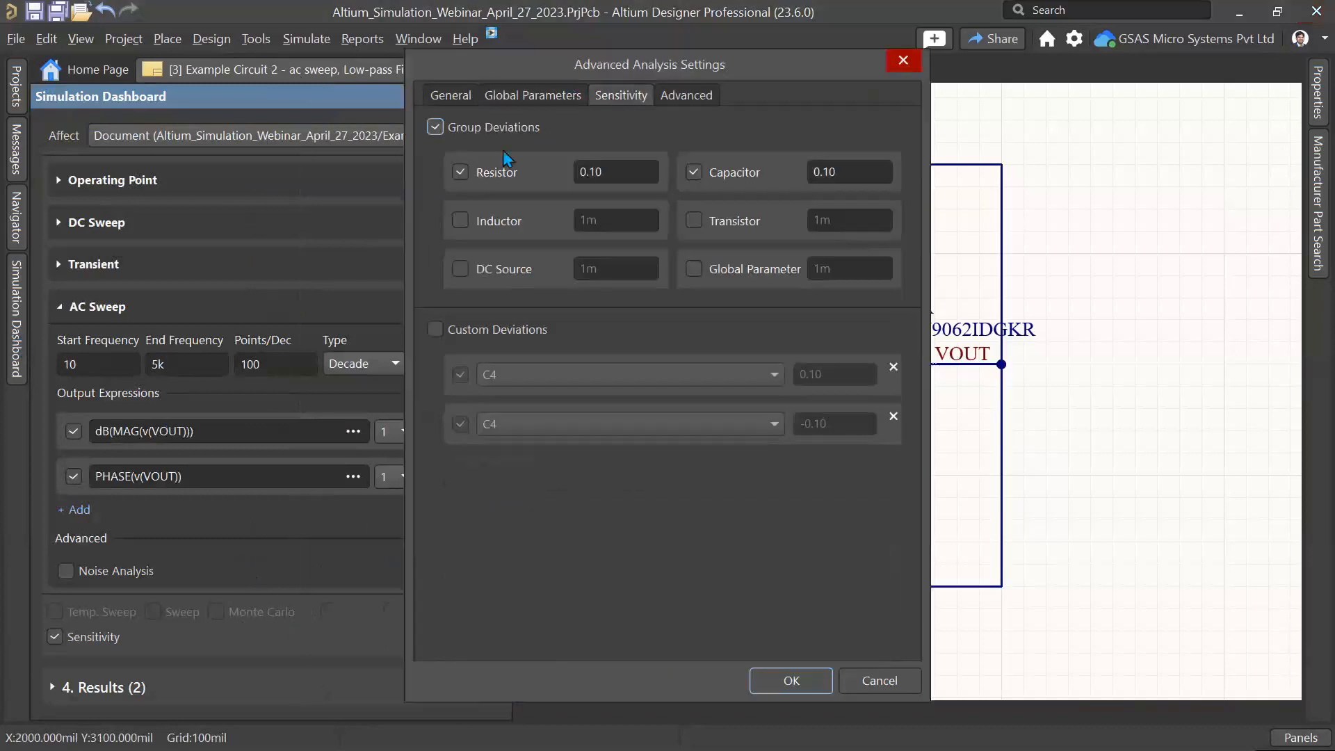
click(435, 128)
click(437, 332)
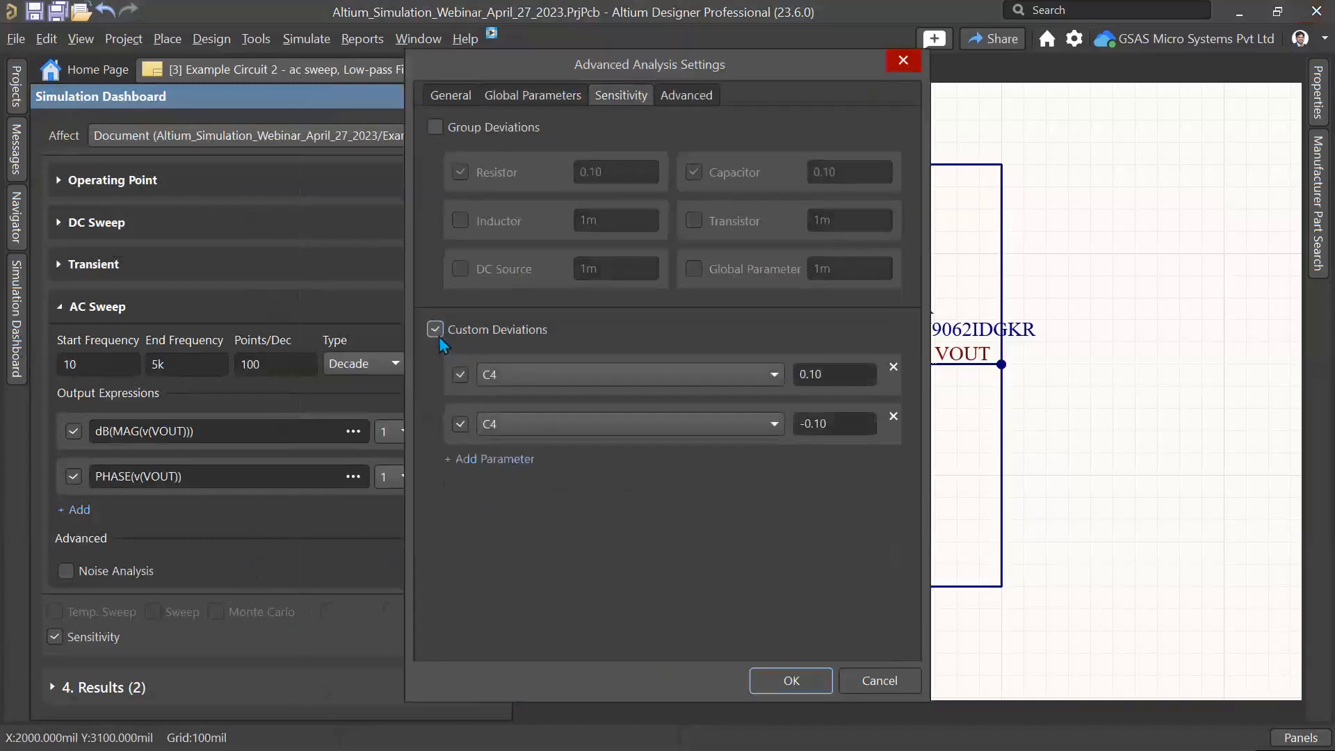
click(555, 376)
click(500, 445)
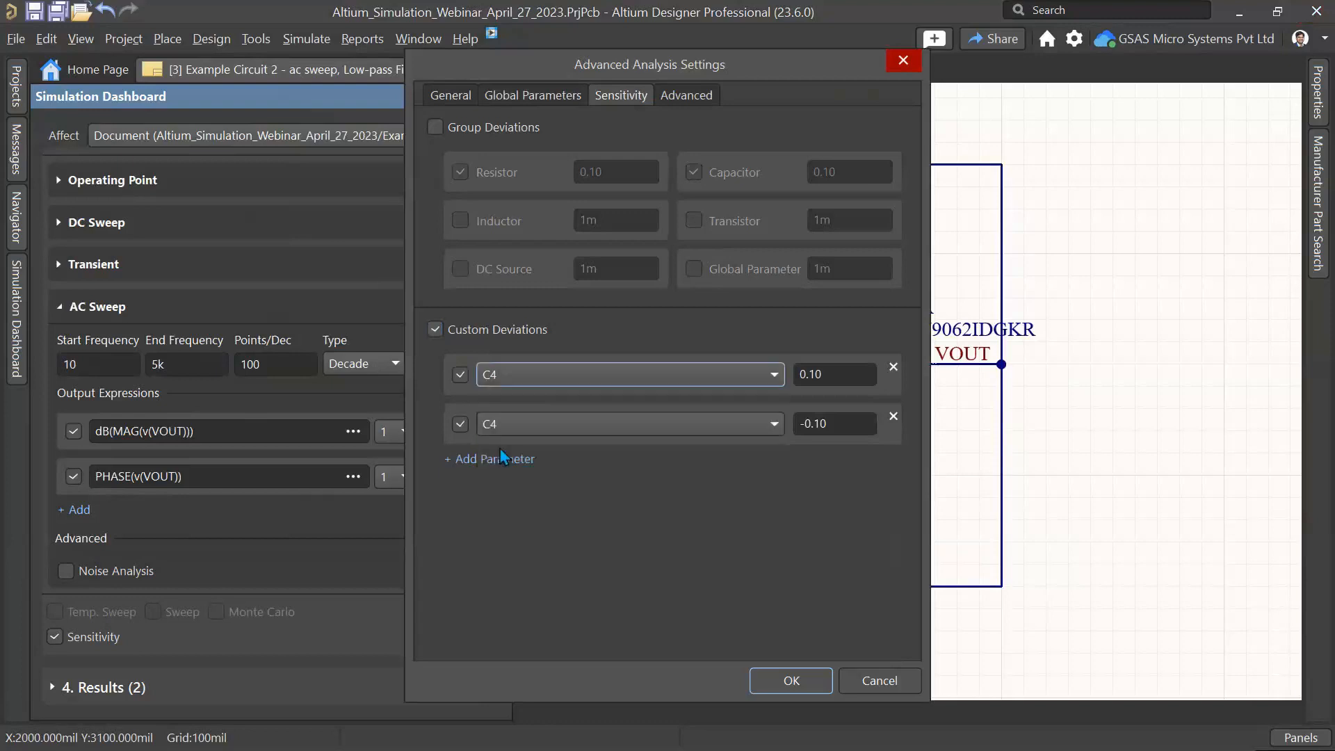
click(791, 681)
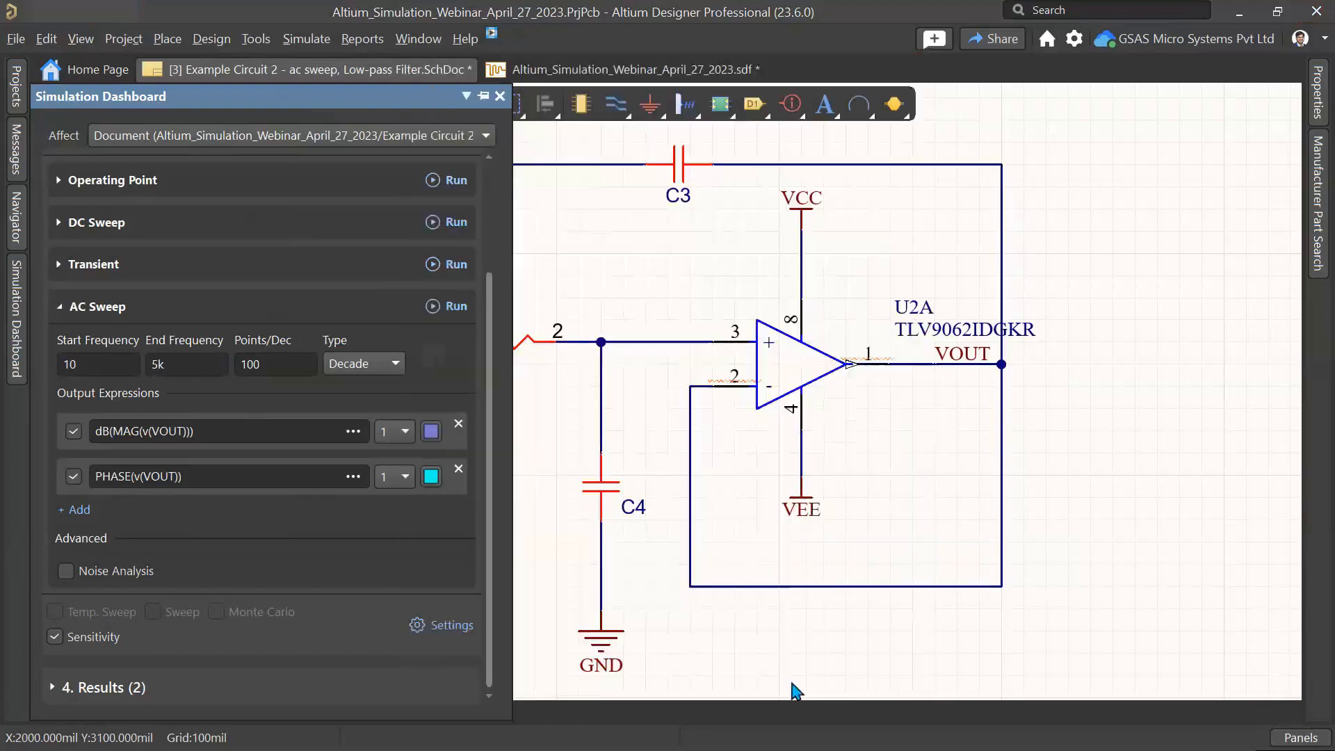
Step: Rerun the AC Sweep and highlight each magnitude and phase run trace in turn
click(453, 311)
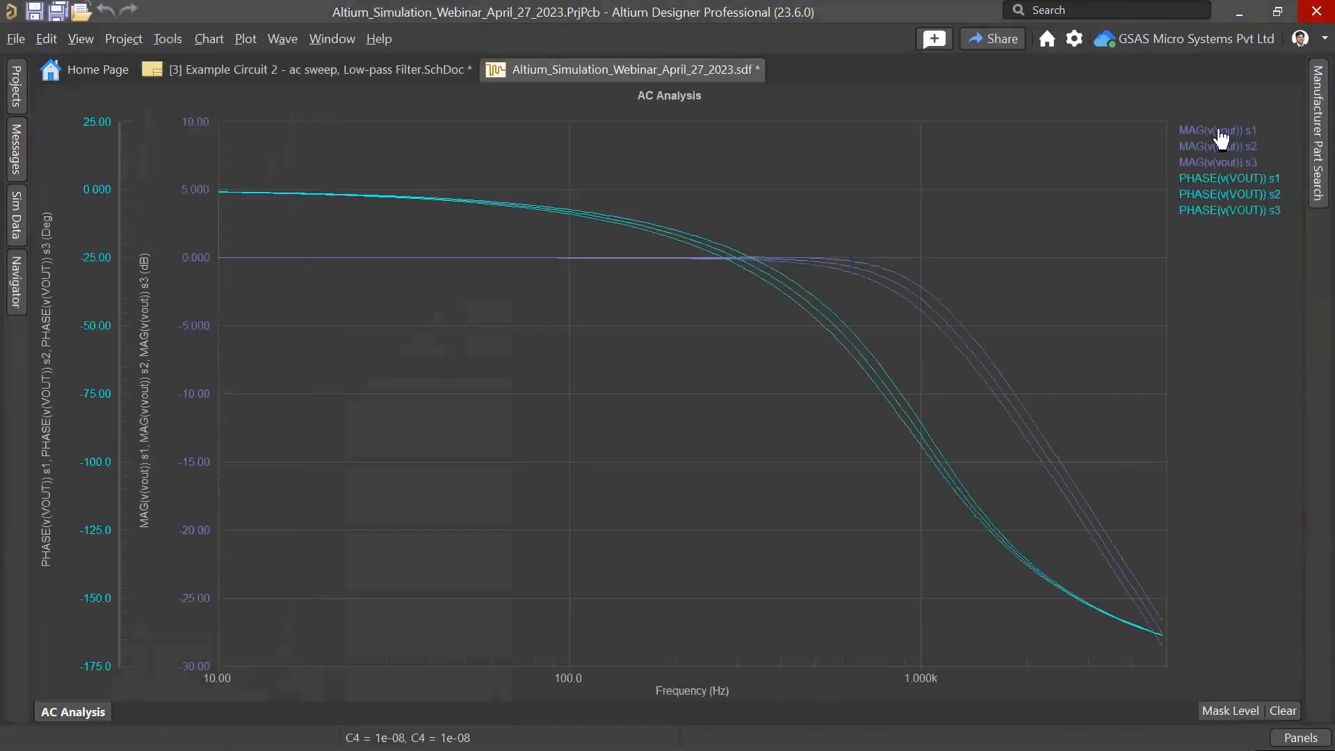
click(1219, 131)
click(1220, 146)
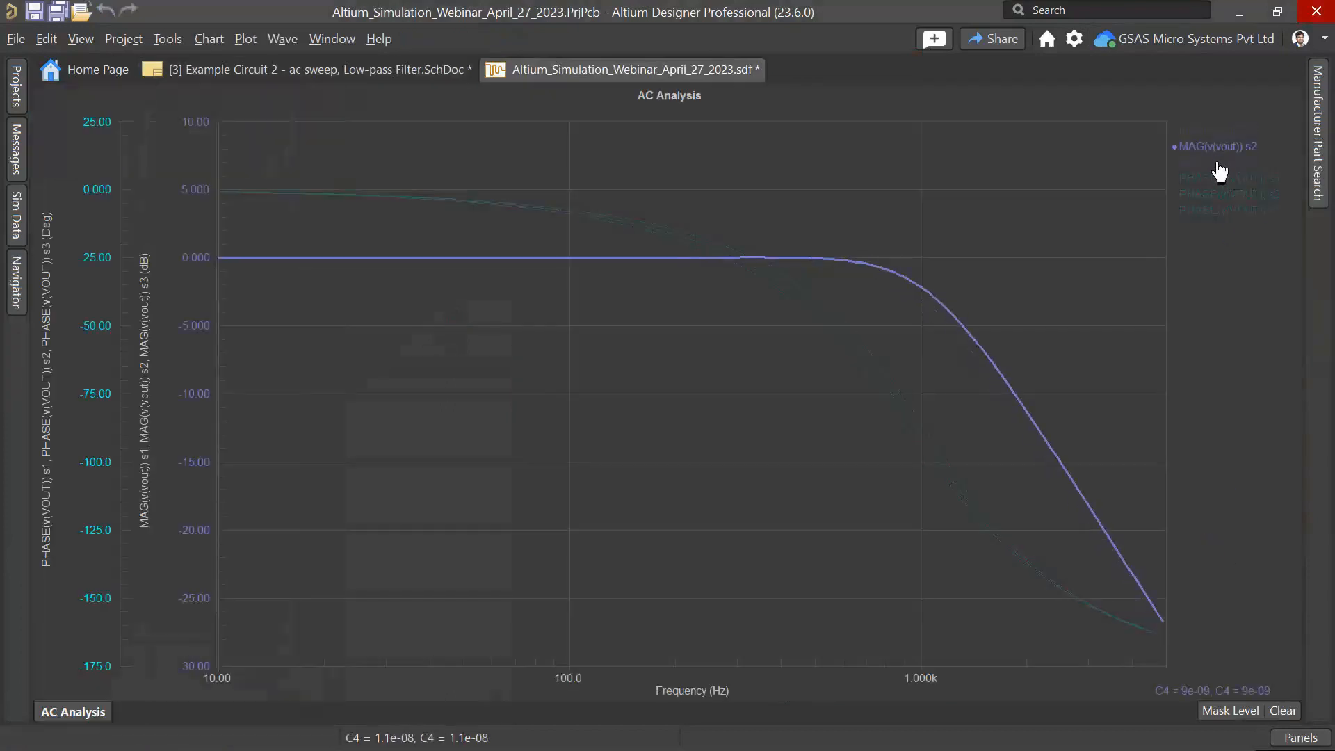
click(1222, 162)
click(1241, 179)
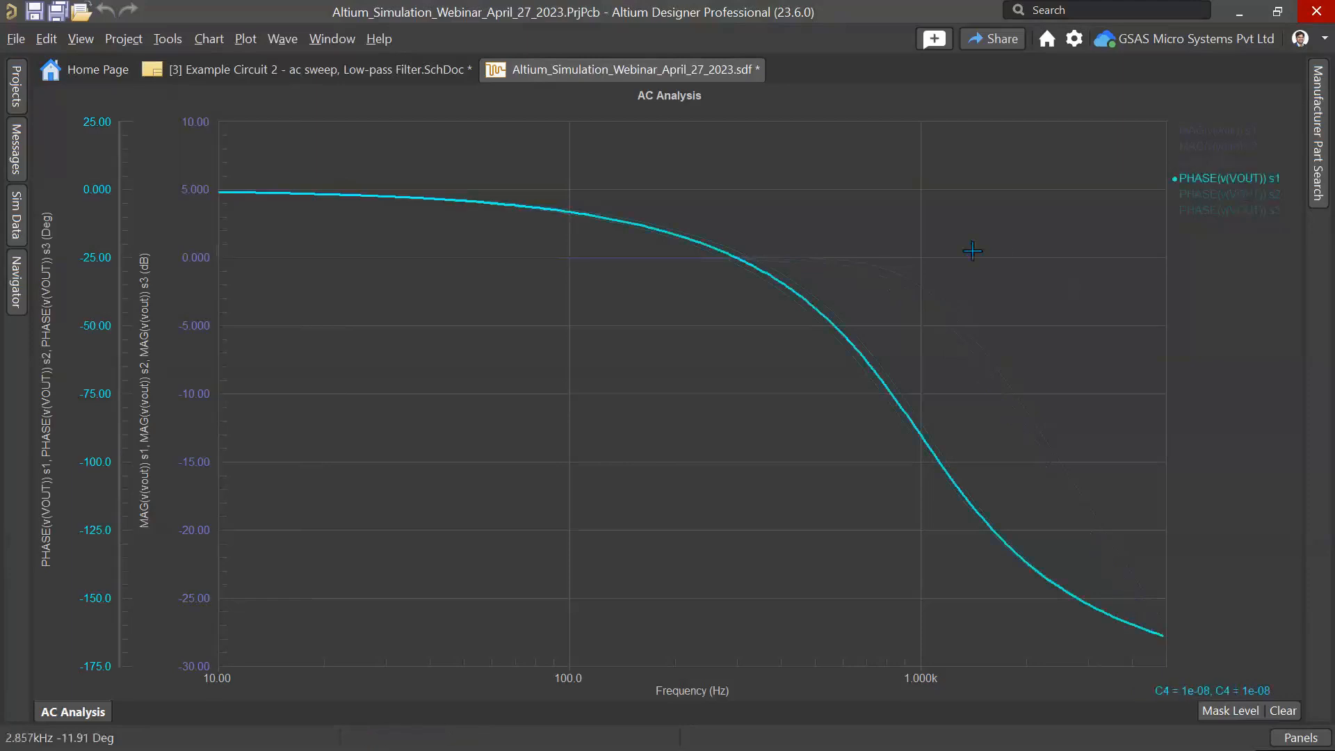
click(1210, 196)
click(1213, 212)
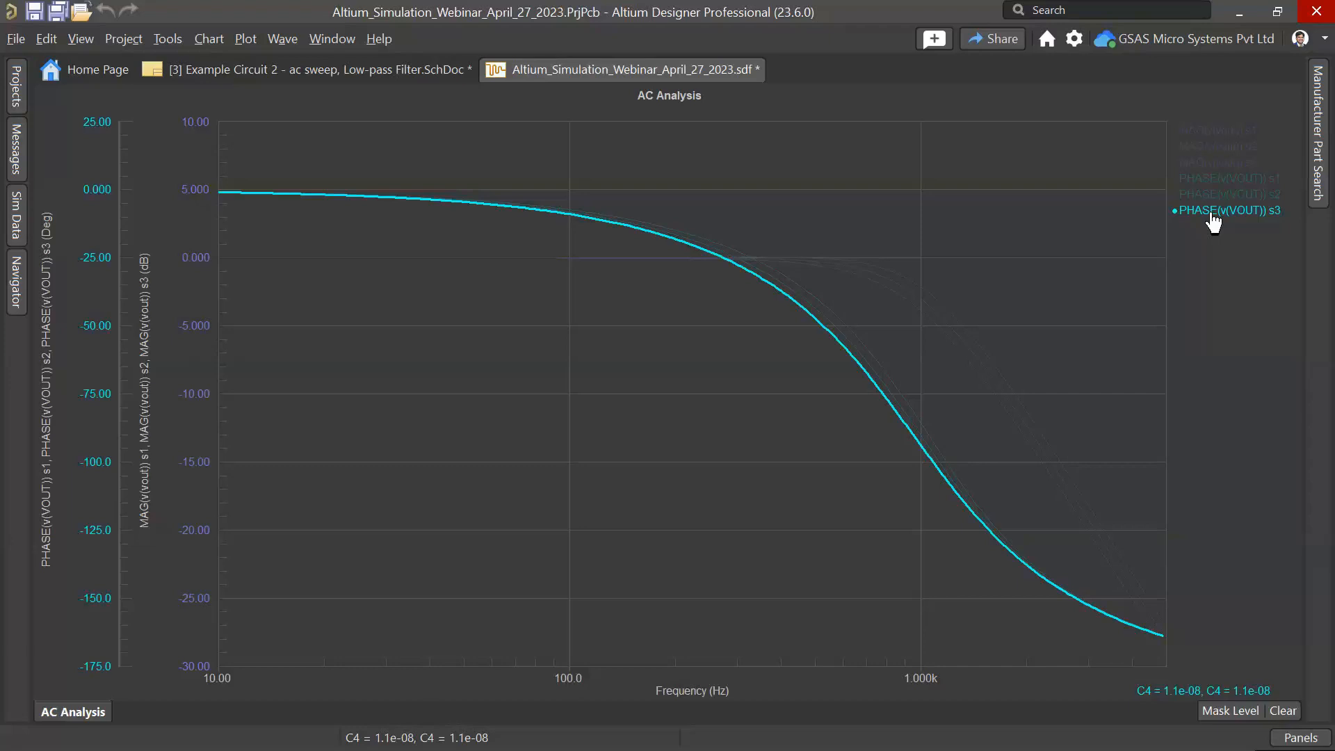
Step: Close the low-pass filter schematic and the simulation data document without saving changes
right_click(415, 65)
click(453, 79)
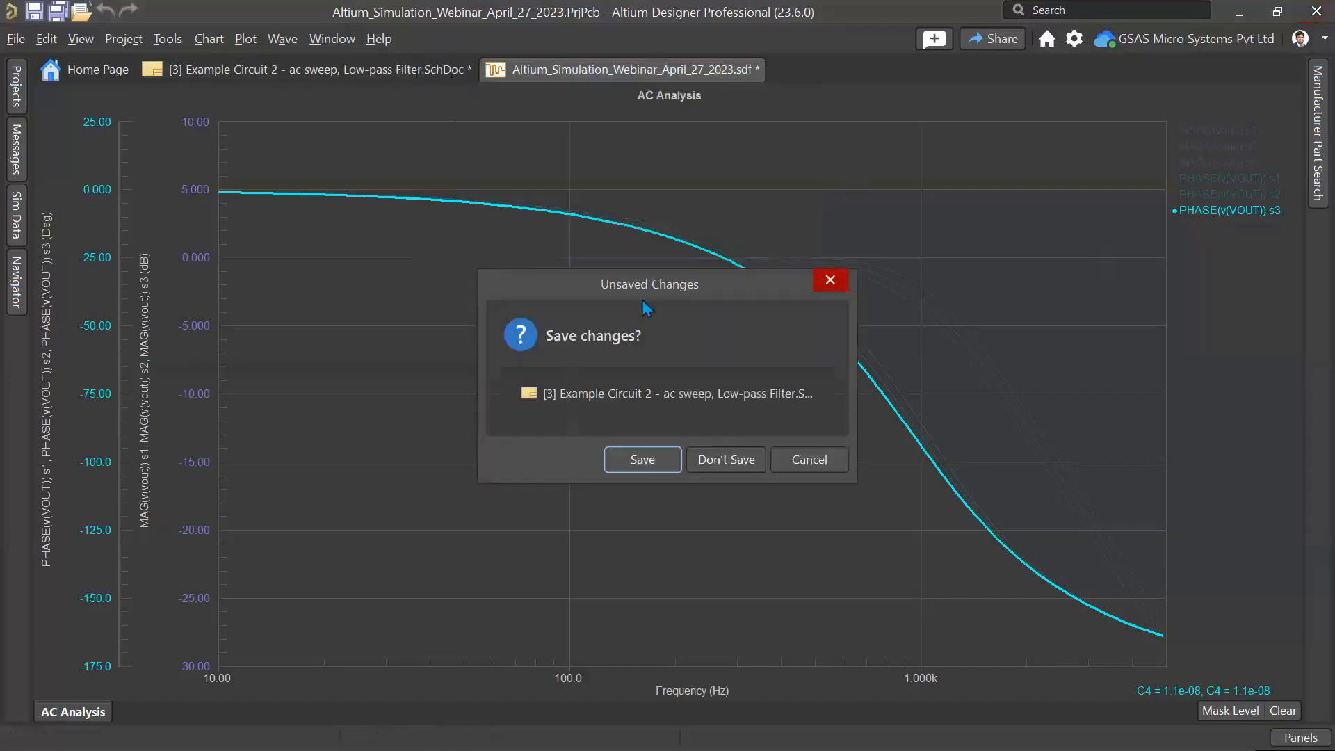
click(725, 461)
right_click(206, 68)
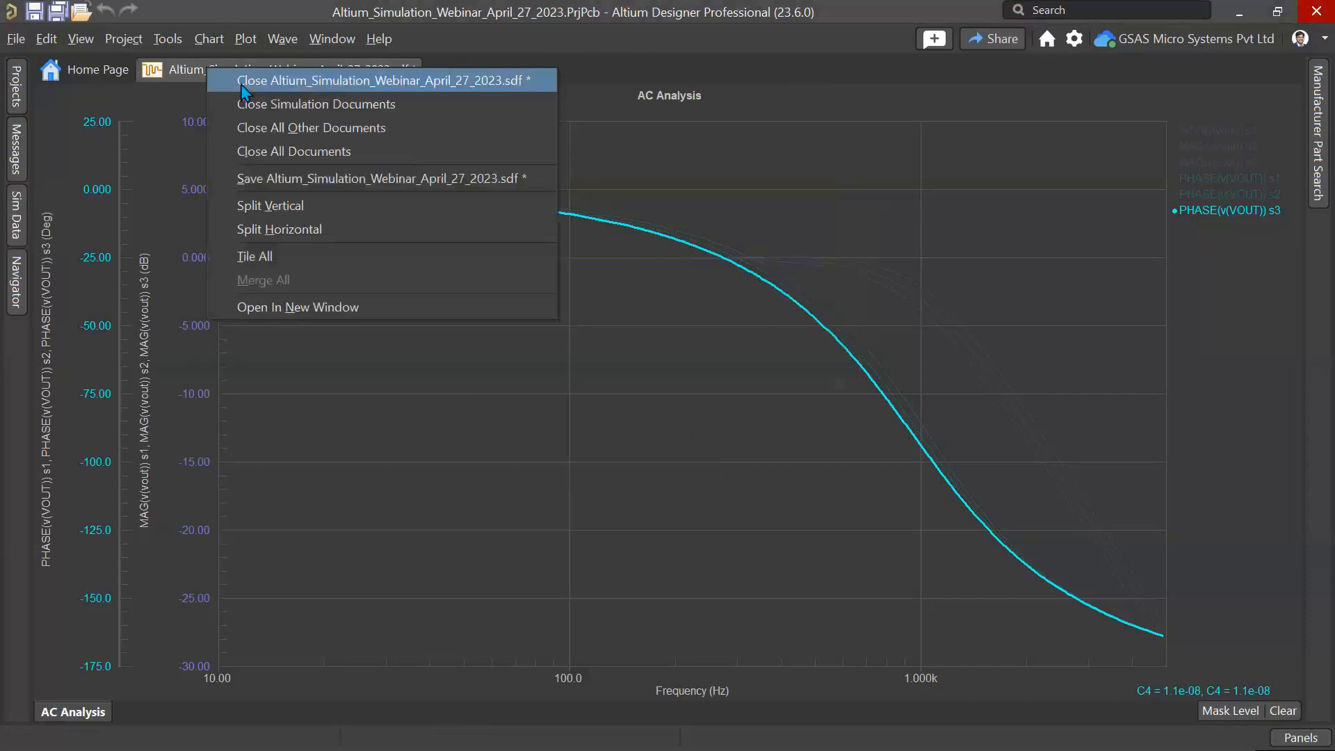
click(240, 83)
click(729, 459)
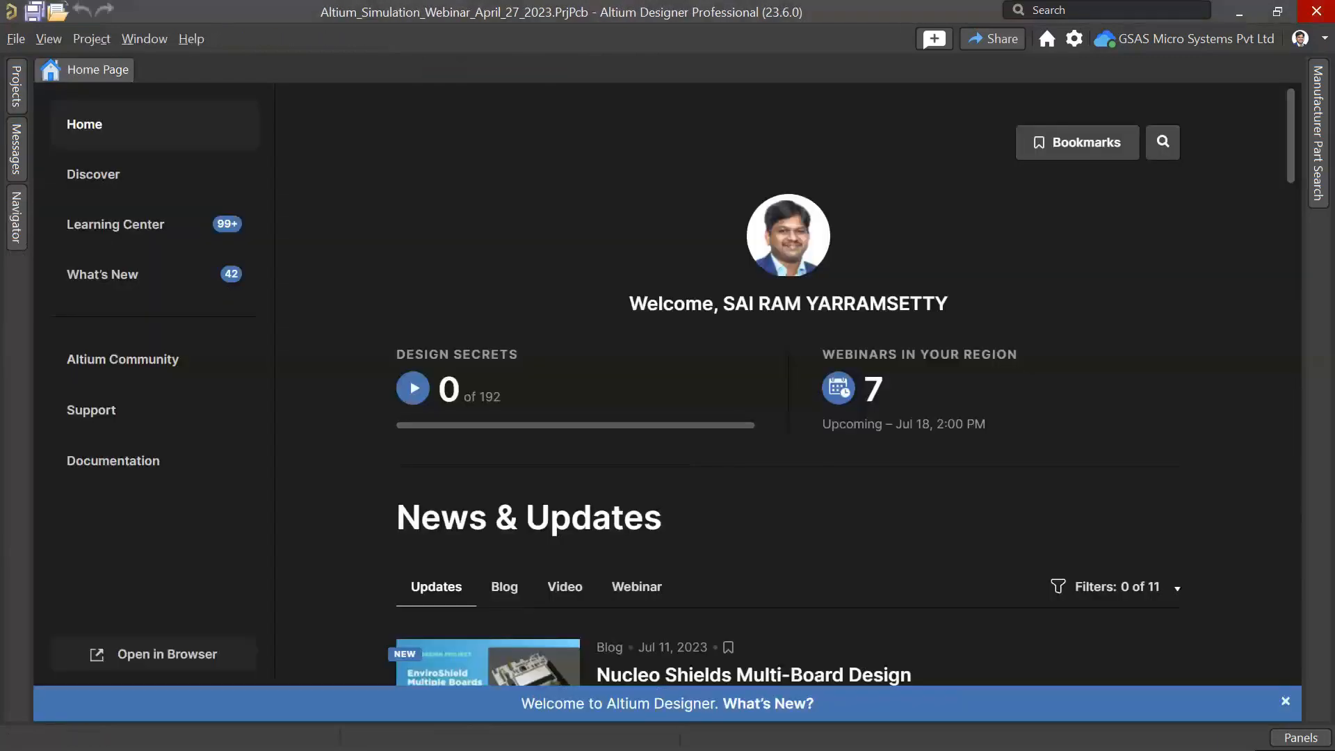
Step: Open the Example Circuit 4 - Open Loop Buck schematic and start verification in the Simulation Dashboard
click(16, 85)
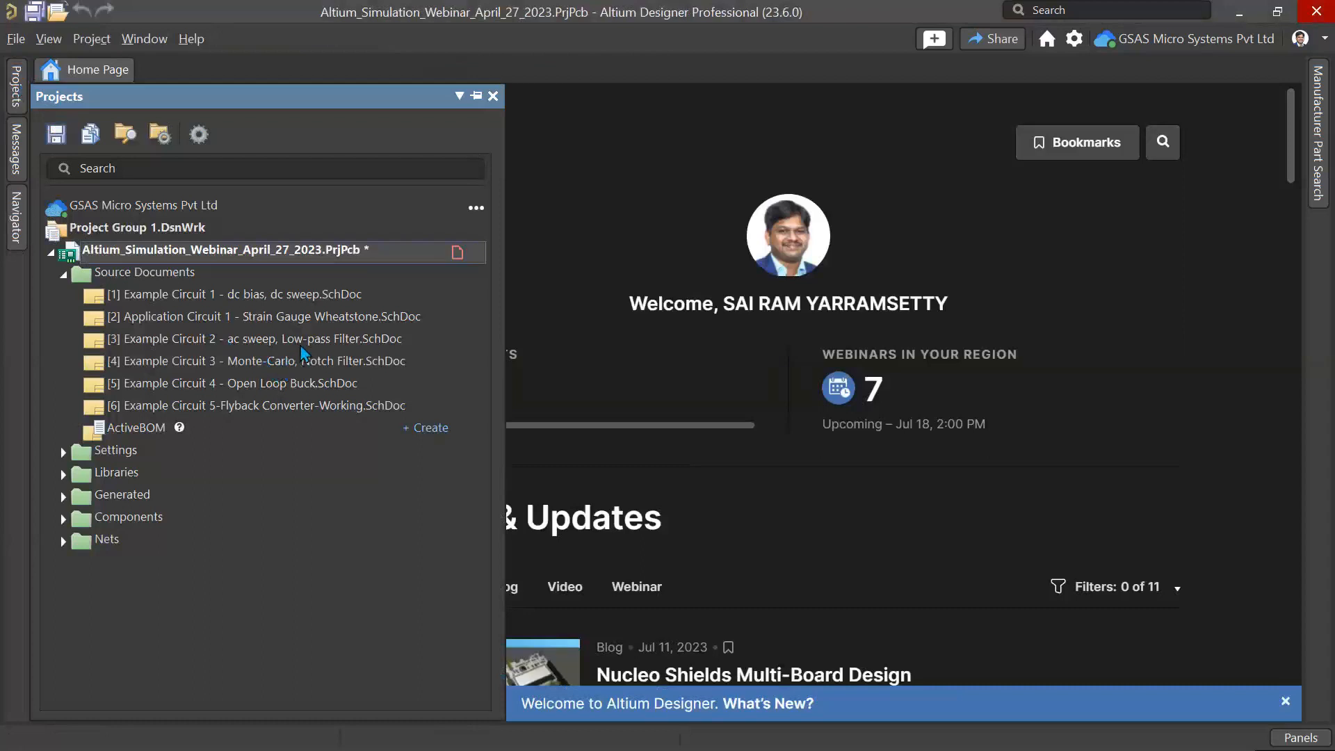
double_click(294, 384)
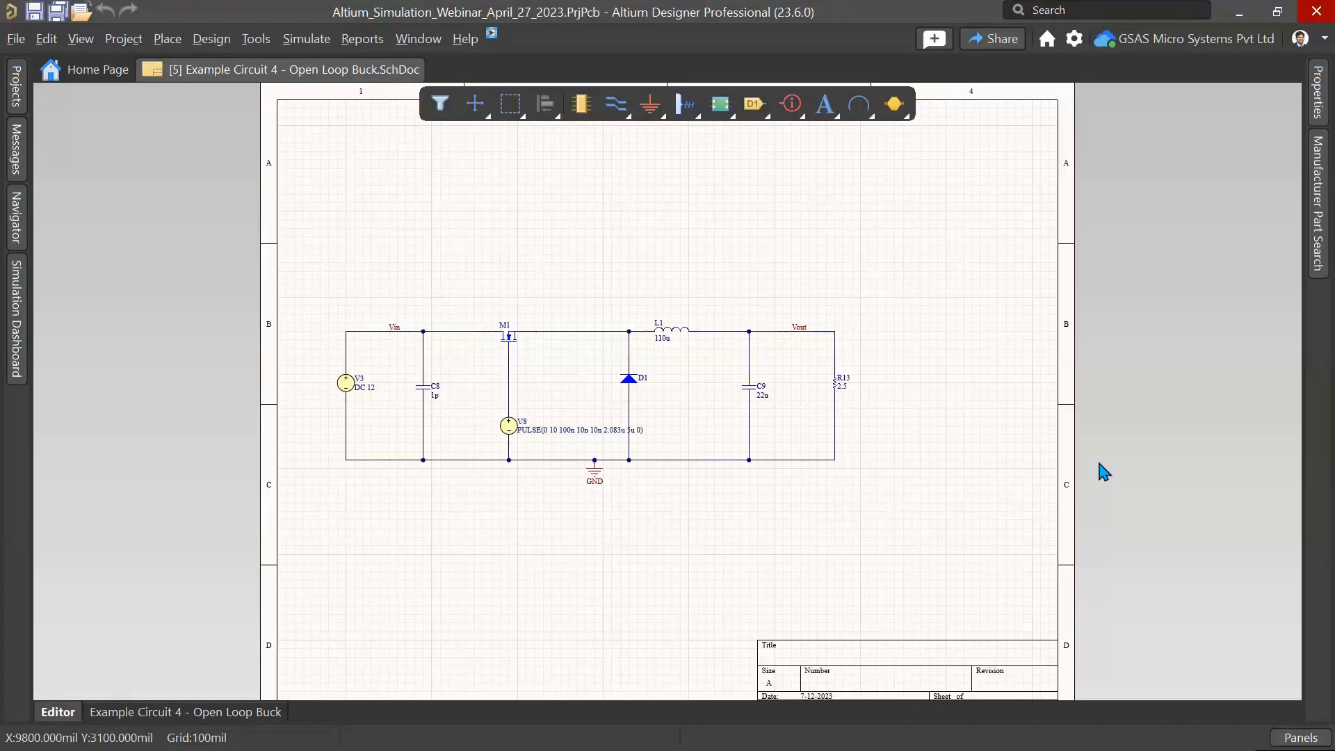
click(306, 39)
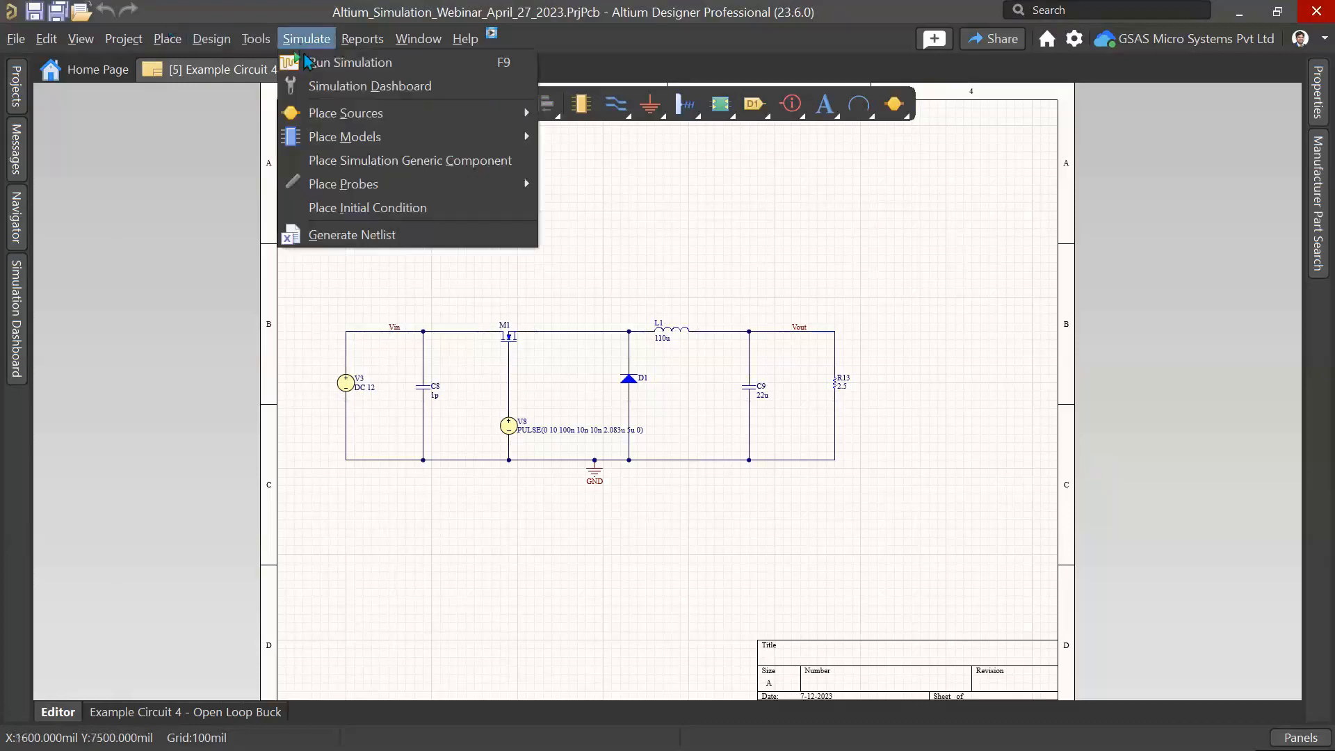
click(345, 87)
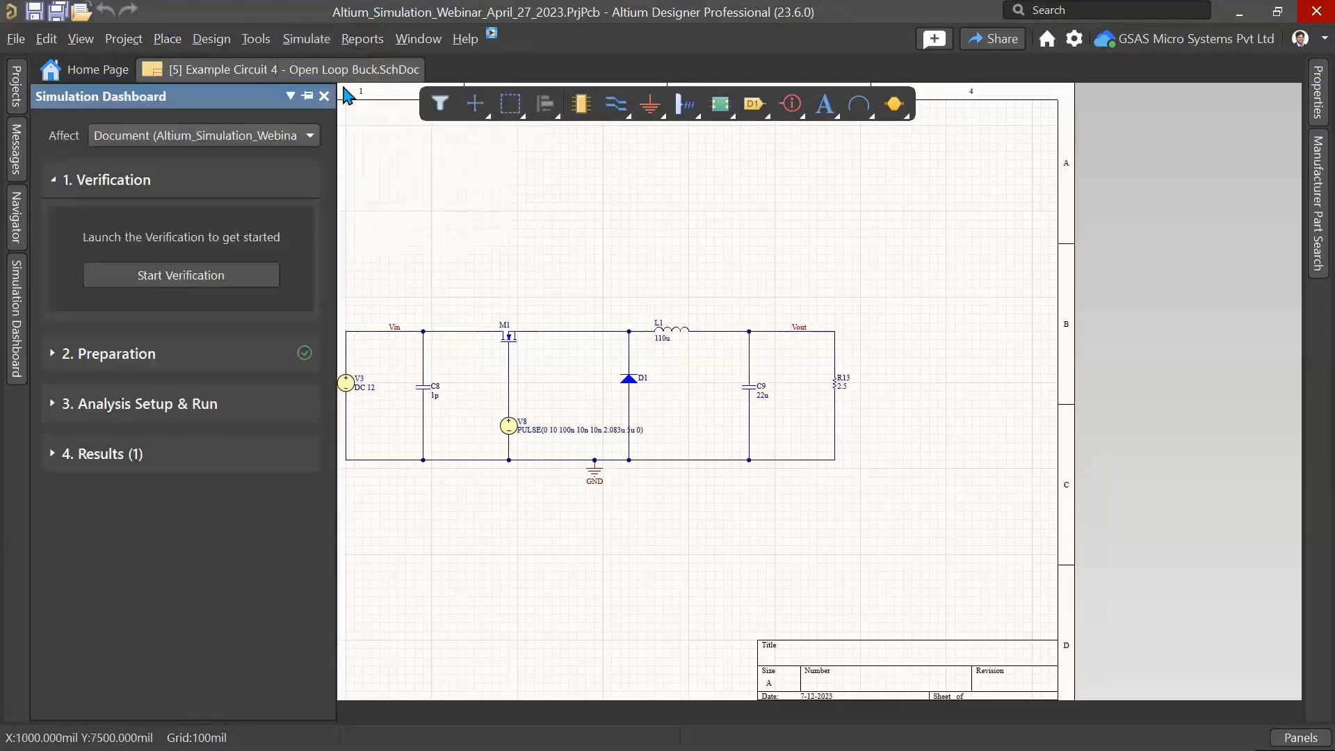
click(133, 277)
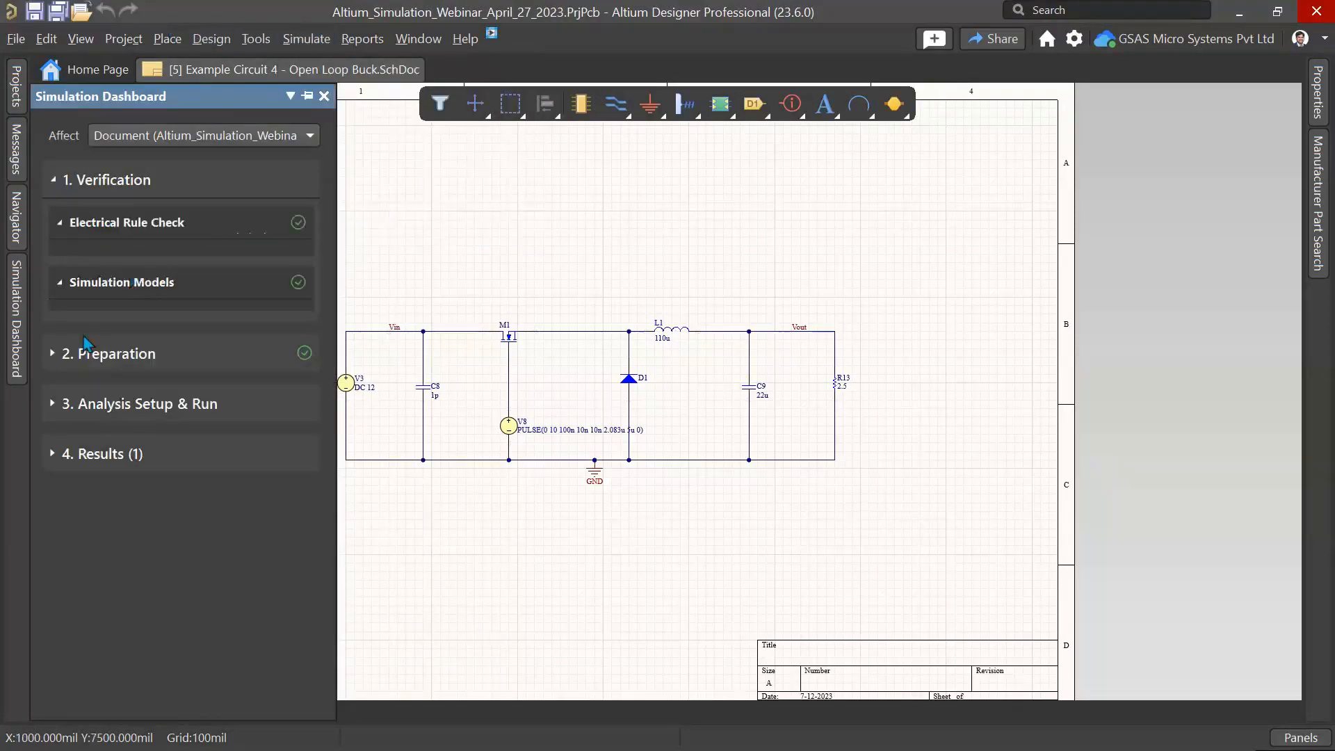
Step: Expand the preparation and transient analysis settings, widen the dashboard, and run the Transient analysis from 0 to 3m
click(80, 356)
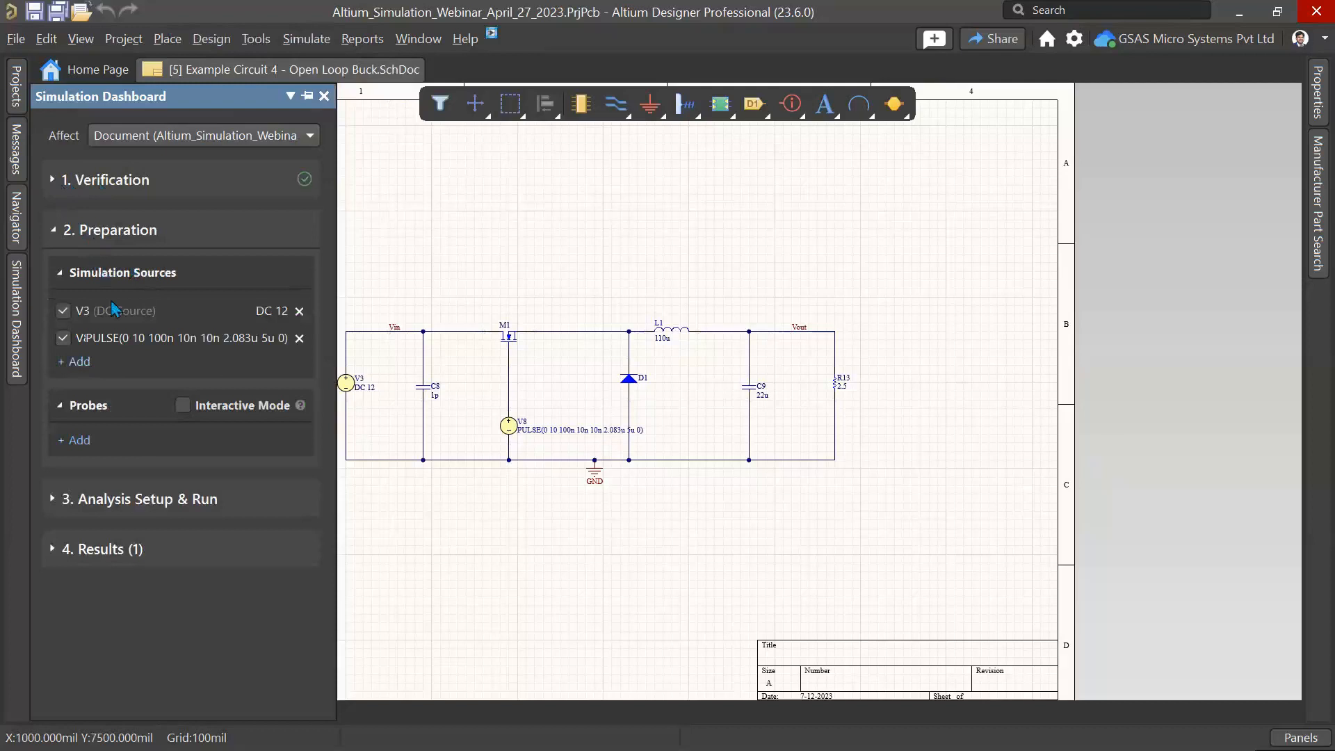
right_drag(437, 295, 463, 277)
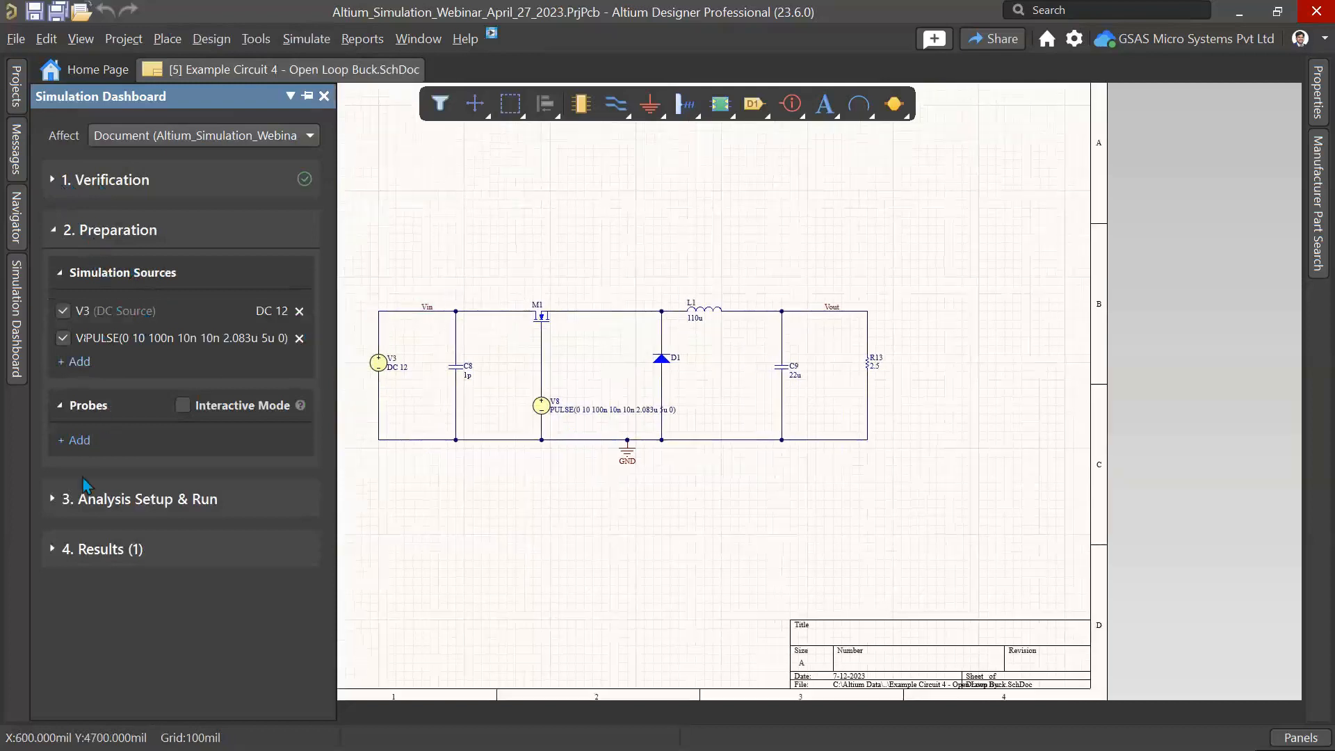
click(91, 498)
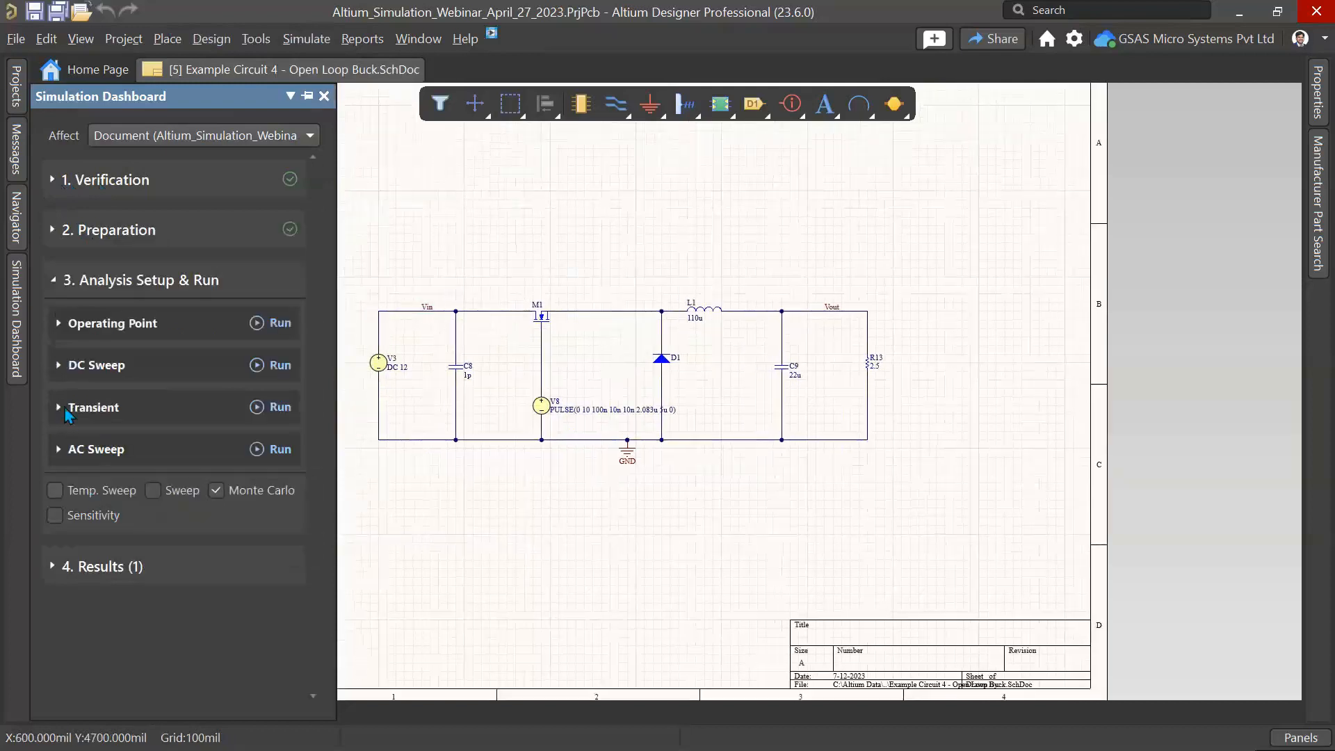
click(62, 408)
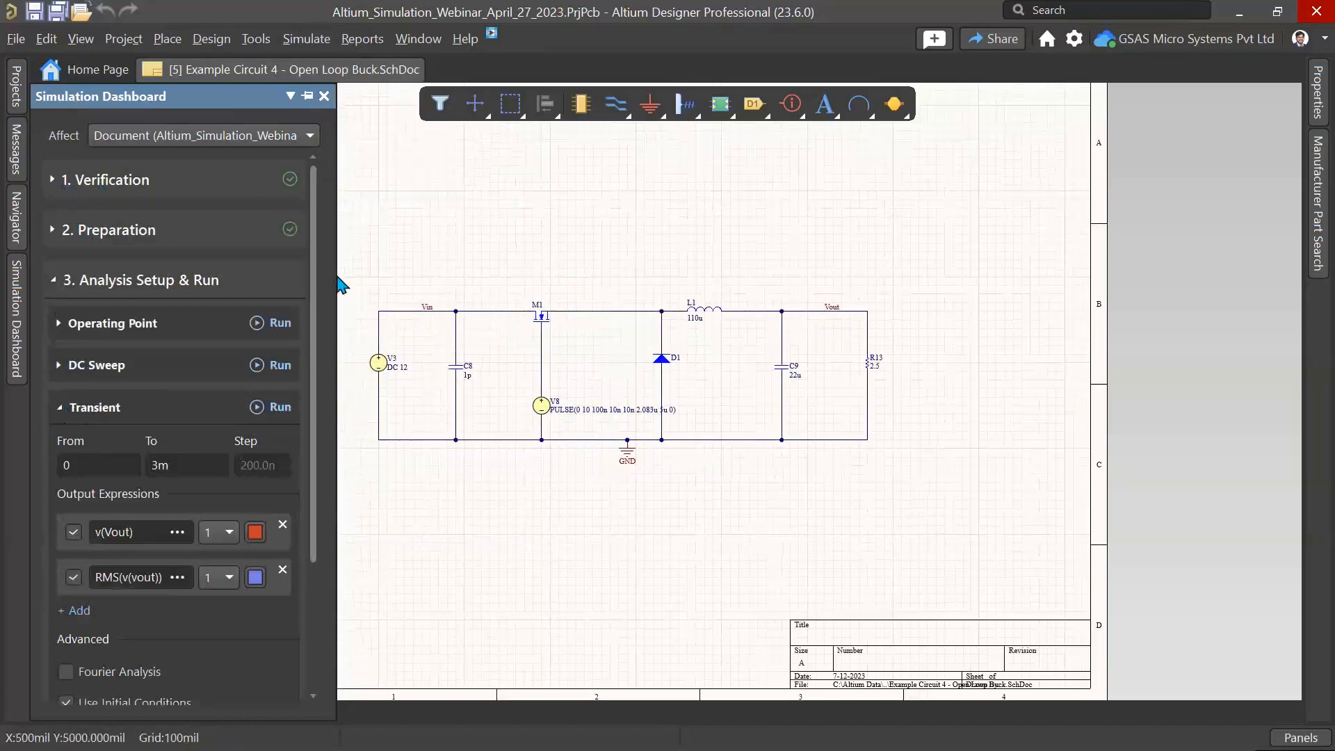
drag(339, 279, 562, 288)
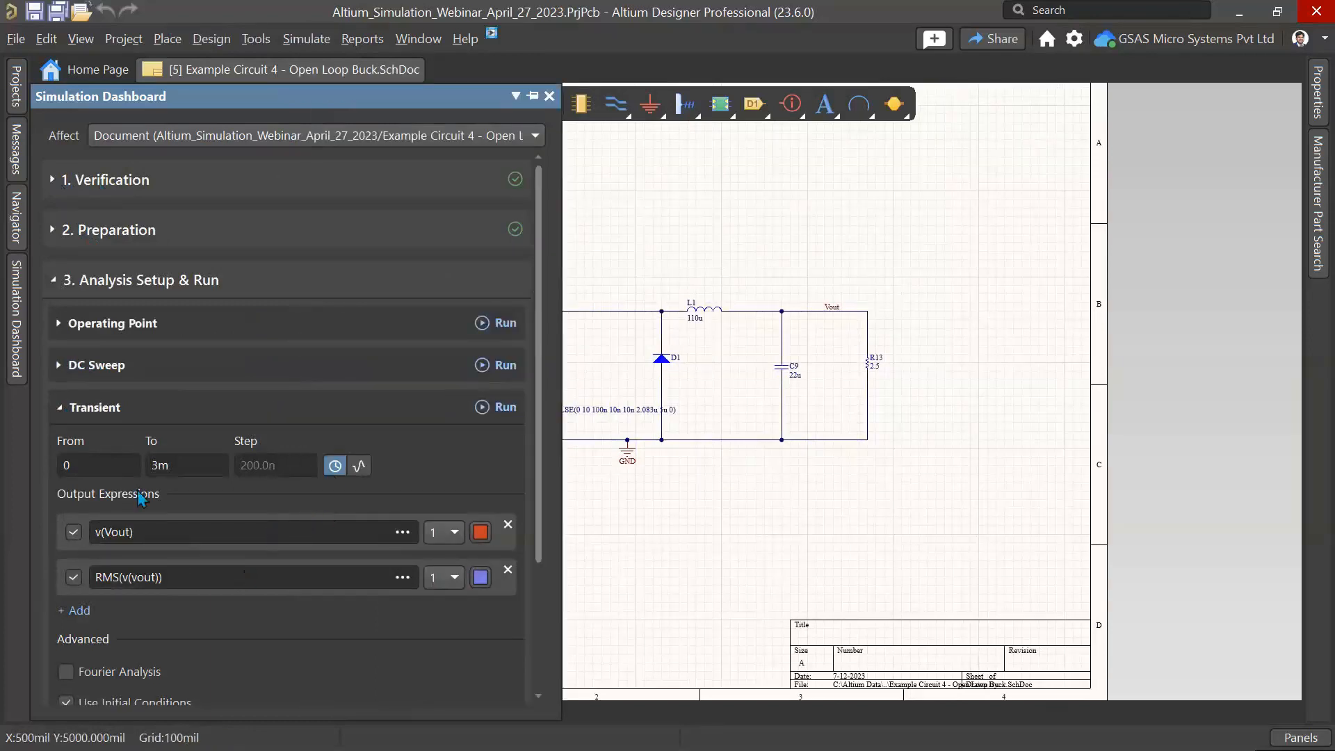
click(498, 408)
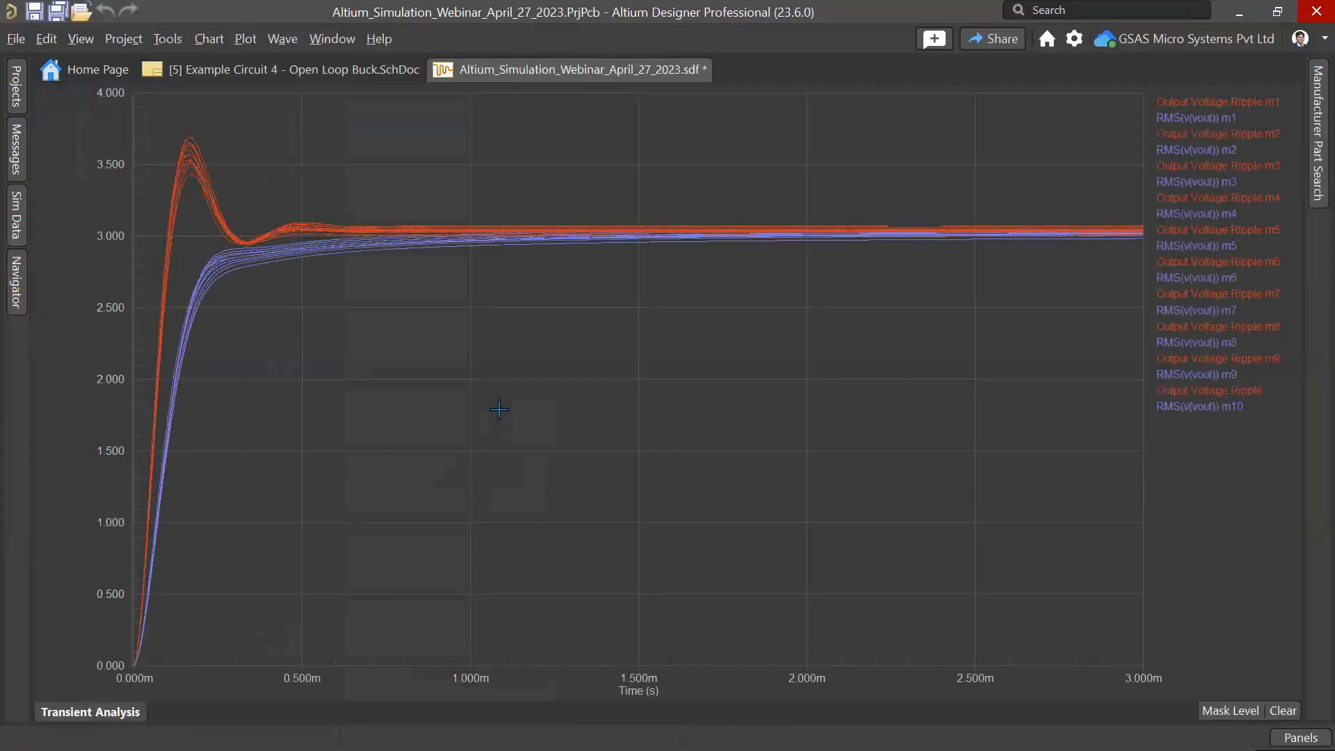
Step: Return to the buck schematic and change output capacitor C9's value to 22p
click(306, 73)
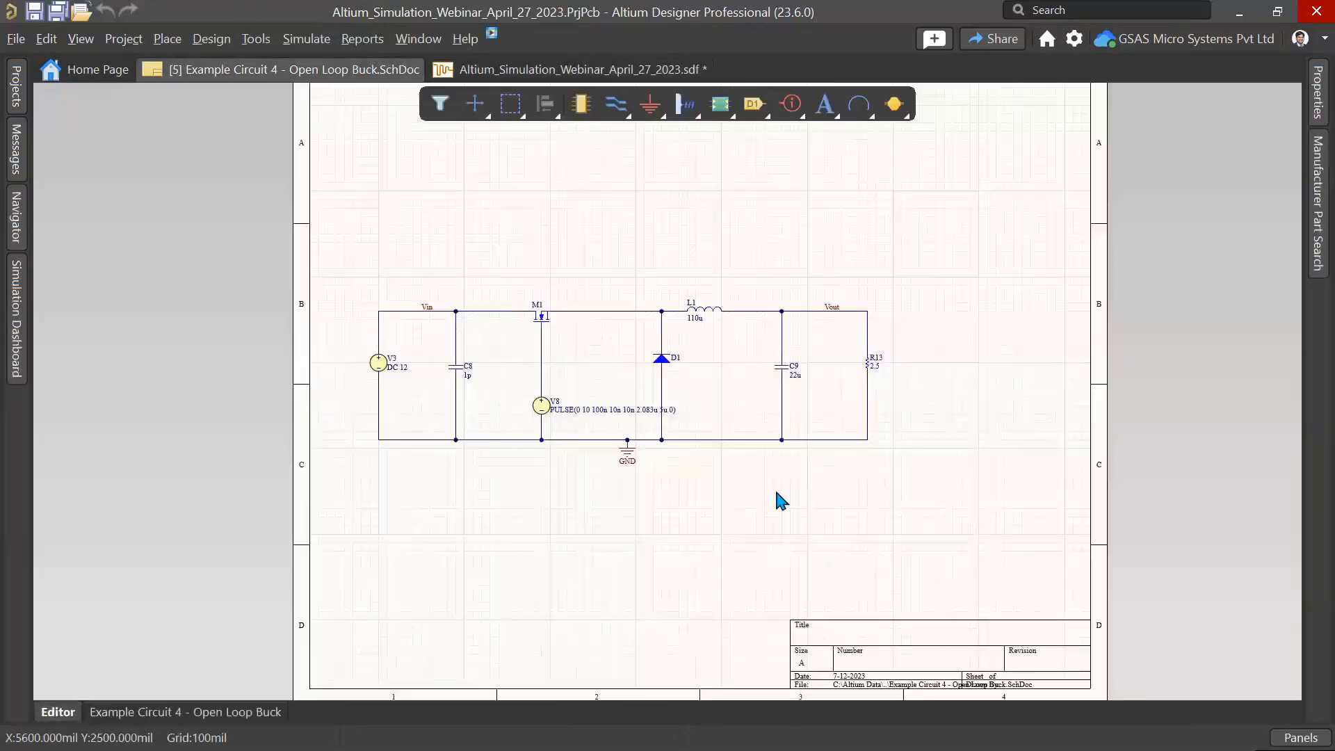
ctrl+scroll(775, 487, up, 3)
double_click(785, 236)
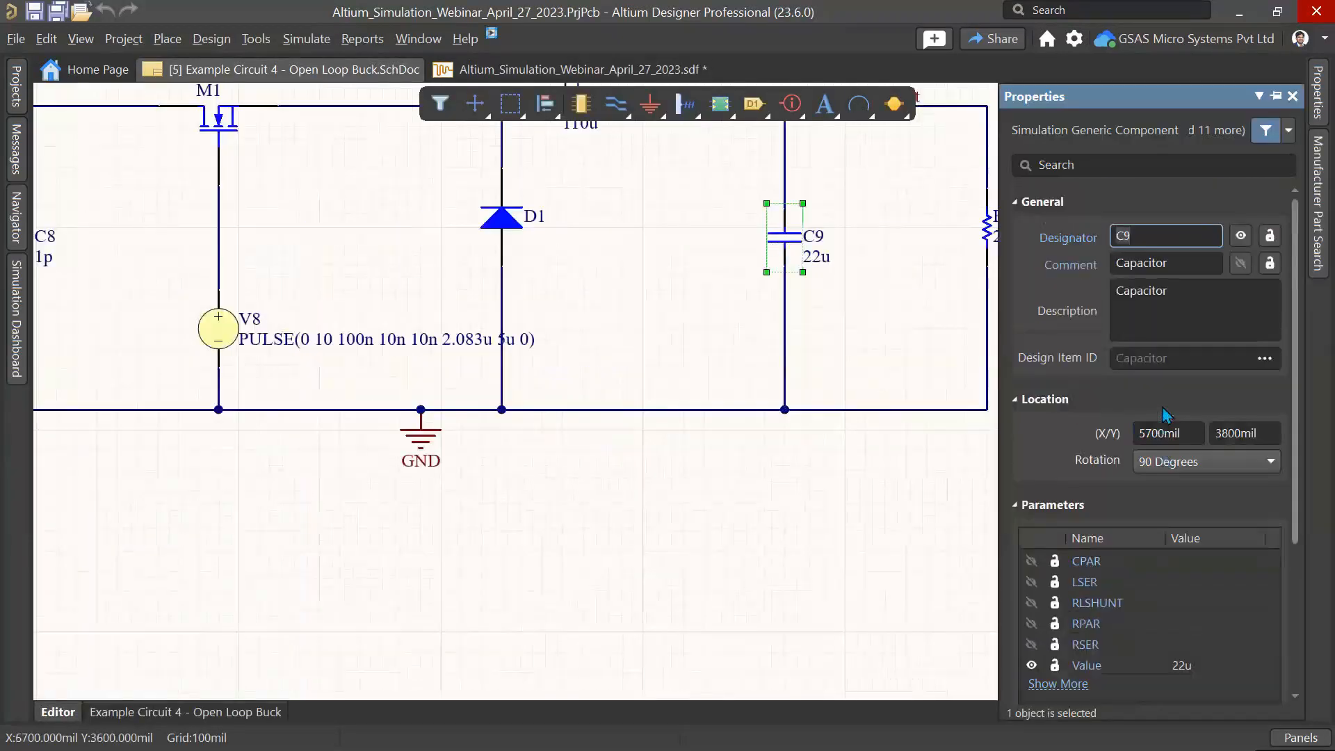
scroll(1167, 415, down, 3)
click(1227, 498)
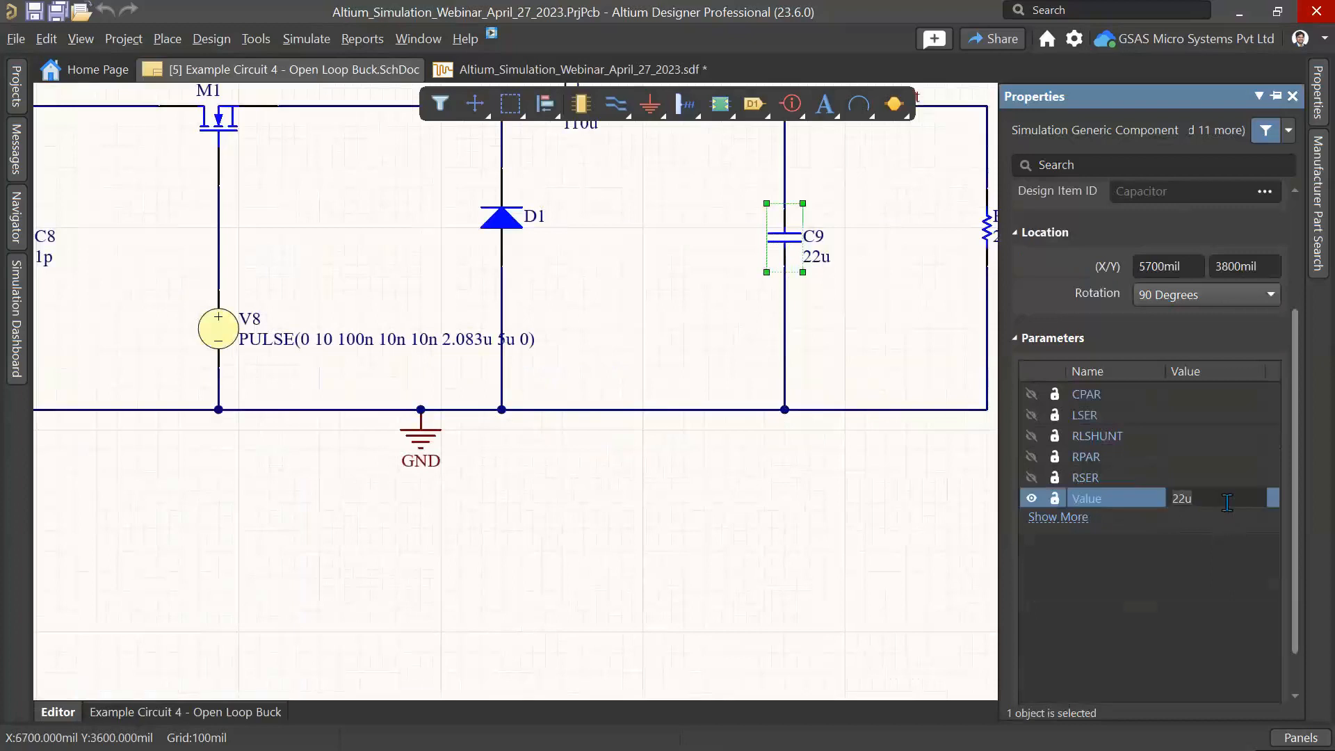
key(BackSpace)
text(p)
key(Return)
Step: Close the simulation data document without saving its changes
right_click(591, 75)
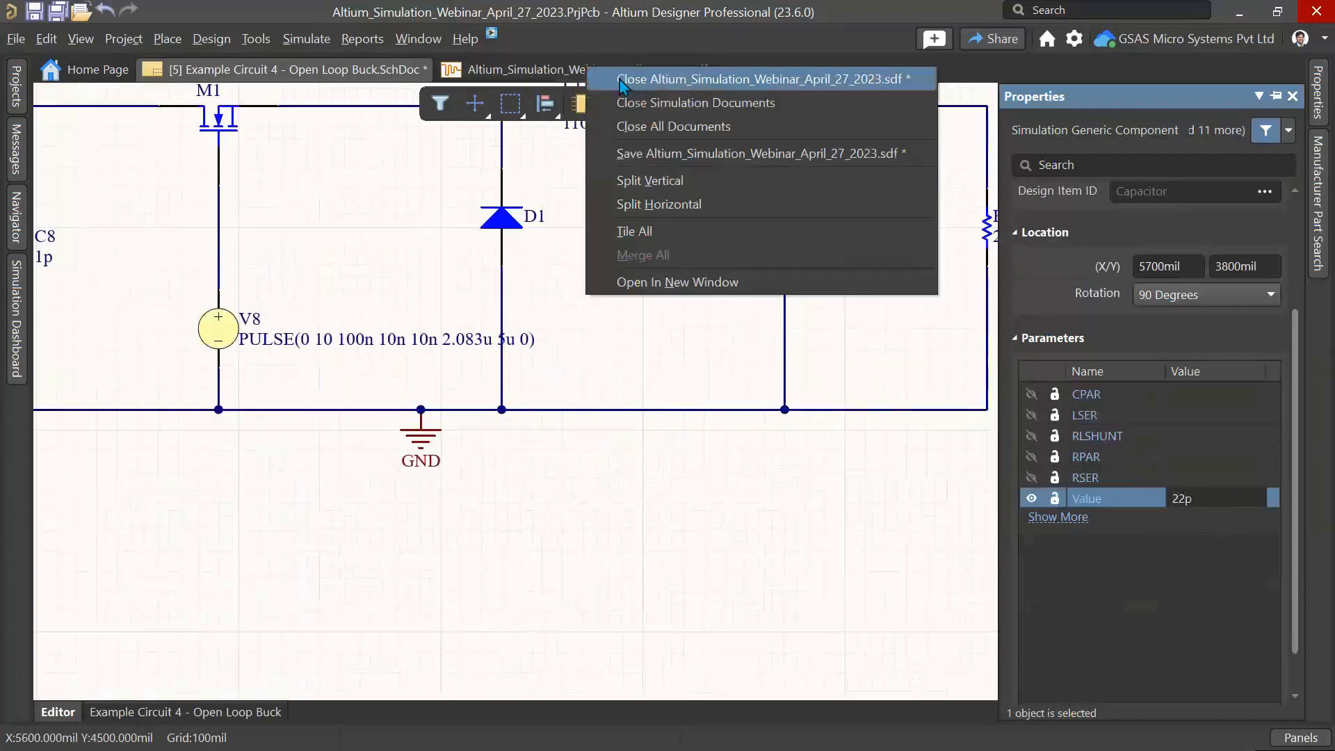
click(625, 82)
click(727, 461)
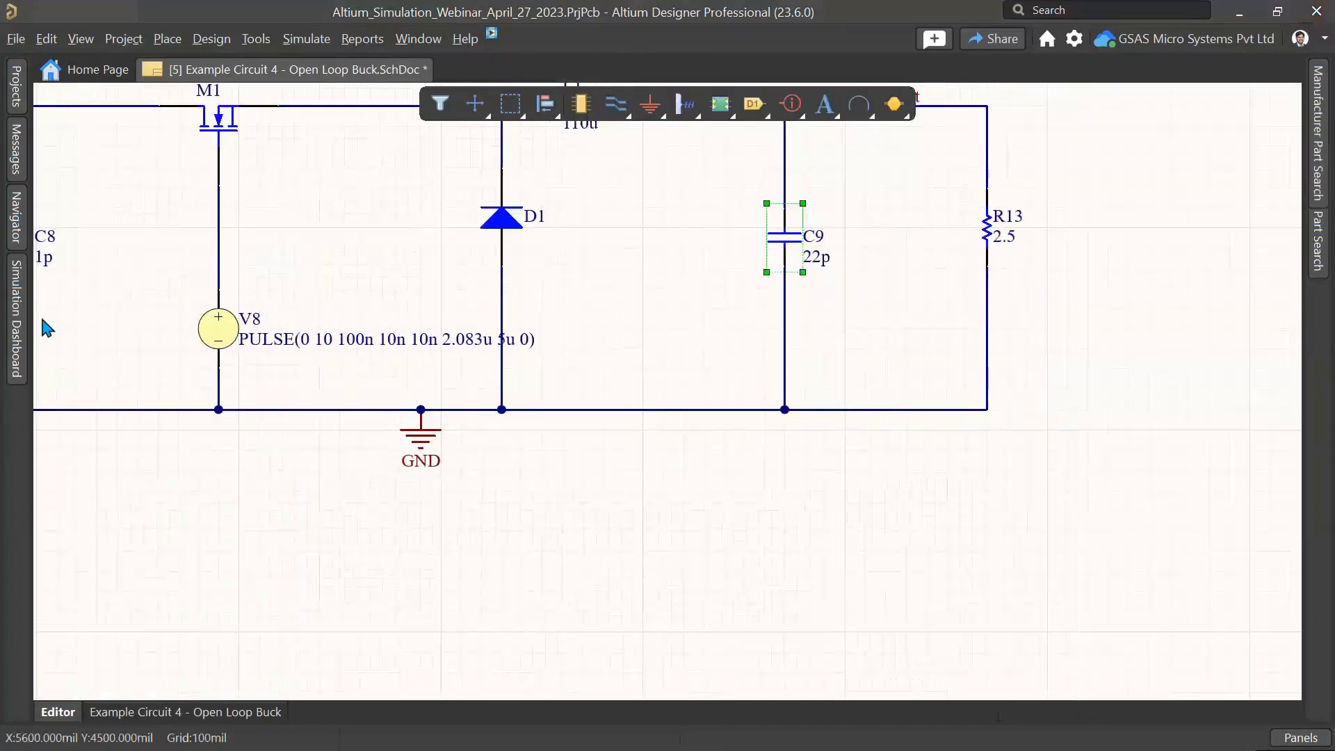
Step: Rerun the Transient analysis from the Simulation Dashboard with the new C9 value
click(15, 320)
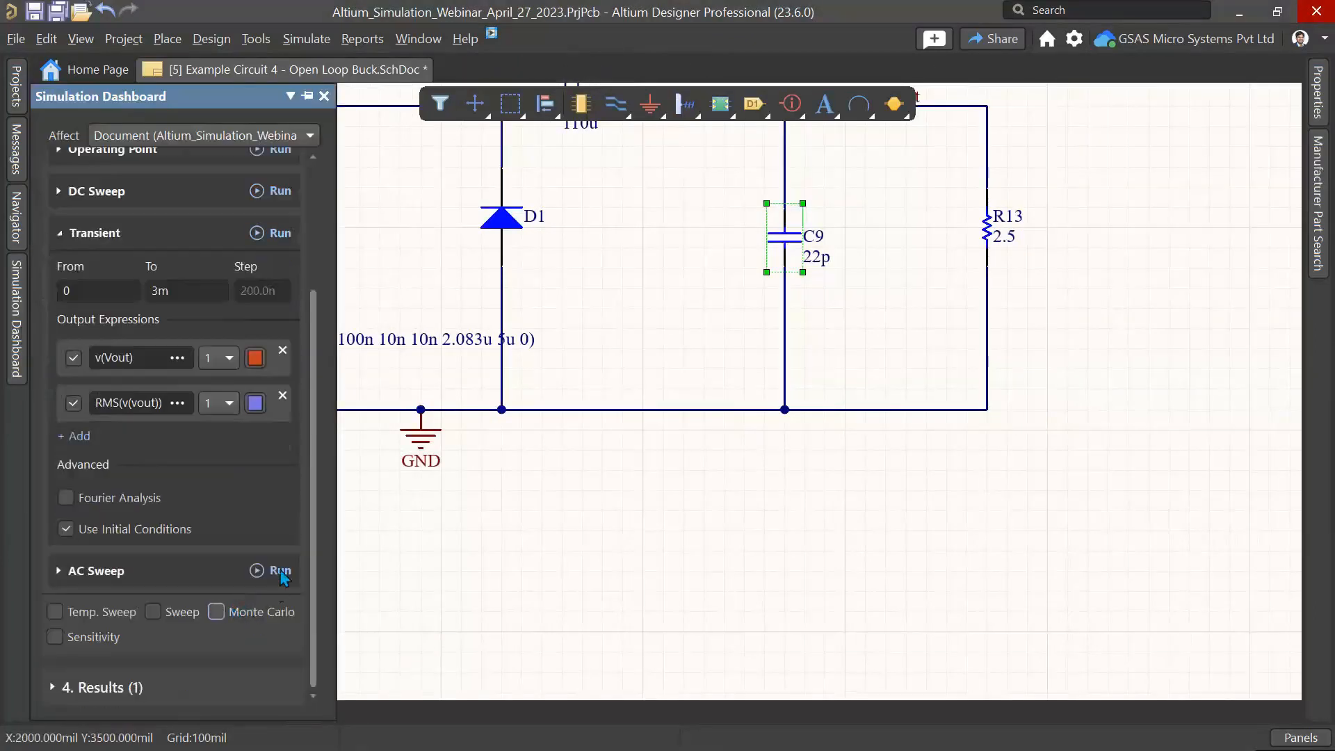
scroll(281, 577, up, 3)
click(276, 411)
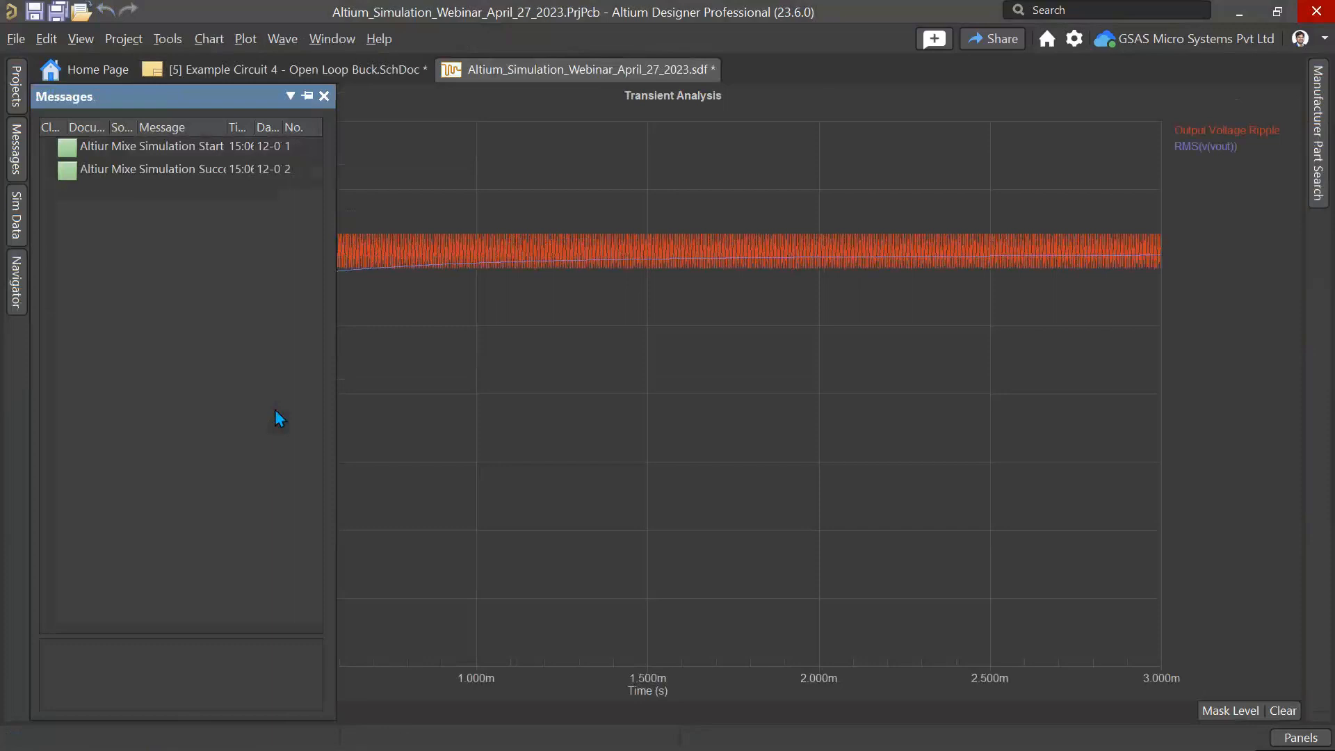
Step: Highlight each output trace in turn and zoom into the steady-state output voltage ripple
click(1194, 144)
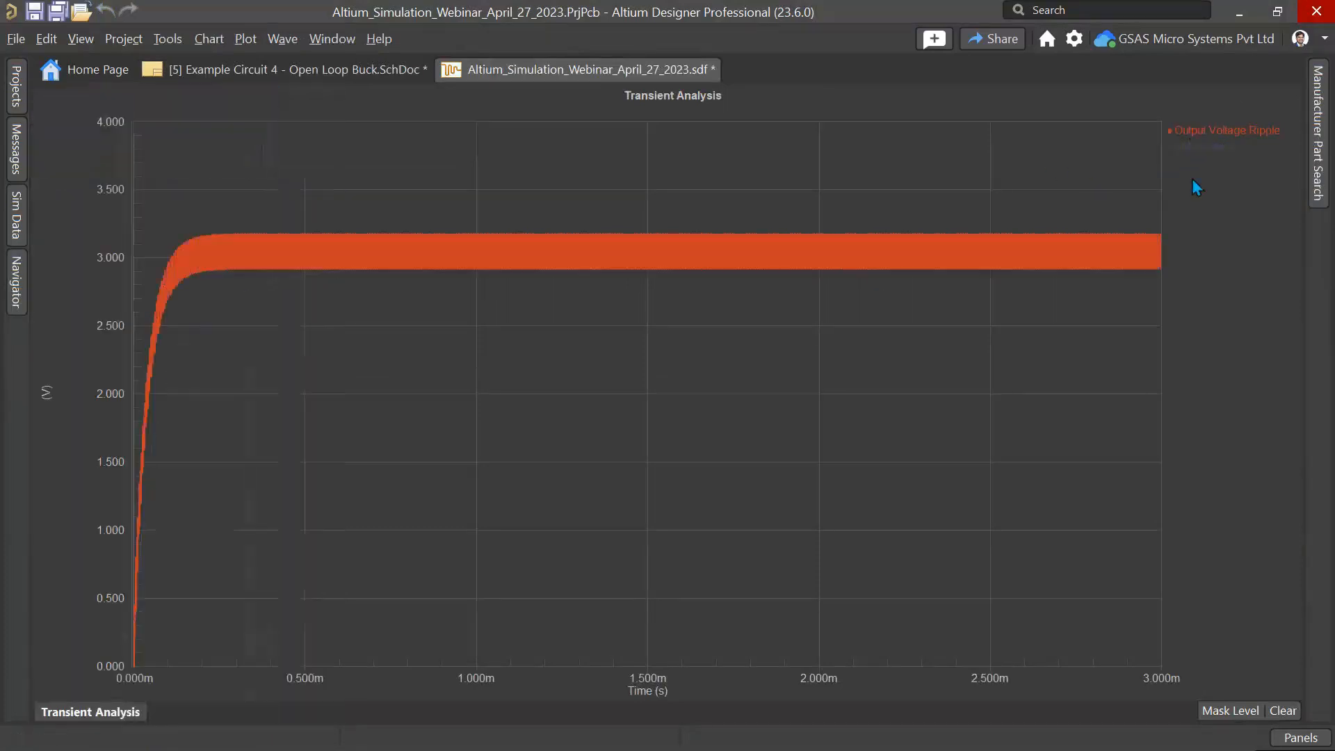
click(1204, 149)
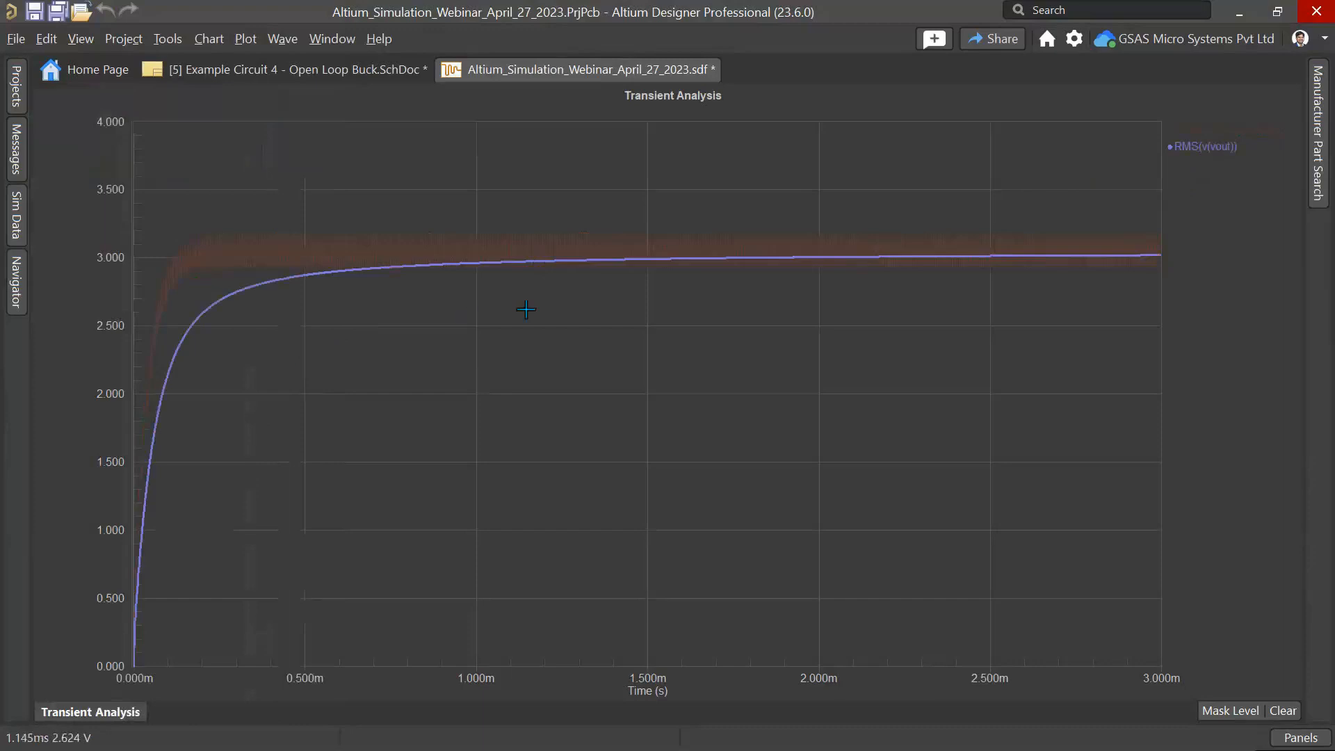
drag(913, 202, 1105, 344)
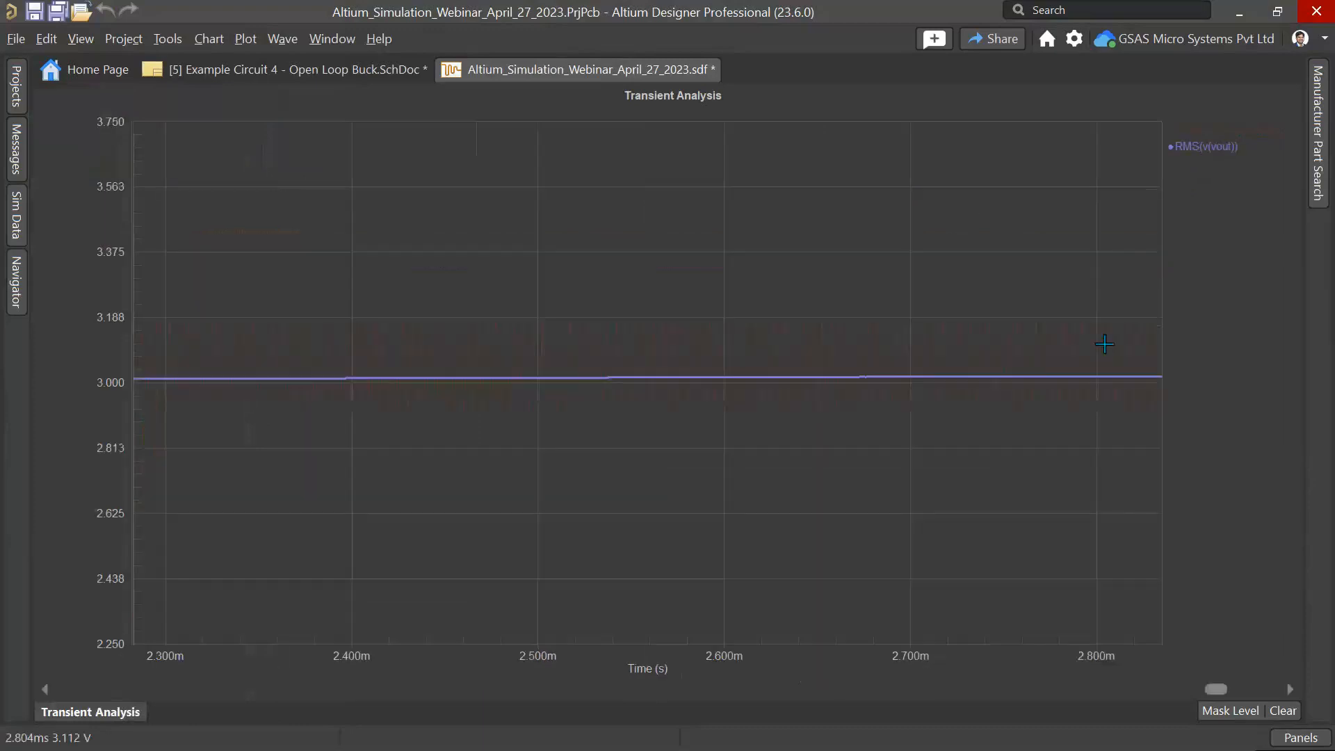
click(1218, 131)
drag(736, 292, 1103, 498)
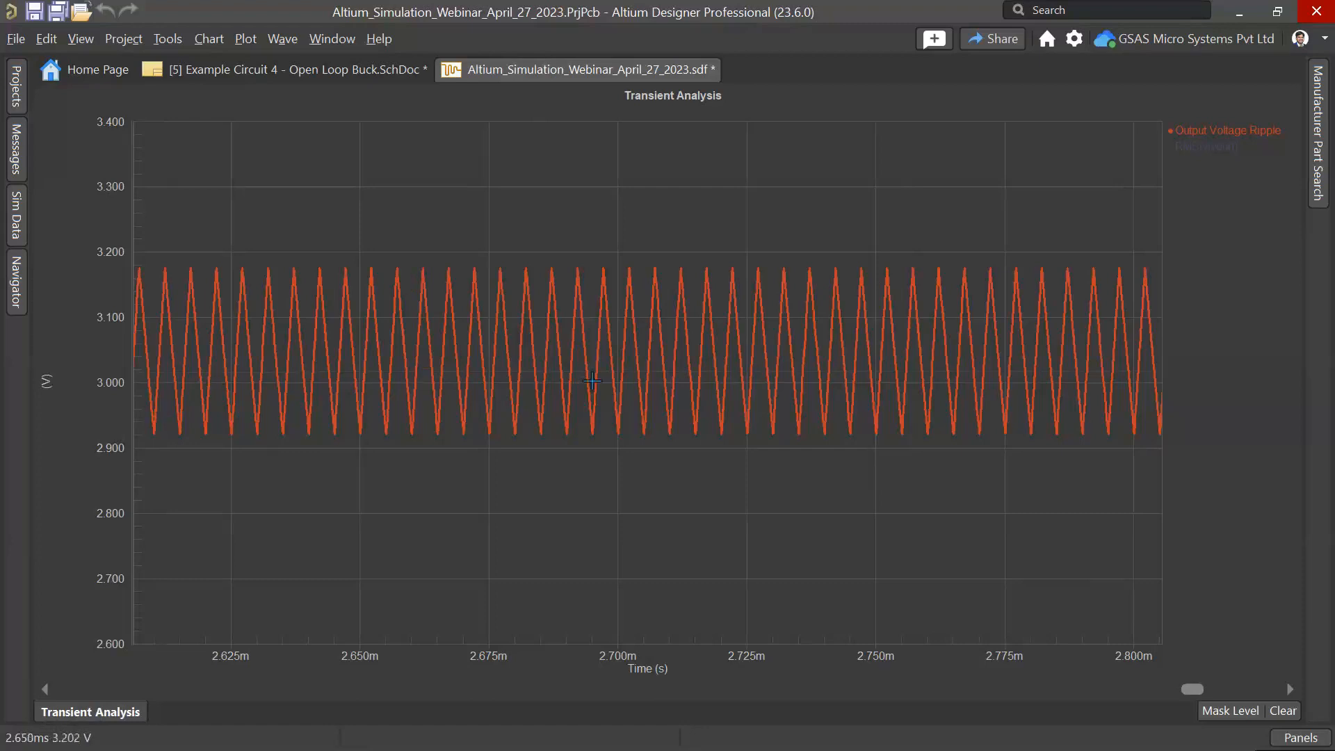
drag(361, 248, 657, 461)
Step: Place Cursor A and Cursor B on the Output Voltage Ripple waveform at a peak and the following trough
right_click(1227, 132)
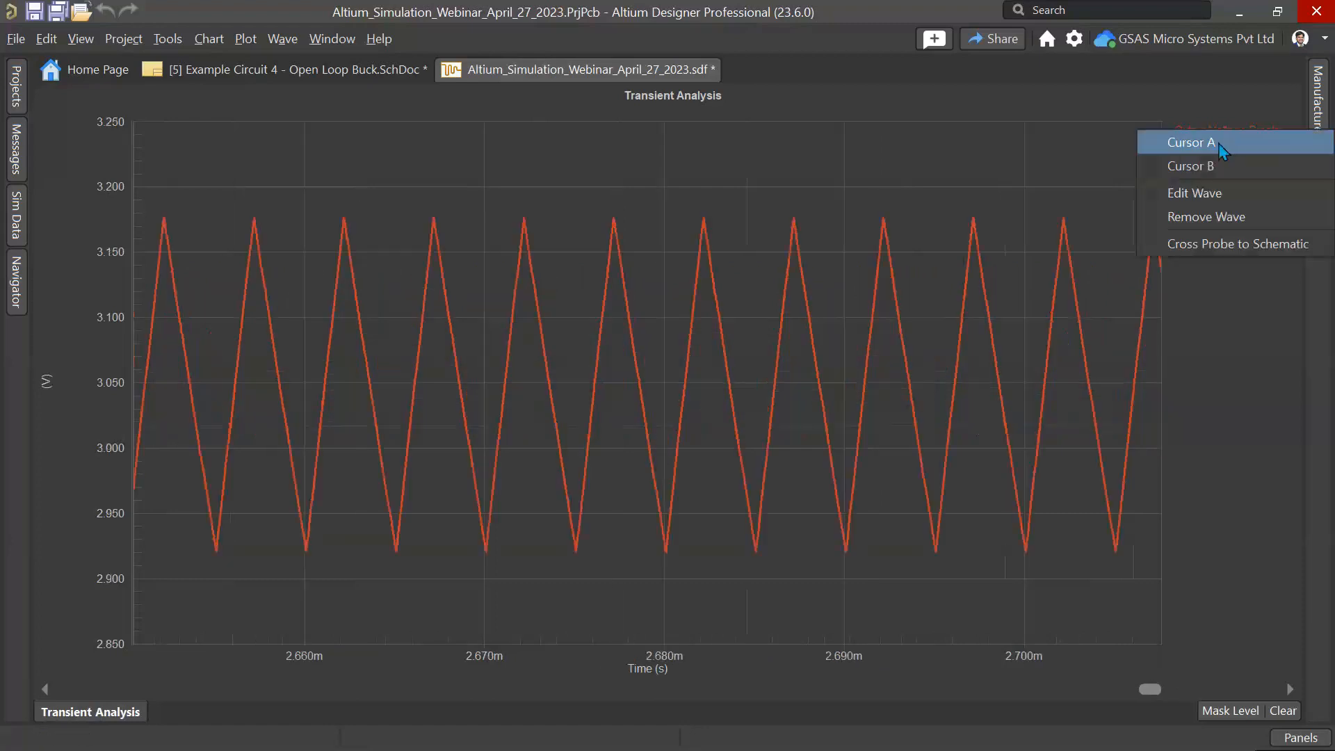
click(1204, 134)
drag(133, 127, 163, 126)
right_click(1214, 148)
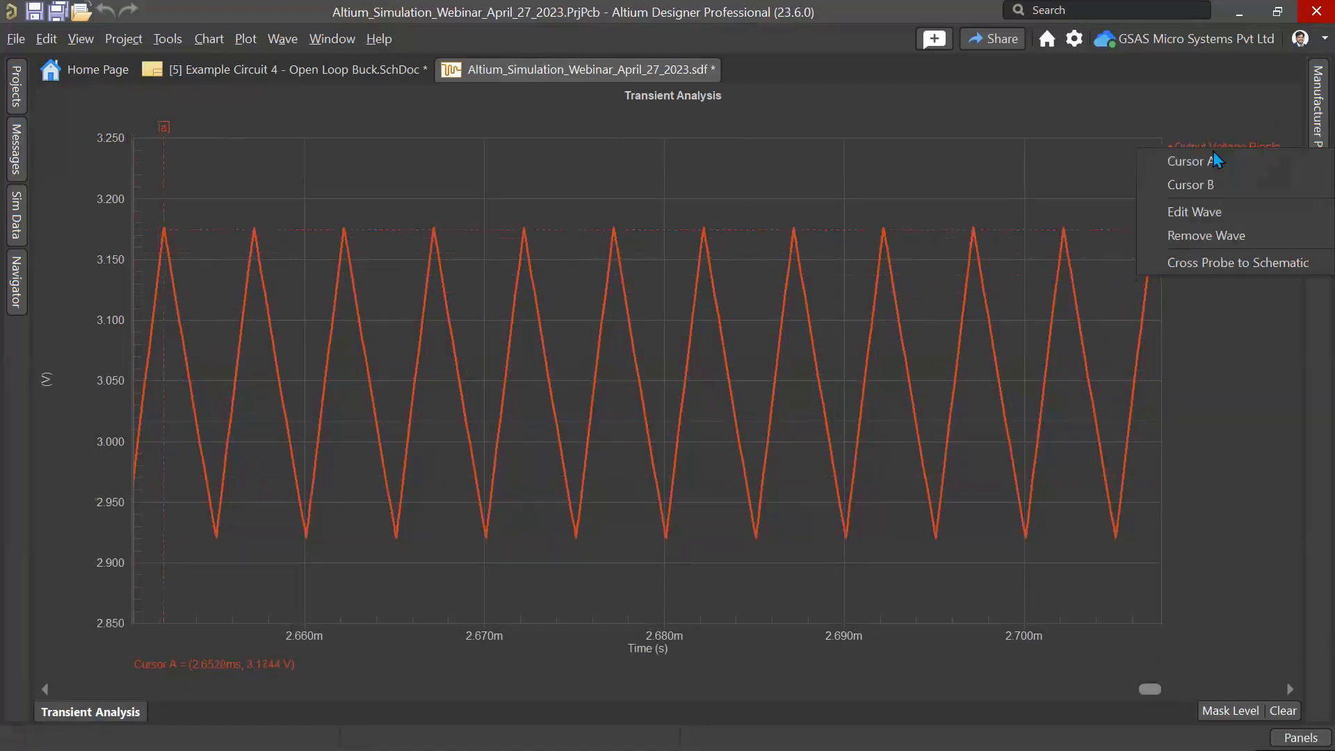
click(1206, 185)
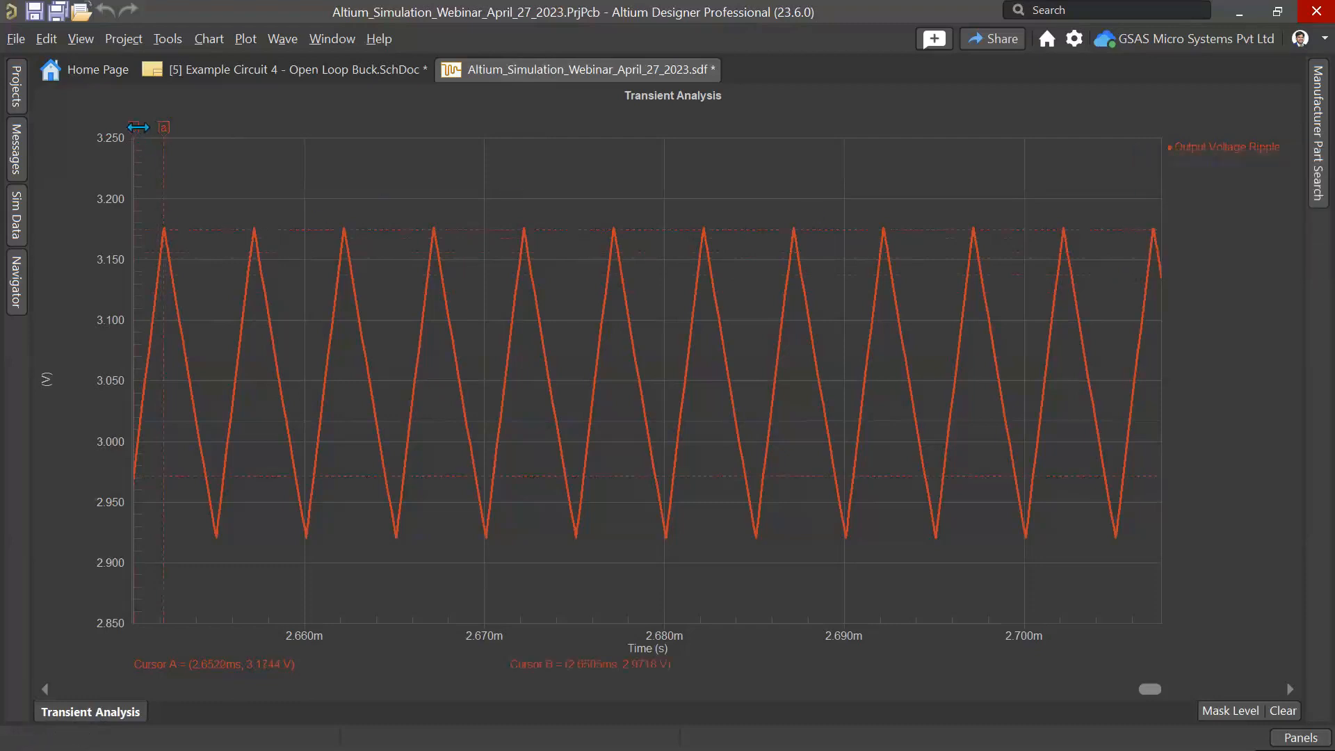
drag(134, 127, 214, 138)
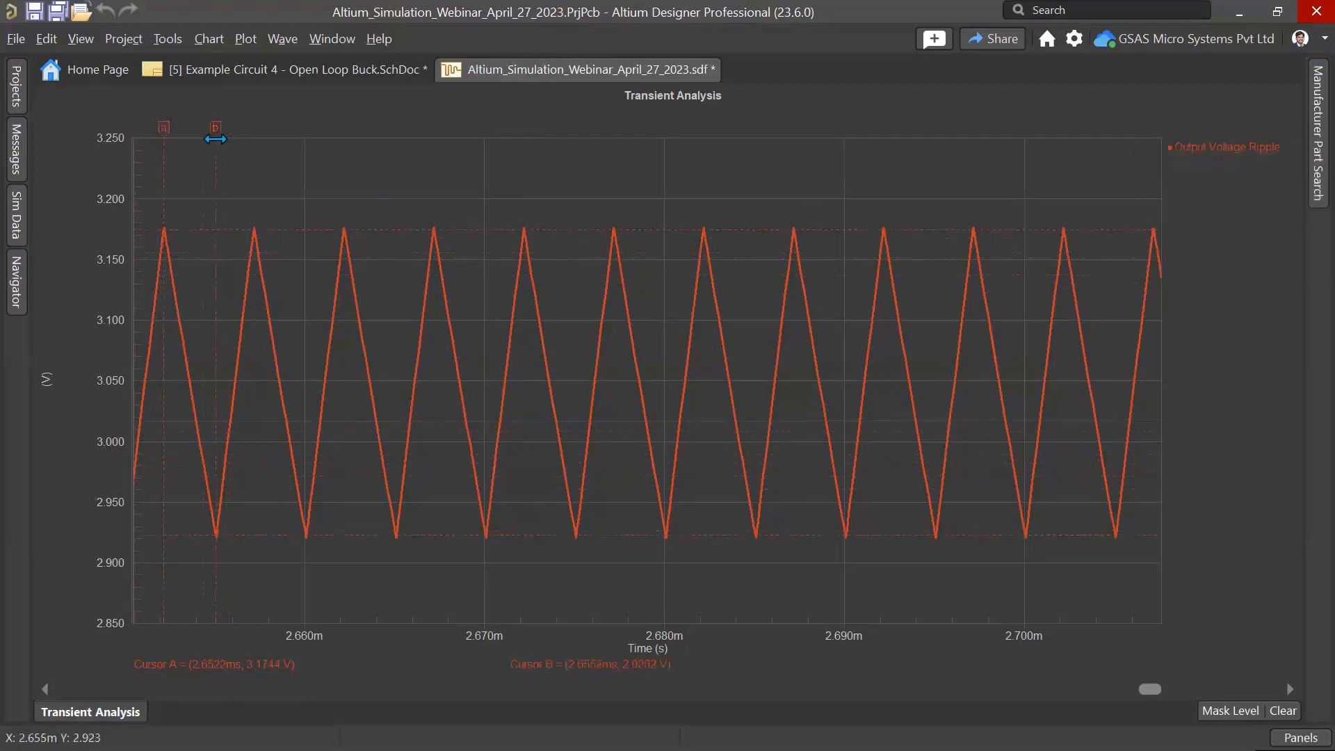
Step: Open the Sim Data panel to read the cursor measurements and launch Calculator
click(19, 222)
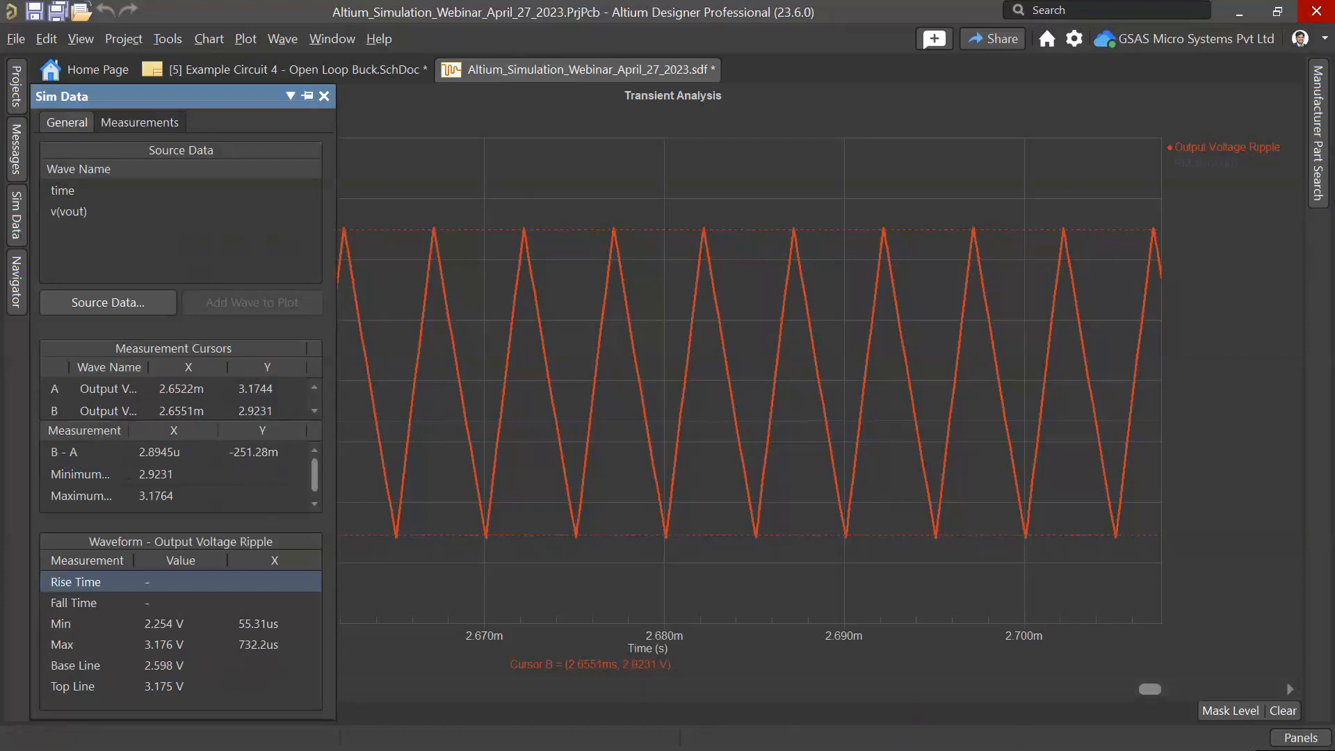
mouse_move(453, 744)
key(XF86Calculator)
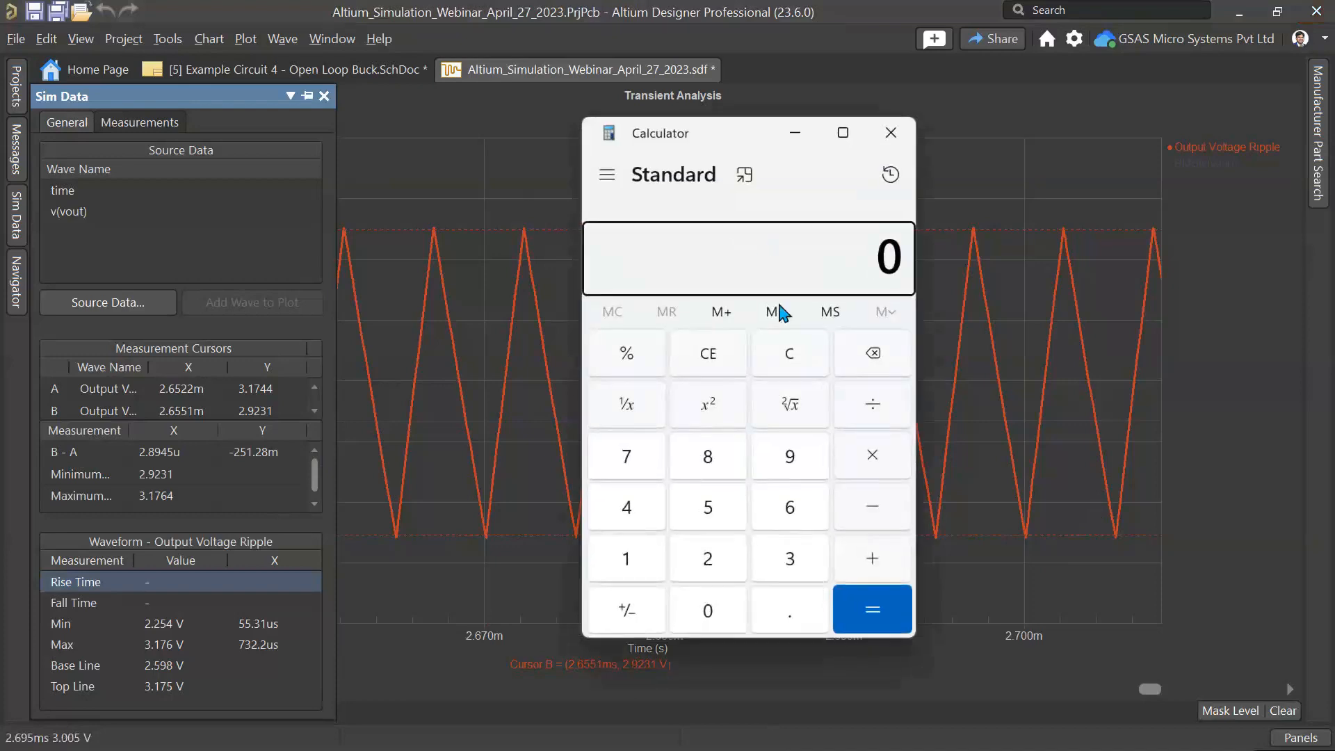
Step: Calculate the ripple percentage in Calculator as 0.251 ÷ 3 × 100
click(791, 612)
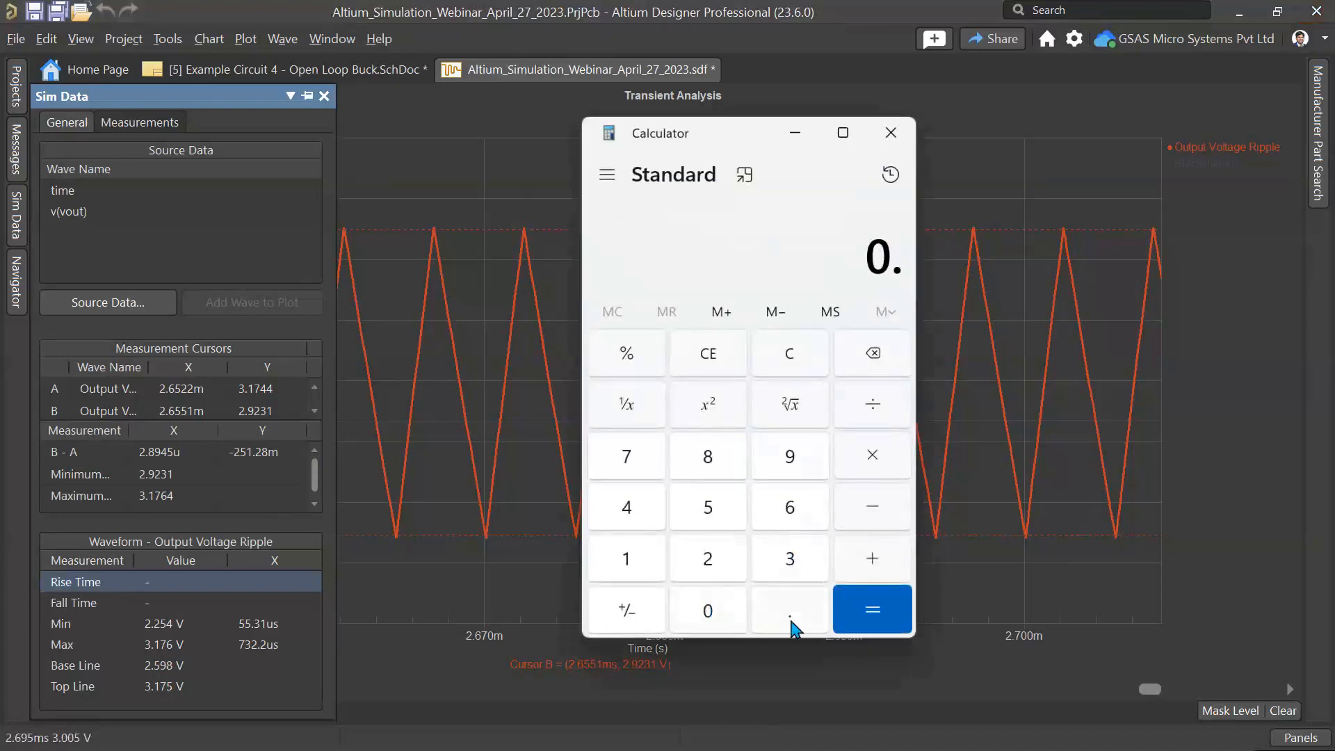
click(708, 559)
click(708, 507)
click(627, 559)
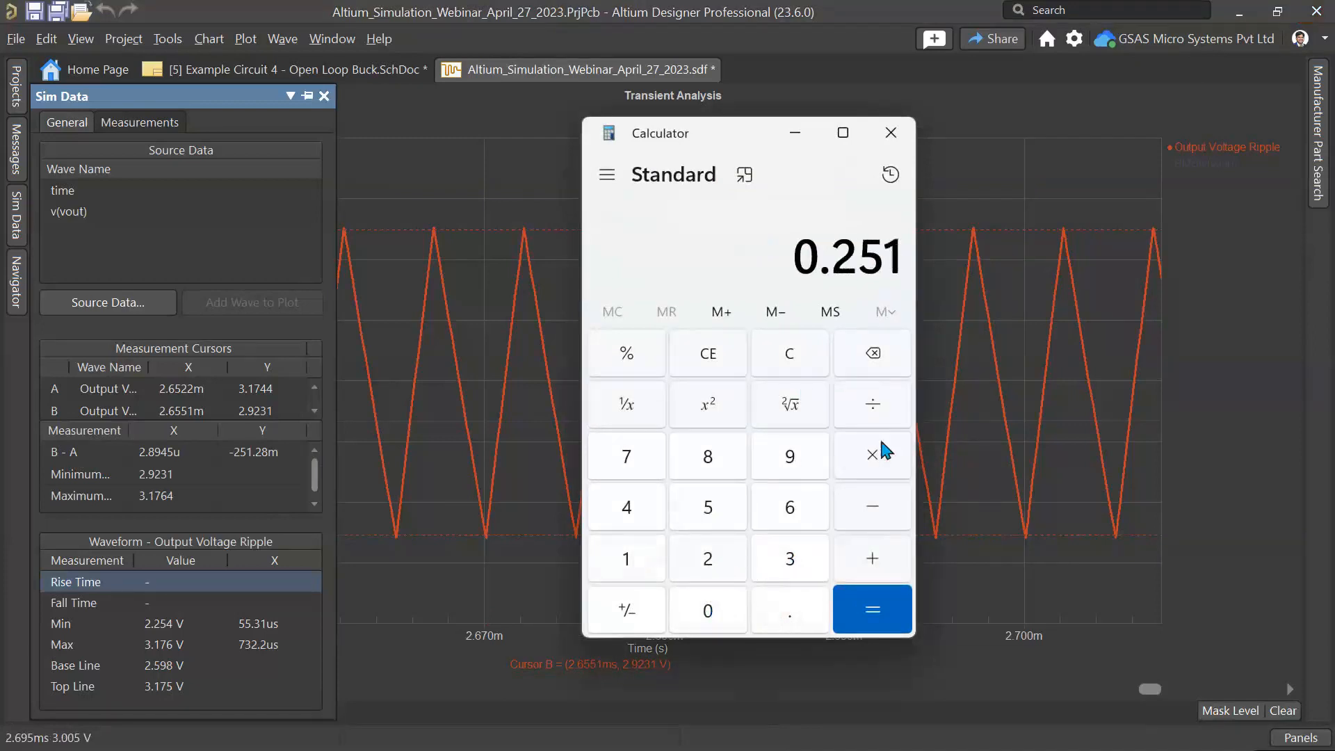
click(873, 404)
click(791, 559)
click(872, 456)
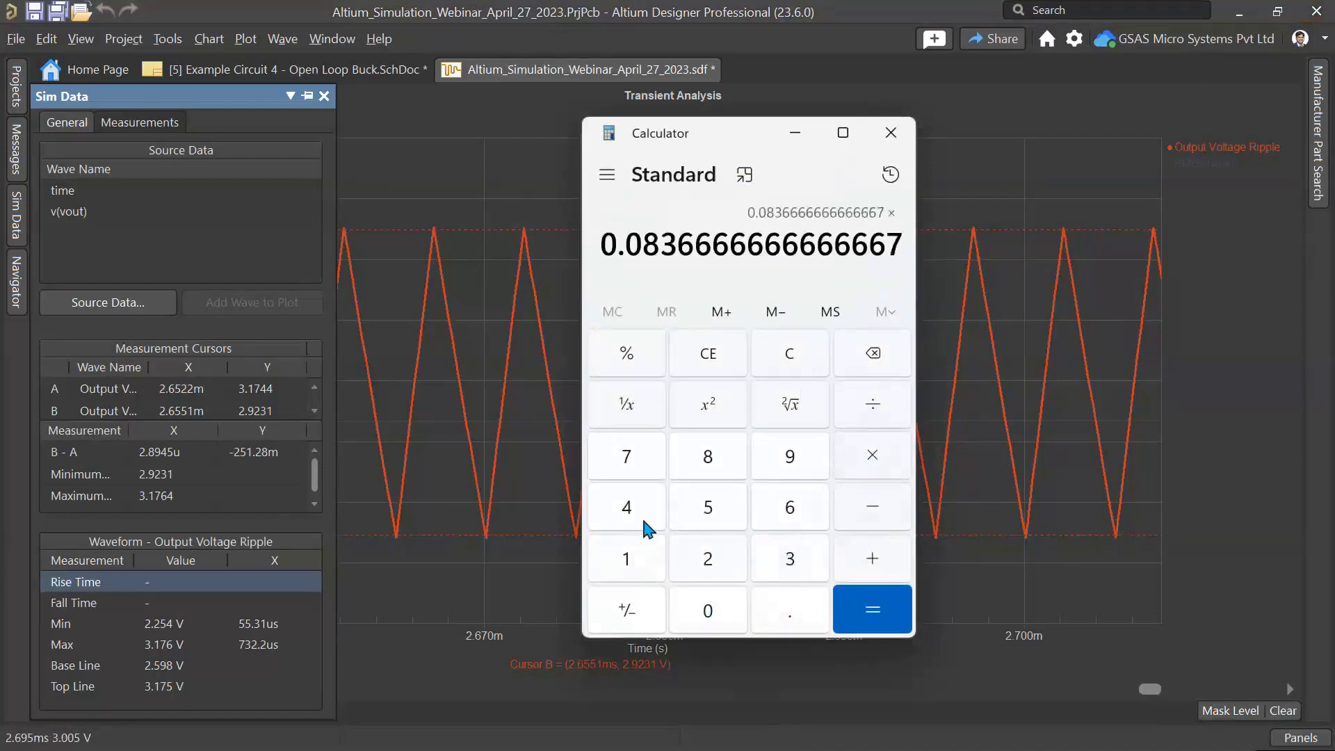
click(627, 556)
click(708, 611)
click(713, 611)
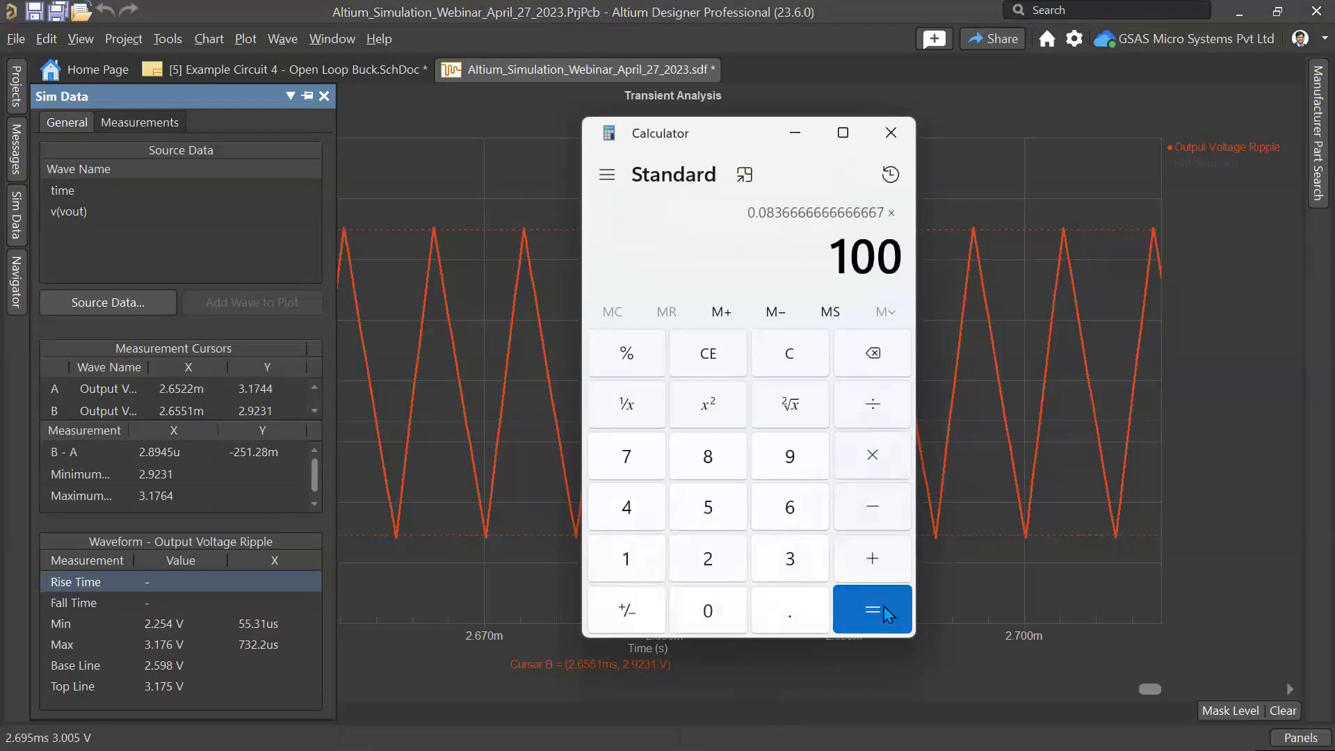
click(881, 609)
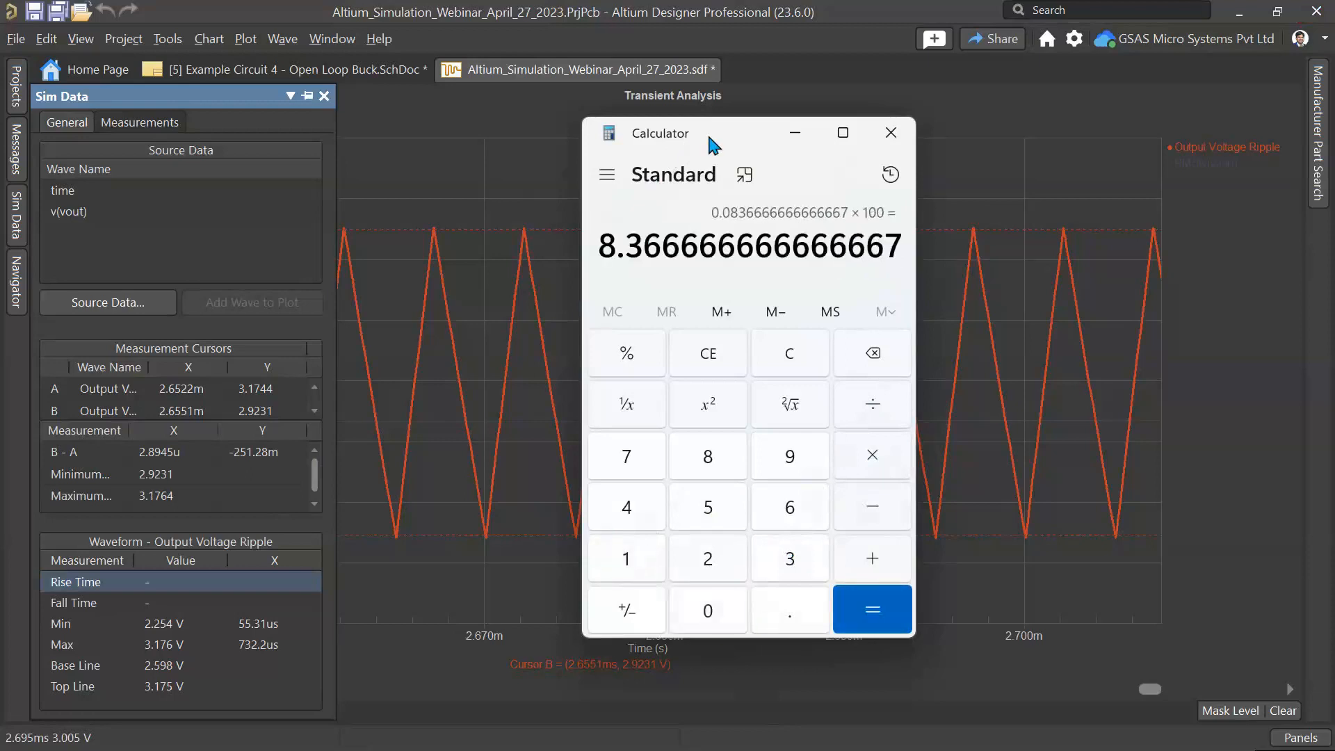
Step: Move the Calculator aside and set capacitor C9's value to 22u in the schematic
drag(709, 137, 820, 131)
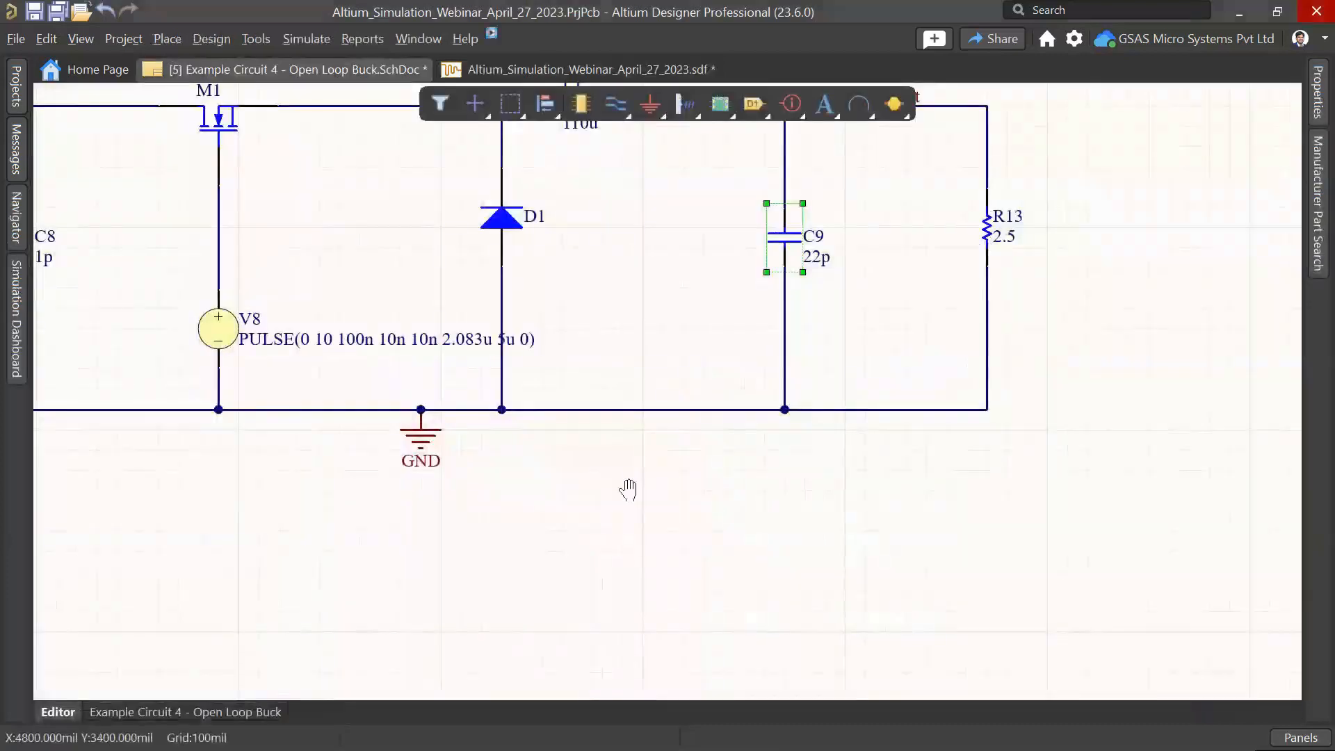
click(806, 370)
scroll(1180, 555, down, 2)
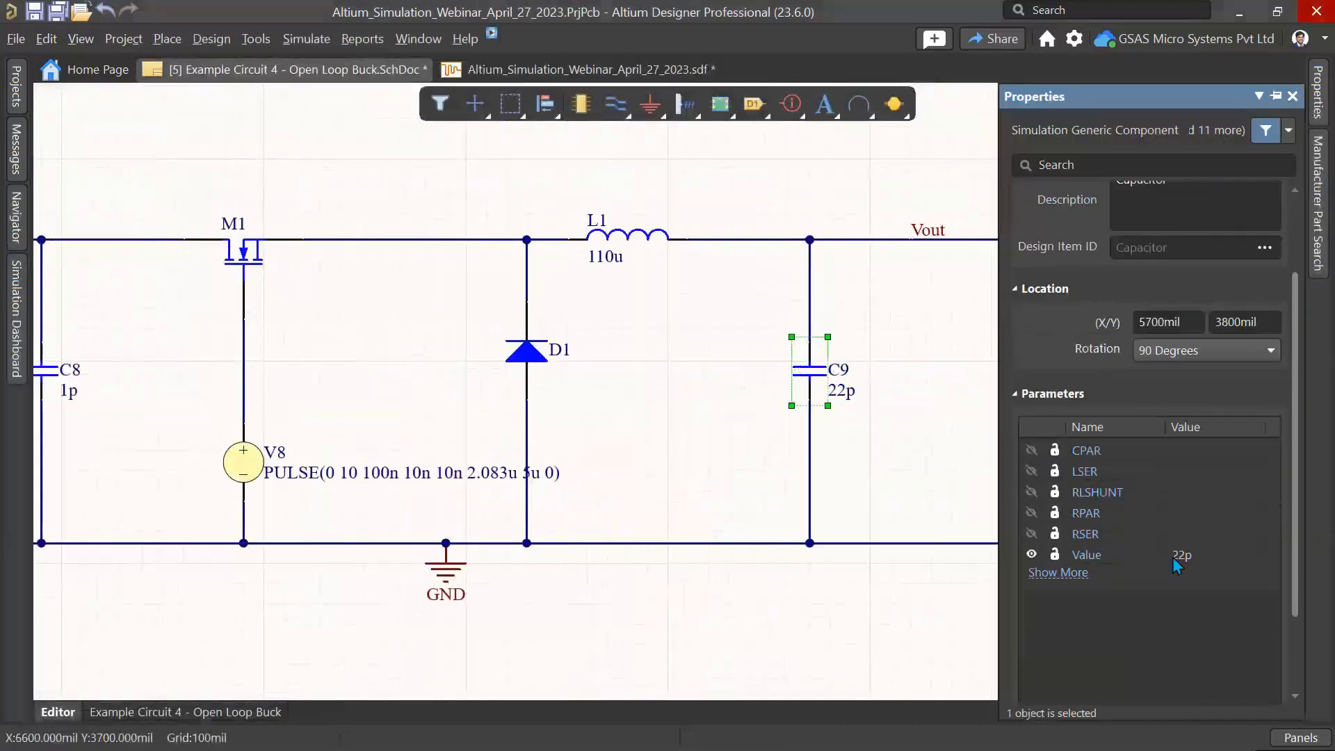
double_click(1217, 554)
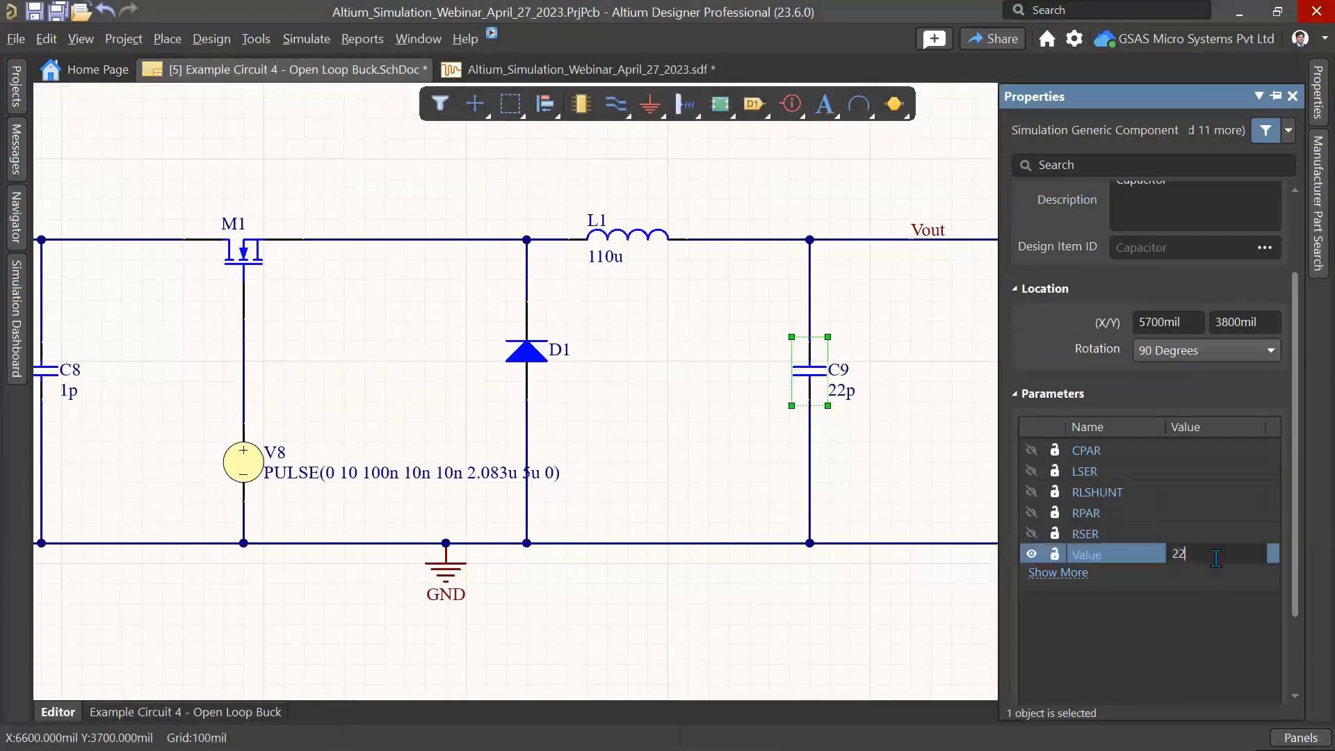
text(u)
click(738, 222)
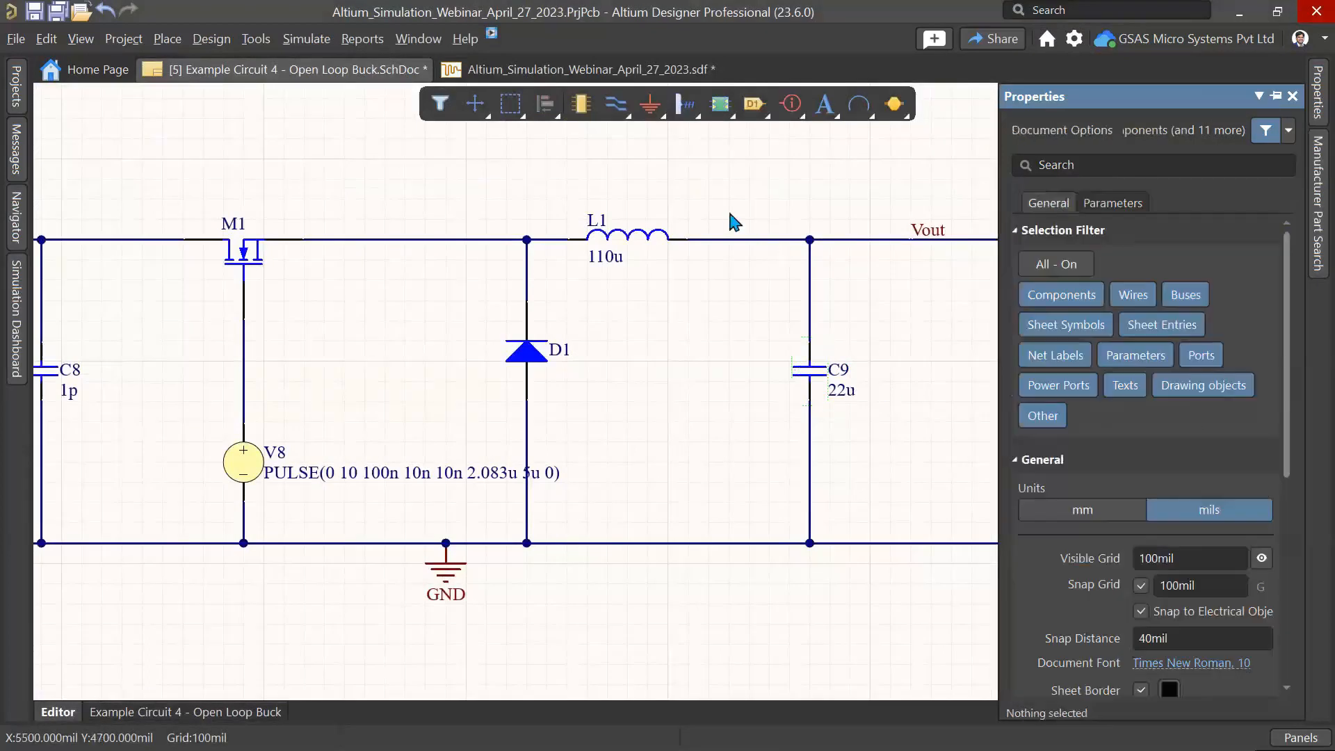
Step: Close the transient results document, discarding its unsaved changes
right_click(482, 68)
click(512, 74)
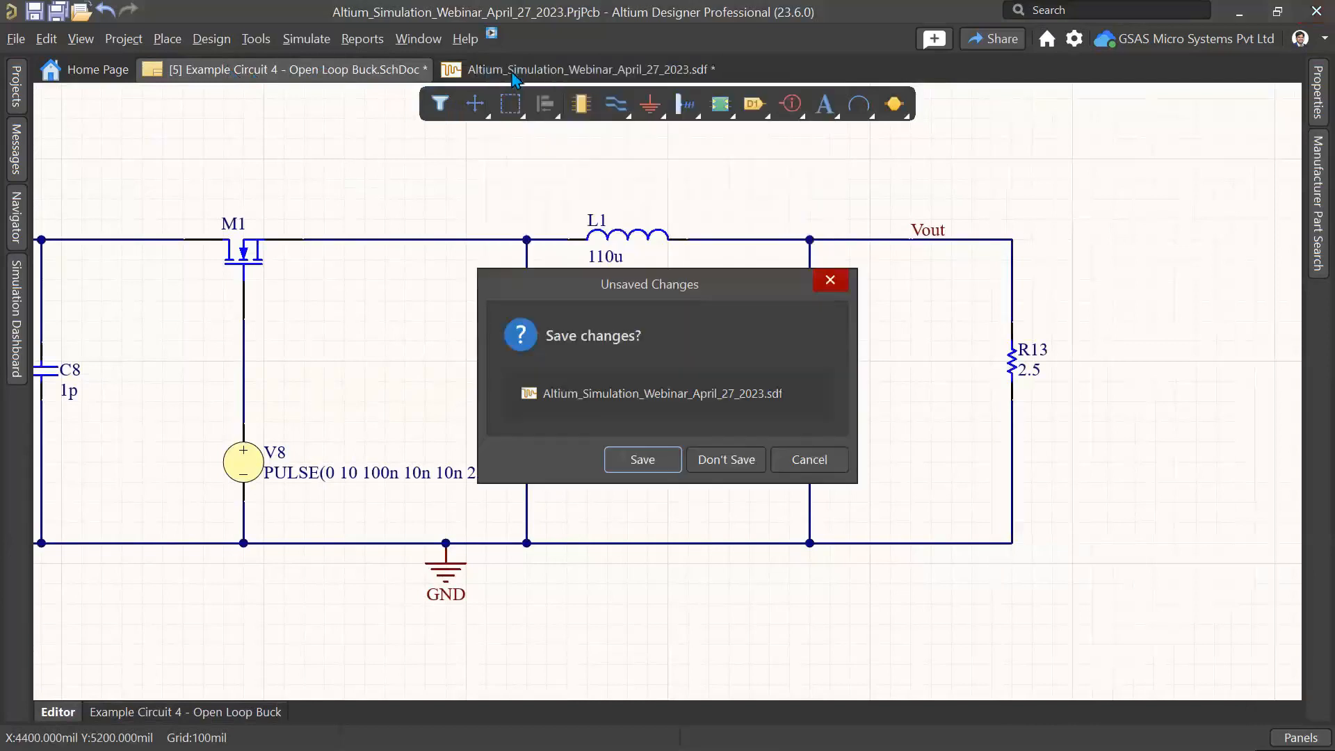
click(740, 456)
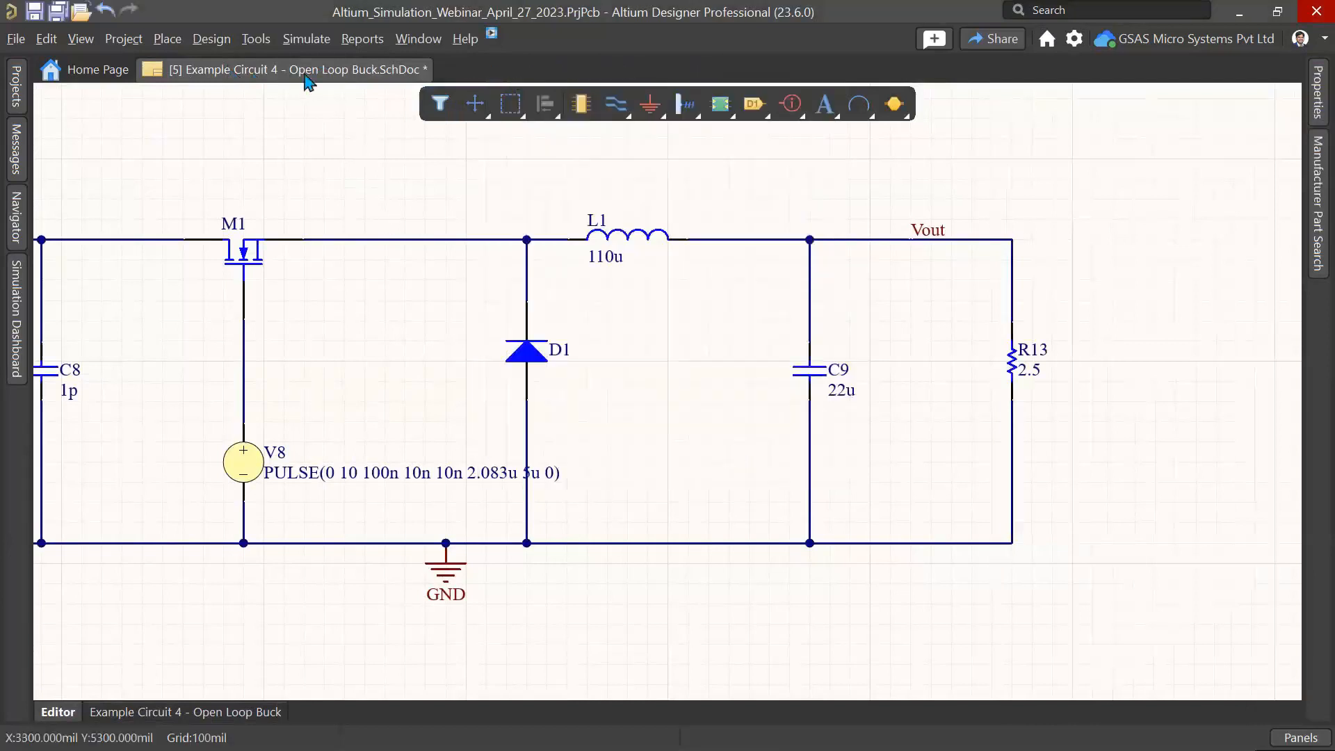
Step: Reopen the Simulation Dashboard and run the Transient analysis again
click(306, 38)
click(335, 86)
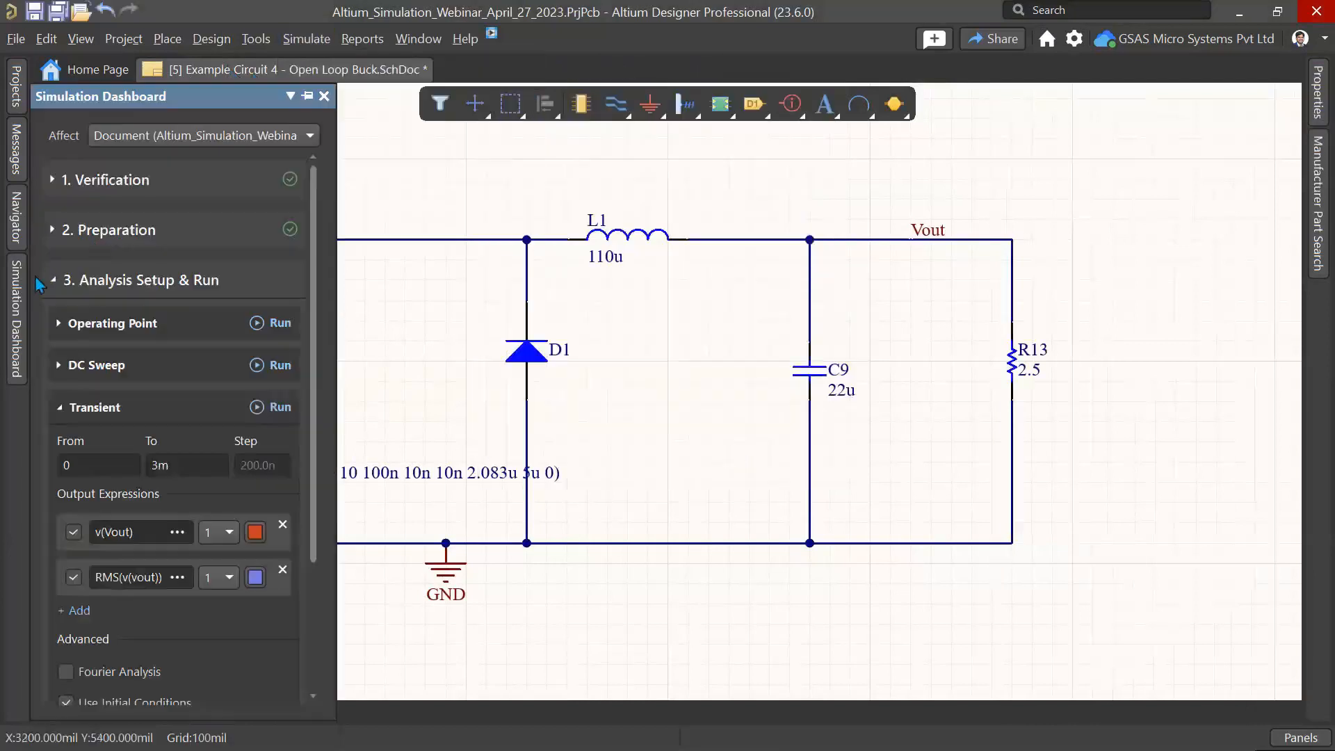
click(274, 411)
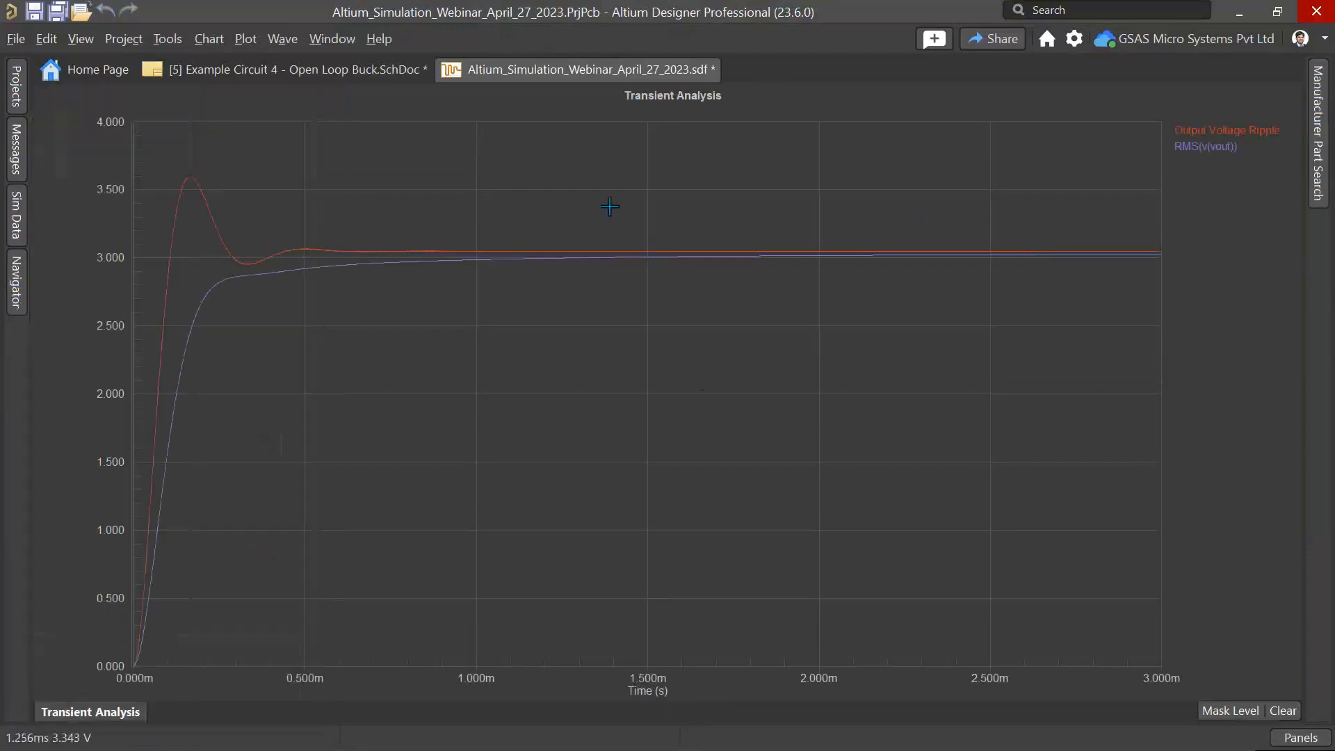
Step: Zoom into the steady-state ripple of the output voltage waveform on the transient plot
drag(609, 206, 621, 208)
right_click(477, 253)
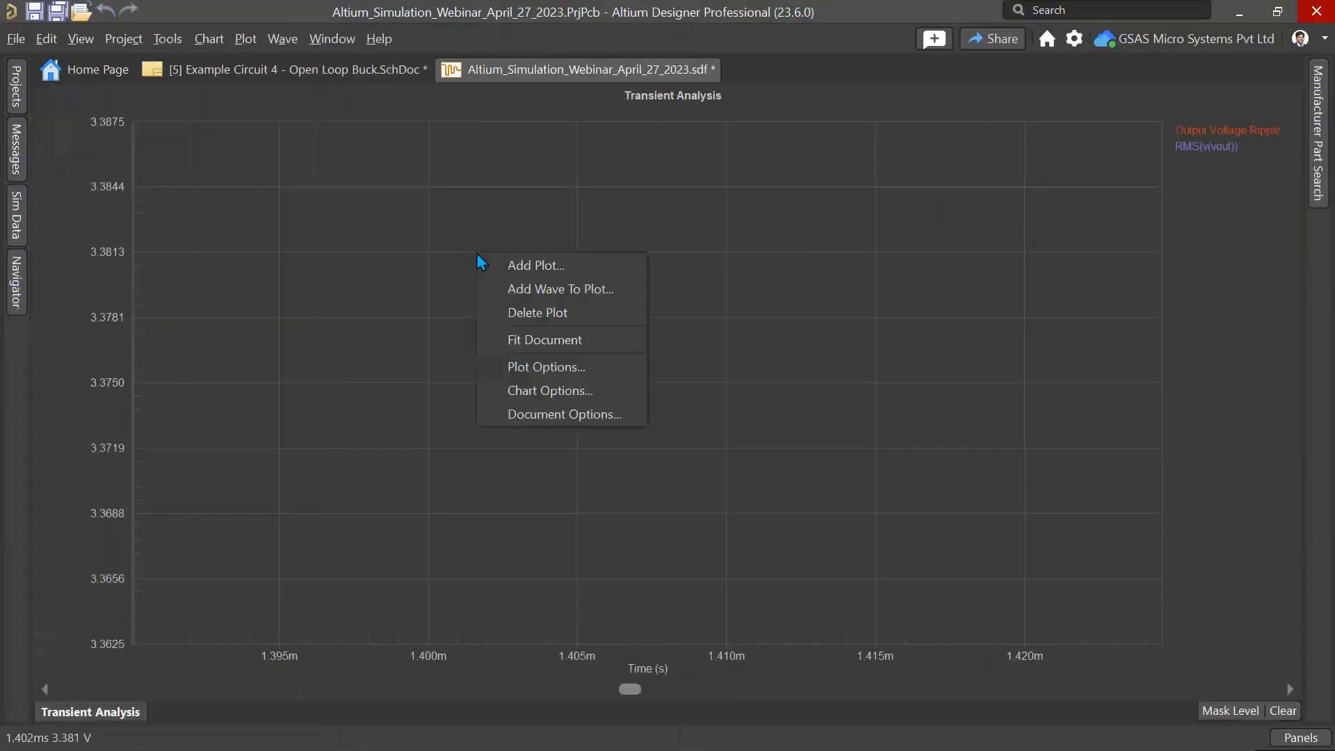
click(553, 340)
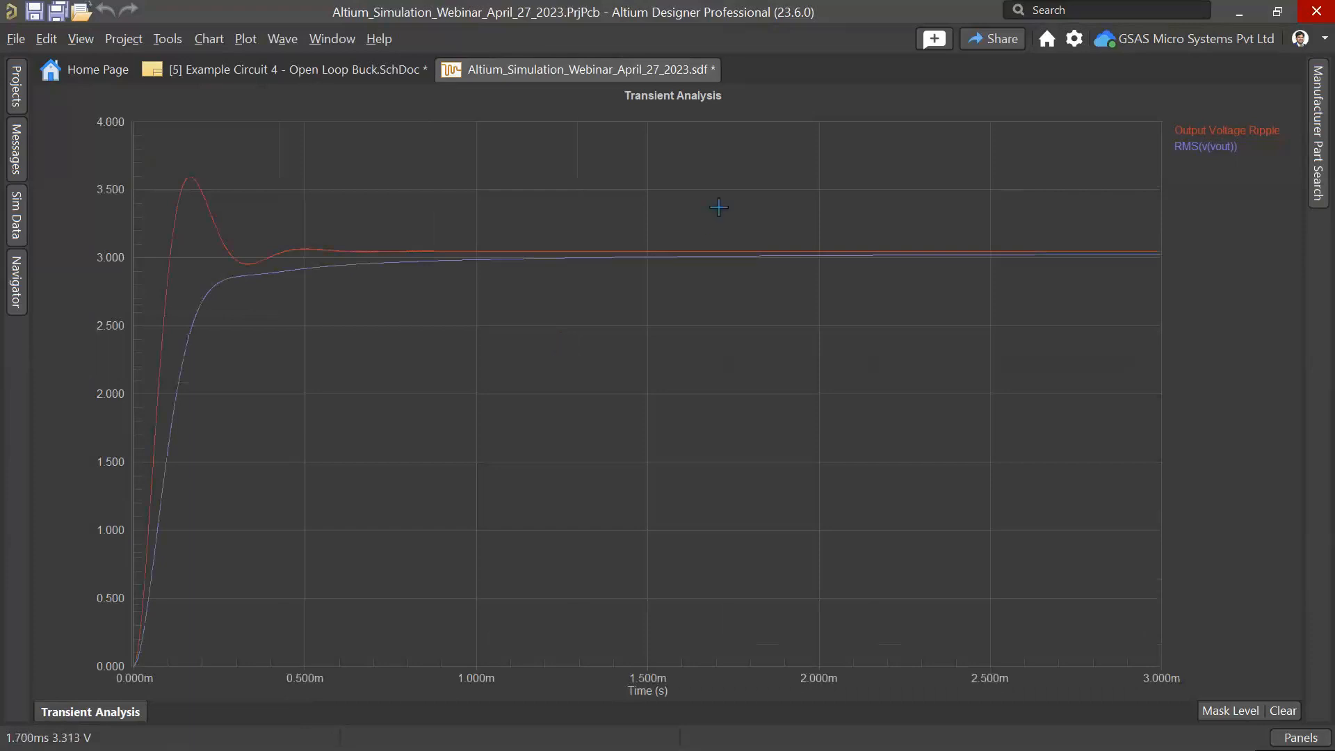
drag(852, 215, 1104, 373)
drag(504, 187, 949, 409)
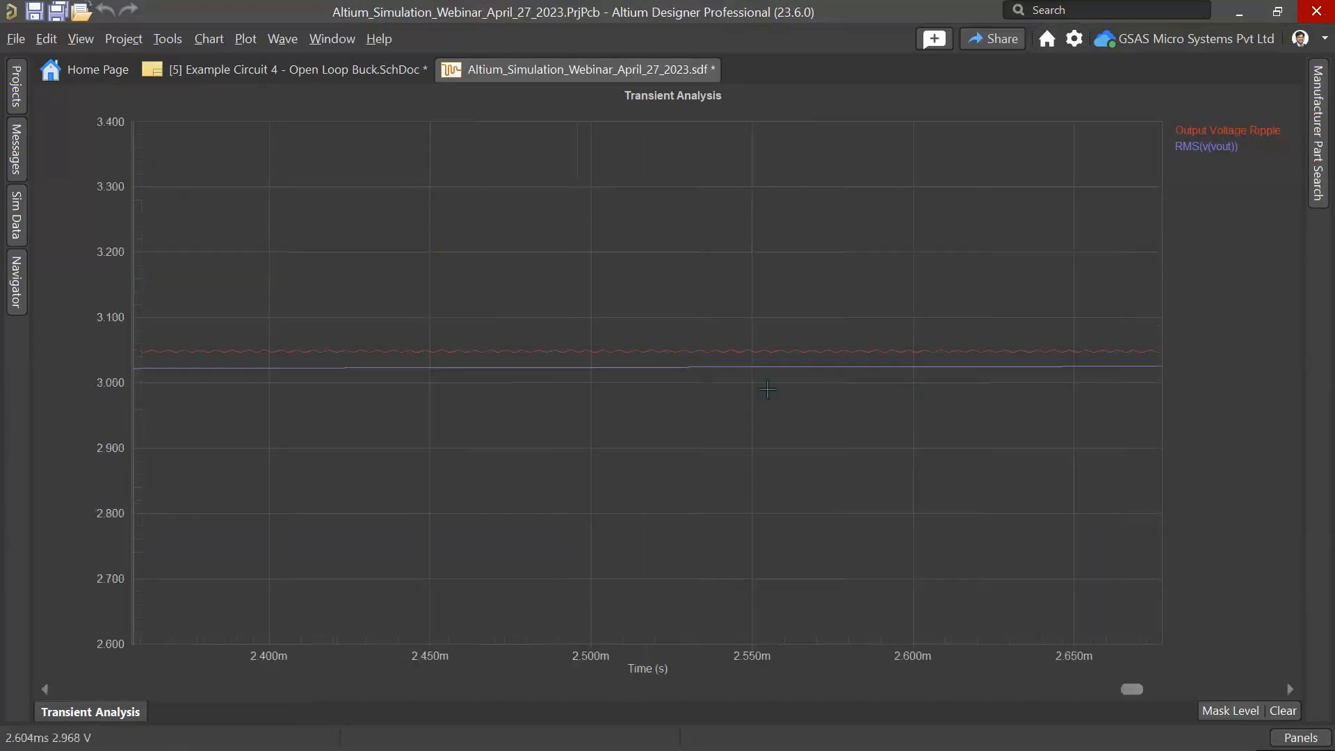
drag(441, 283, 869, 518)
drag(376, 195, 816, 446)
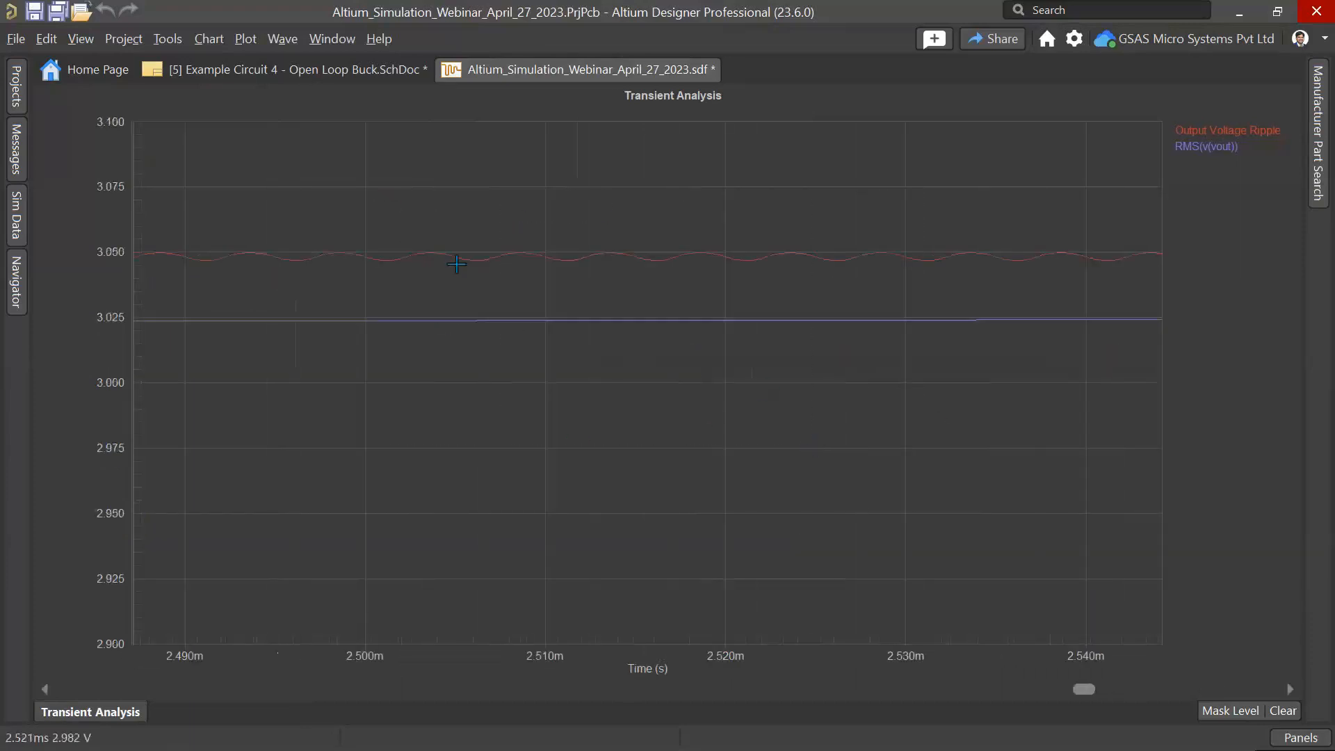
drag(320, 172, 819, 433)
drag(369, 218, 839, 409)
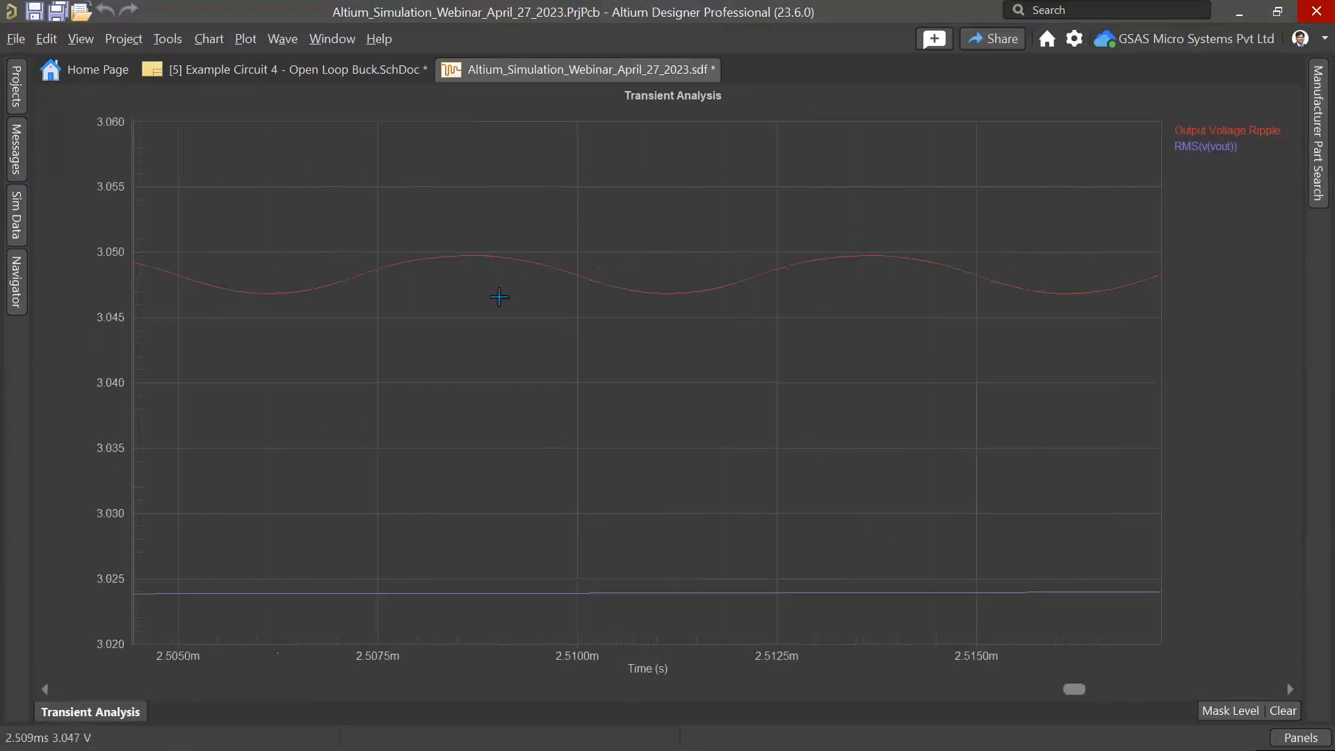
Step: Turn off Use Initial Conditions in the Simulation Dashboard and rerun the Transient analysis
click(292, 68)
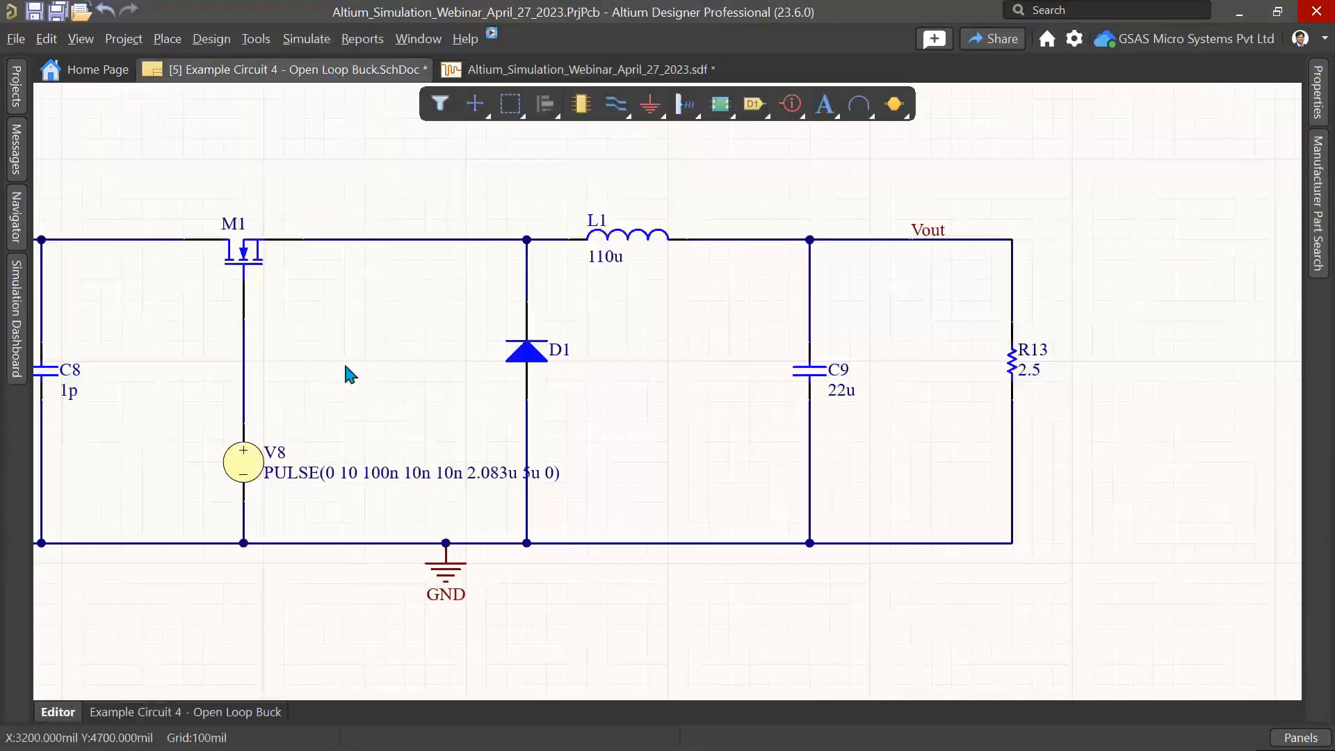
click(16, 338)
scroll(244, 482, down, 3)
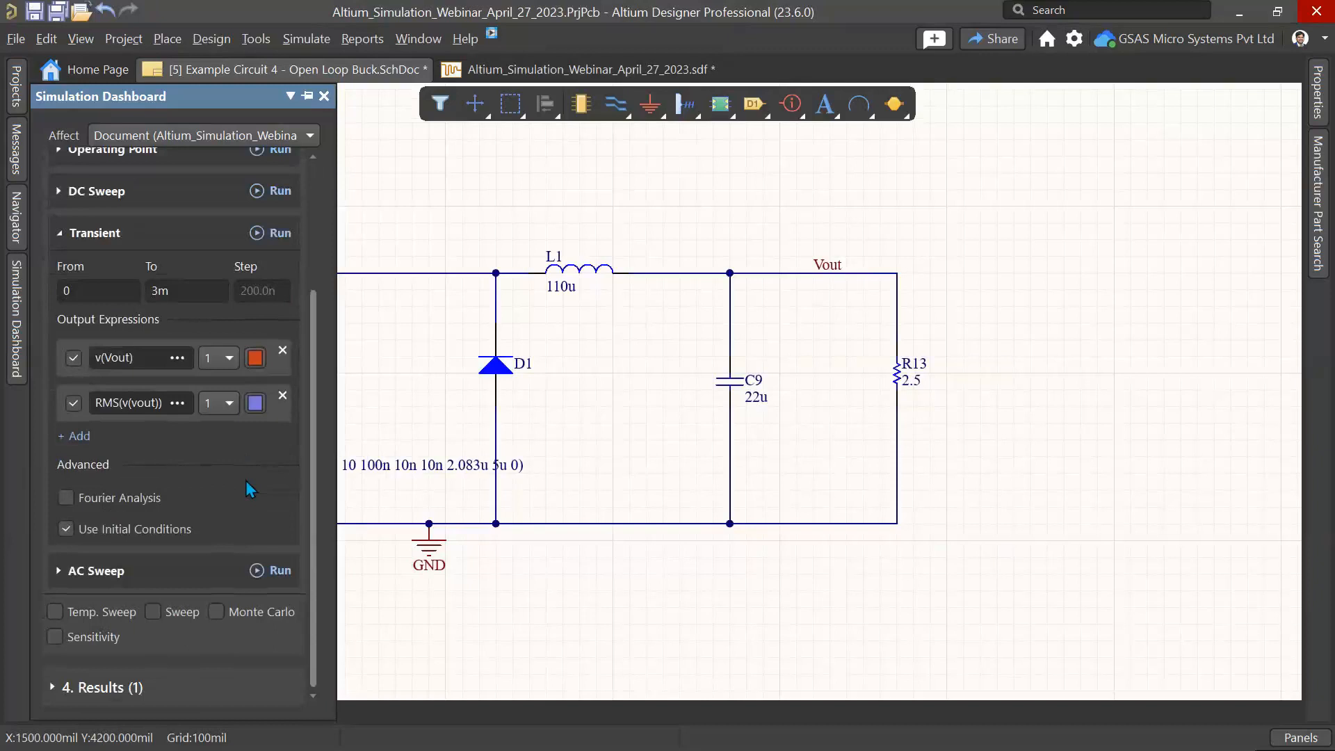
scroll(245, 481, up, 1)
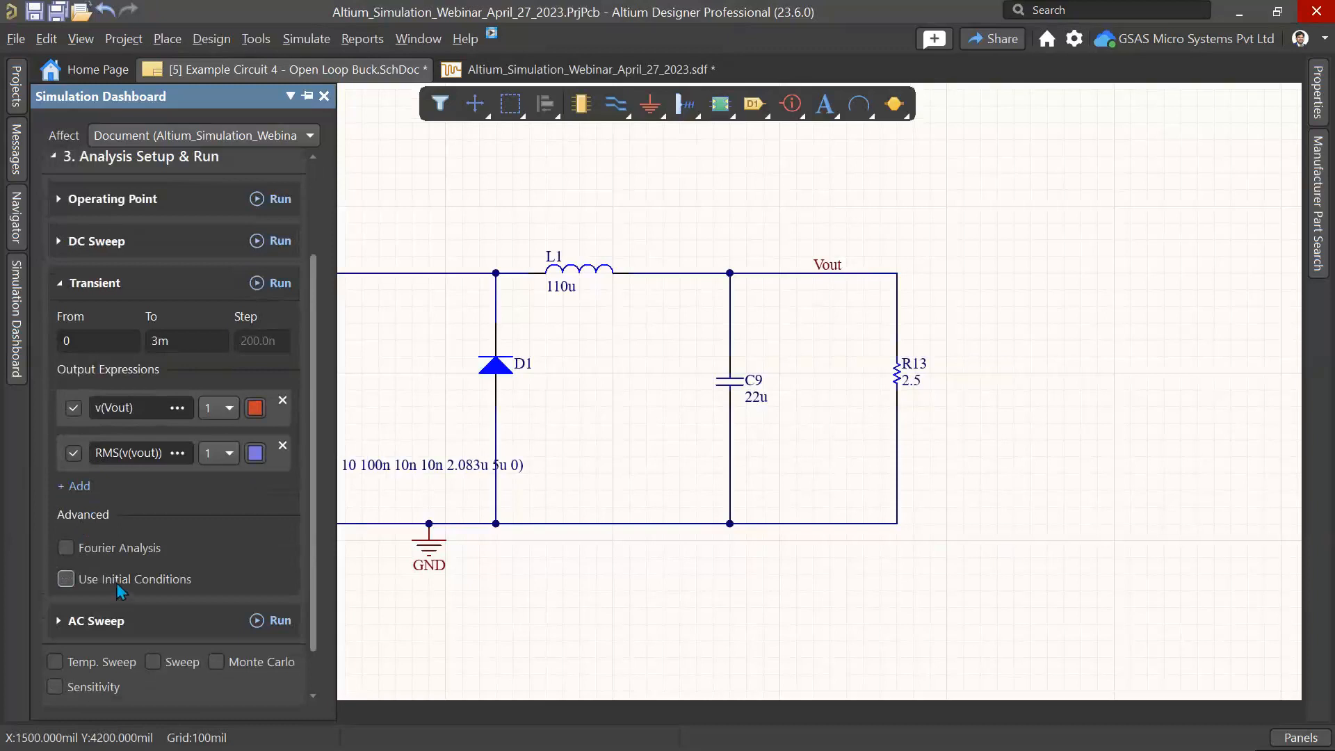
click(265, 288)
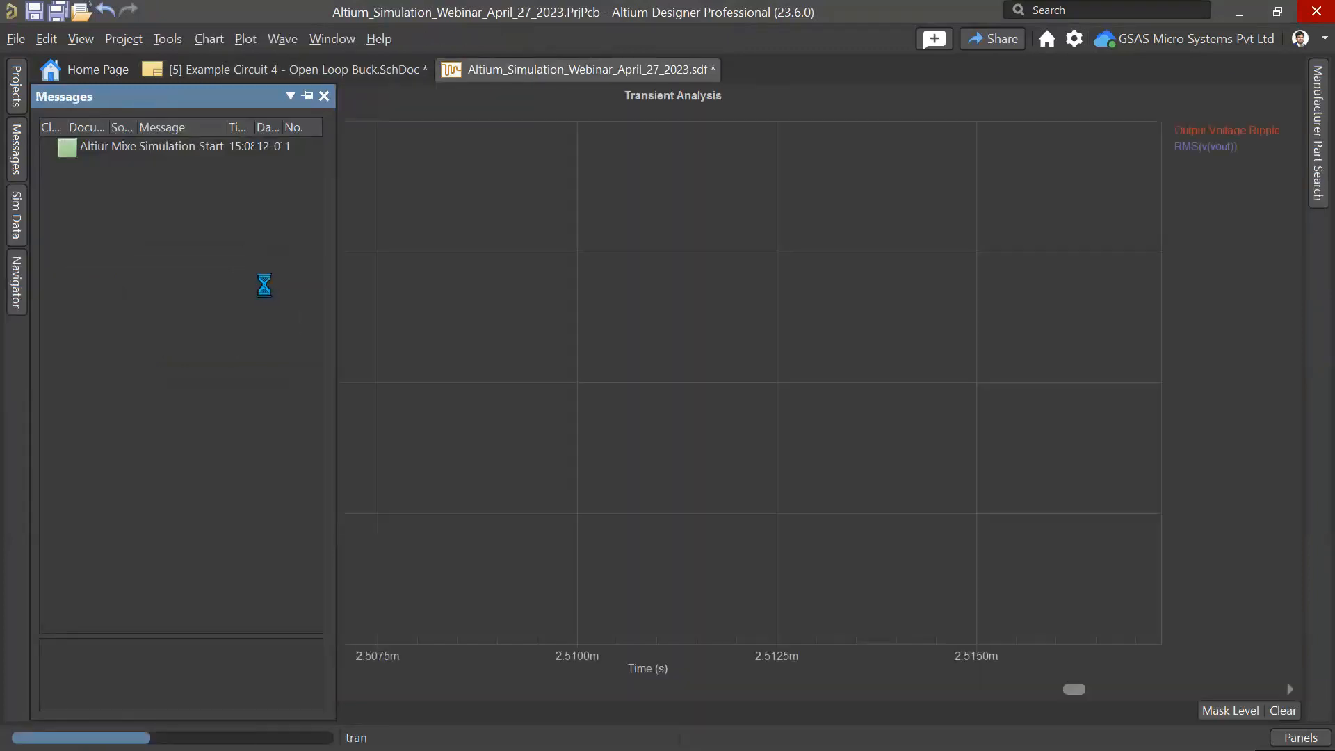
Step: Zoom into the new output waveform, then close the transient results document without saving
drag(425, 203, 711, 357)
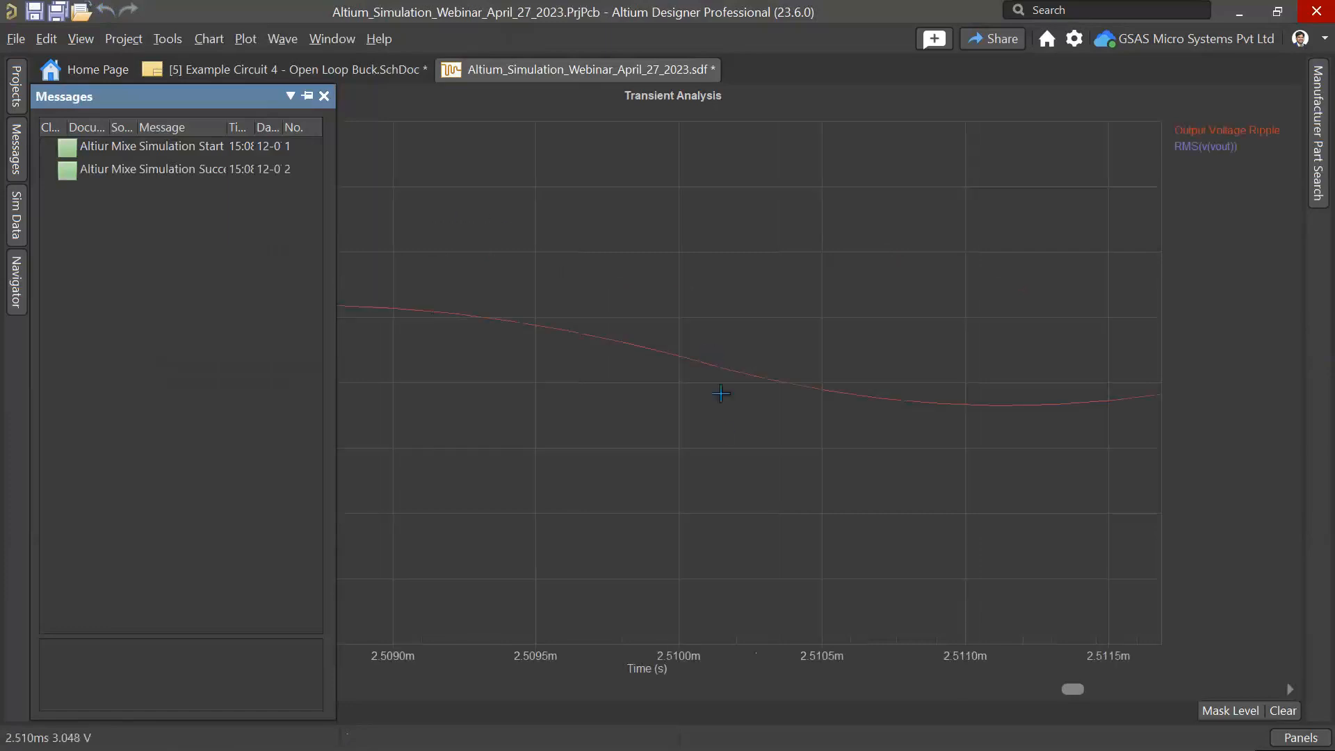
drag(536, 379, 303, 233)
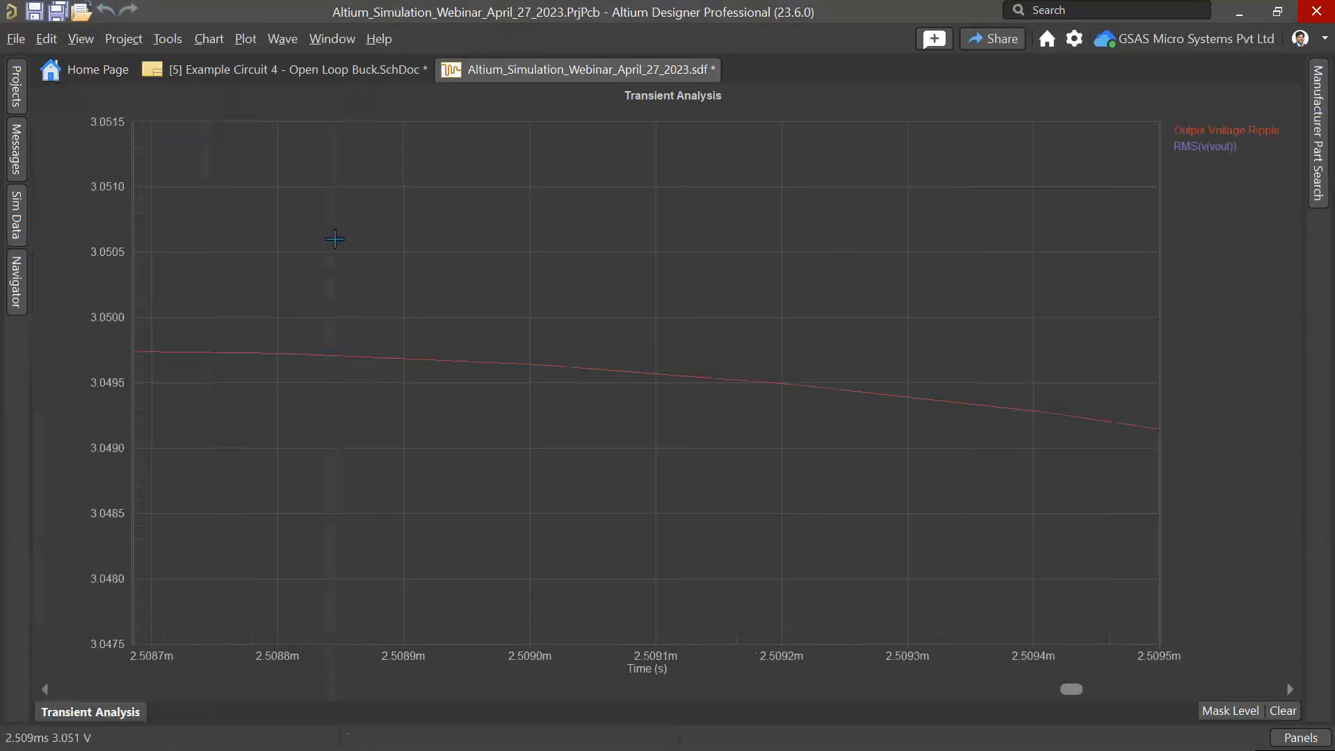
right_click(571, 72)
click(610, 86)
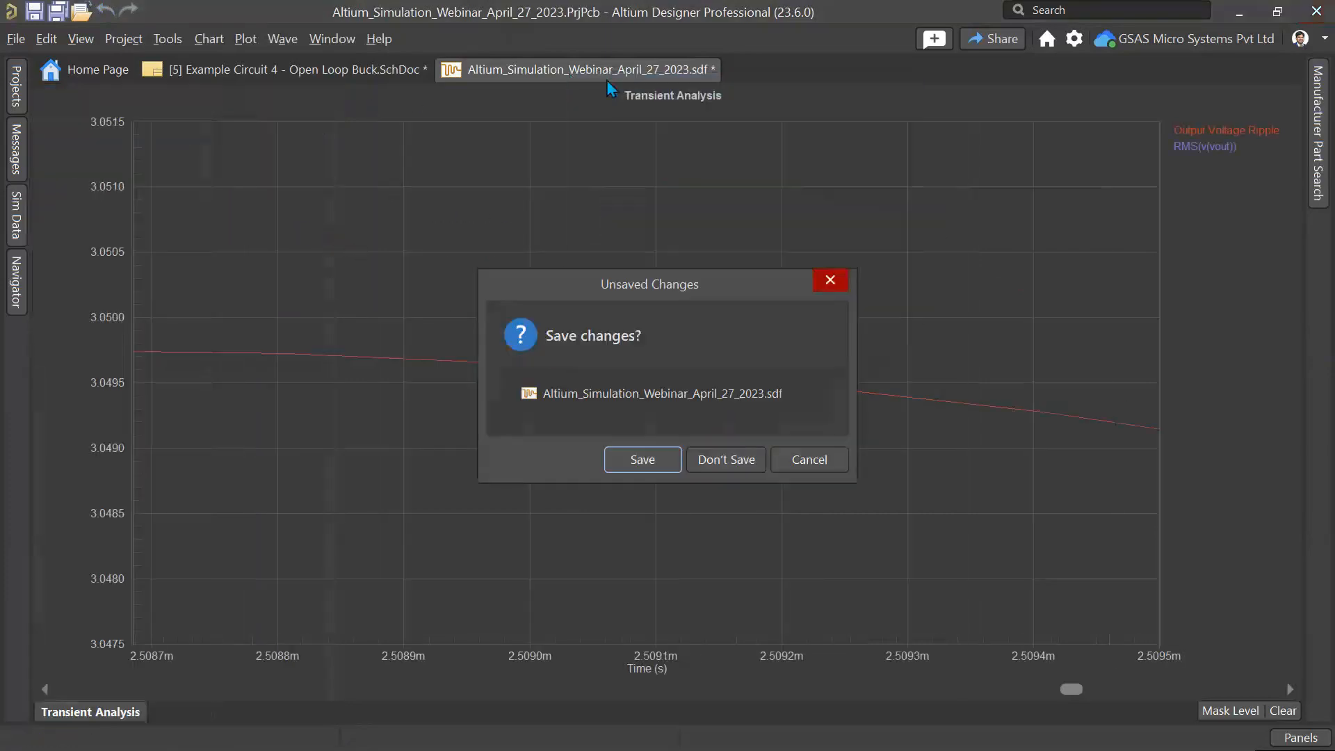
click(726, 460)
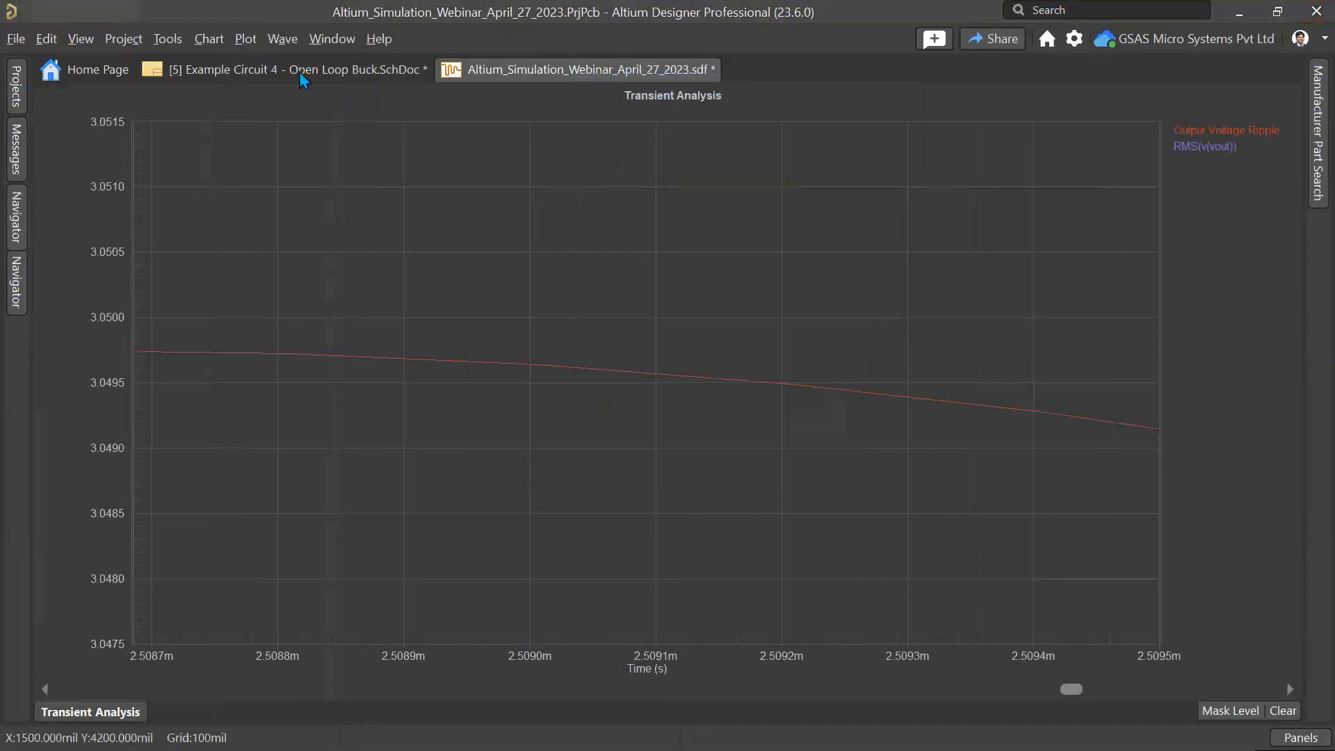
Step: Inspect capacitor C9's properties in the buck converter schematic
click(343, 77)
ctrl+scroll(737, 409, up, 2)
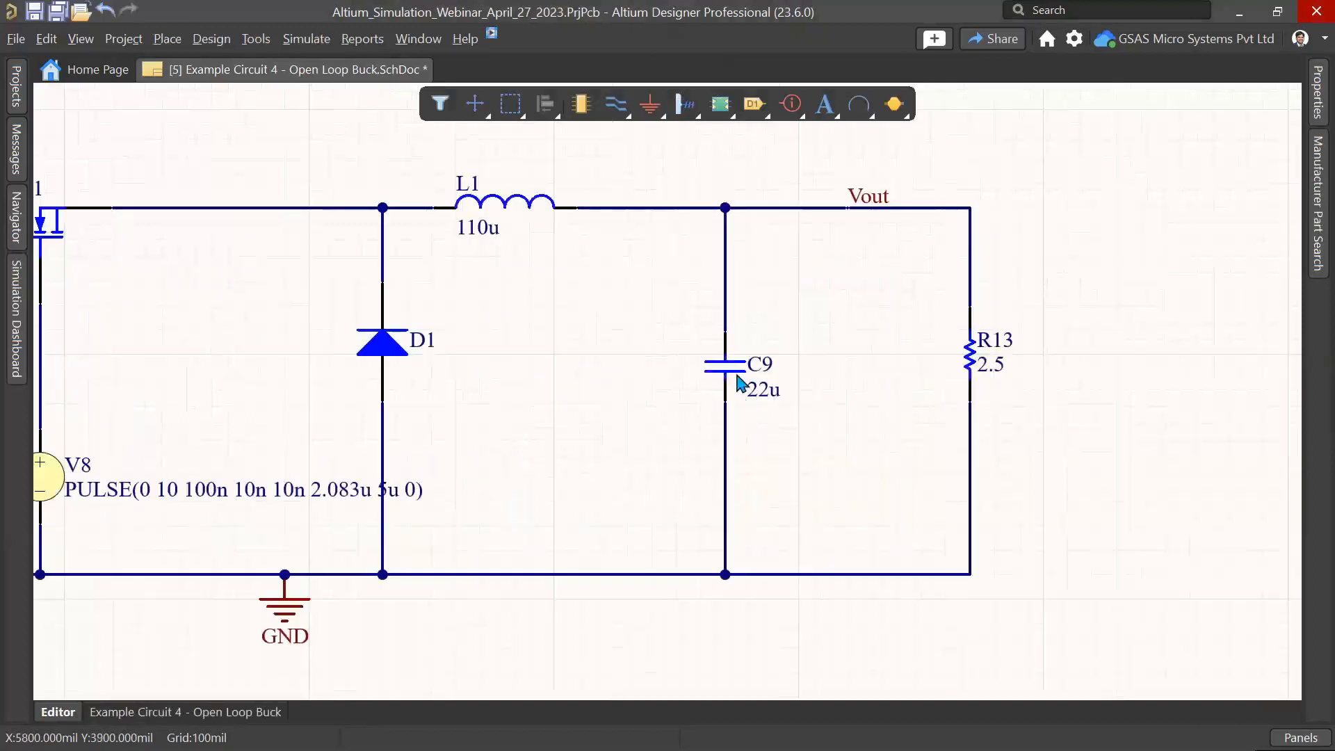
double_click(738, 381)
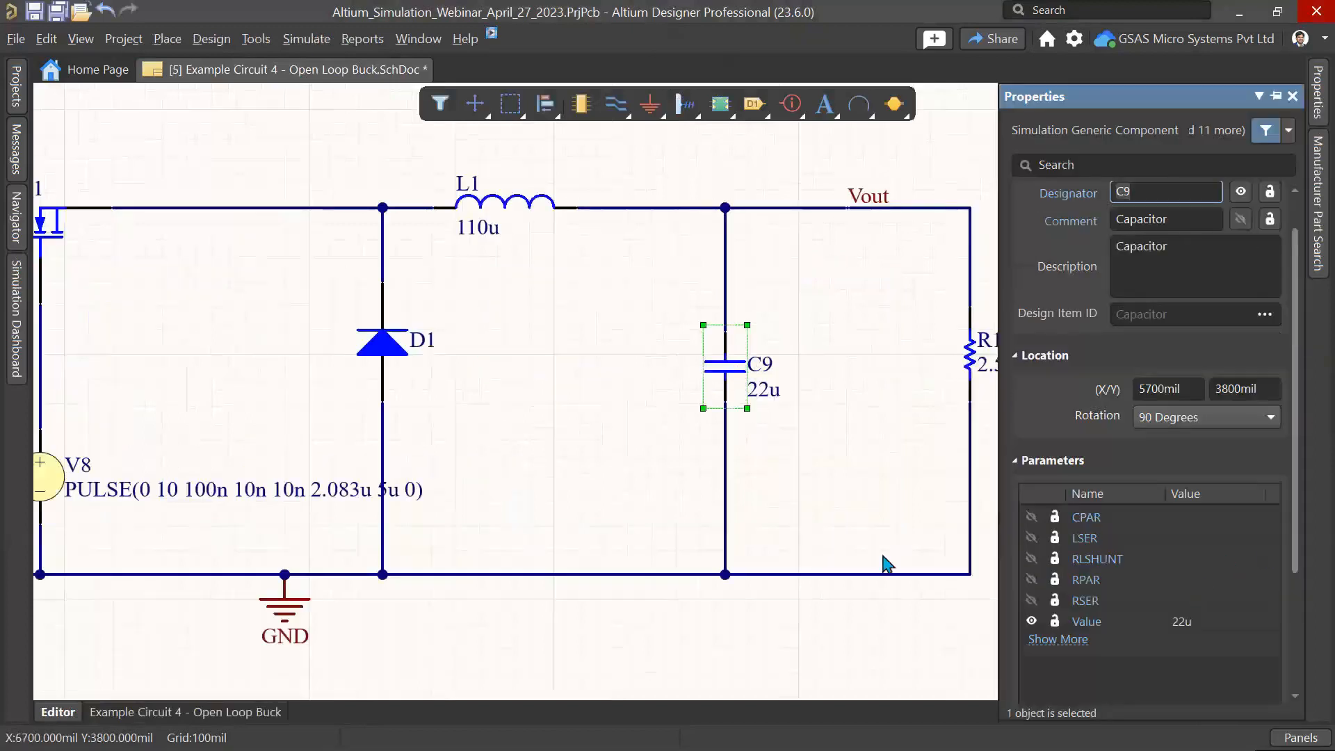
ctrl+scroll(739, 308, down, 2)
click(633, 230)
ctrl+scroll(637, 233, down, 2)
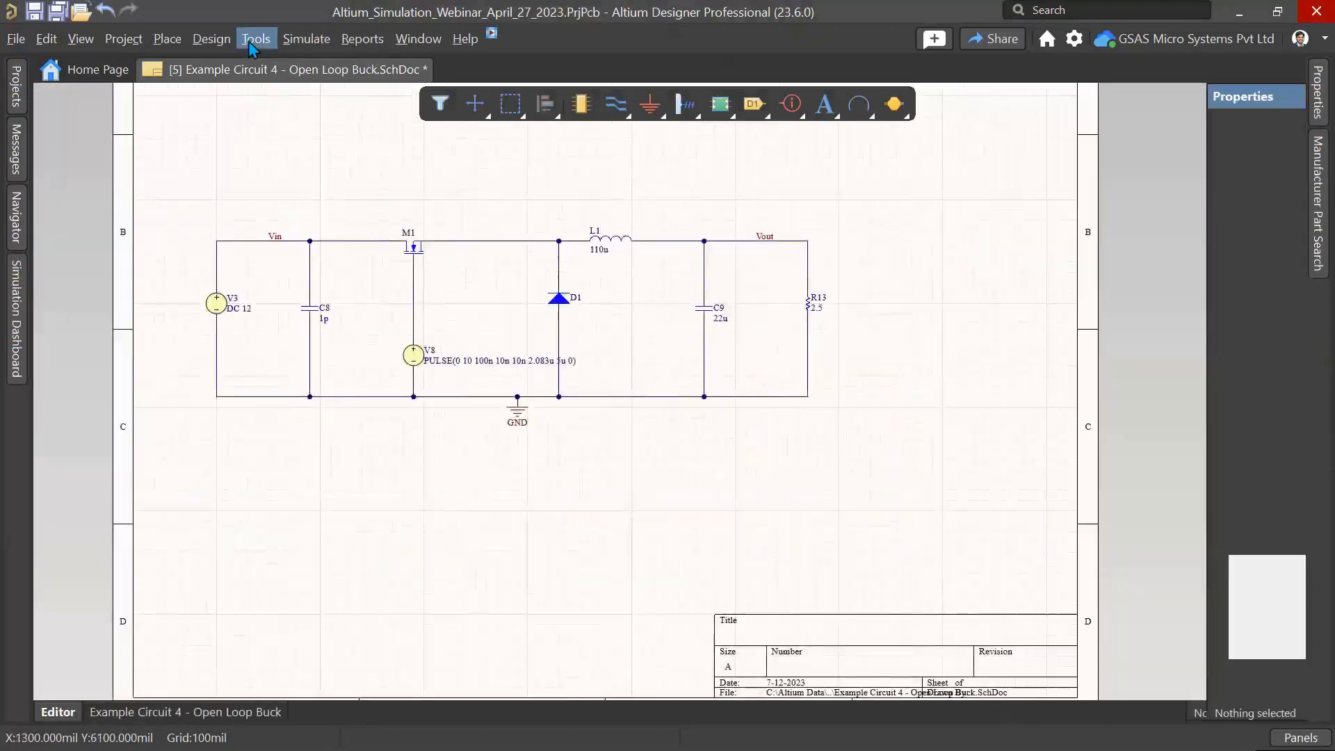
Step: Re-enable Use Initial Conditions in the Simulation Dashboard and run the Transient analysis again
click(249, 40)
click(20, 306)
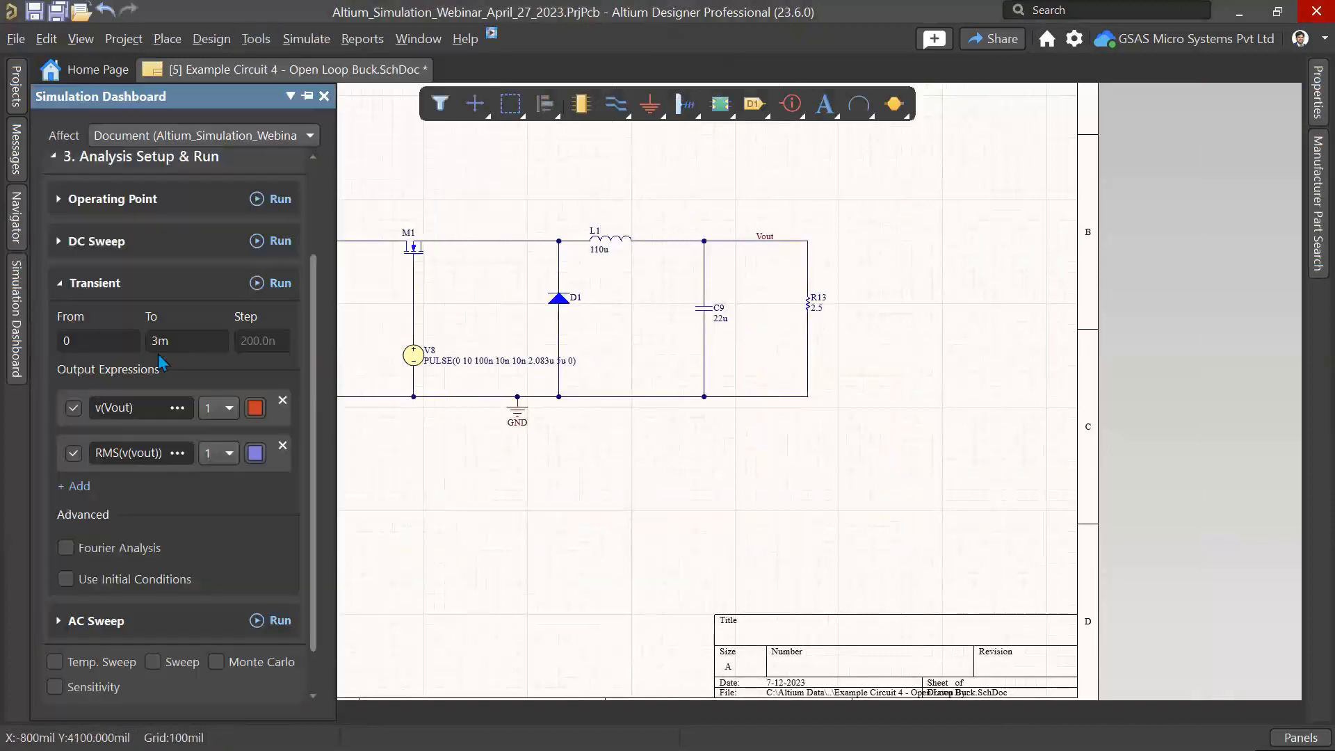
scroll(213, 404, down, 1)
scroll(158, 534, up, 1)
scroll(132, 577, up, 1)
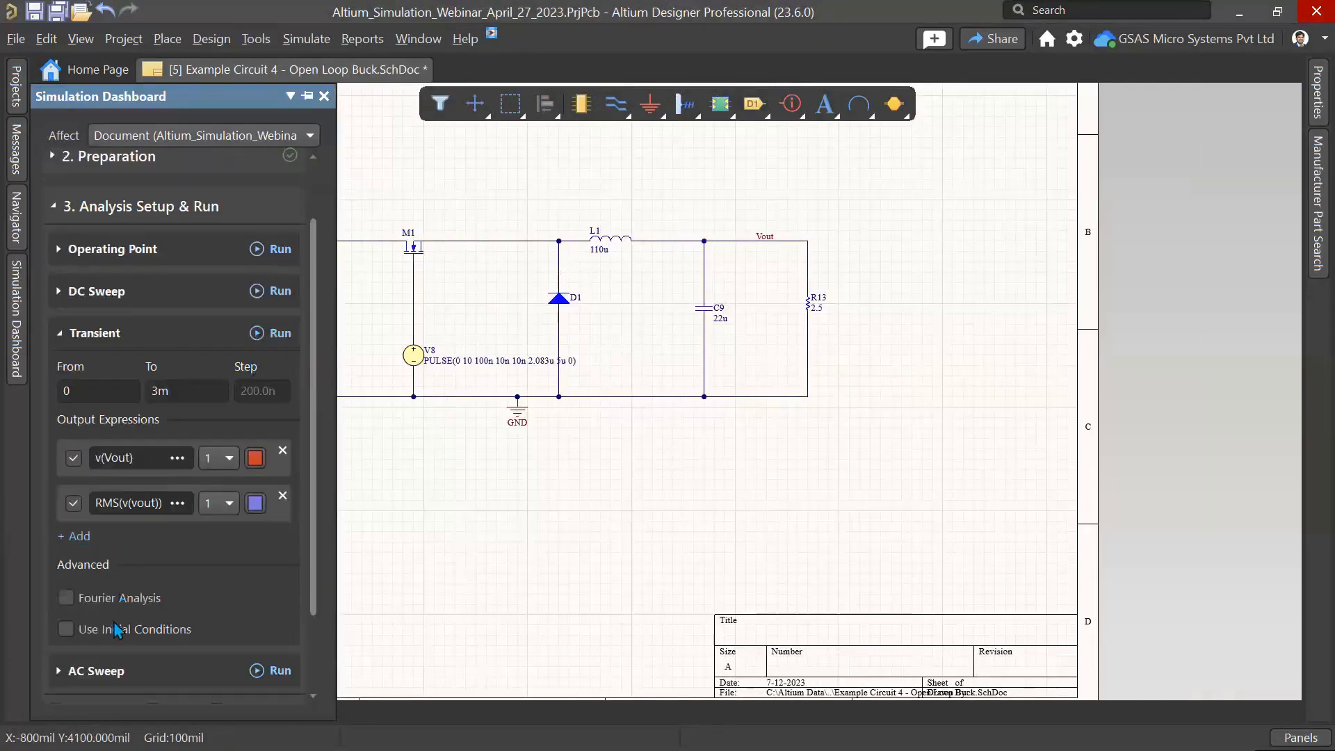
click(268, 333)
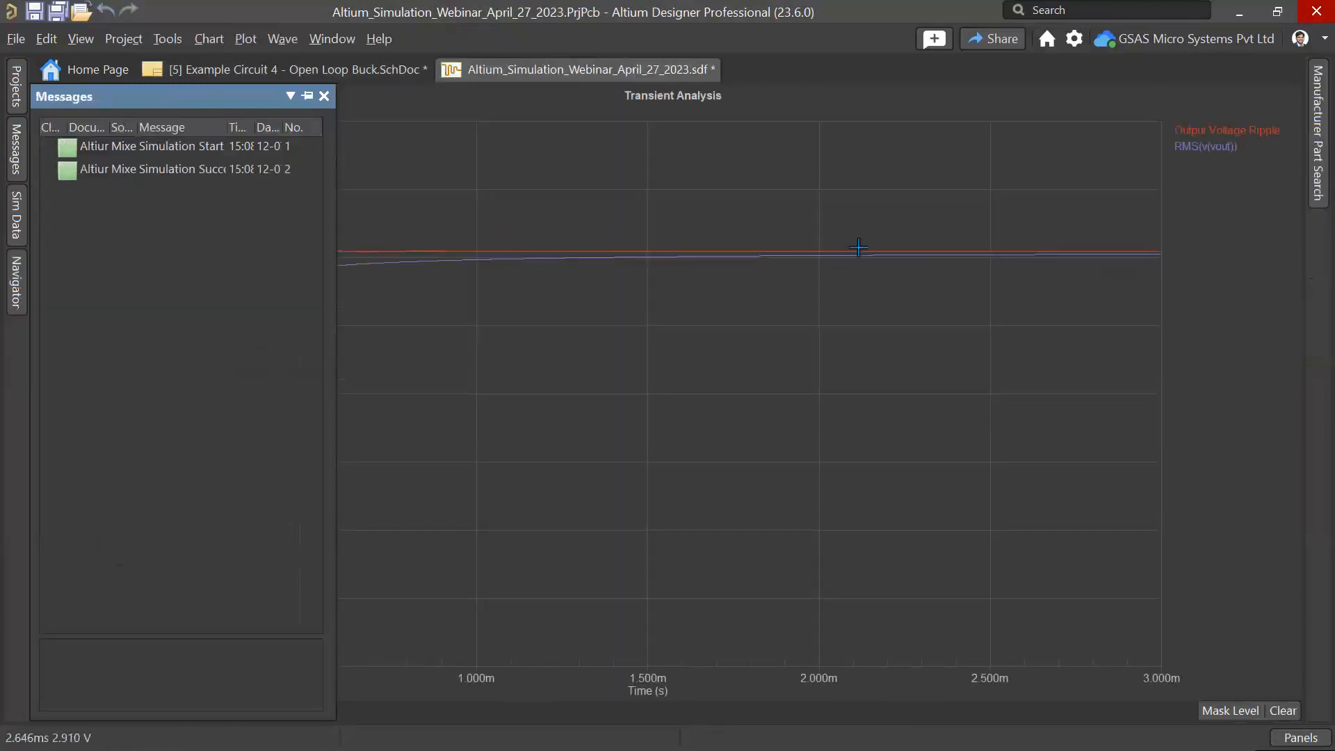
Step: Zoom into the output voltage ripple at several points along the plot, fitting the whole document between zooms
drag(1034, 208, 1207, 318)
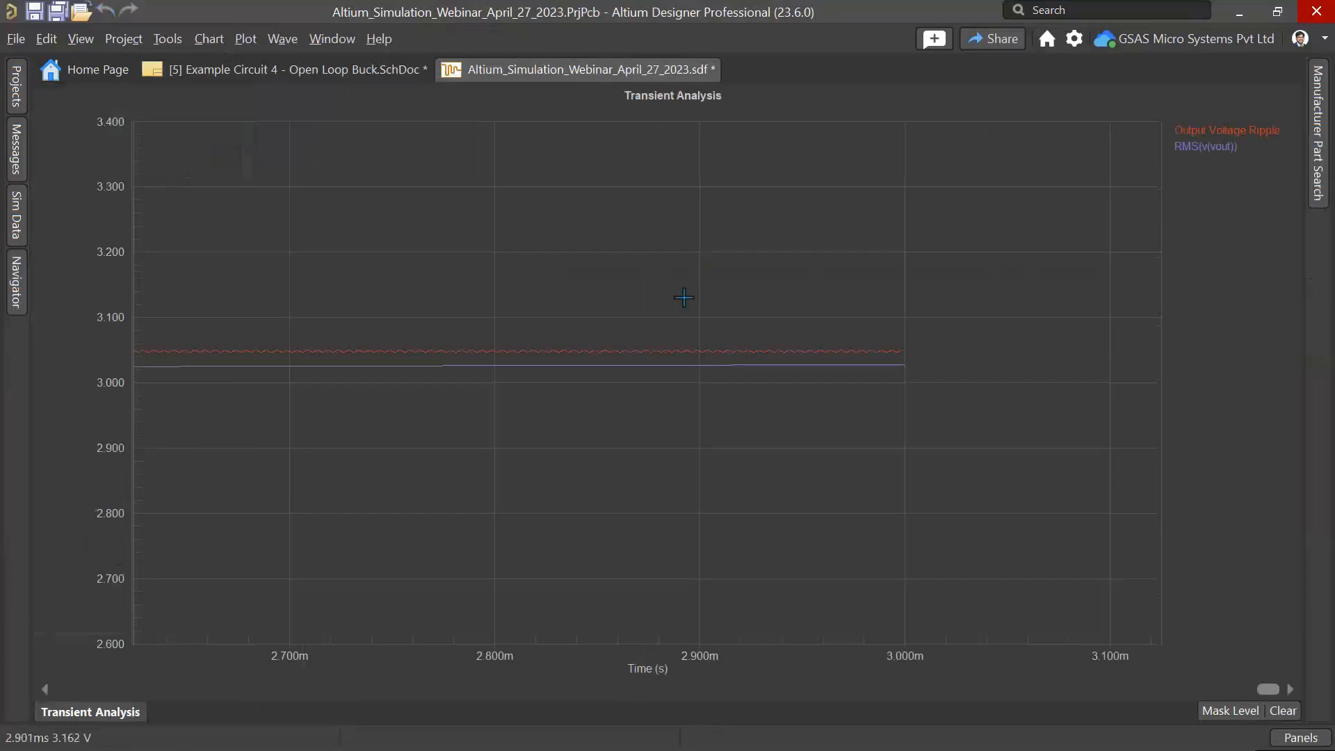
drag(576, 329, 841, 468)
drag(538, 292, 906, 466)
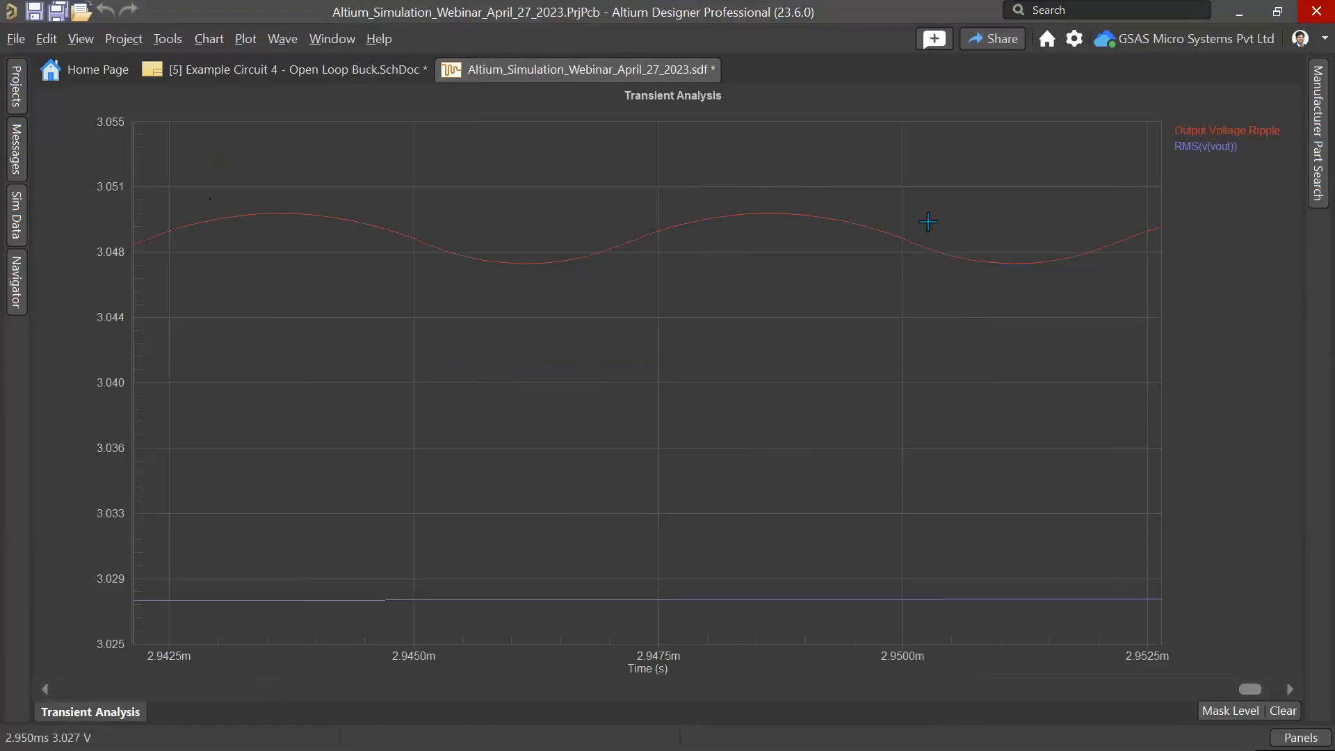
drag(621, 168, 989, 340)
drag(795, 446, 499, 257)
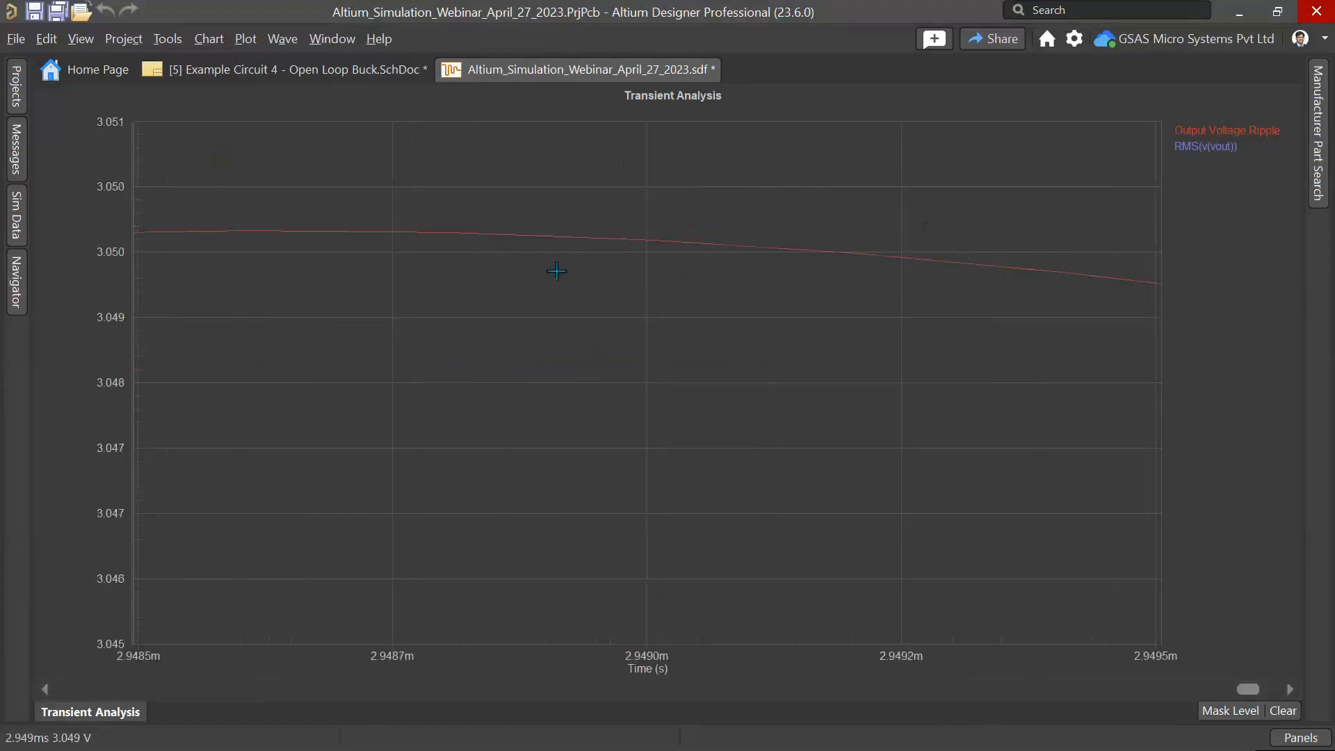
right_click(565, 270)
click(620, 361)
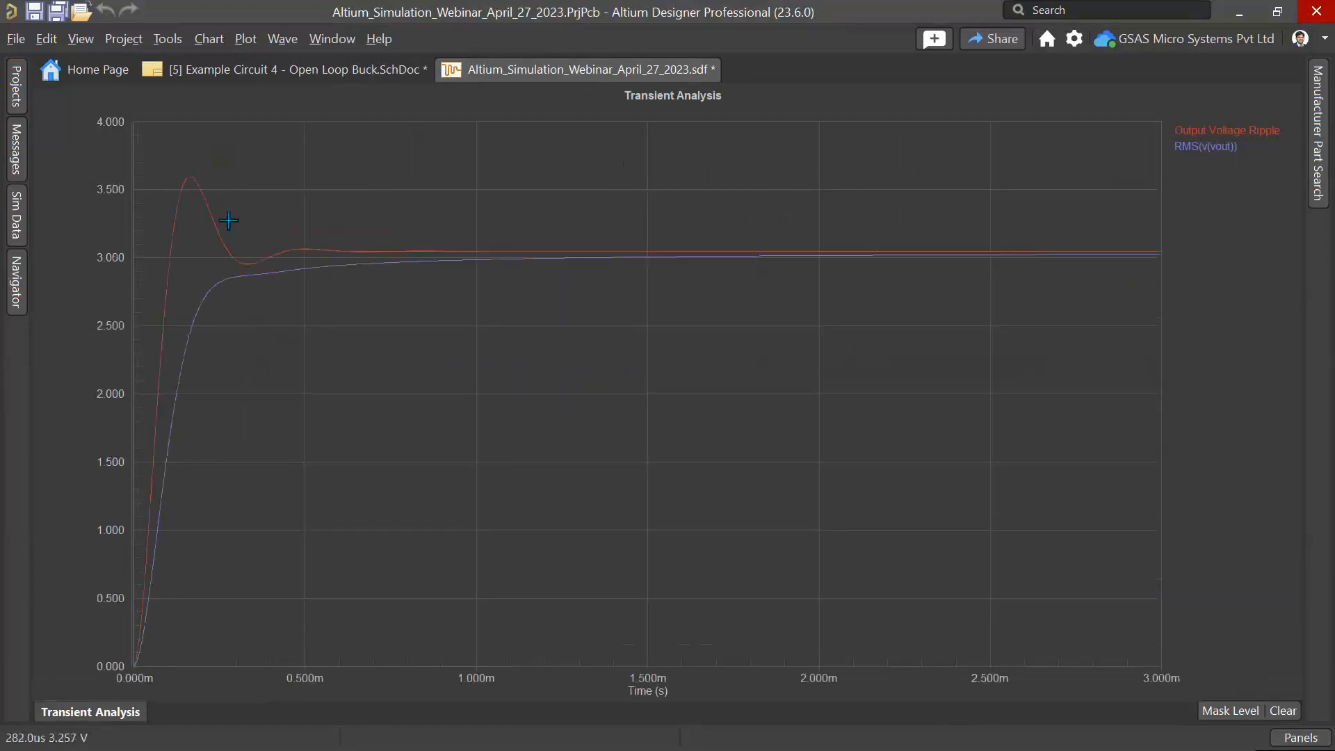
drag(226, 213, 459, 310)
drag(281, 333, 495, 432)
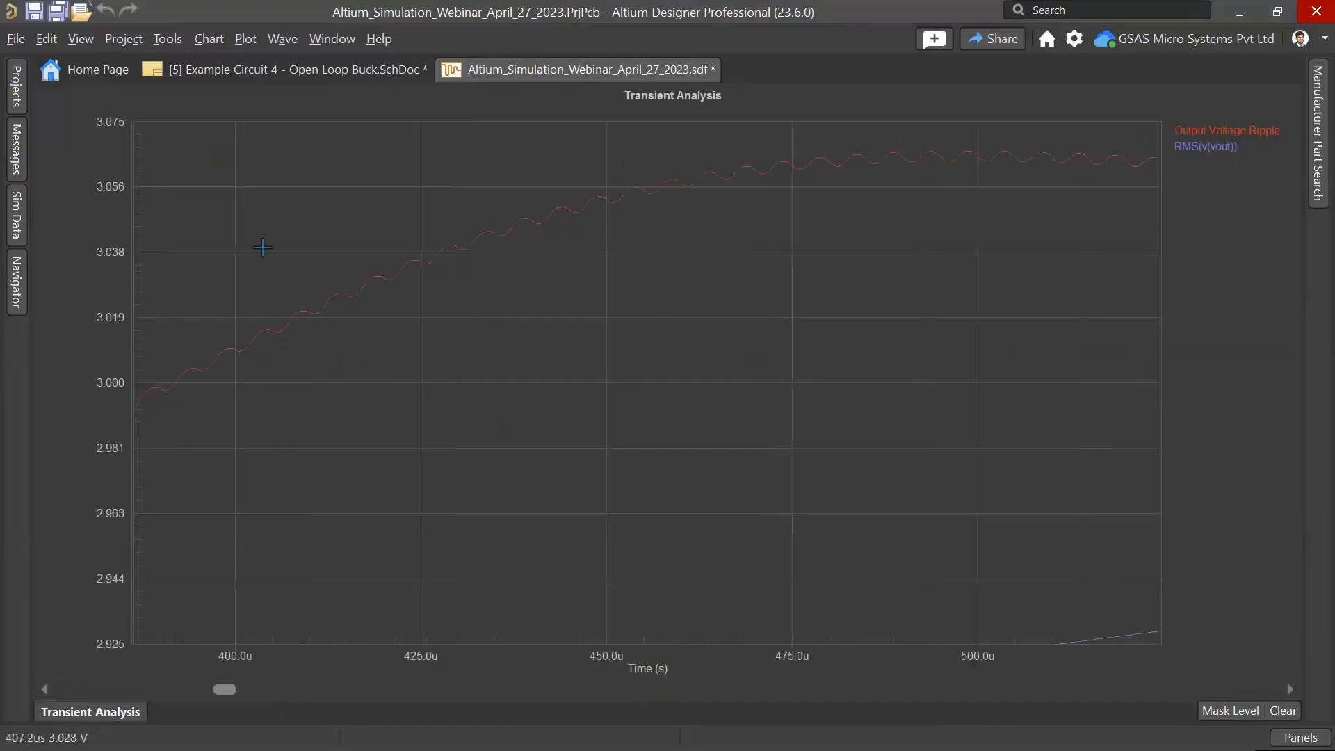
drag(591, 140, 912, 220)
drag(327, 185, 716, 292)
right_click(584, 319)
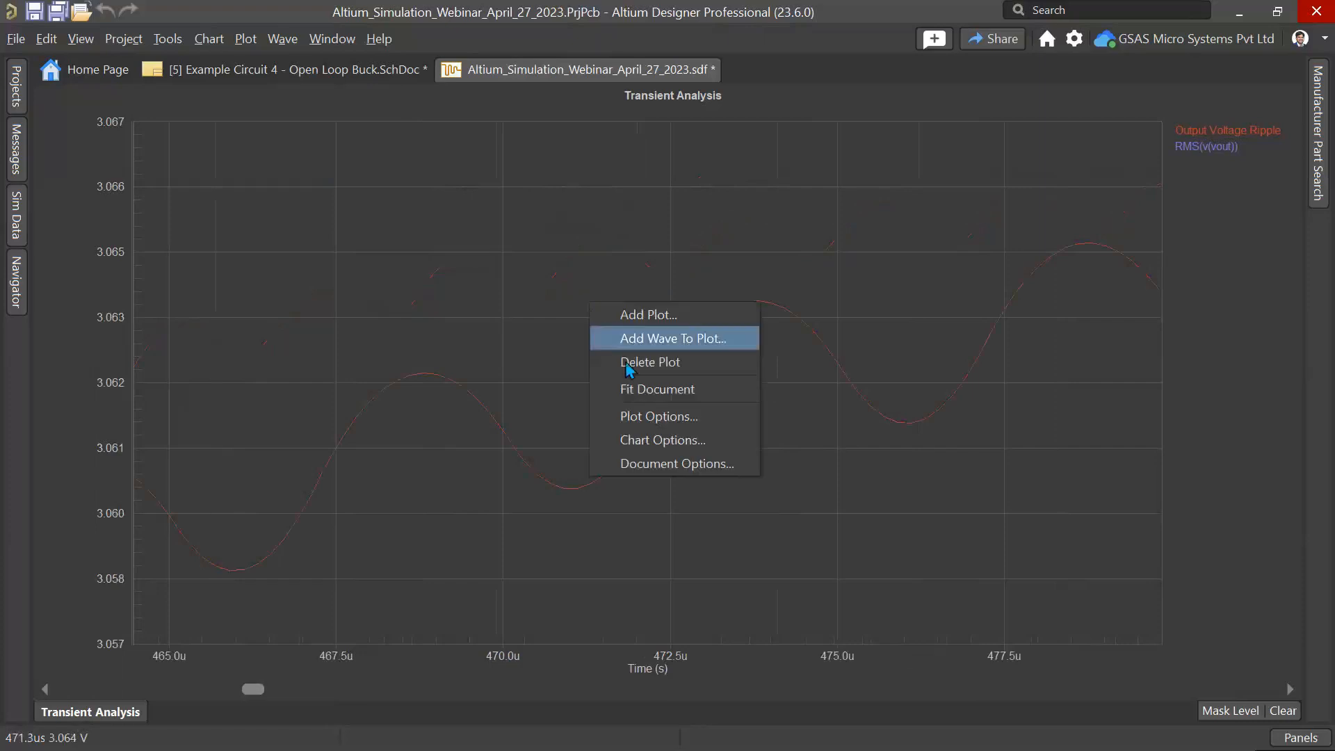
click(641, 387)
Step: Examine the ripple amplitude around 0.85 ms and 0.96 ms by repeatedly zooming in and refitting the plot
drag(421, 184, 730, 352)
drag(447, 313, 709, 486)
drag(843, 459, 386, 511)
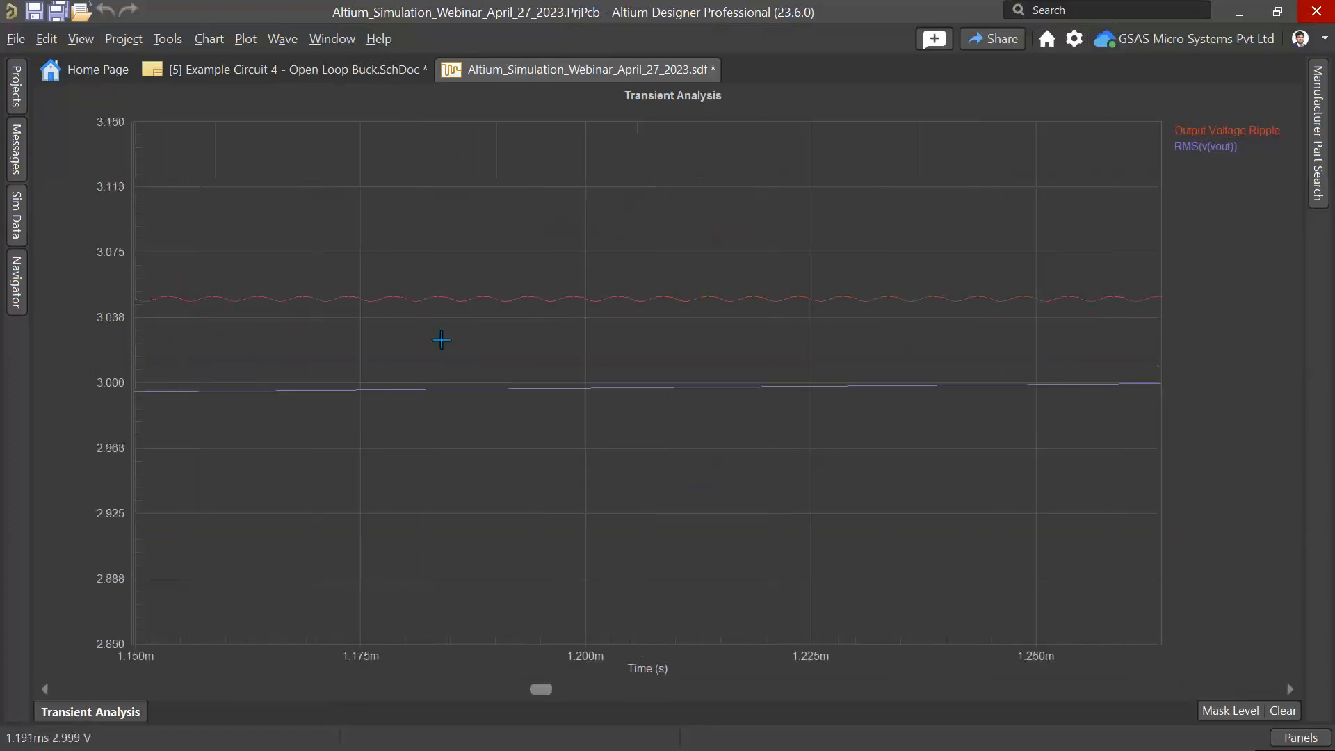
drag(361, 254, 586, 337)
right_click(640, 390)
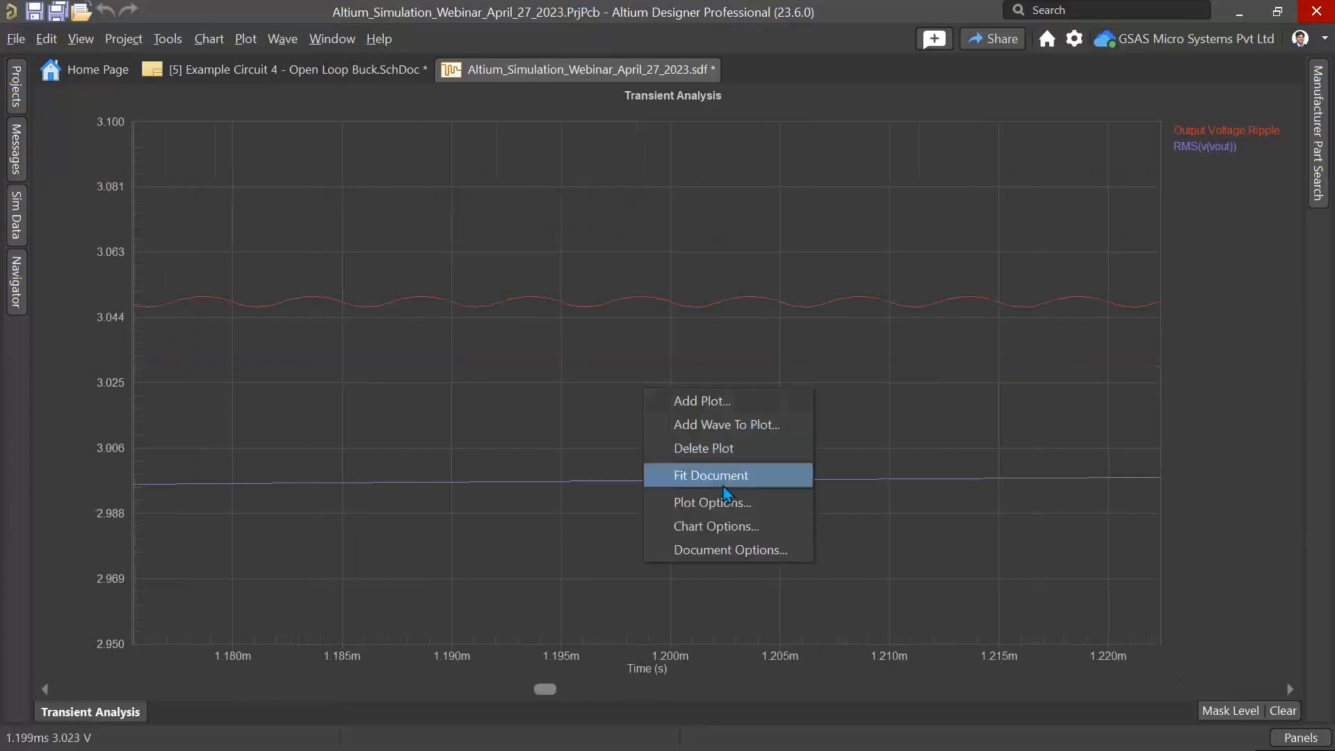
click(728, 477)
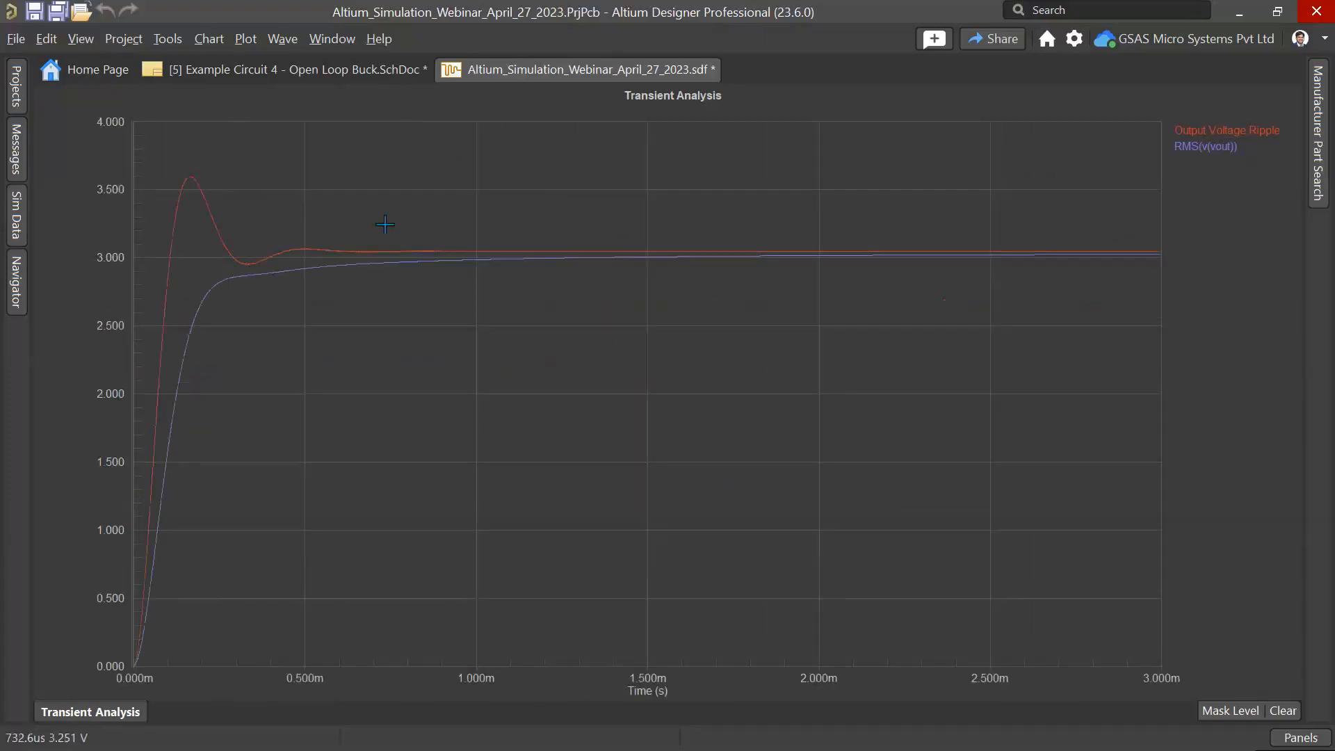
drag(385, 224, 393, 317)
drag(229, 244, 425, 326)
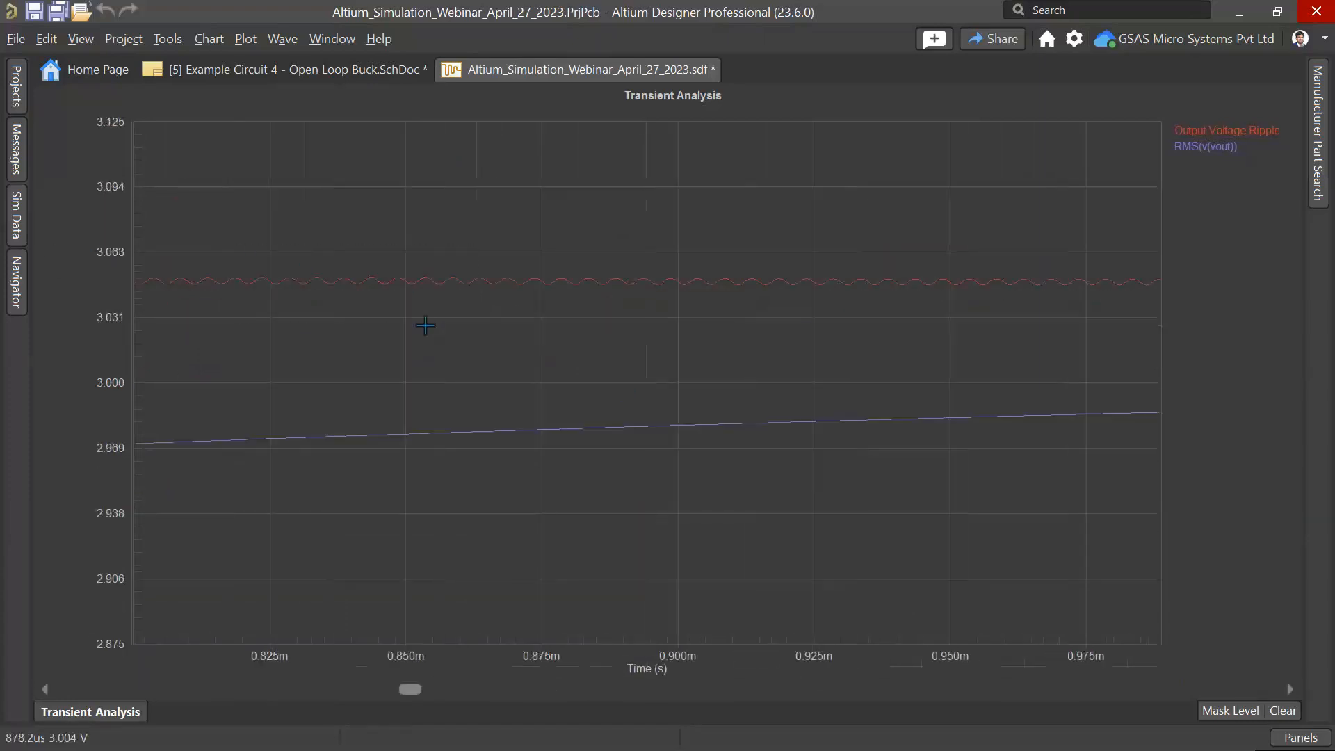
drag(300, 252, 678, 399)
drag(262, 217, 642, 342)
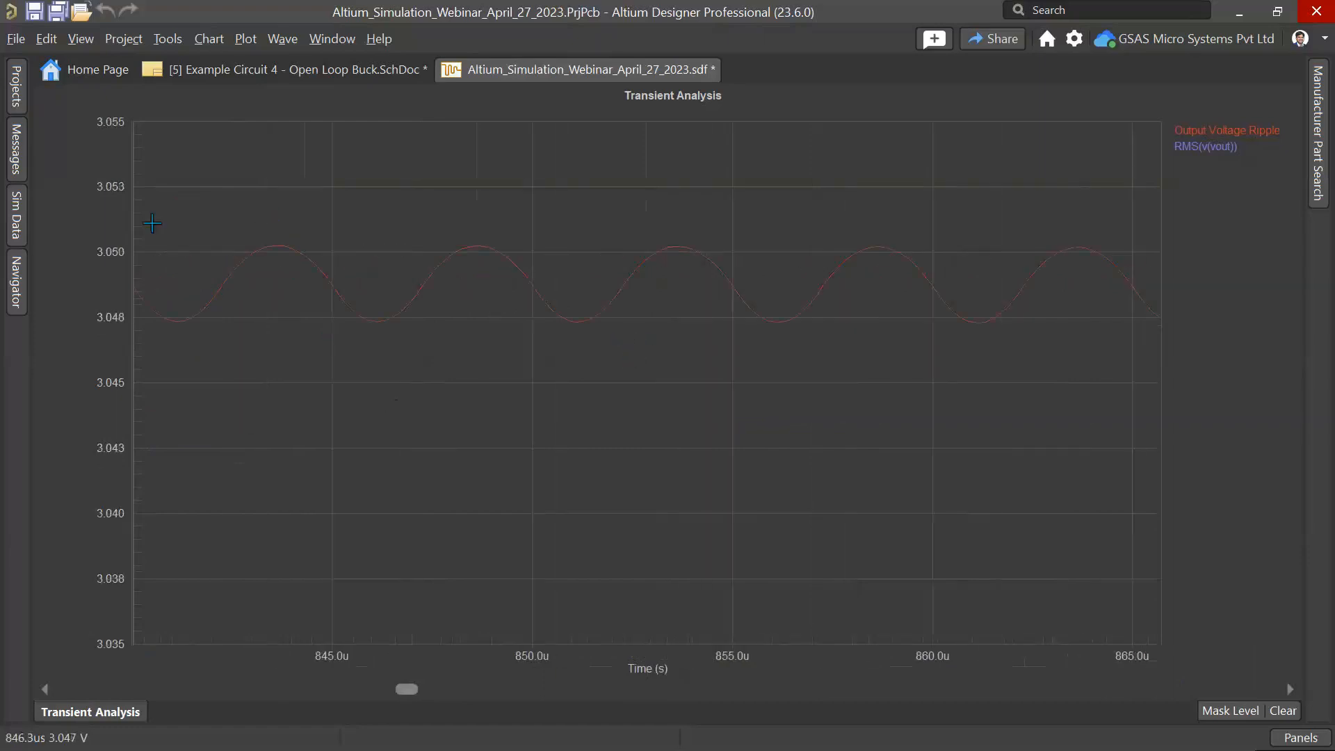
drag(213, 219, 601, 416)
right_click(414, 324)
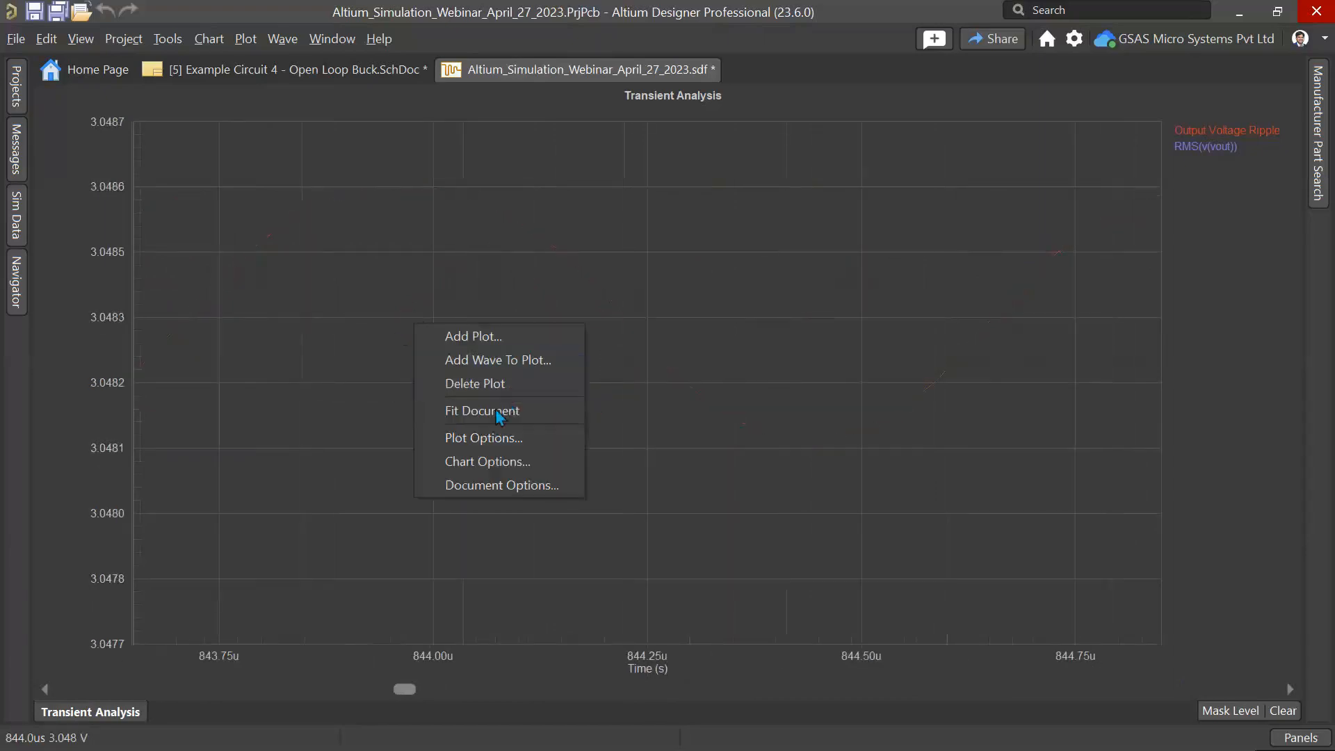
click(508, 409)
drag(396, 236, 596, 320)
drag(335, 256, 725, 383)
drag(393, 252, 765, 397)
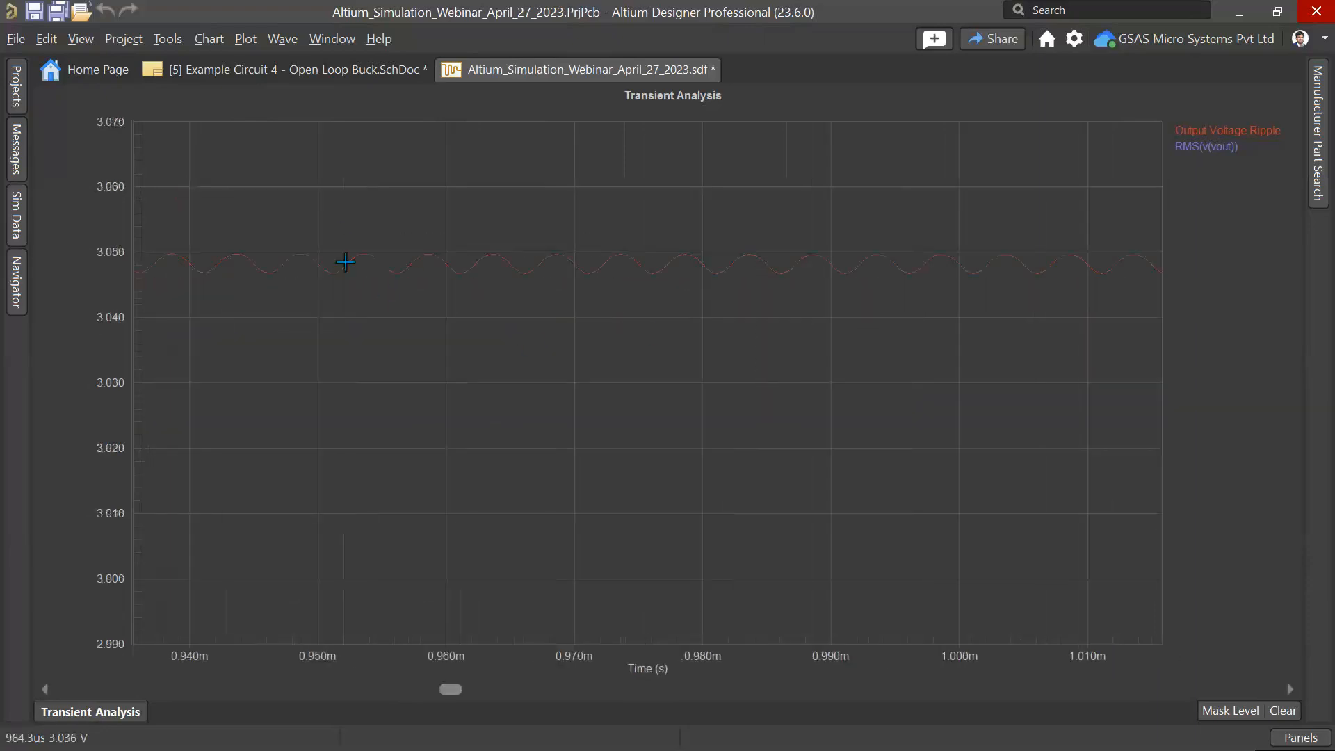
drag(345, 215, 732, 340)
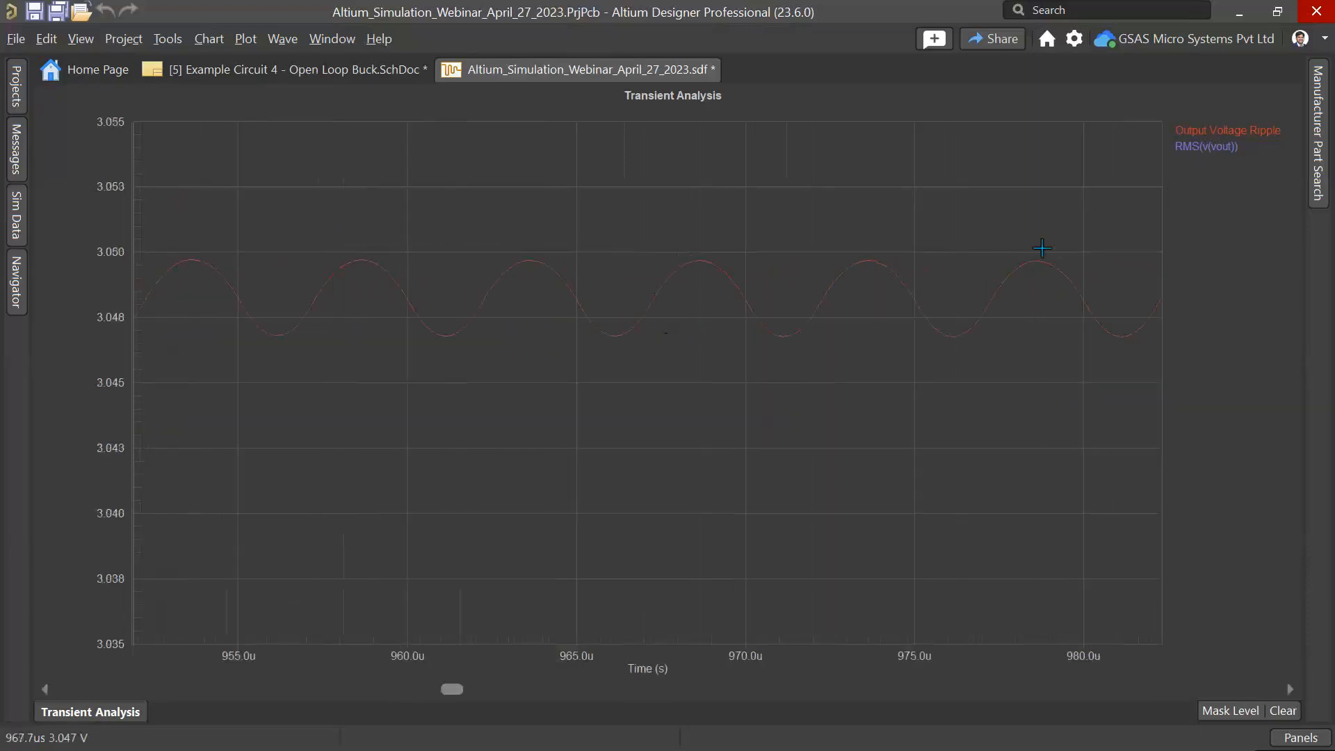
Step: Place measurement Cursors A and B on the Output Voltage Ripple wave at a ripple peak and the following trough
right_click(1204, 132)
click(1198, 141)
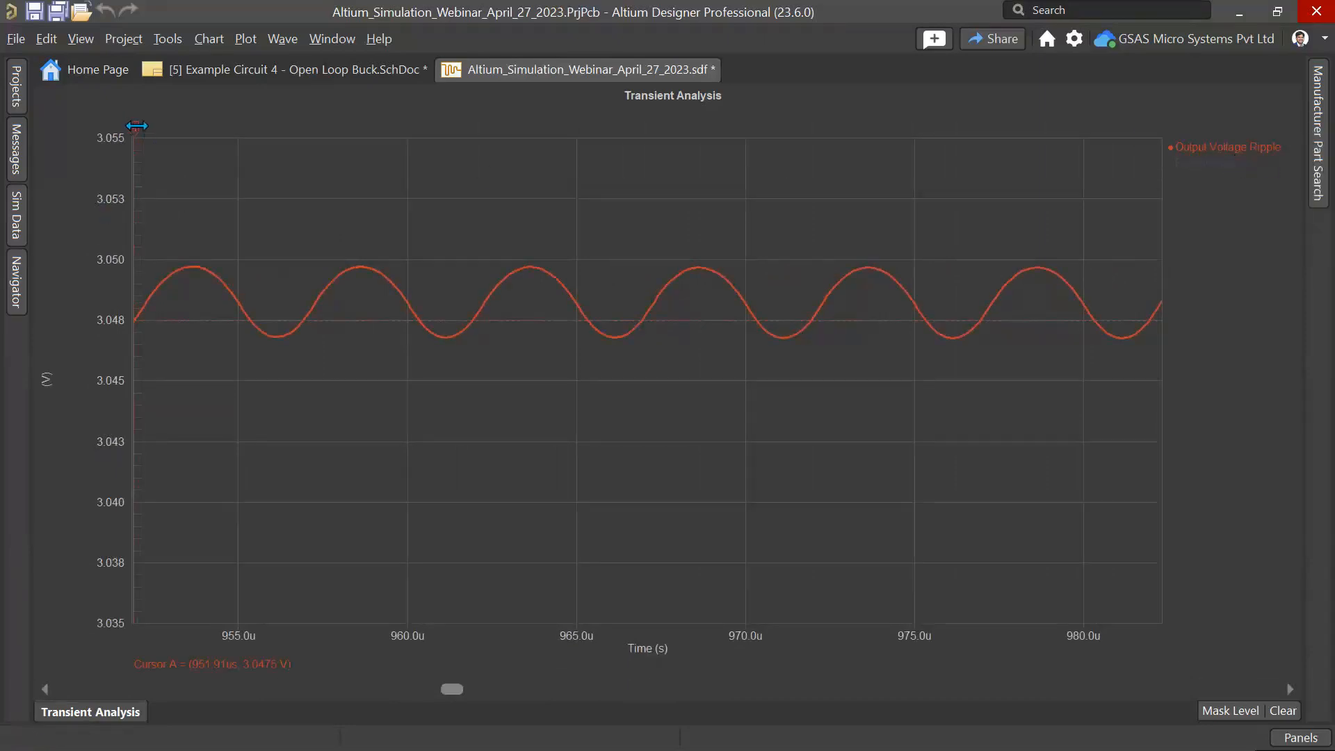
drag(136, 126, 197, 130)
right_click(1210, 146)
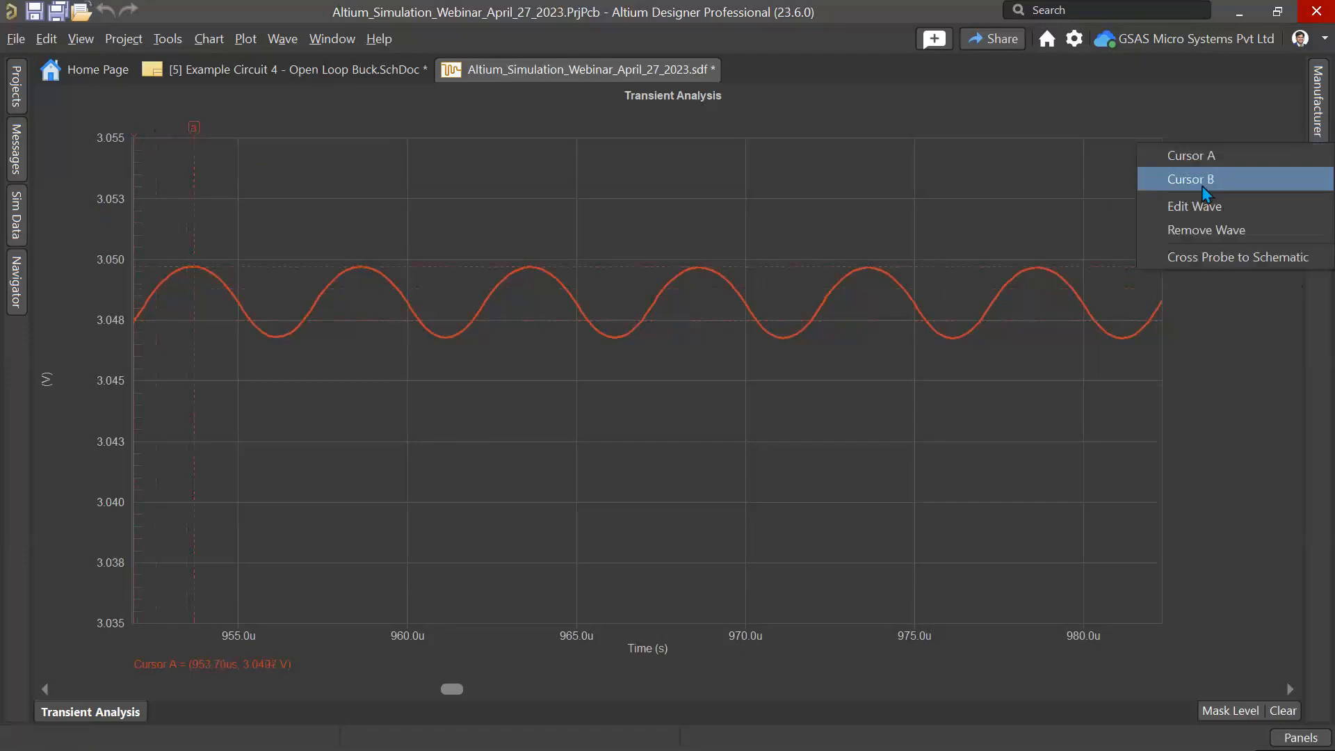
click(1212, 181)
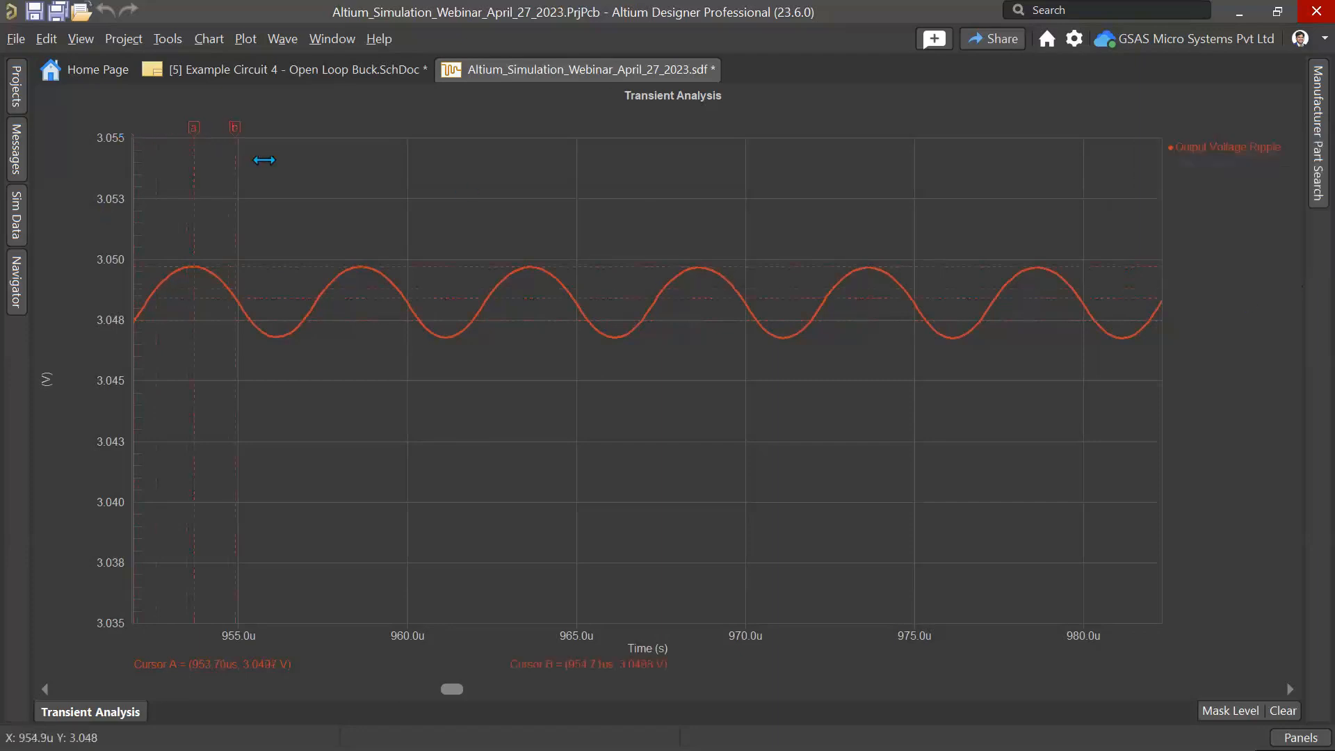
drag(262, 155, 279, 155)
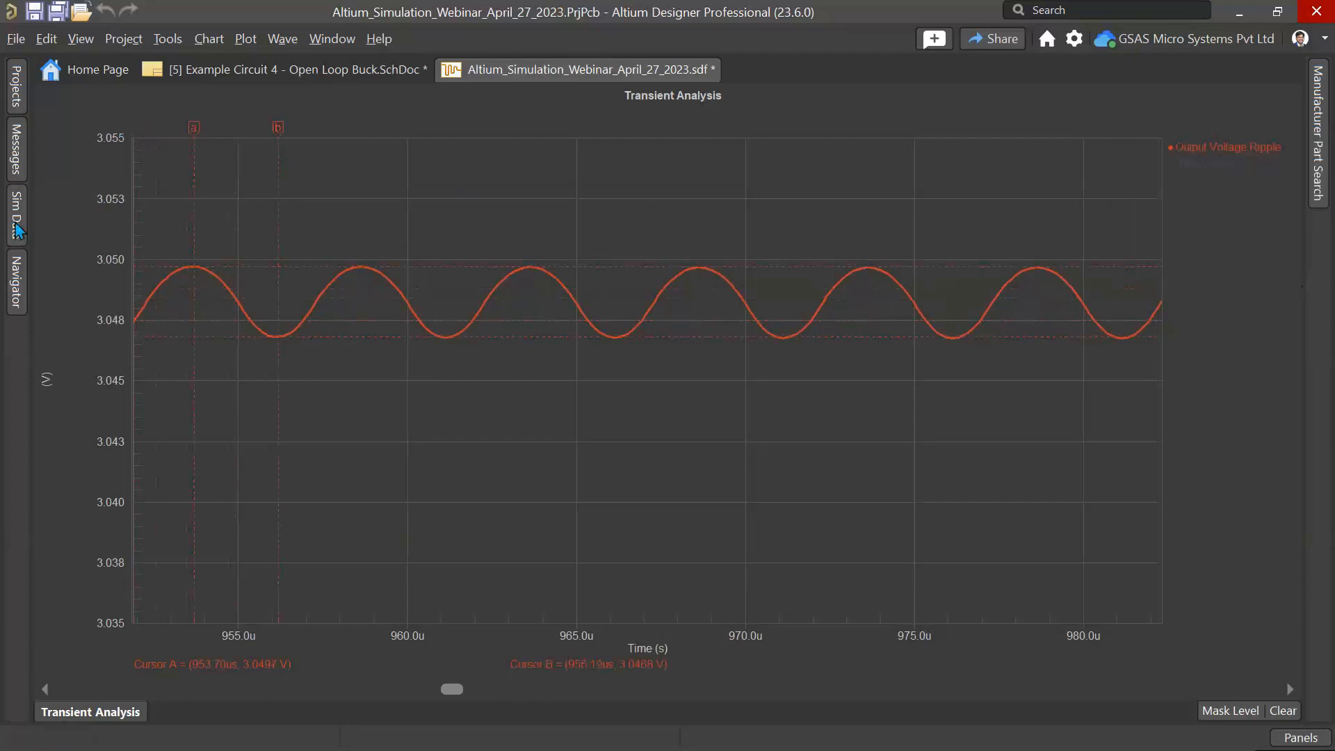
Step: Open the Sim Data panel to read the cursor measurements of the ripple
click(17, 230)
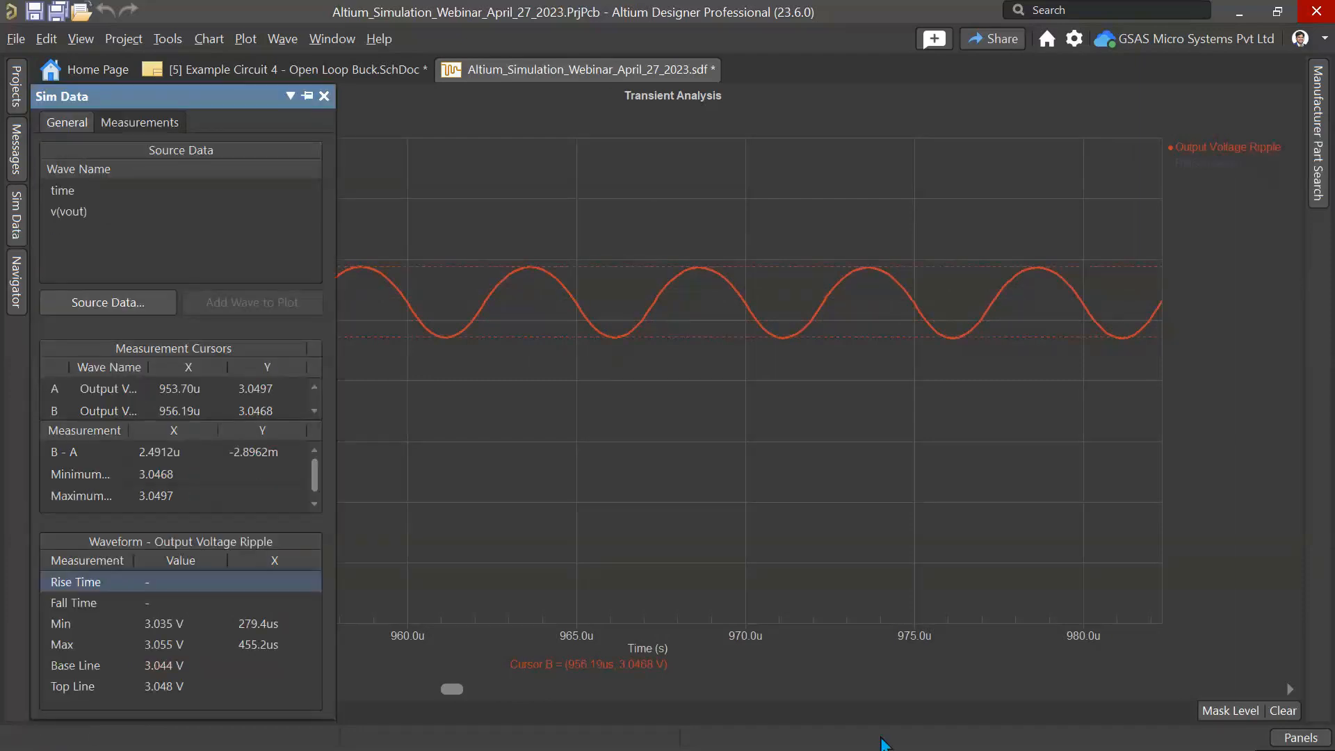
mouse_move(877, 742)
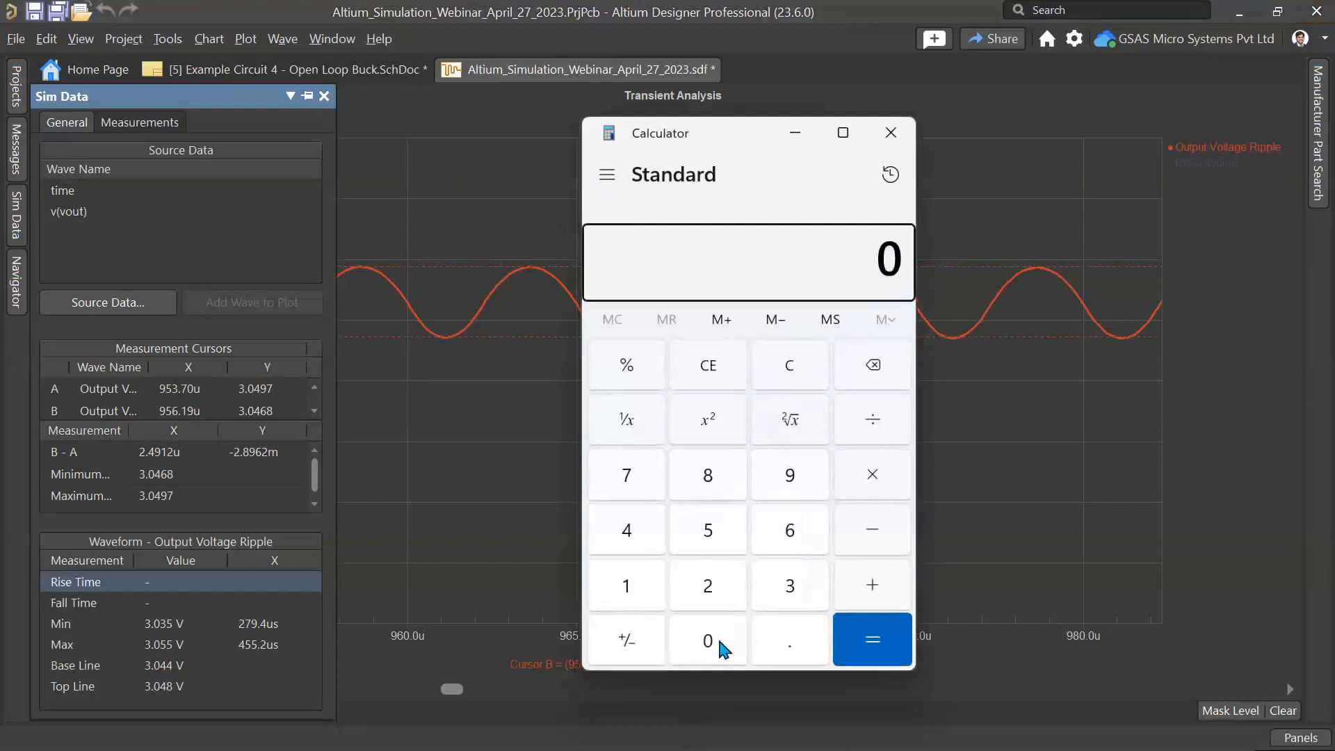
Step: Switch to Calculator and compute 0.0028 ÷ 3 × 100 to get the ripple as a percentage of output voltage
click(790, 649)
double_click(704, 651)
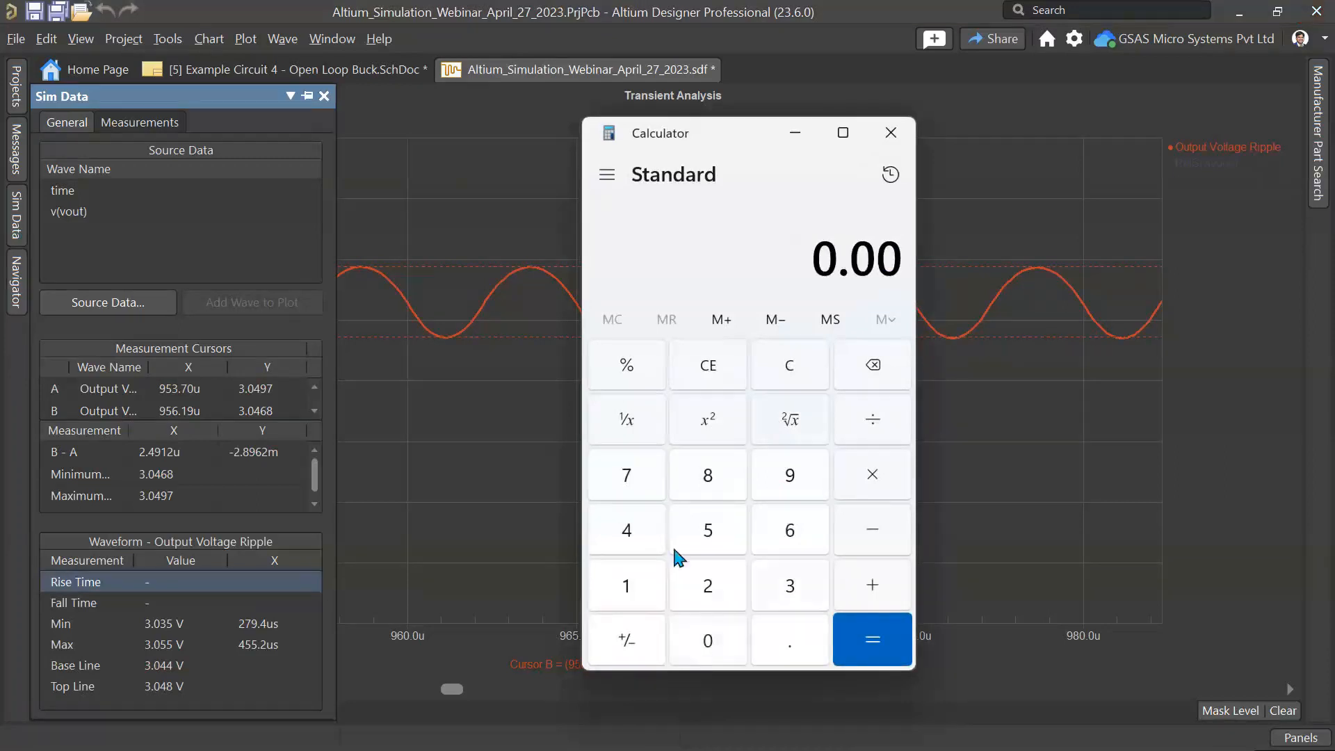
click(708, 585)
click(716, 479)
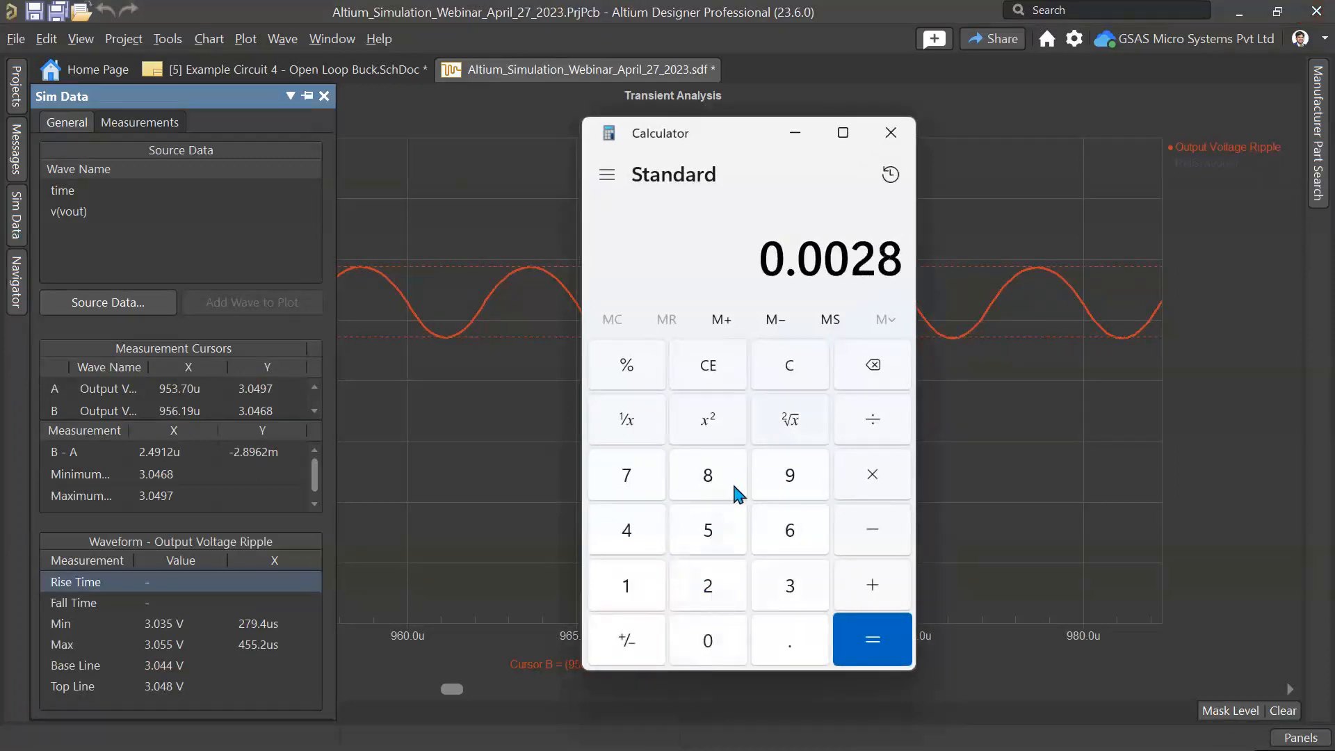
click(875, 421)
click(793, 589)
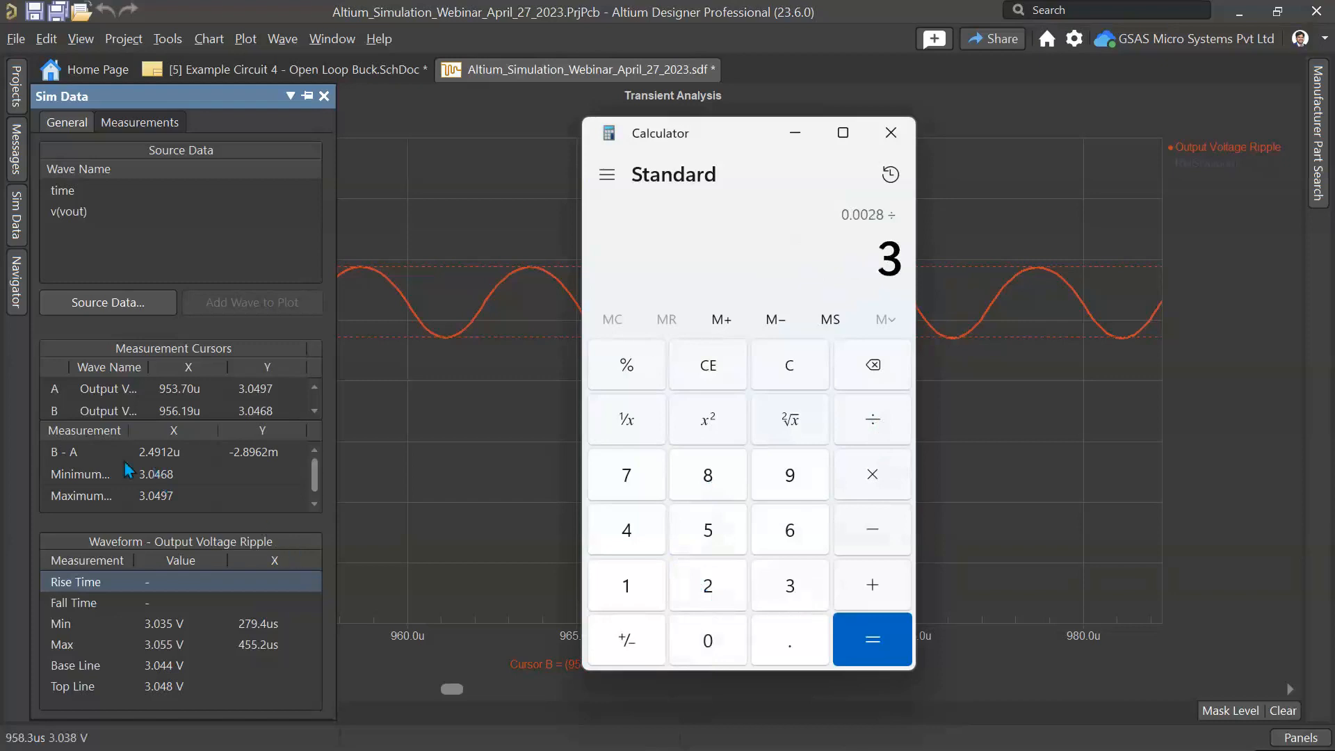
click(880, 648)
click(873, 477)
click(619, 582)
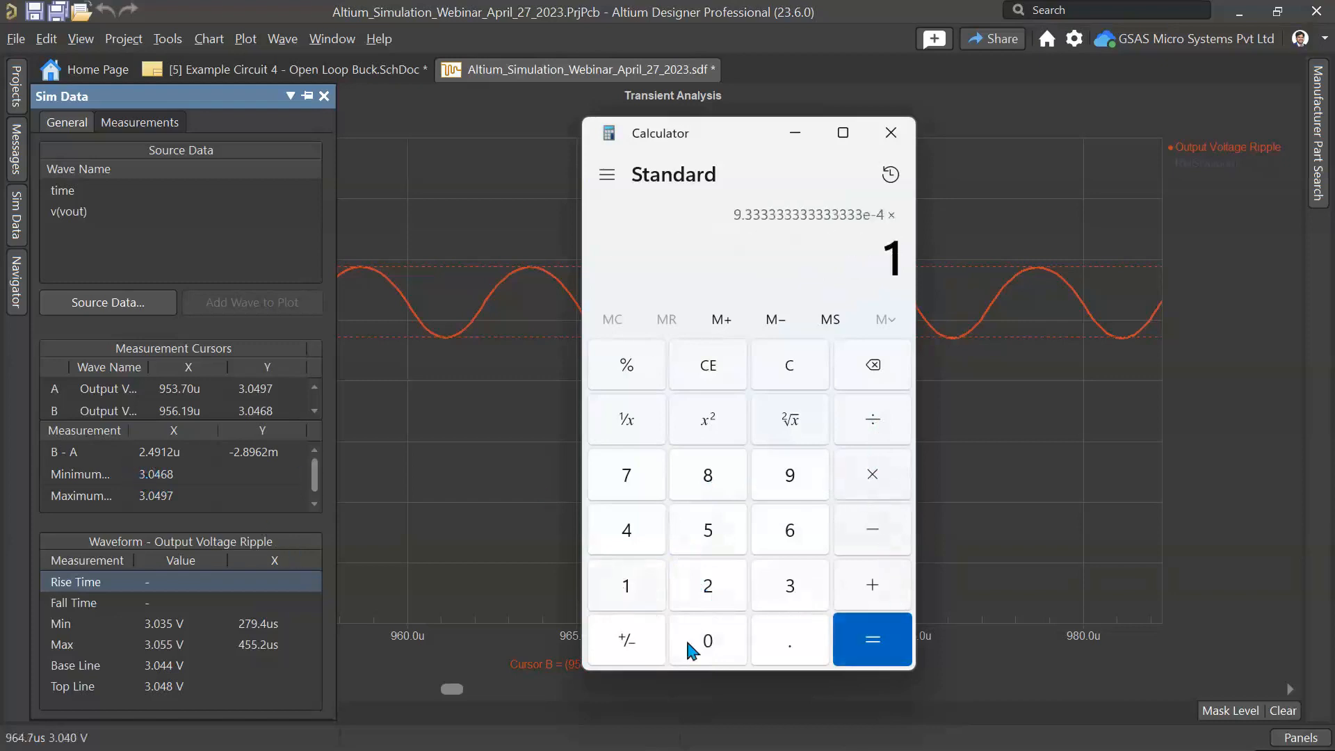
click(708, 641)
click(708, 641)
click(873, 640)
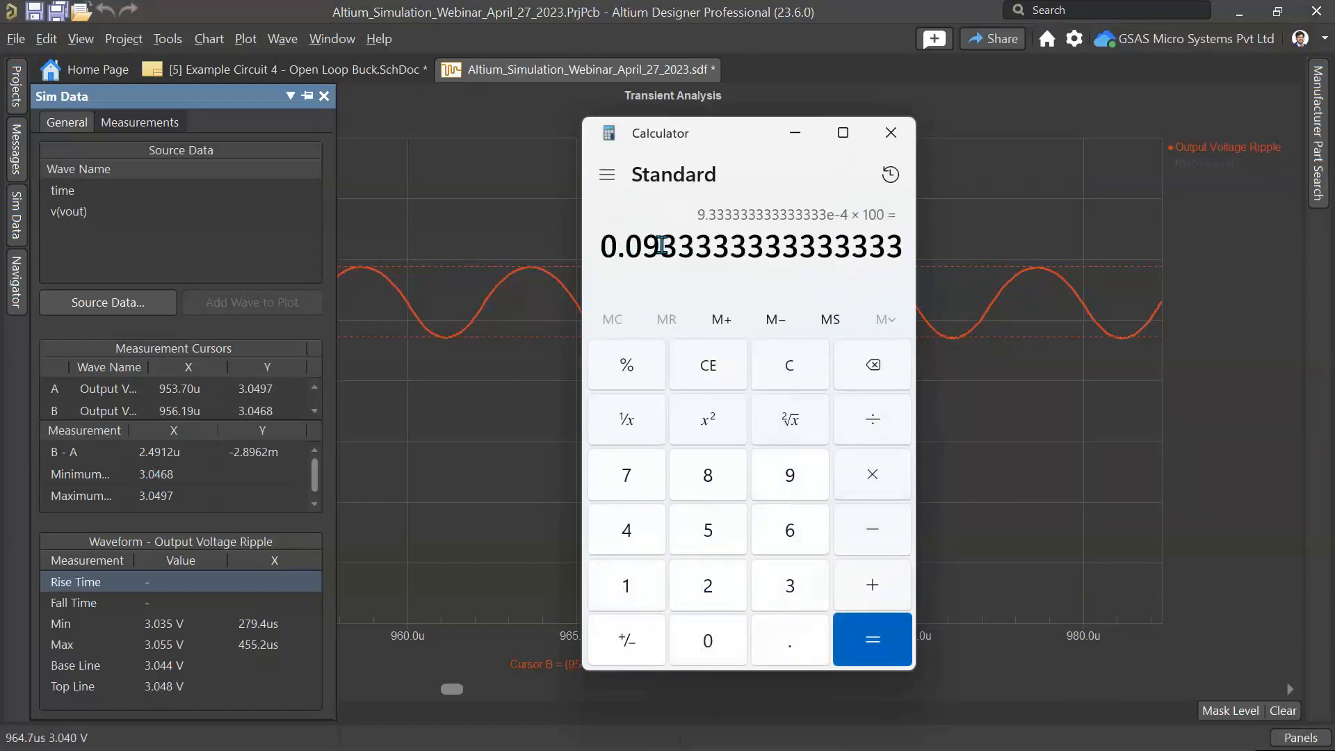
click(795, 133)
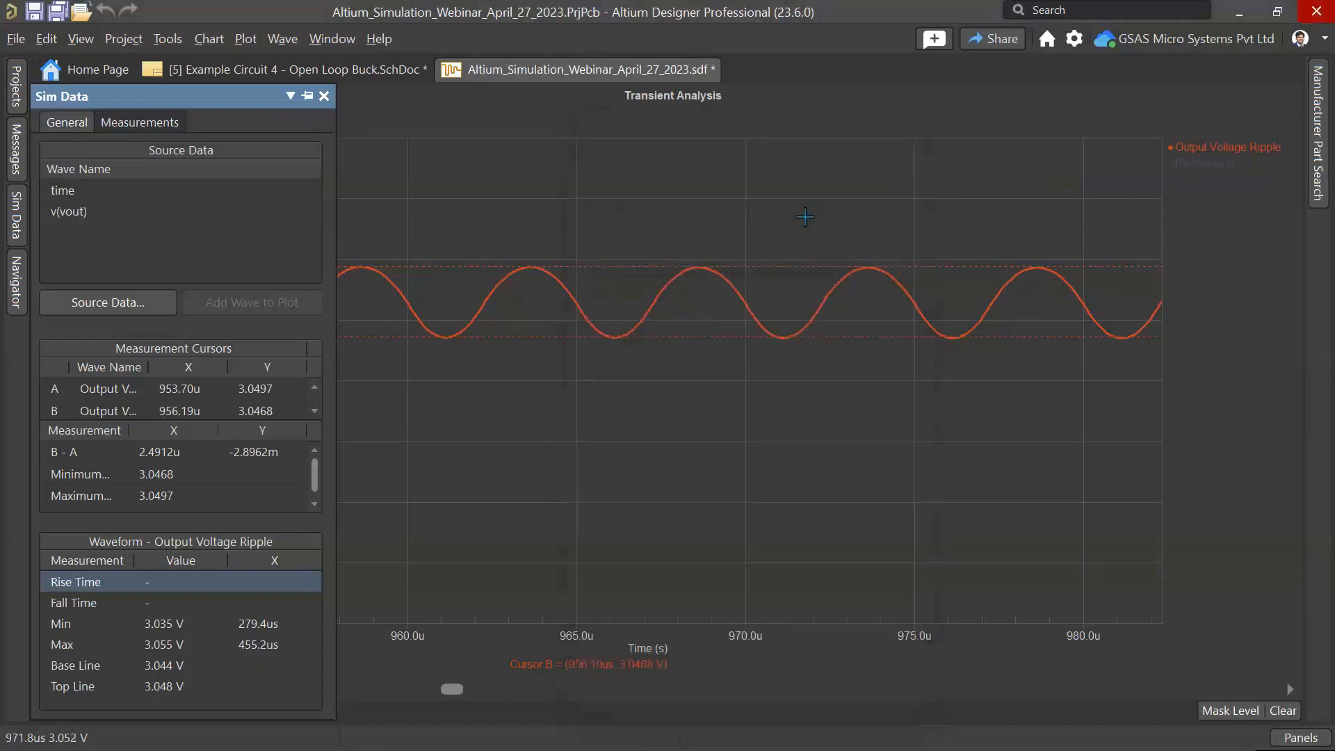
right_click(549, 78)
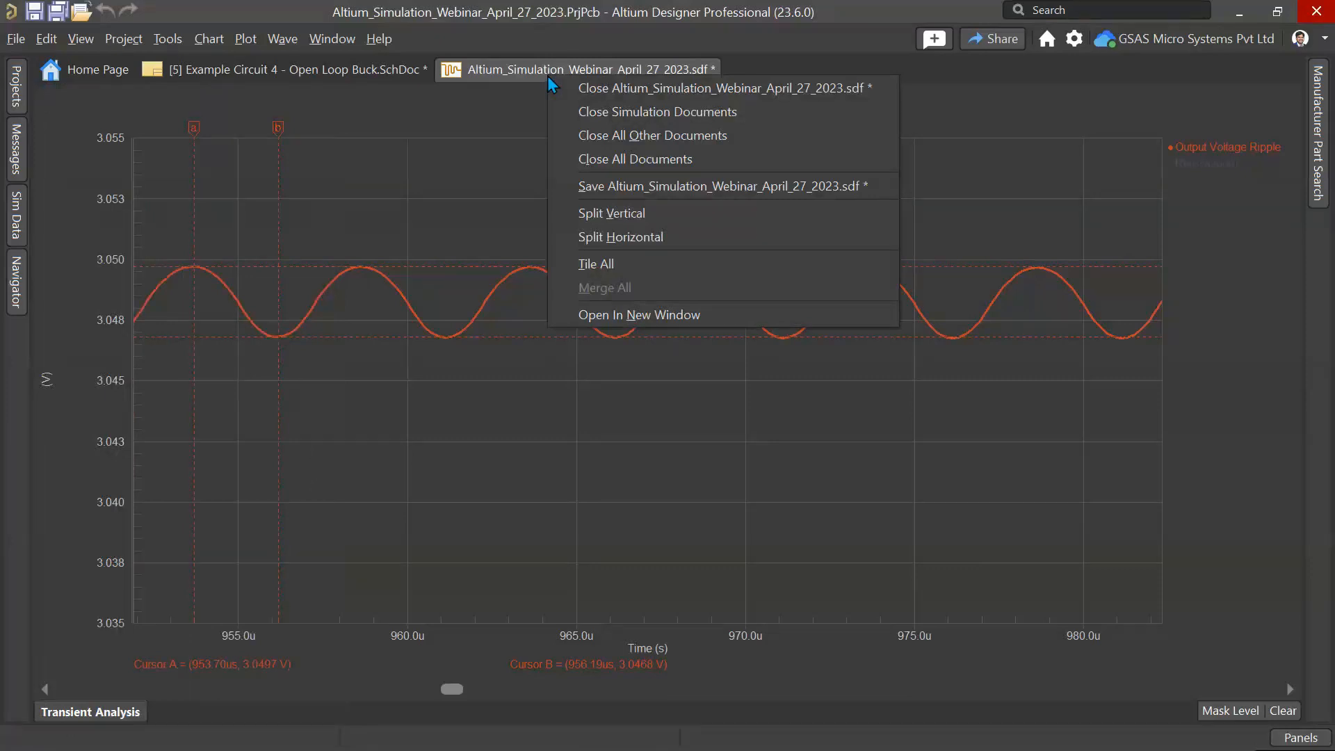
click(626, 87)
click(727, 460)
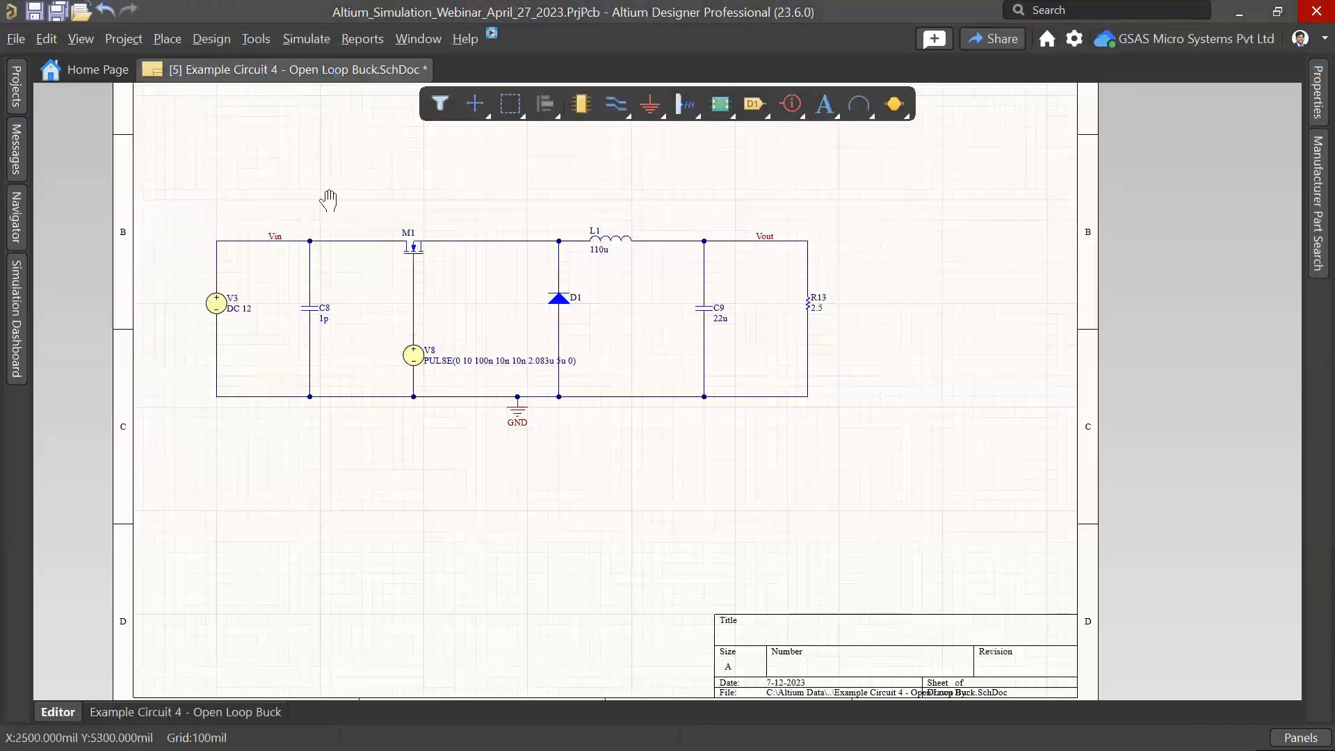
Step: Open the Simulation Dashboard on the buck schematic, review the Monte Carlo settings, and run the Transient analysis with Monte Carlo enabled
right_drag(327, 200, 404, 217)
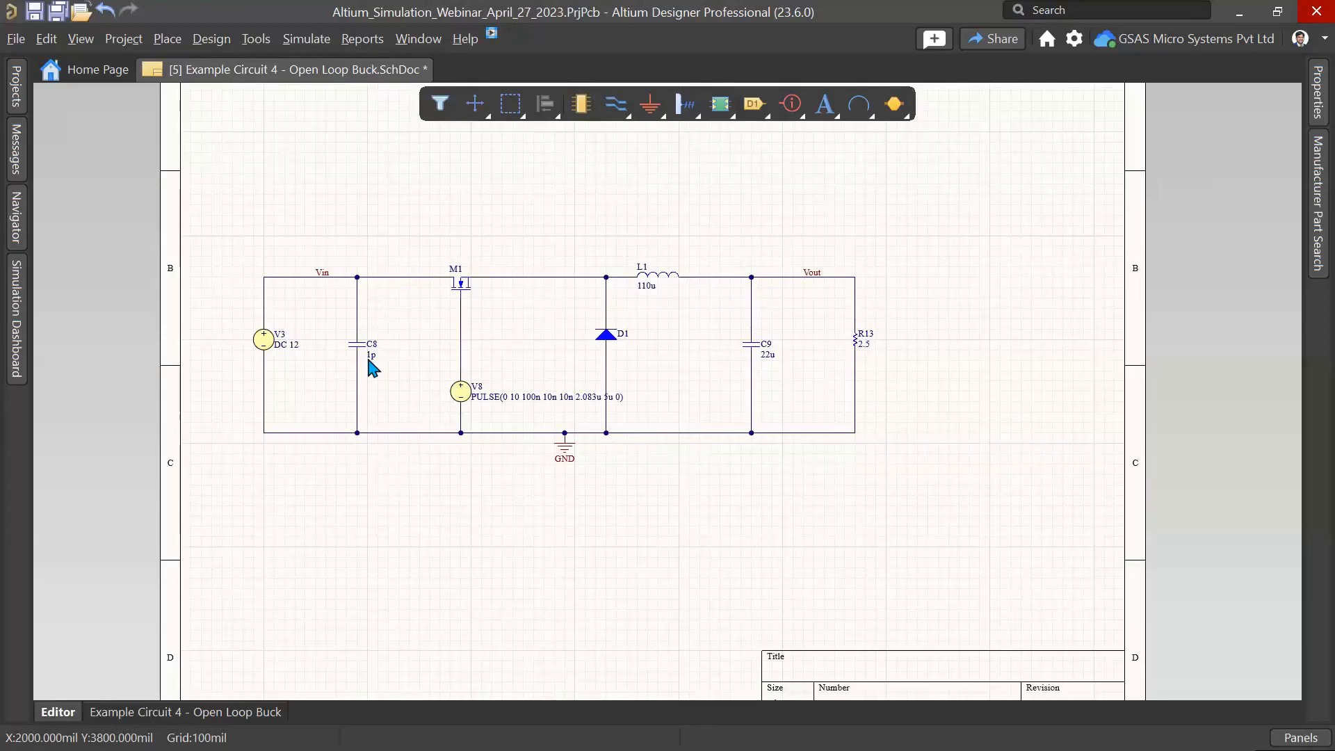
click(17, 306)
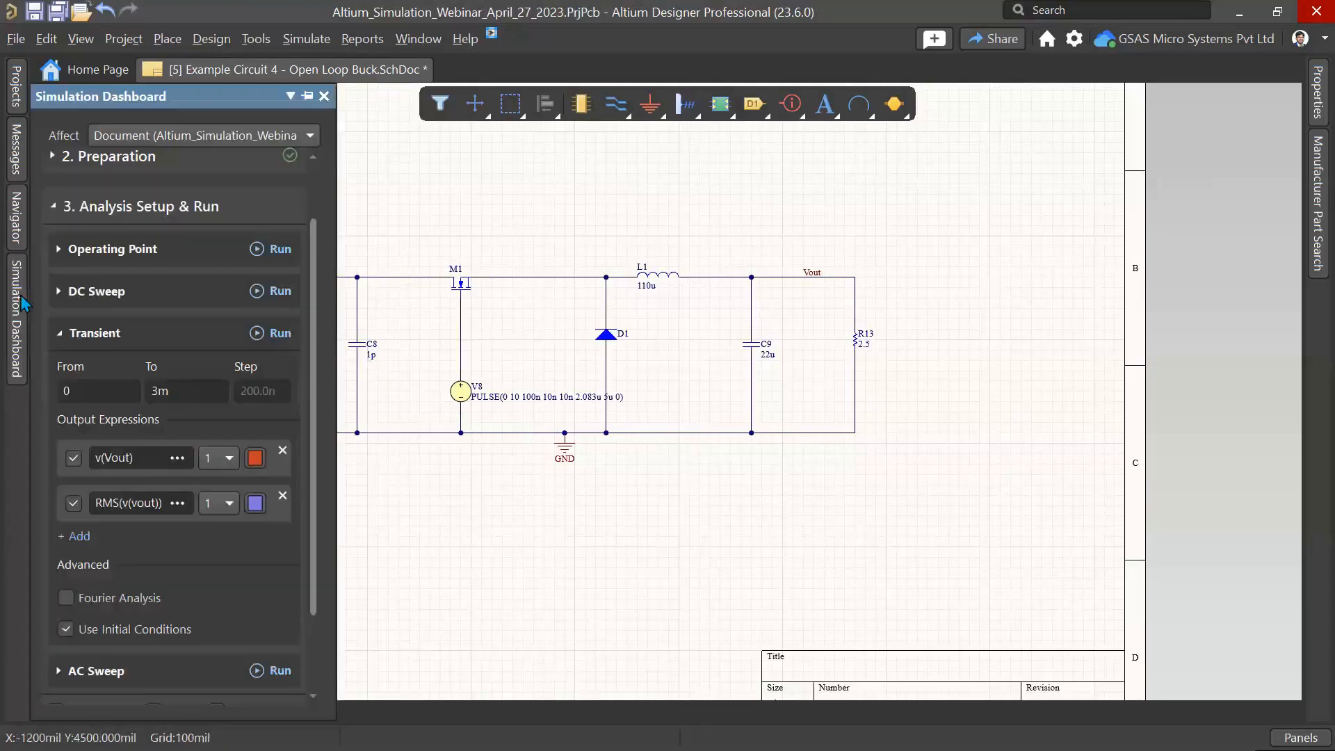
scroll(169, 572, down, 3)
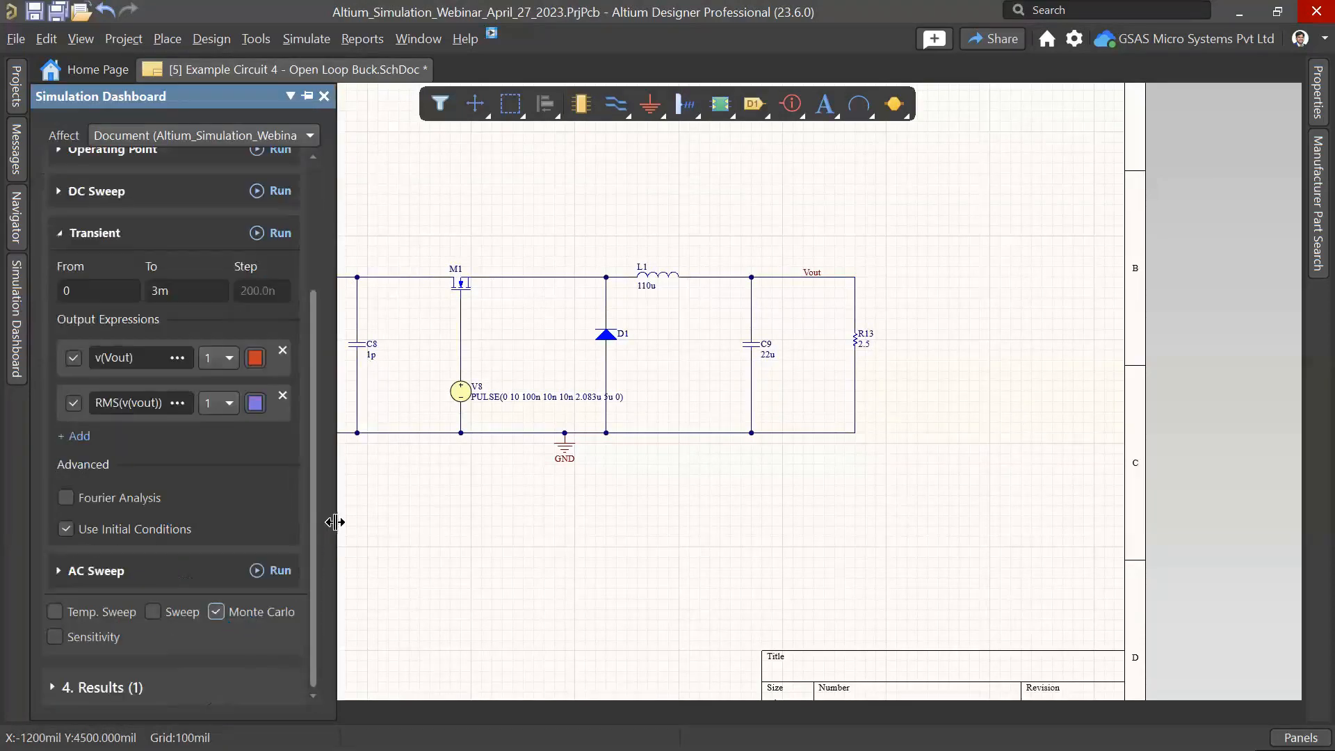
drag(331, 523, 464, 535)
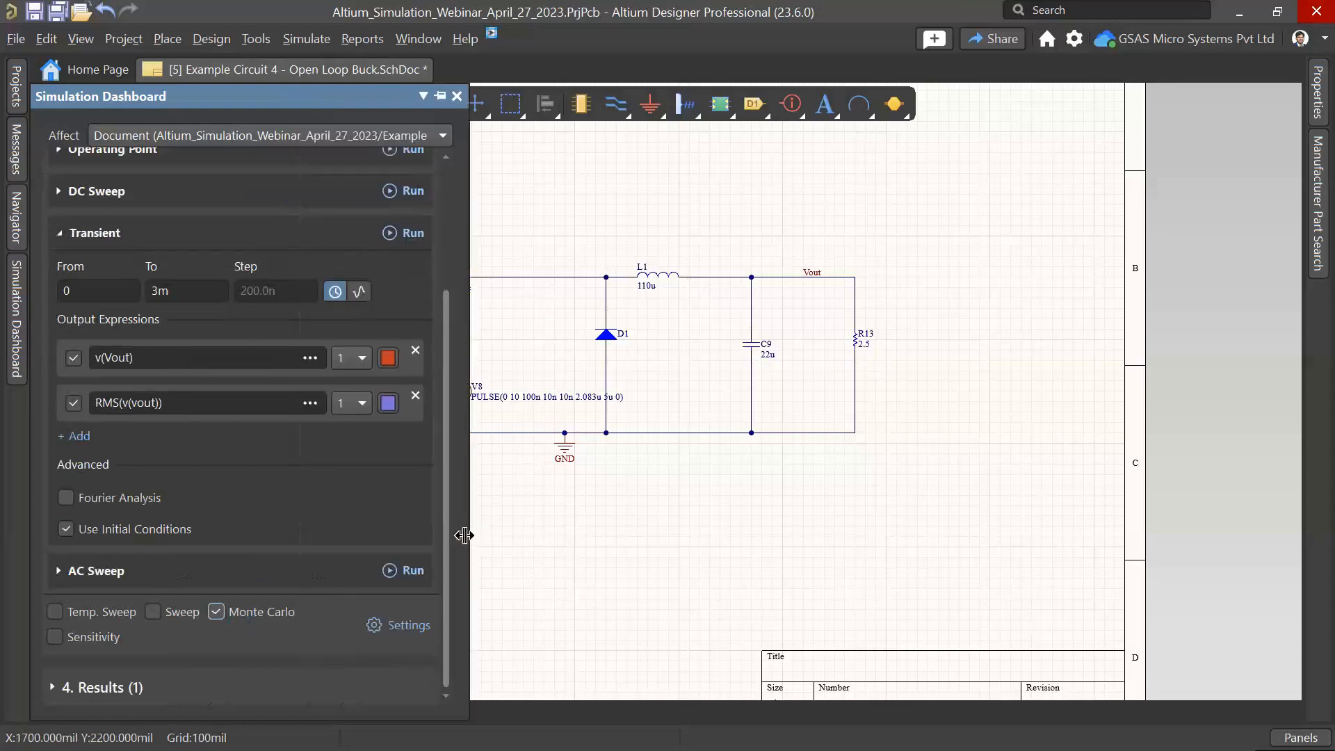
click(395, 625)
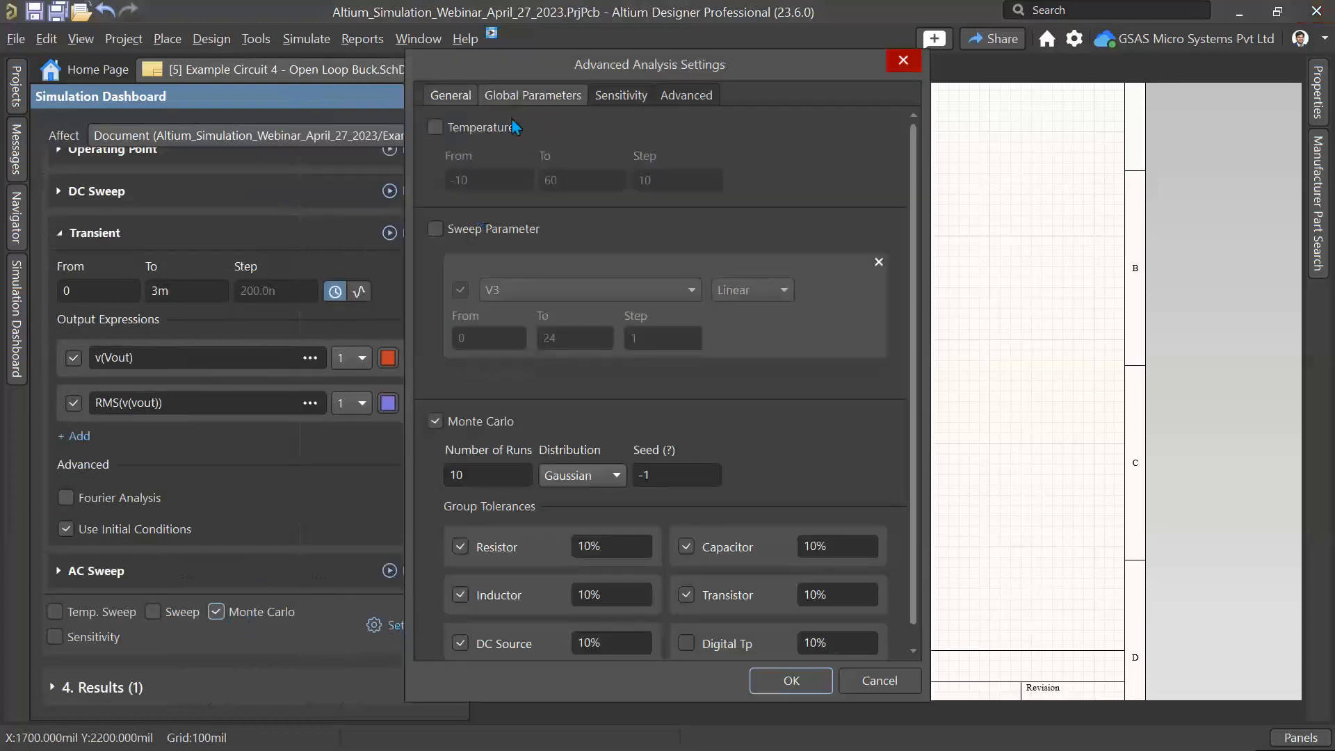
scroll(557, 362, down, 1)
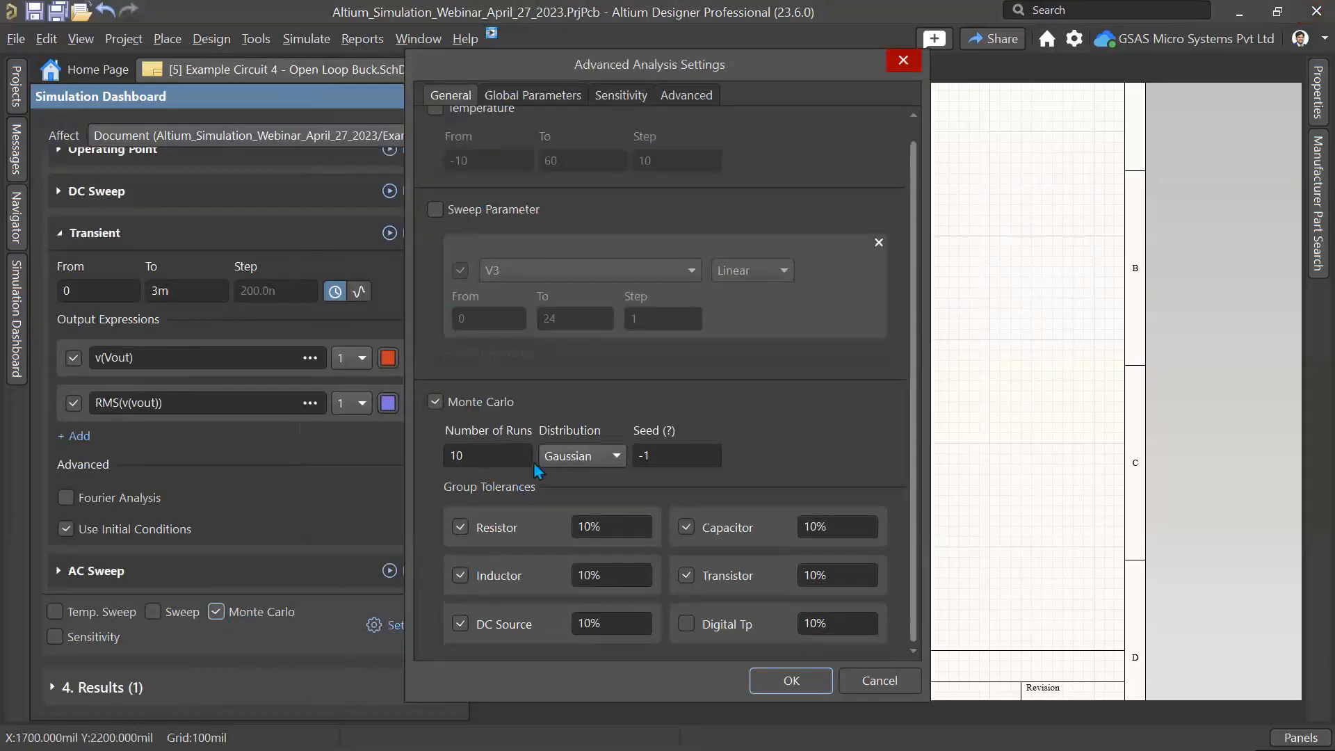
click(583, 458)
click(583, 461)
click(791, 681)
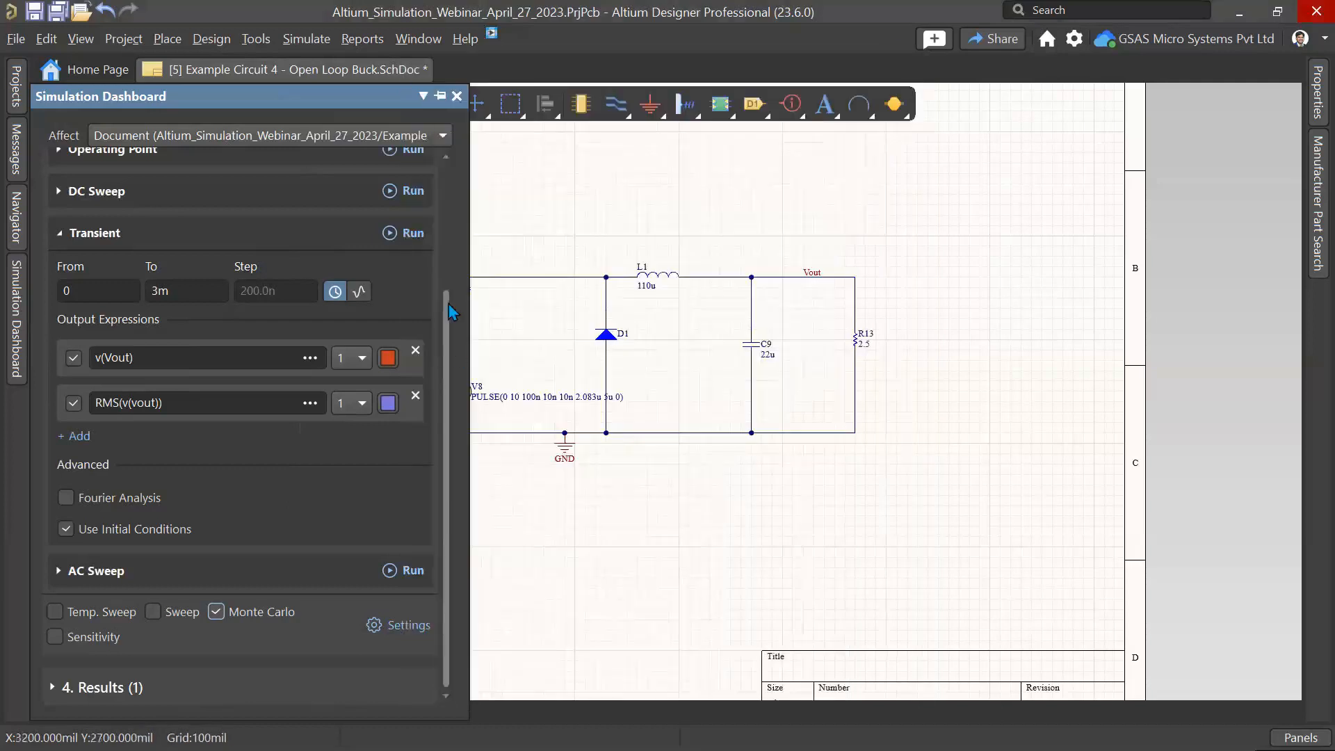
click(409, 233)
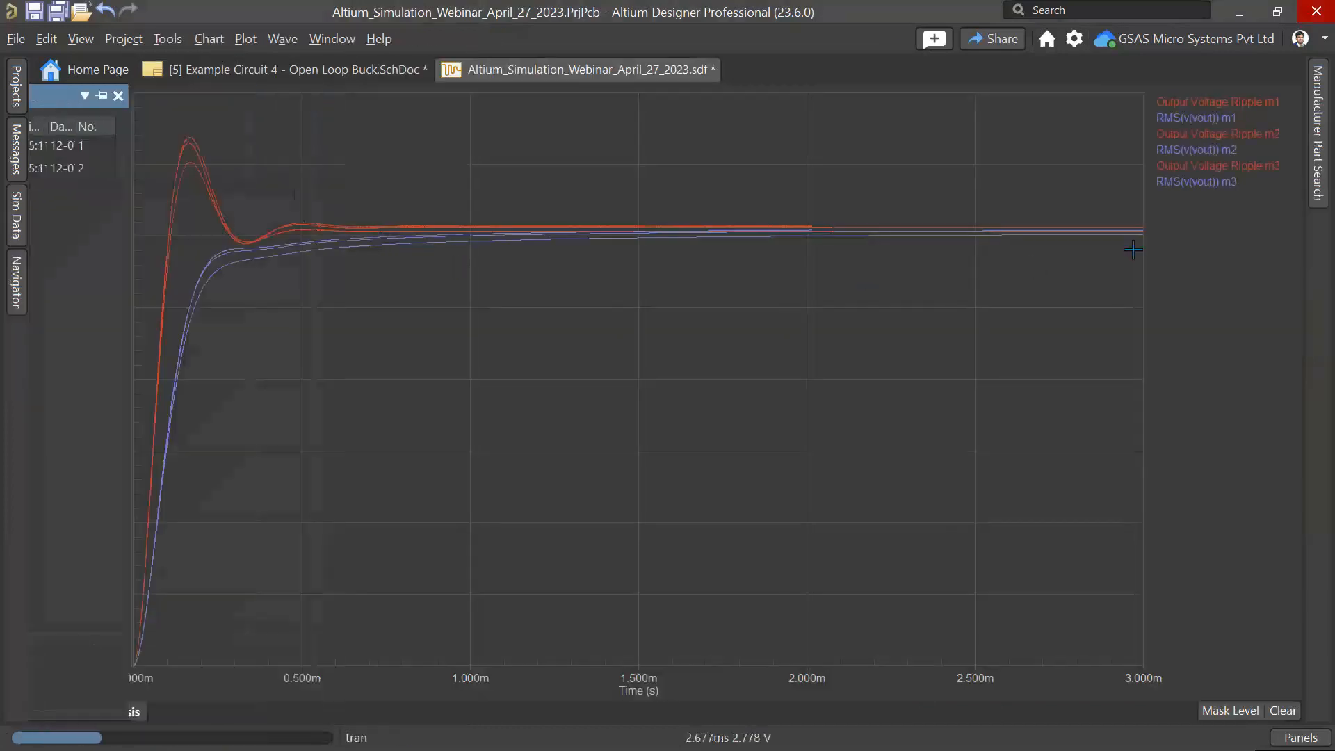
Step: Highlight each Monte Carlo run's waveforms, m1 through m10, in turn to compare them
mouse_move(1185, 106)
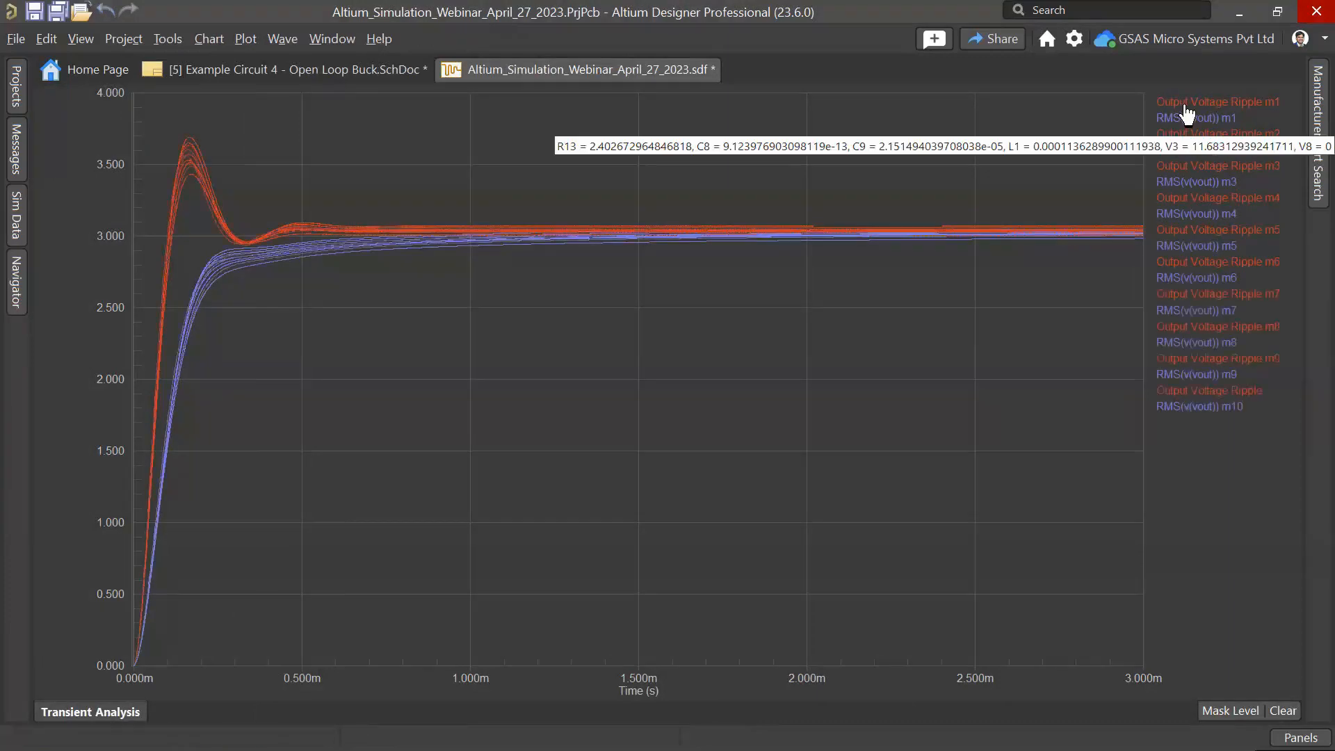
click(1185, 106)
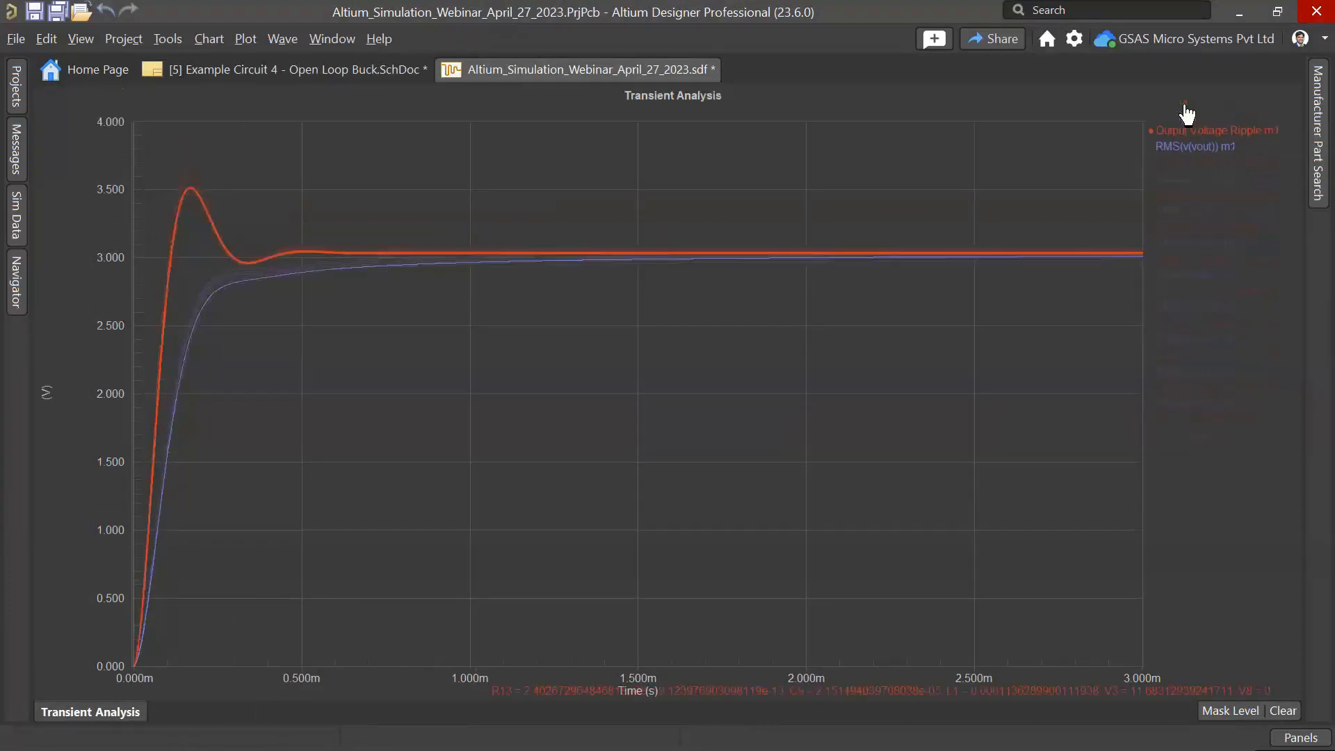
click(1196, 162)
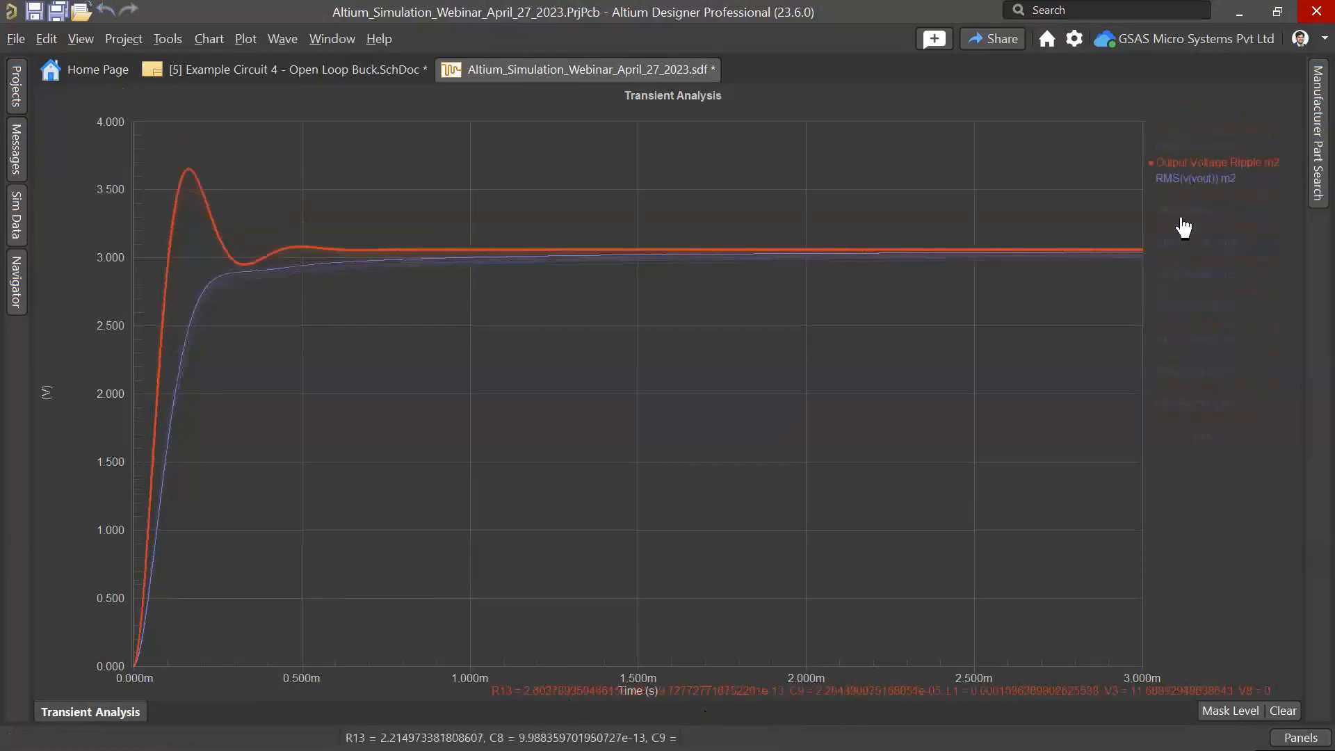
click(1186, 240)
click(1183, 262)
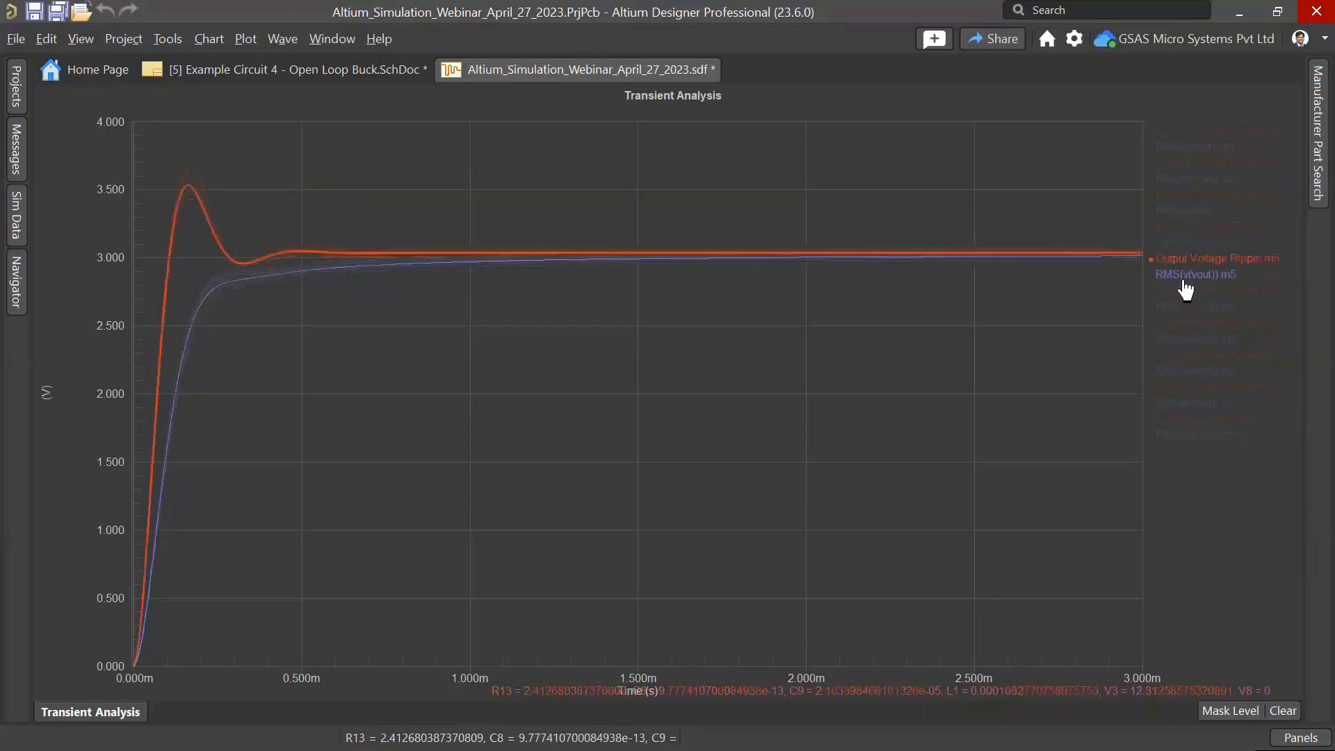
click(1184, 279)
click(1189, 296)
click(1190, 328)
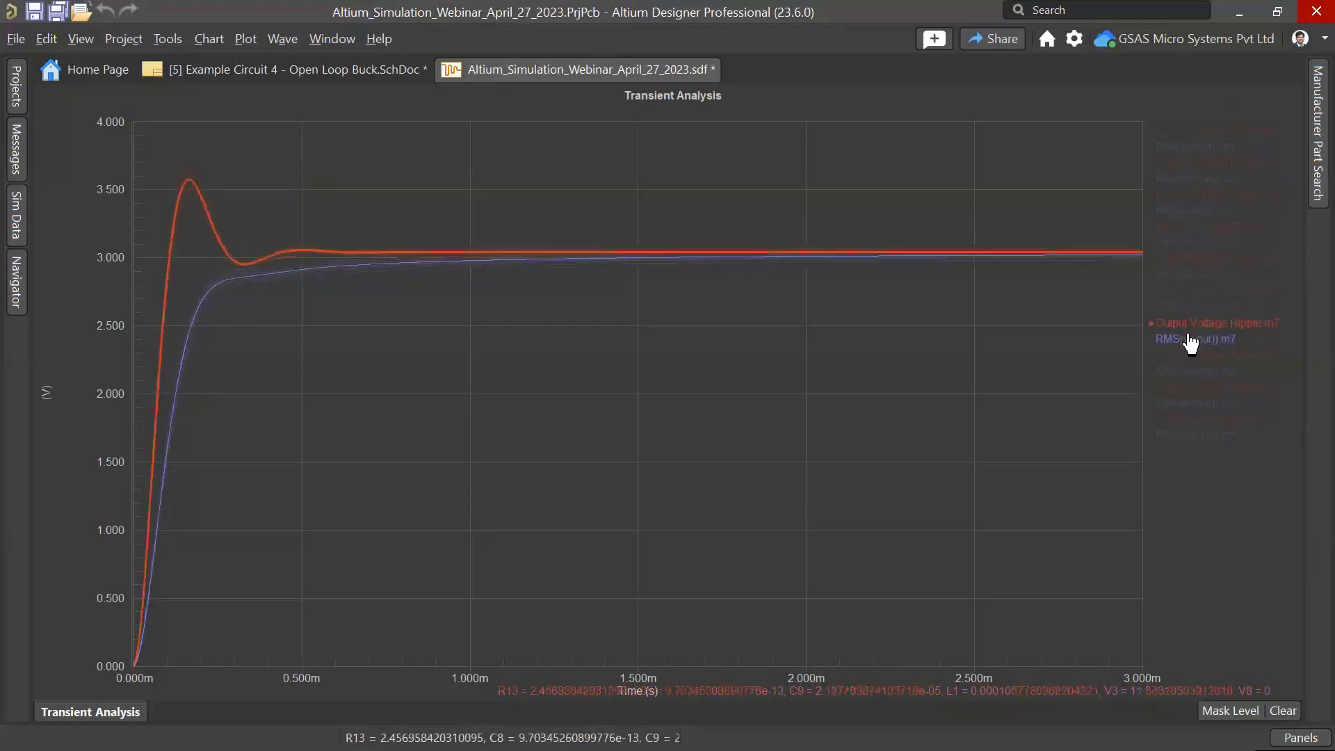
click(1189, 370)
click(1187, 397)
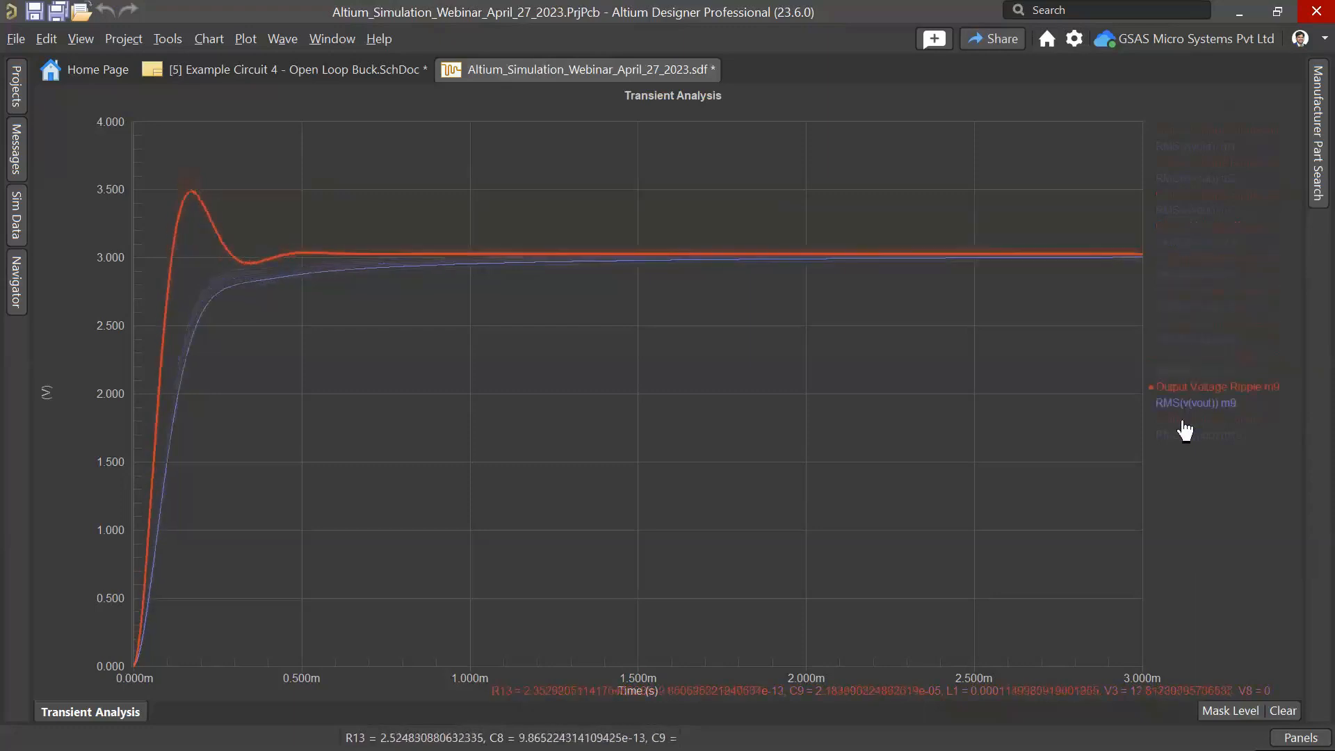
click(1176, 425)
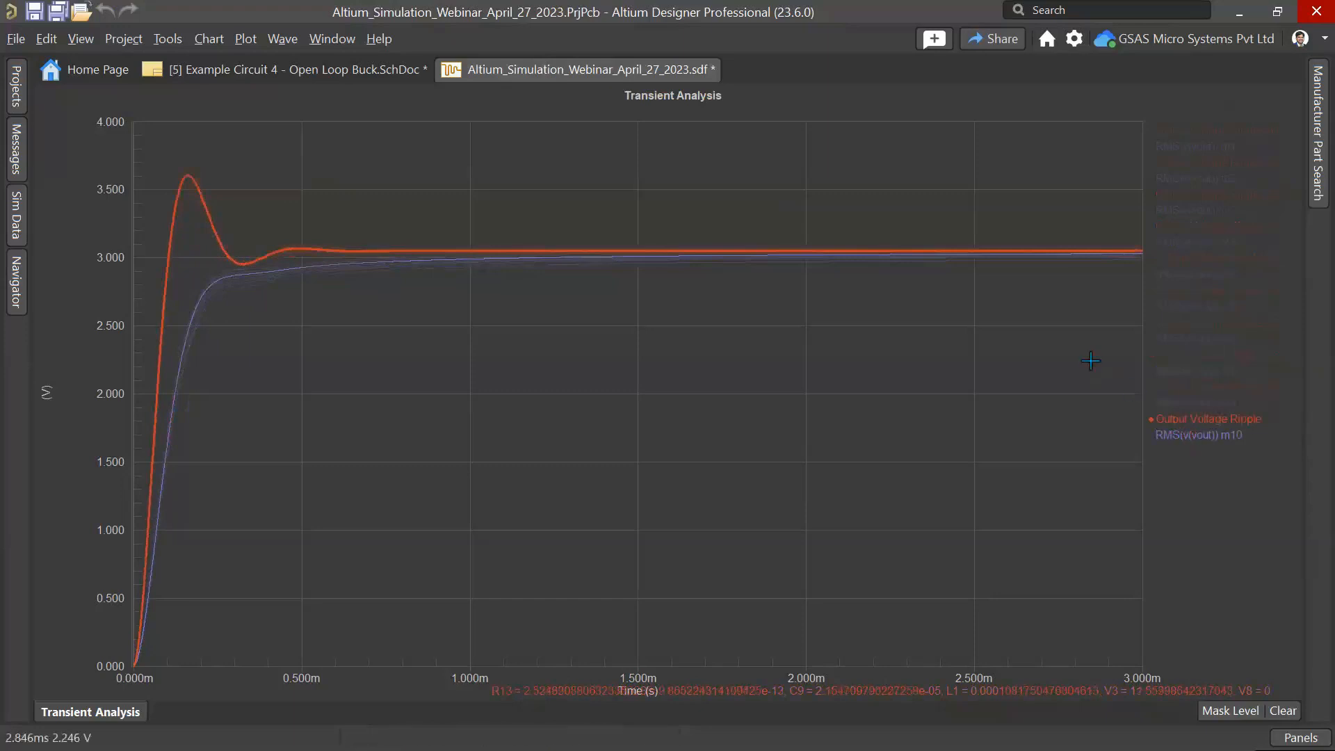
key(alt+Tab)
key(alt+Tab)
key(alt+Tab)
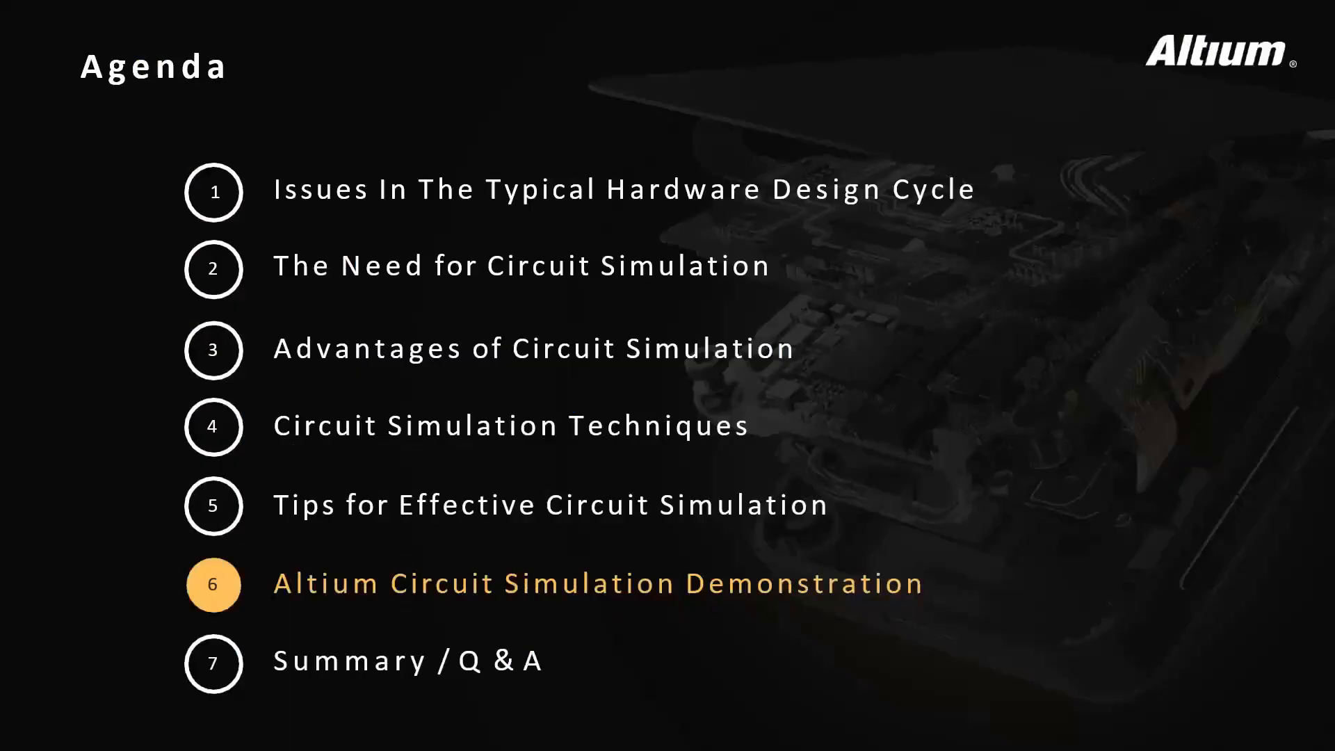
key(Right)
key(Right)
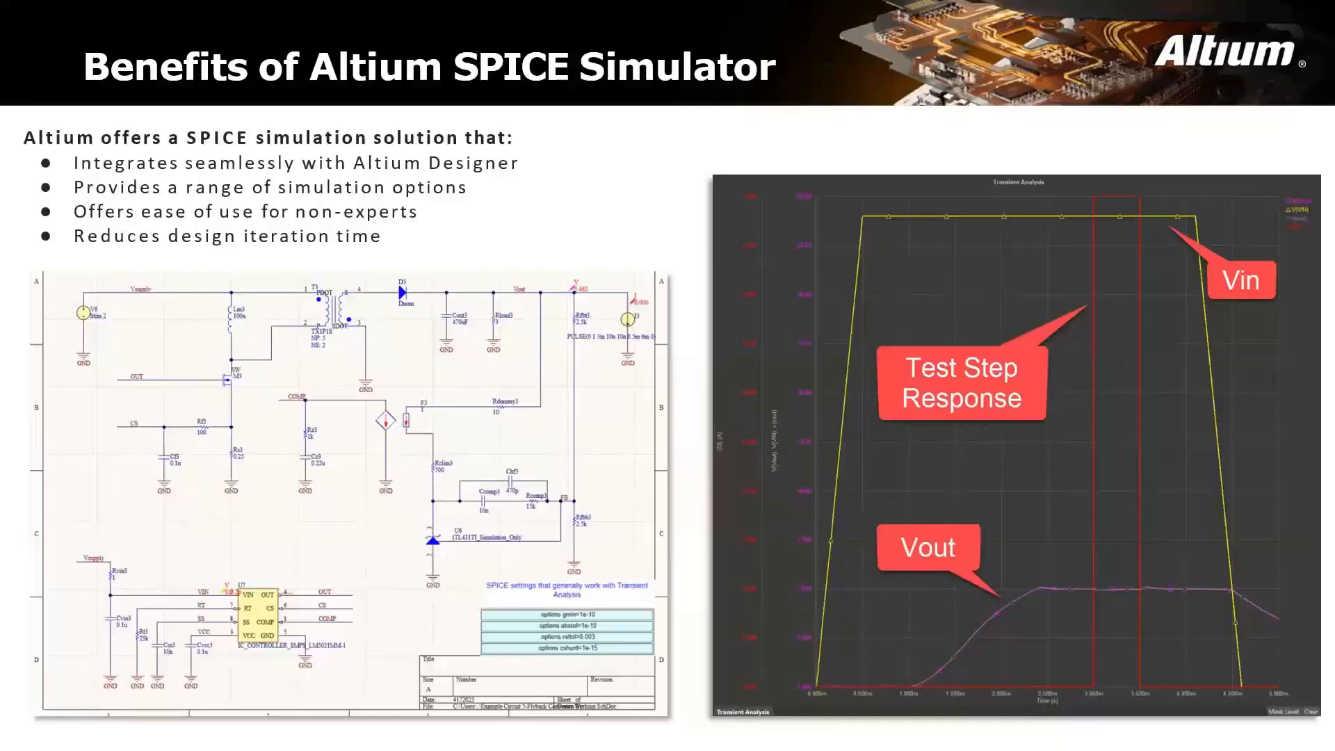
key(Right)
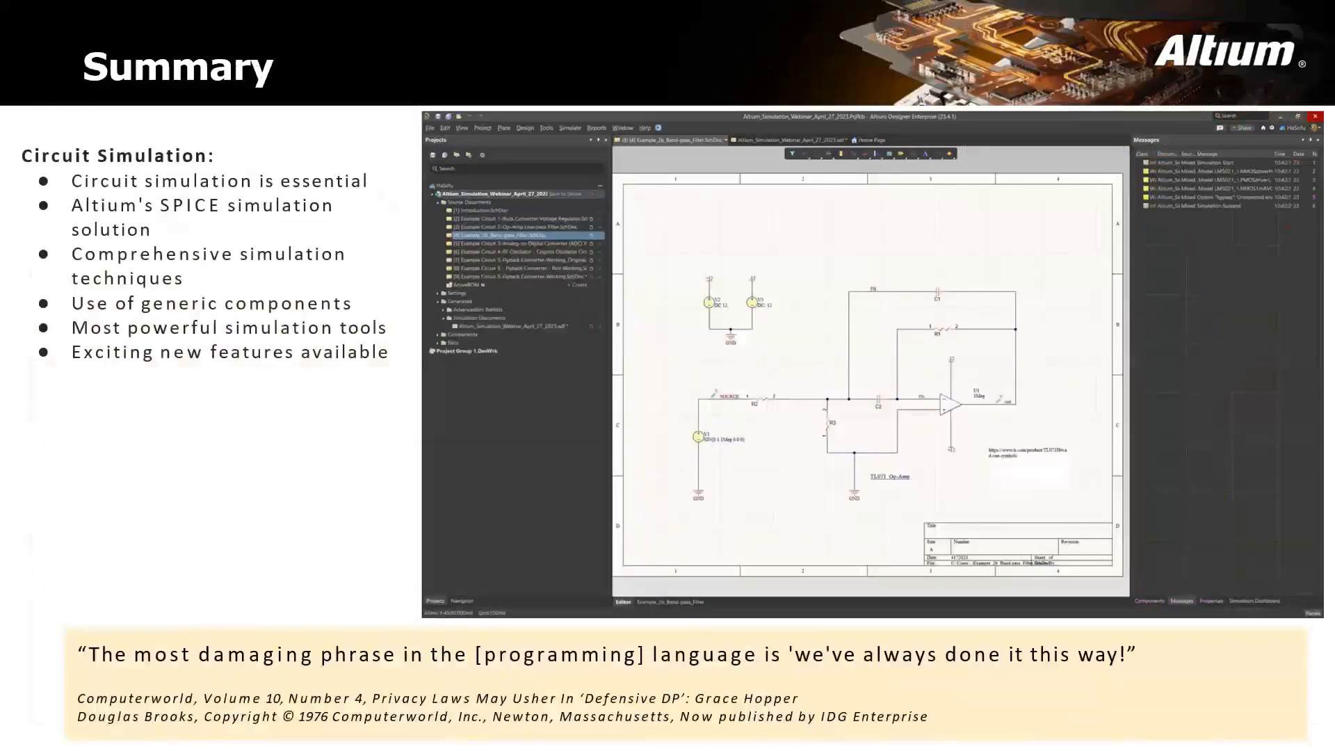